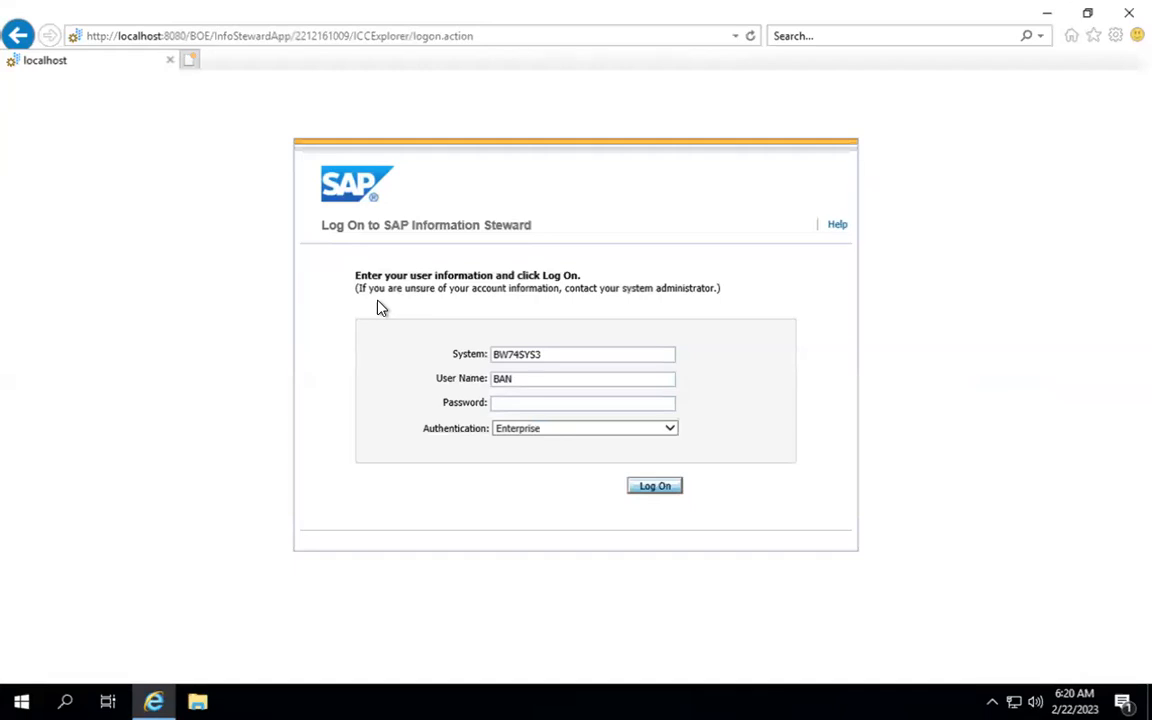
Step: Create a blank text file on the desktop, keeping the default name 'New Text Document'
key(super+d)
right_click(379, 307)
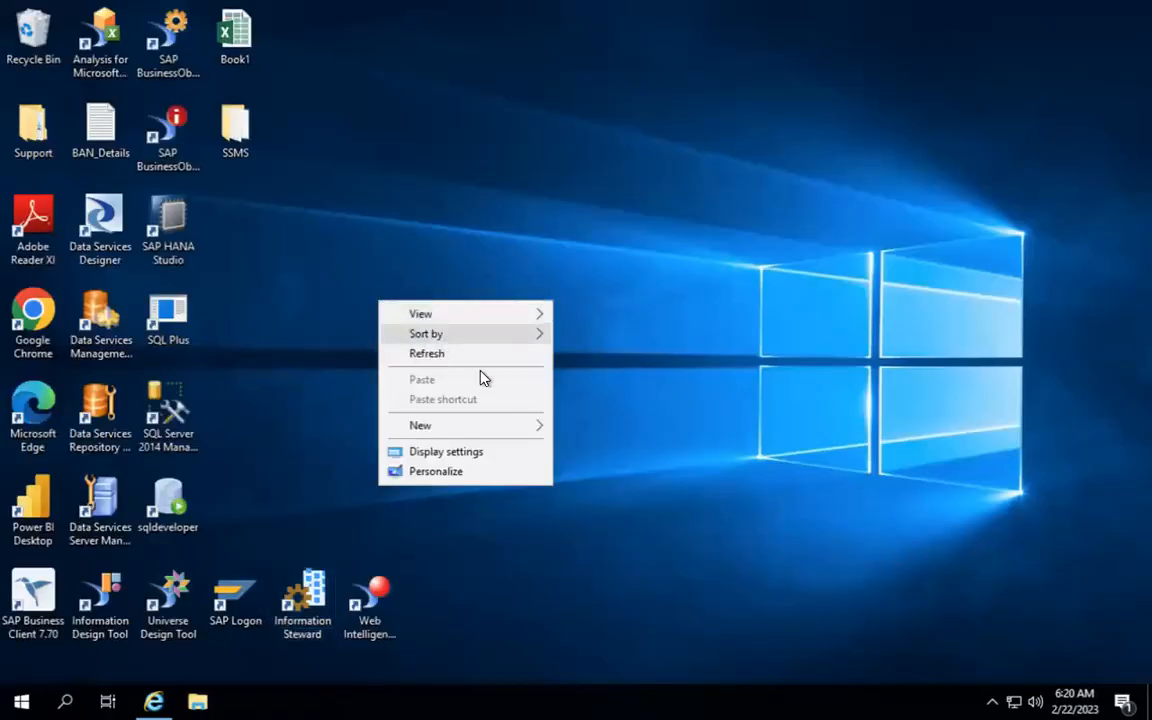
mouse_move(507, 438)
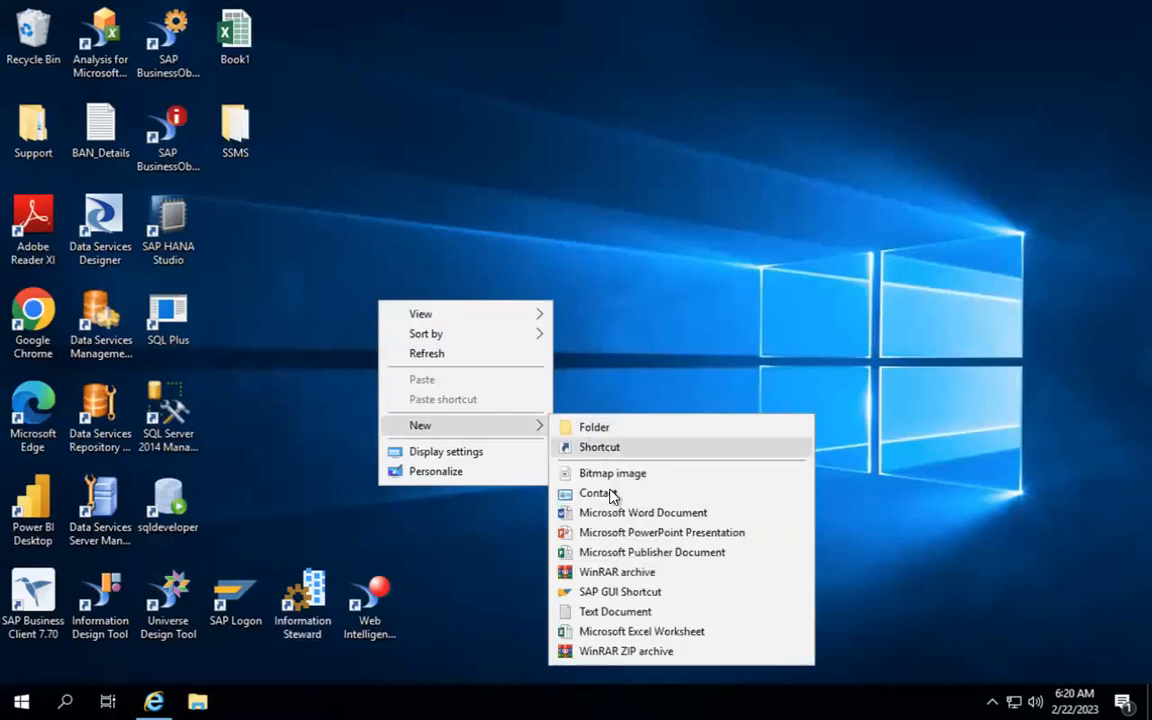
click(631, 612)
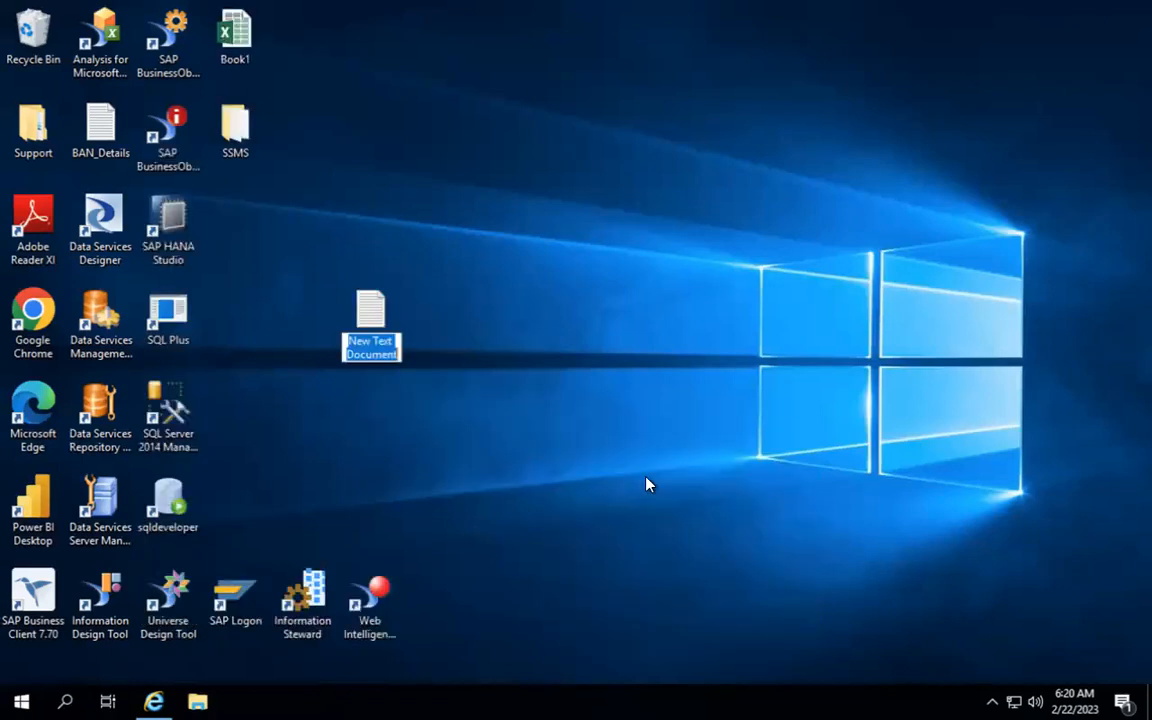
key(Return)
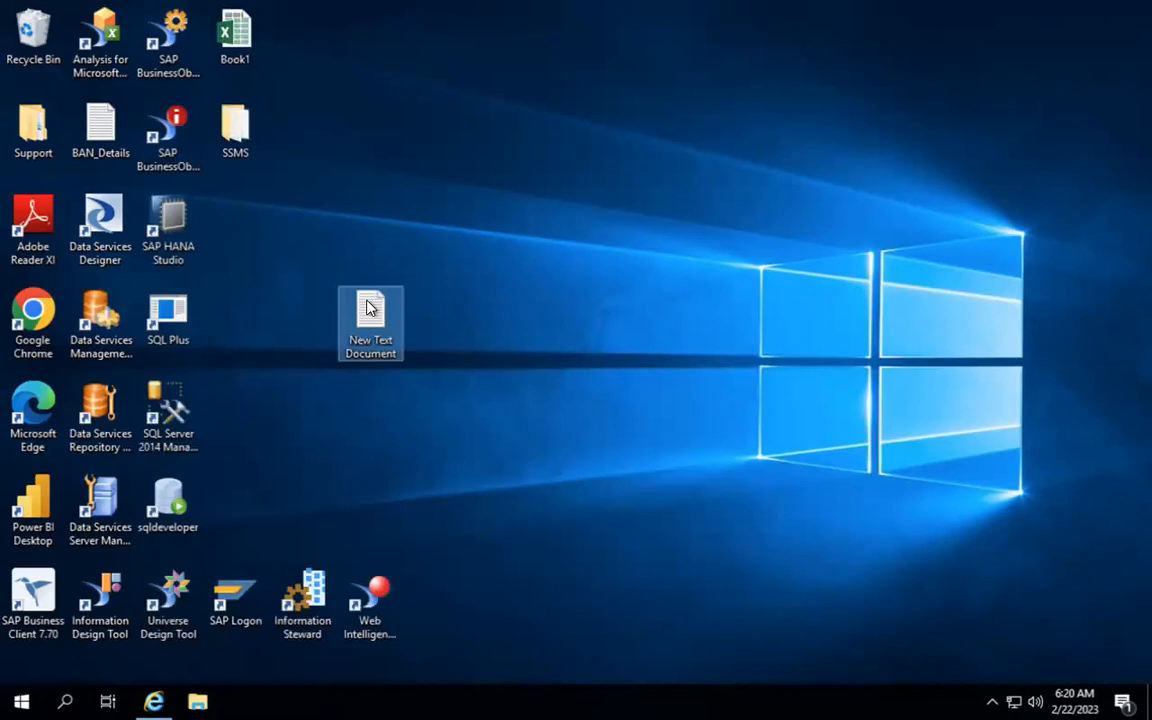
Step: Open the document in a centred Notepad window and write 'USEr&CREATION' and 'CONNECTIONs - 3 types'
double_click(370, 308)
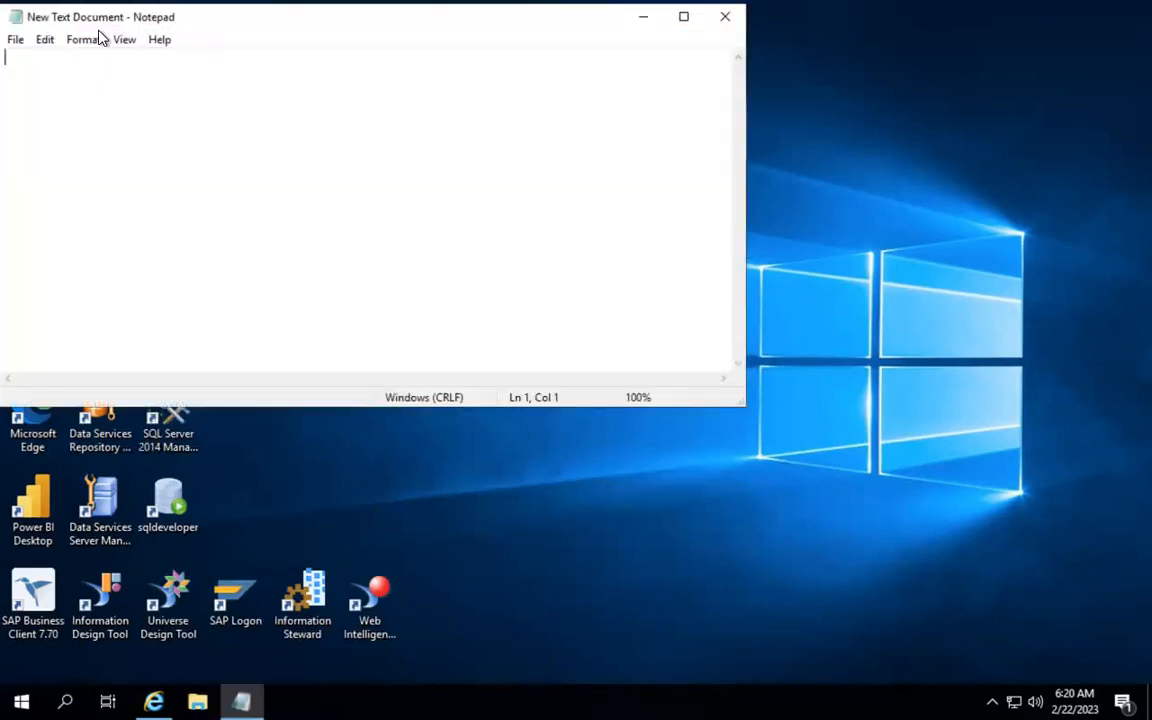
drag(104, 22, 440, 205)
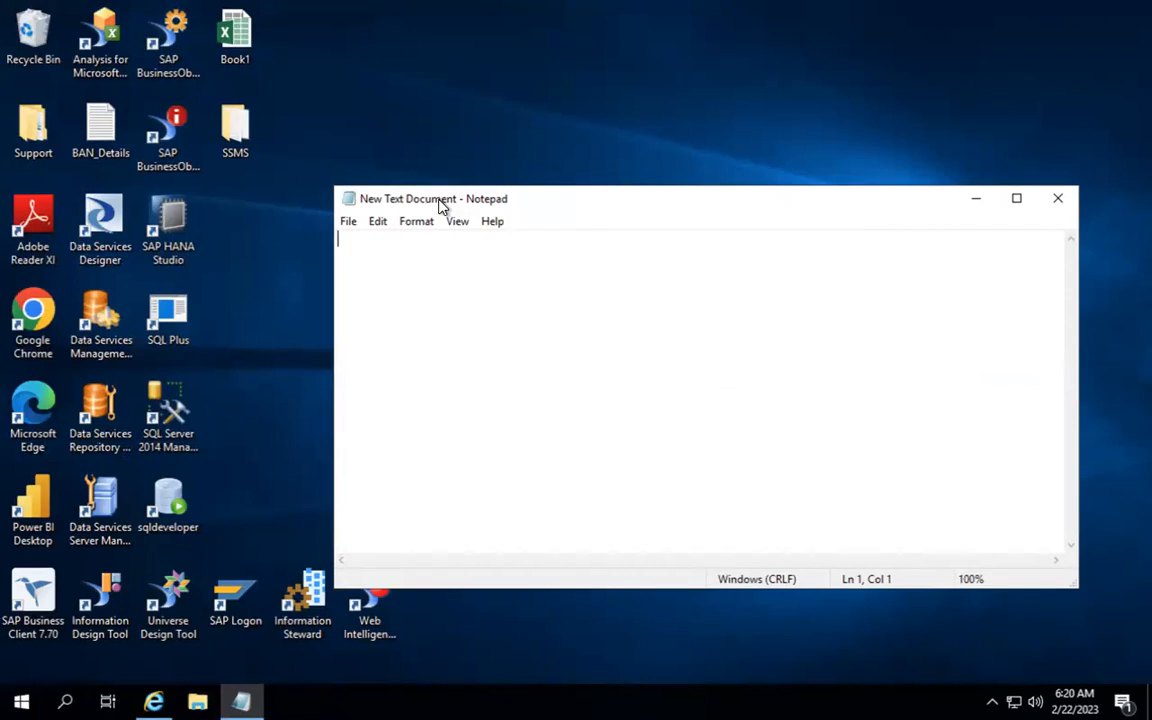
text(USEr&CREATION)
key(Return)
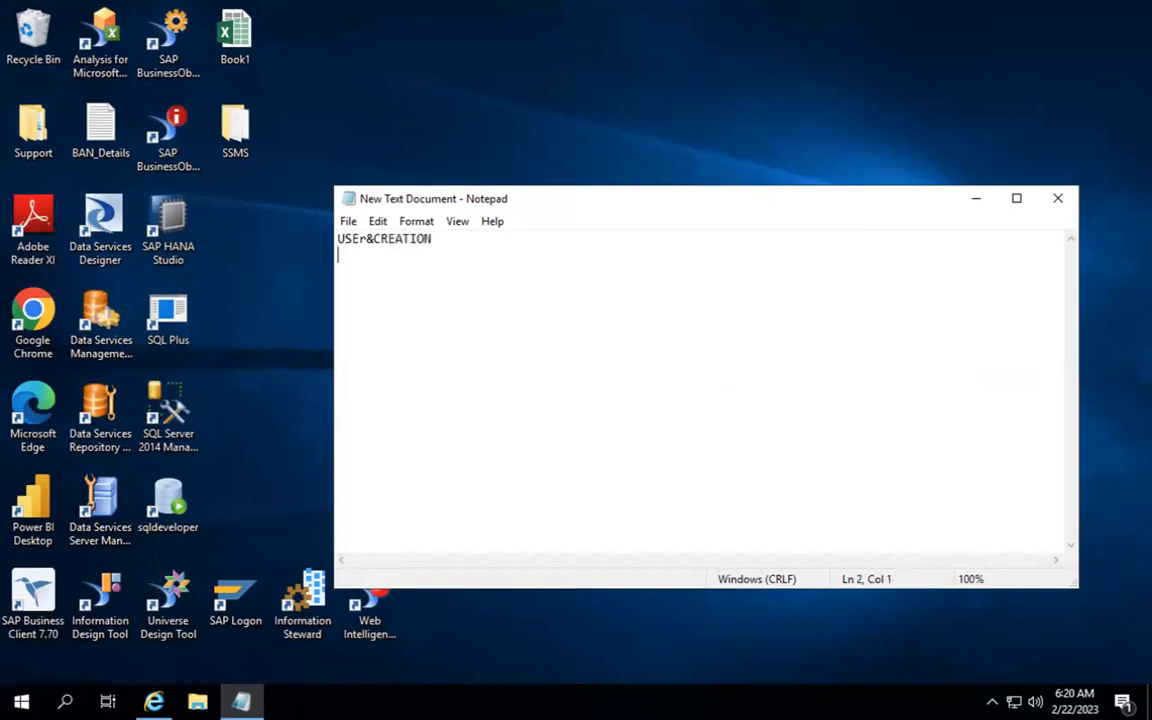
text(CONNECTIO)
text(Ns)
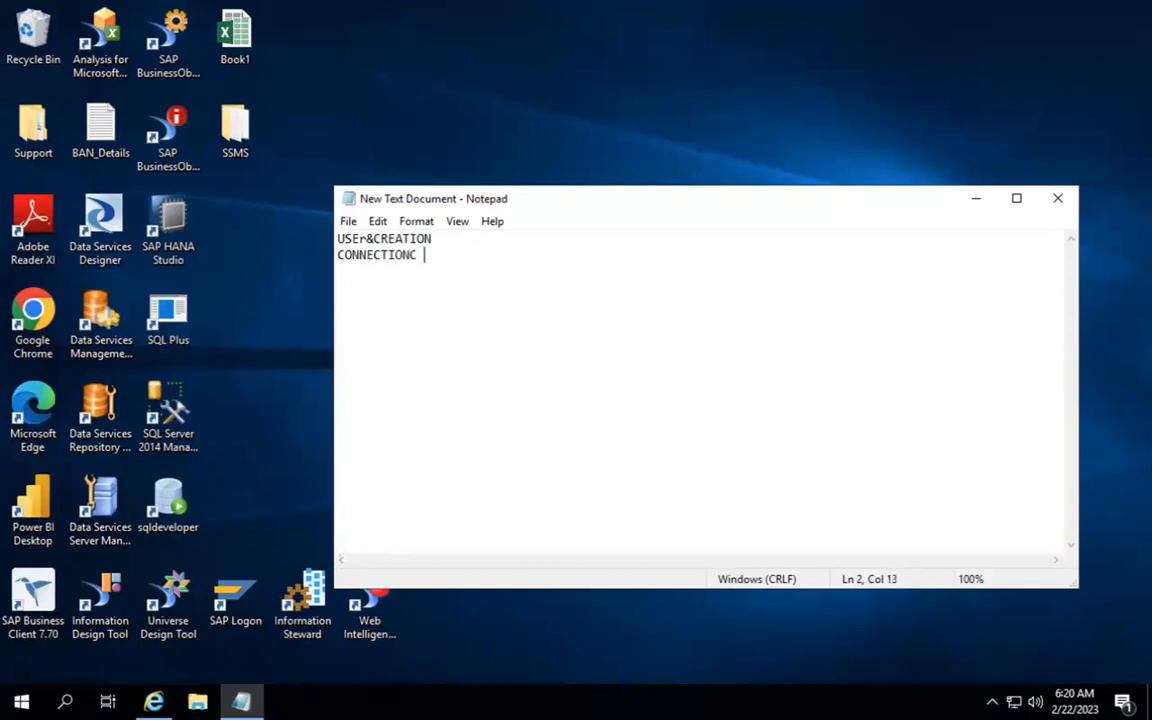
key(BackSpace)
text(- 3 types)
Step: List '1) Data profiling -- 2 databases', '2) Failed Data -- 1 database' and '3) Data Review'
key(Return)
text(1) Data profiling)
key(Return)
text(2) Failed Data)
key(Return)
text(3) D)
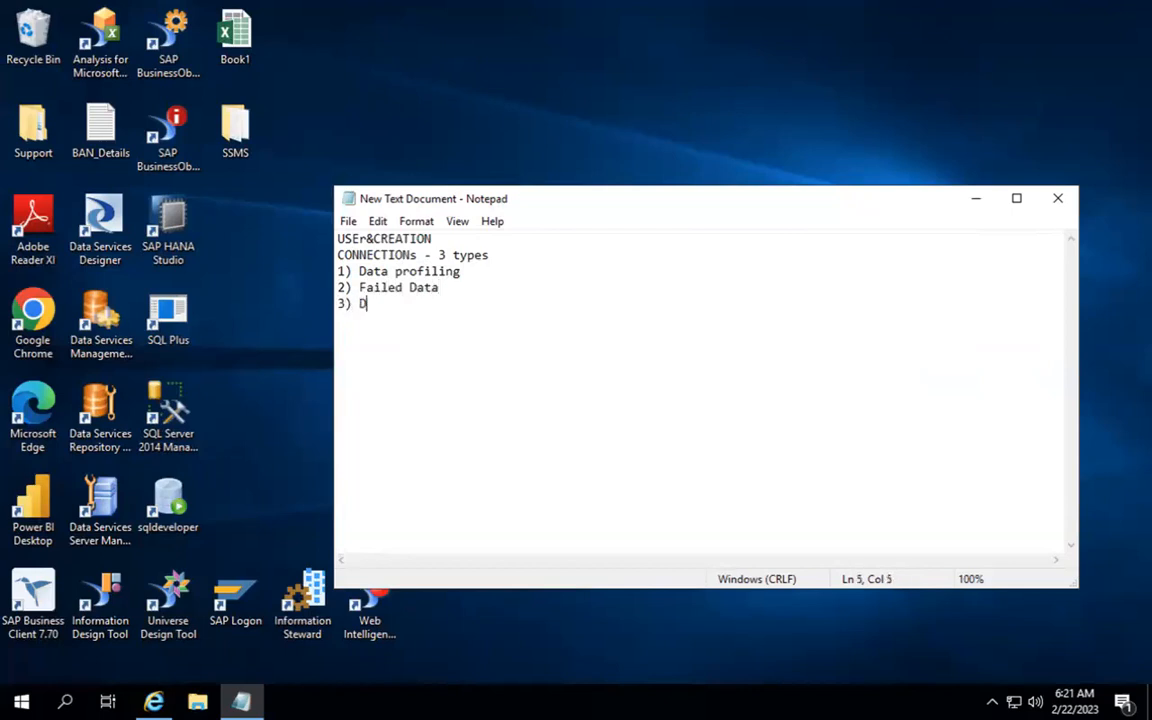
text(ata Review)
key(Up)
key(Up)
key(Right)
key(Right)
key(Right)
text(-- 2 datab)
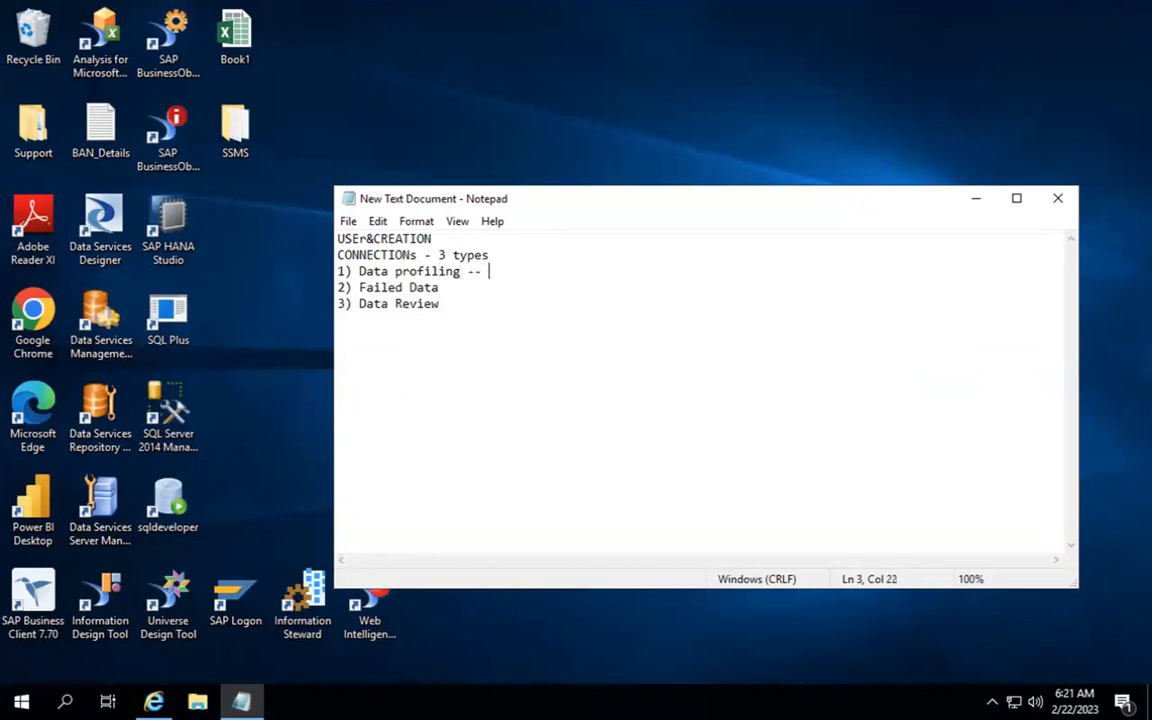
text(ases)
key(Down)
text(-- 1 da)
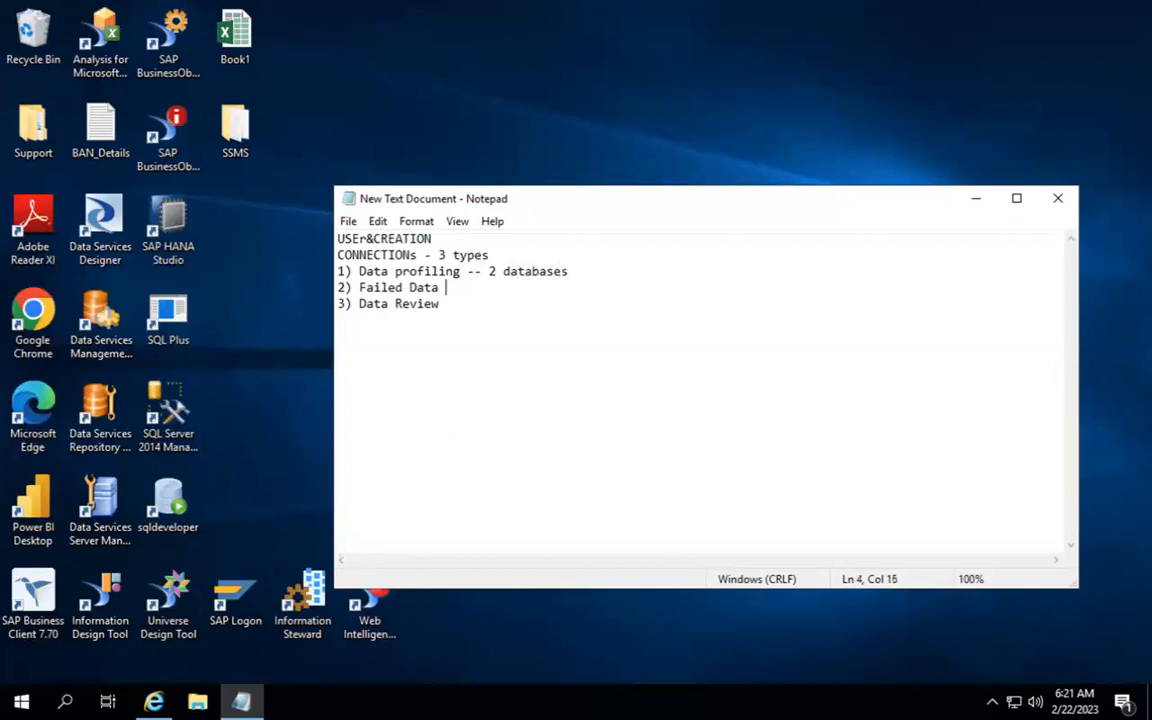
text(tabase)
Step: Add 'then CMC -- Admin activities' below '3) Data Review', followed by a blank line
click(551, 346)
key(Return)
key(Return)
text(then a)
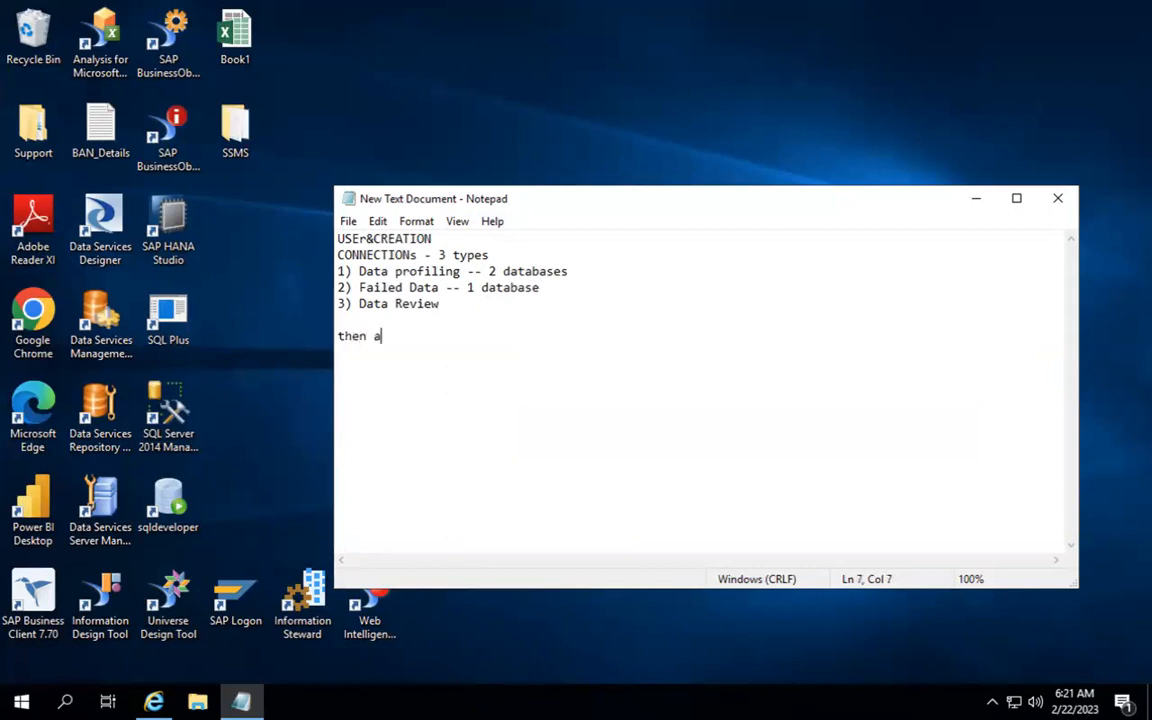
key(BackSpace)
key(BackSpace)
text(CMC -- Admin activities)
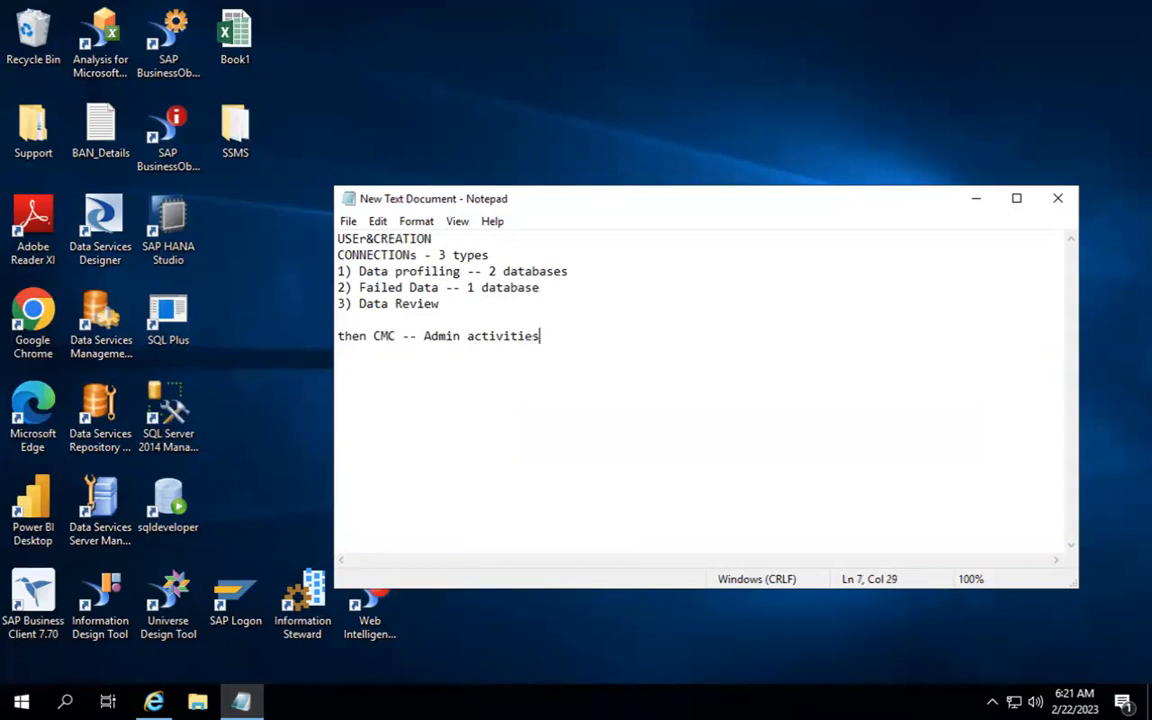
key(Return)
key(Return)
Step: Write the '2 types' heading and the item '1) creation of the connections'
text(2 types)
key(Return)
key(Return)
text(1))
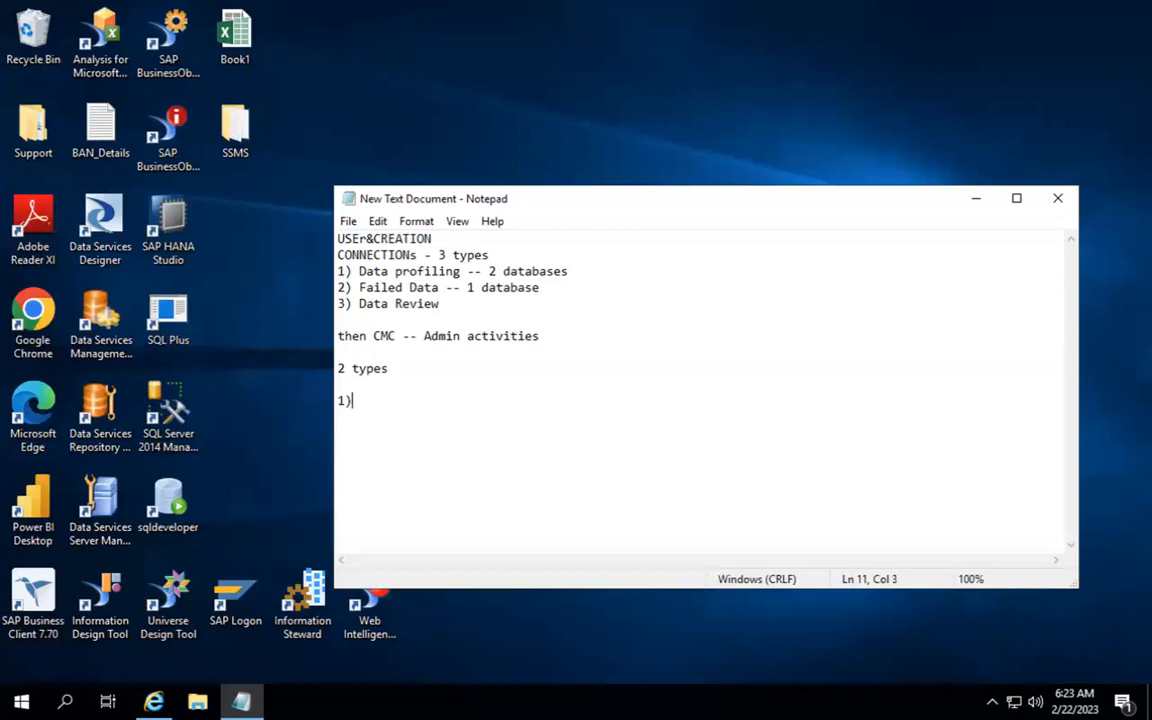
text( creatuon of the connections)
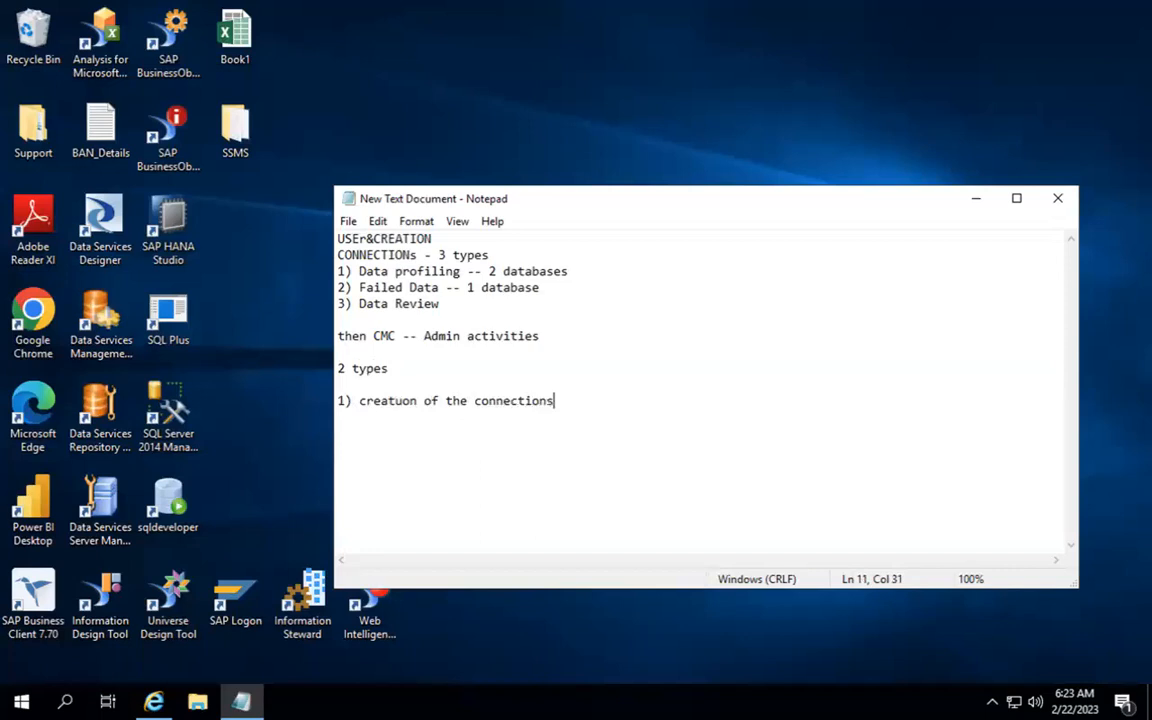
key(Return)
Step: Write item '2)we have to get the data into the IS project area', correcting typos
text(2)we nh)
key(BackSpace)
key(BackSpace)
text(hae)
key(BackSpace)
text(e)
key(BackSpace)
text(ve to get)
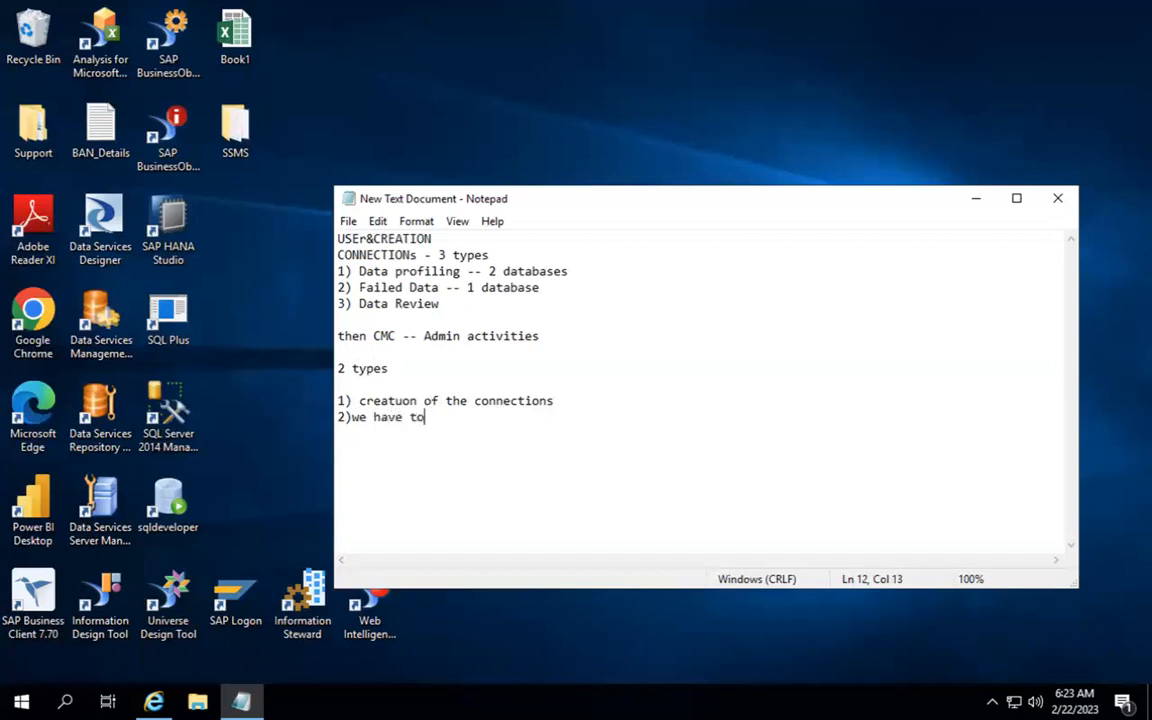
text(data inot)
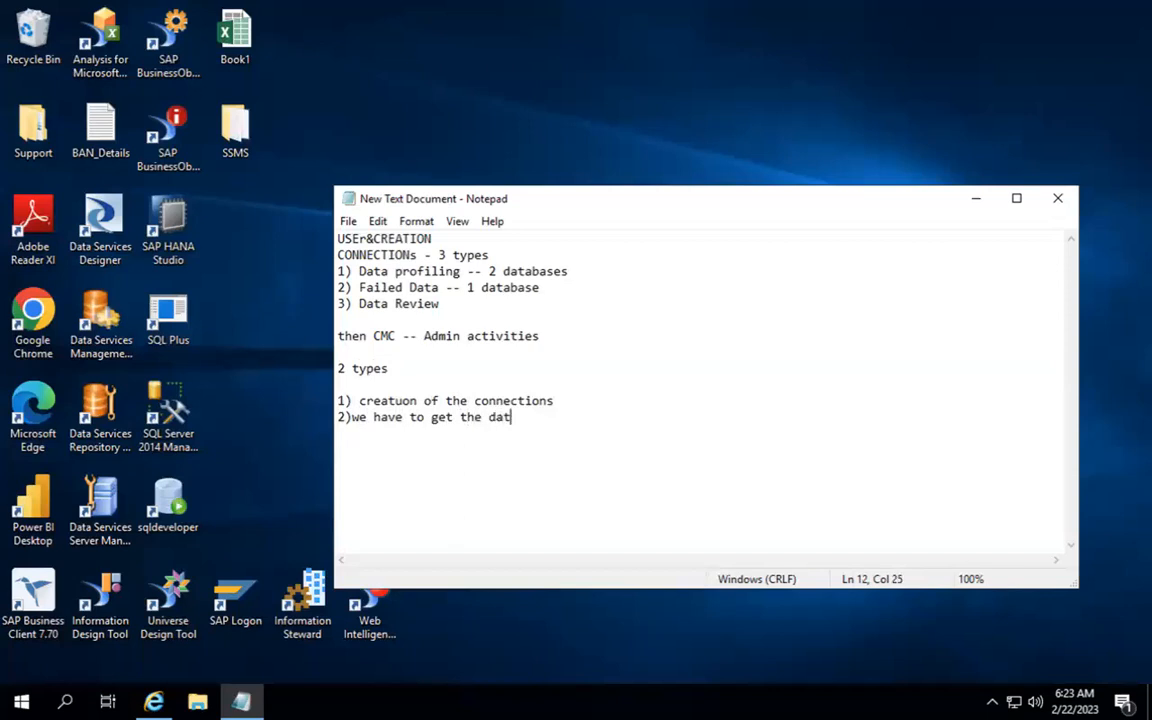
key(BackSpace)
key(BackSpace)
text(to the c)
key(BackSpace)
text(IS a)
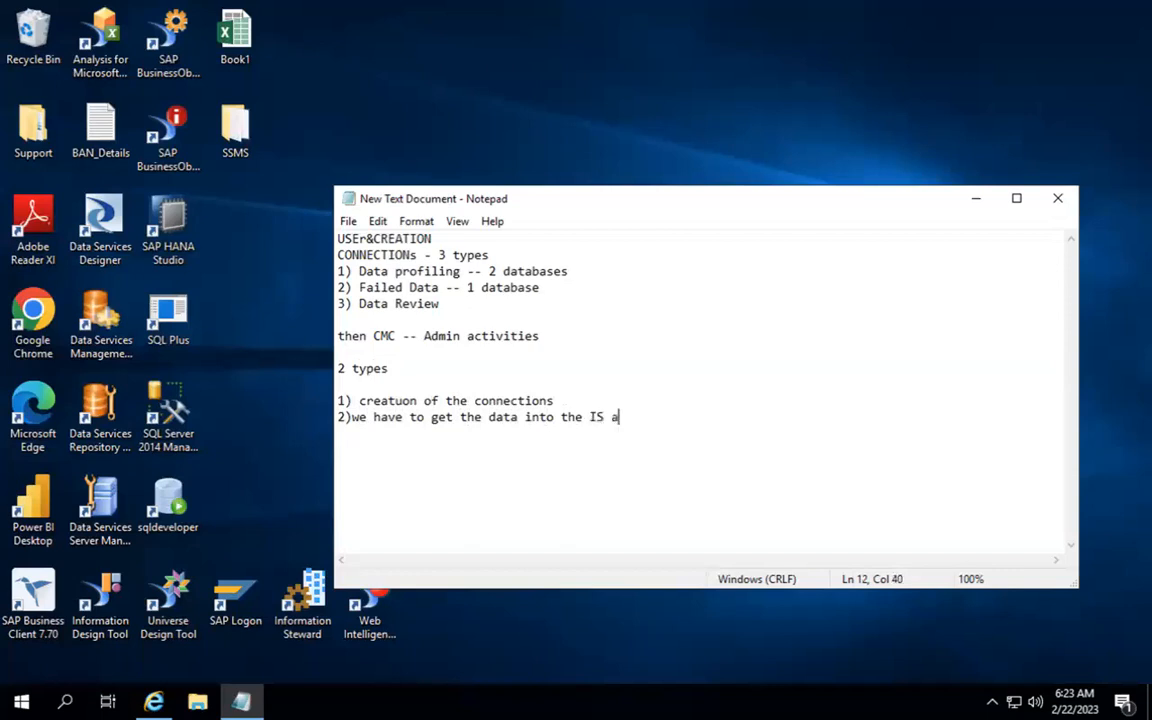
key(BackSpace)
text(project)
key(BackSpace)
text(s)
key(BackSpace)
text(area)
key(Return)
Step: Correct 'creatuon' to 'creation' in the first item and add a blank line below the list
key(Up)
key(Right)
key(Up)
key(Right)
key(Right)
key(Right)
key(Right)
key(Right)
key(Right)
key(Right)
key(Right)
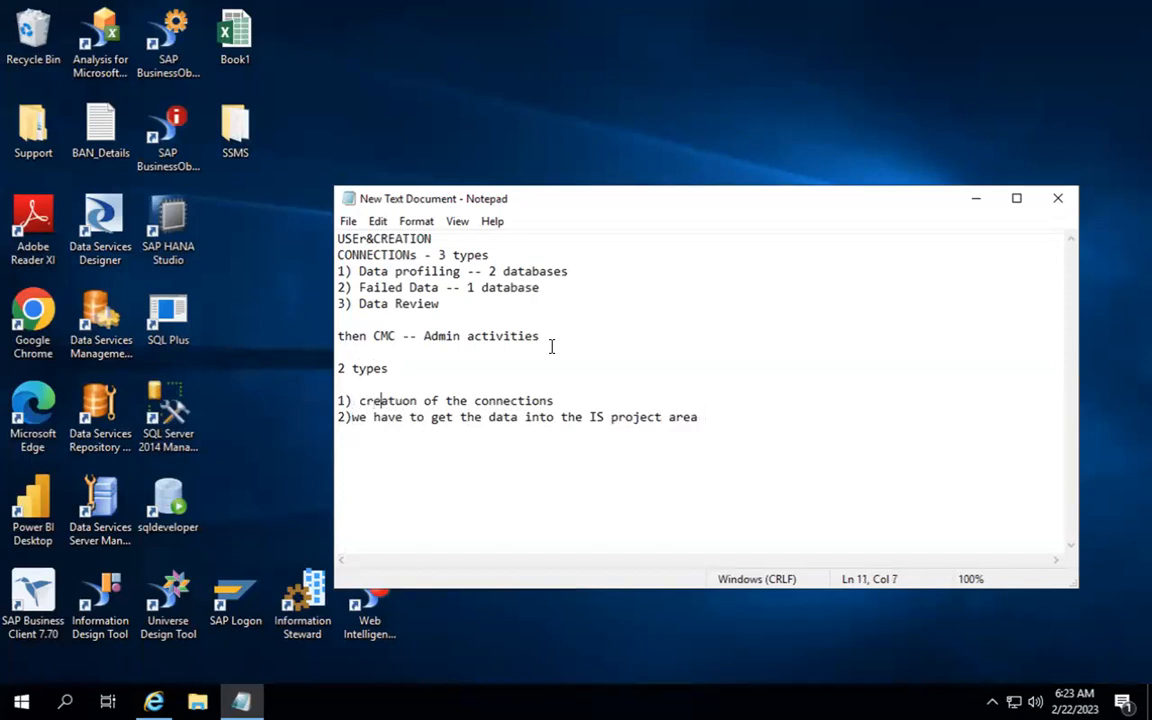
key(BackSpace)
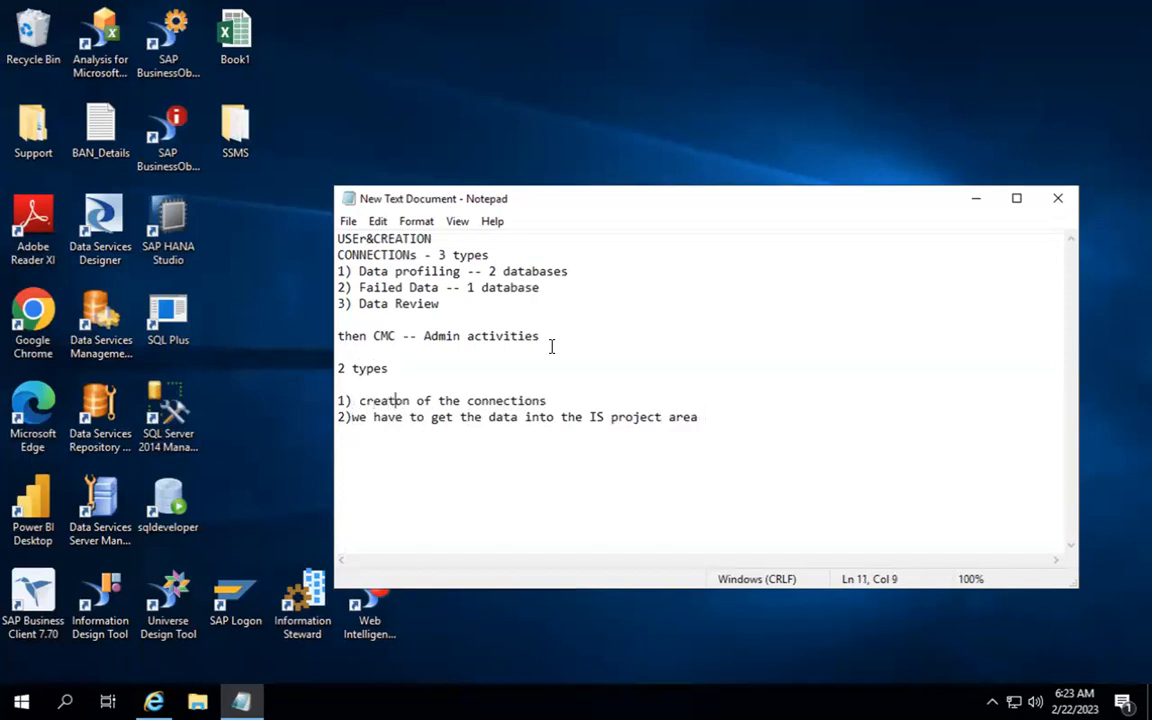
text(i)
click(730, 419)
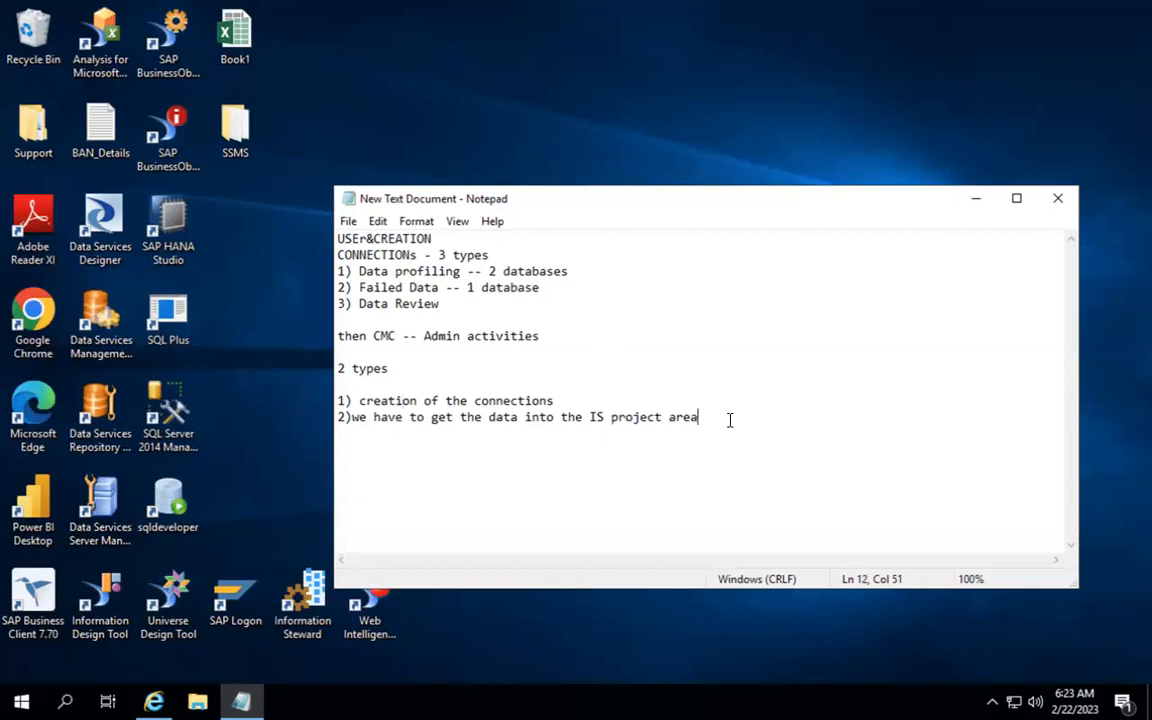
key(Return)
key(Return)
click(499, 314)
Step: Add a 'File Formats' line directly under '3) Data Review'
text(File Formats)
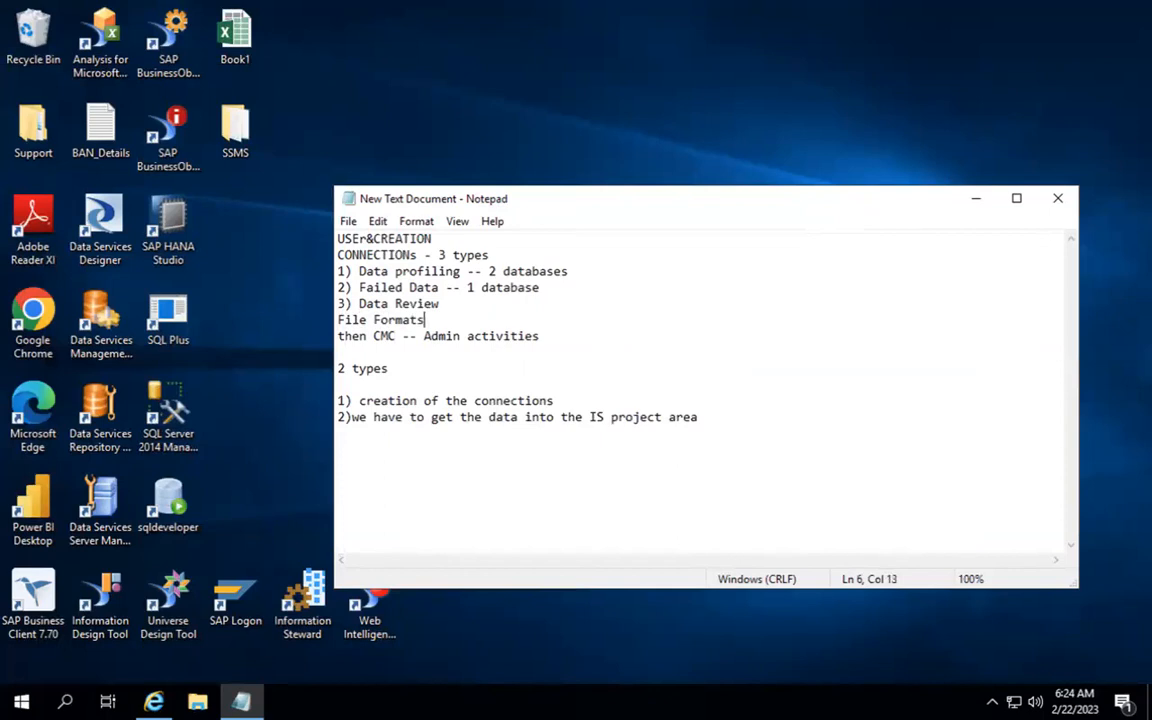
key(Return)
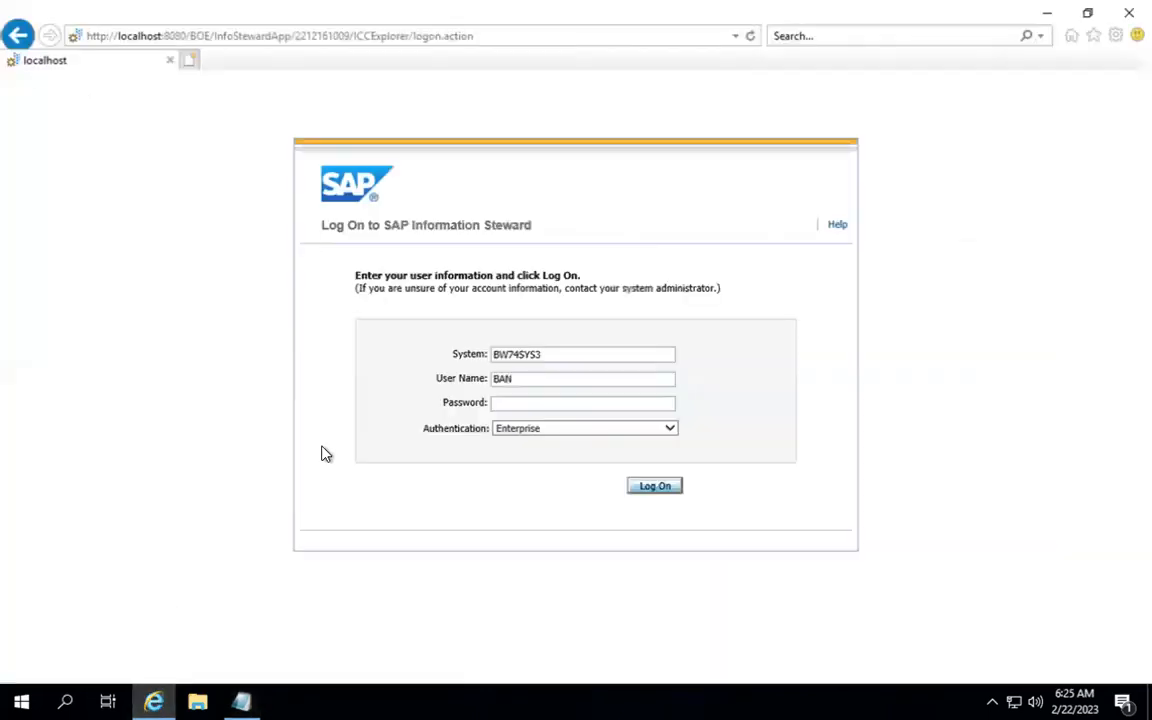
Step: Log on with the account password and open the PRJ_IS_TRAINING project
click(530, 401)
text(•••••••••••)
key(Return)
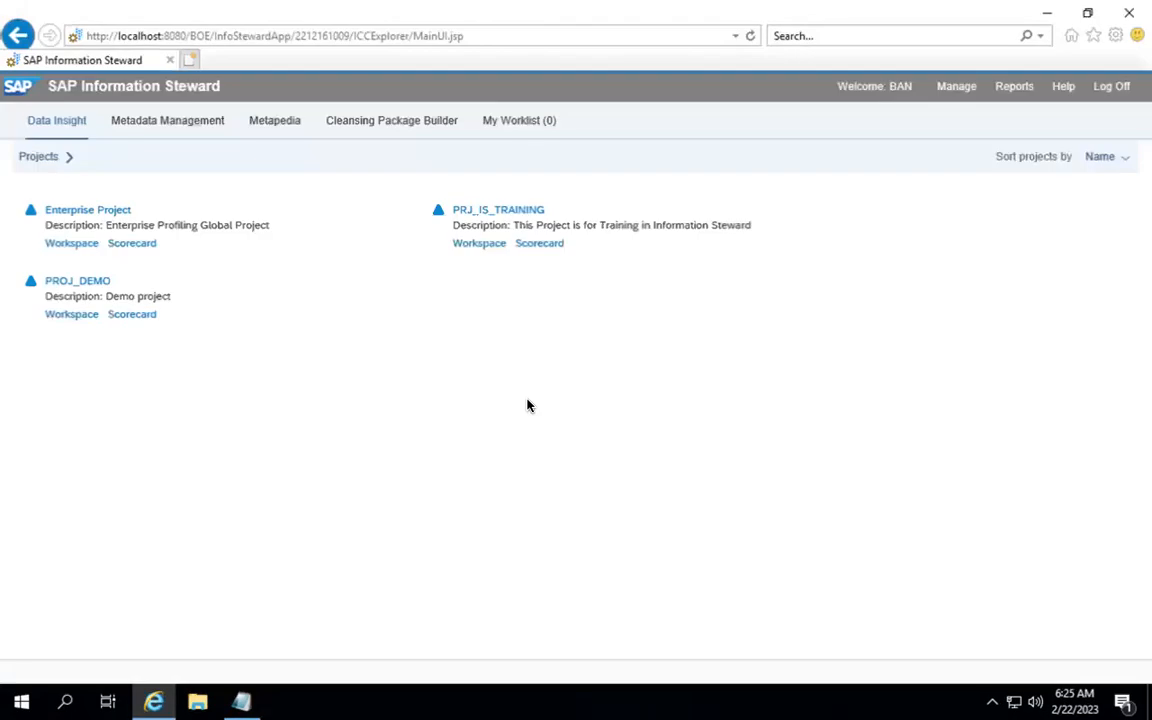
click(484, 246)
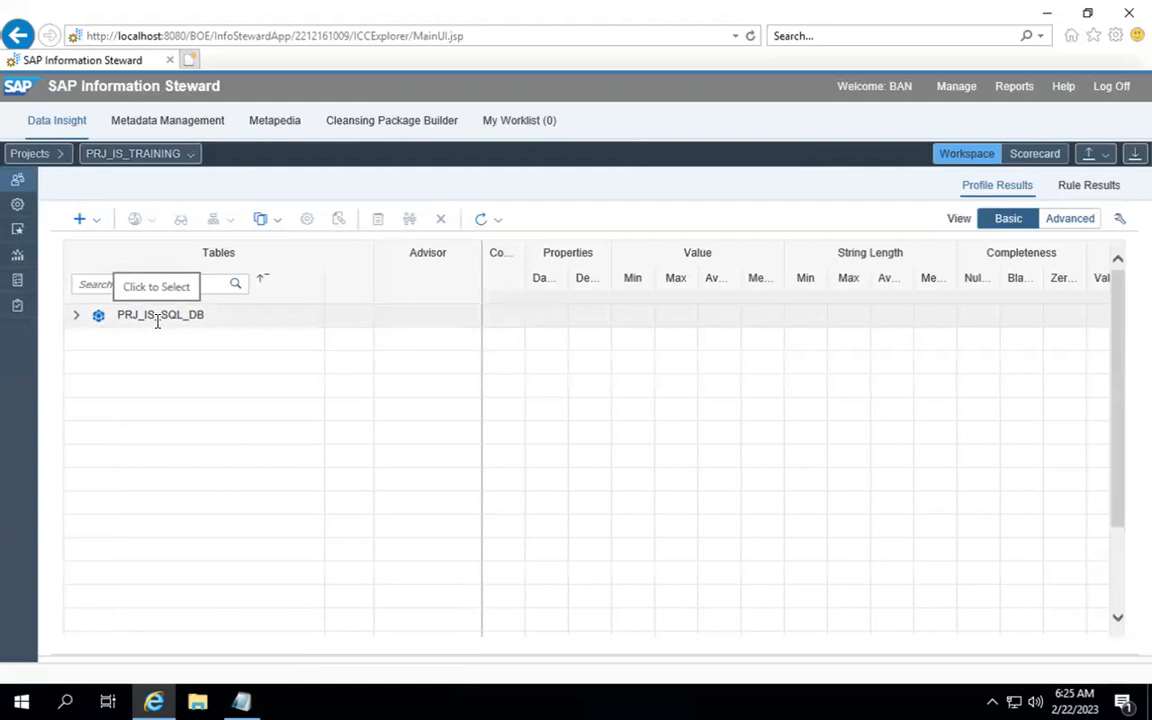
Step: Open the + (Add) dropdown in the PRJ_IS_TRAINING workspace toolbar
click(97, 222)
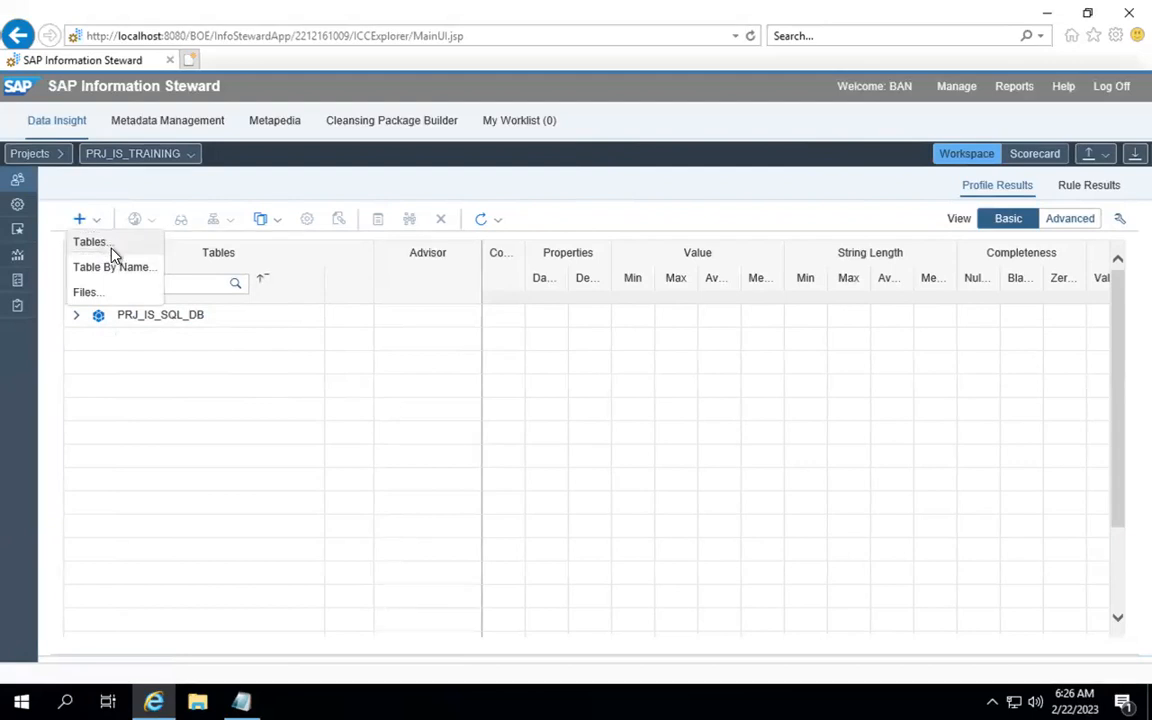
Step: Choose Tables... to open Browse Metadata, listing PRJ_IS_CP, PRJ_IS_SQL_DB and SQL_DB_Coonection
click(111, 251)
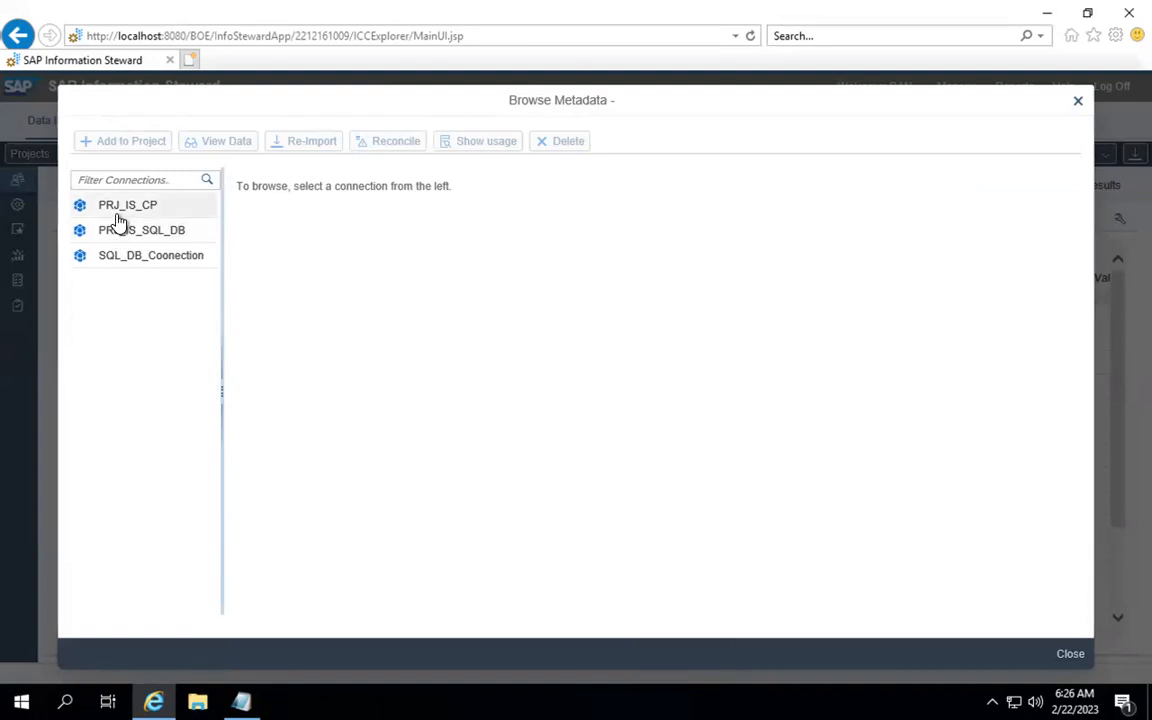
Step: Browse PRJ_IS_CP, then switch to the PRJ_IS_SQL_DB connection to reveal its dbo schema
click(116, 213)
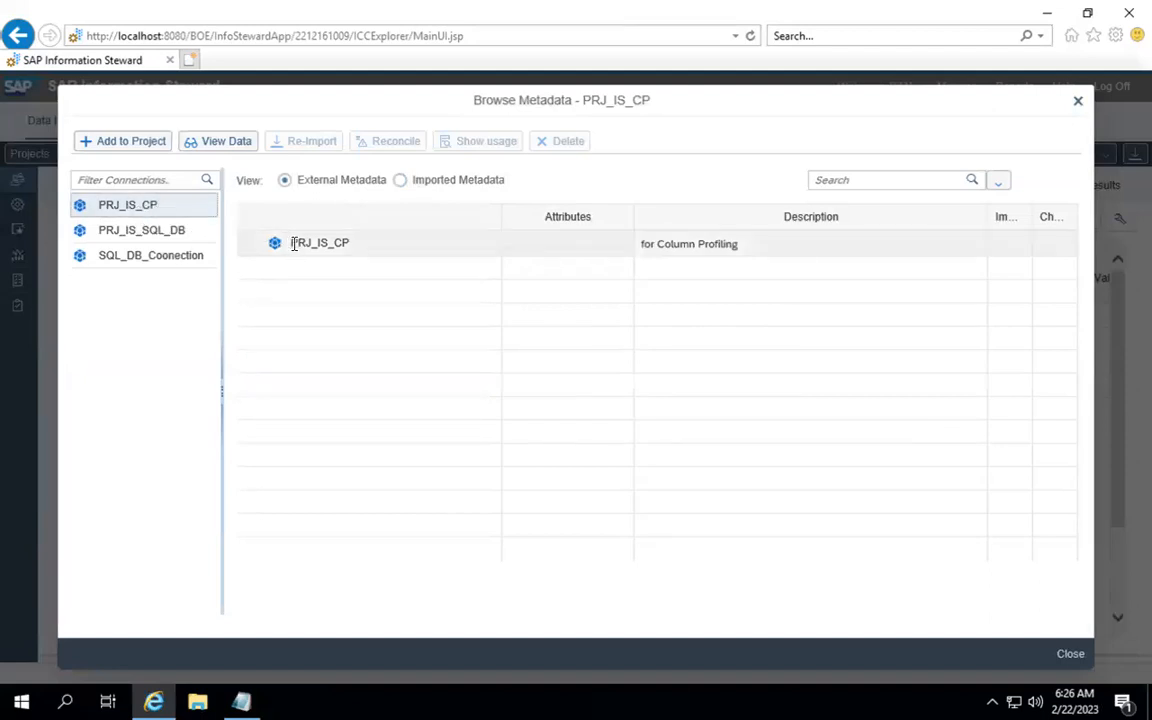
click(153, 238)
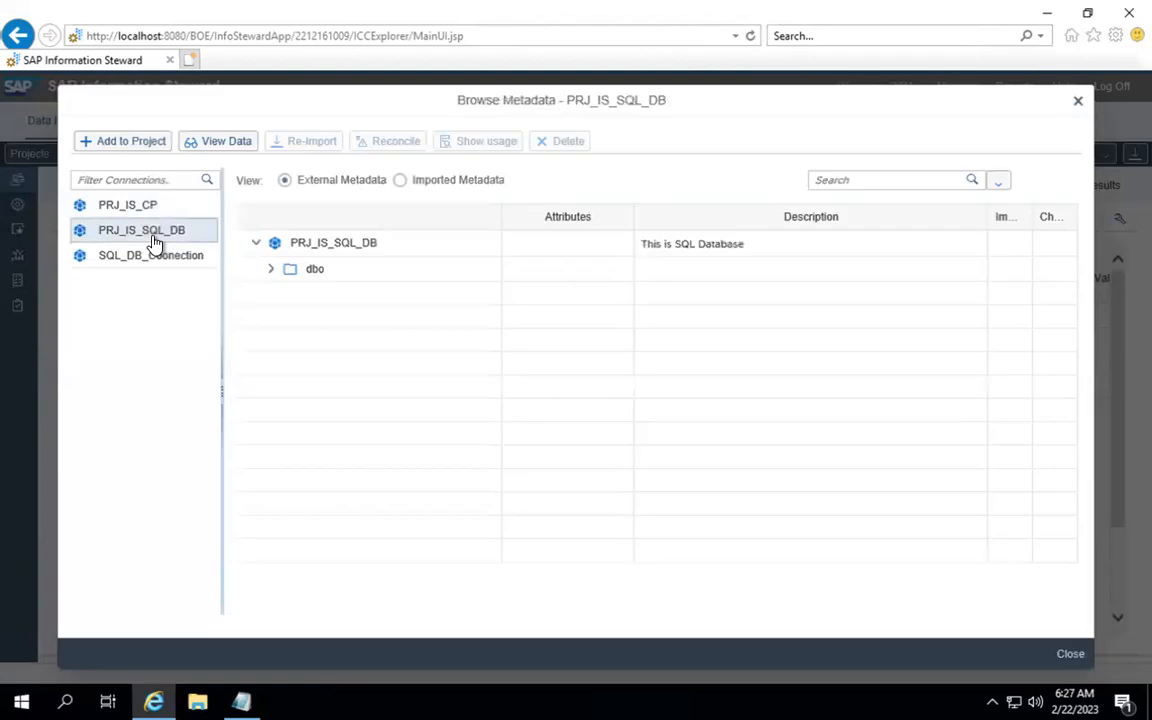
Step: Expand dbo and switch to Imported Metadata, listing dbo.CC, dbo.Customer and dbo.VVR_KNA1
click(270, 272)
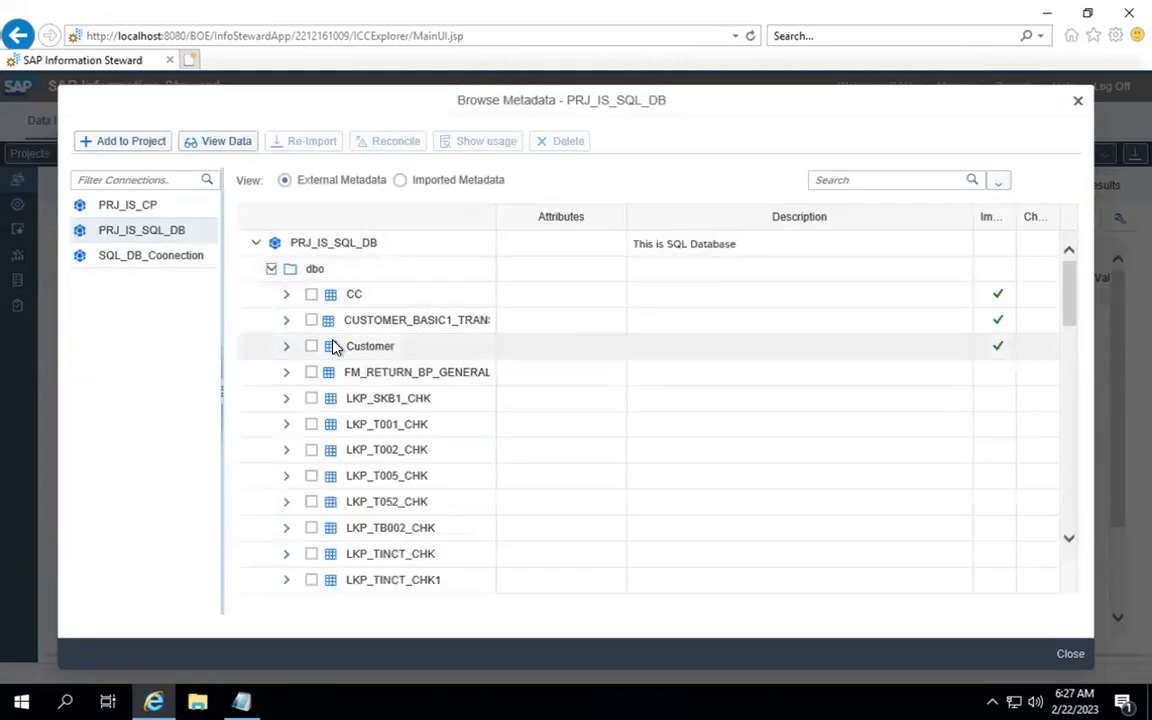
click(399, 181)
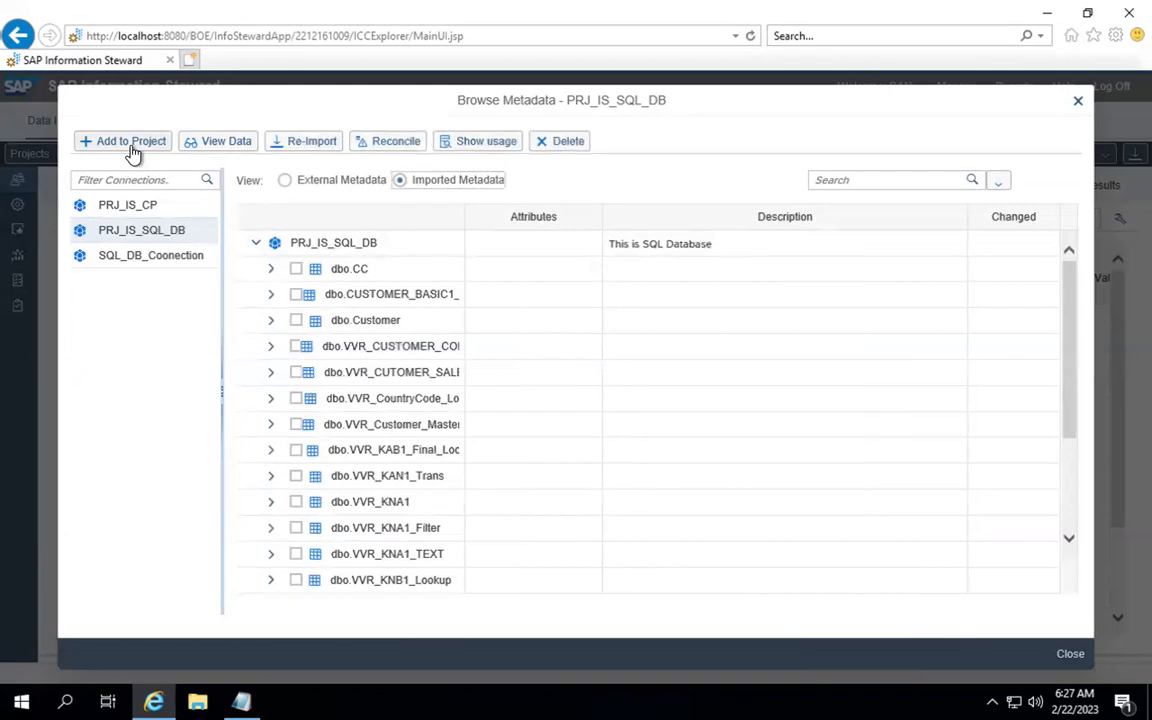
click(340, 187)
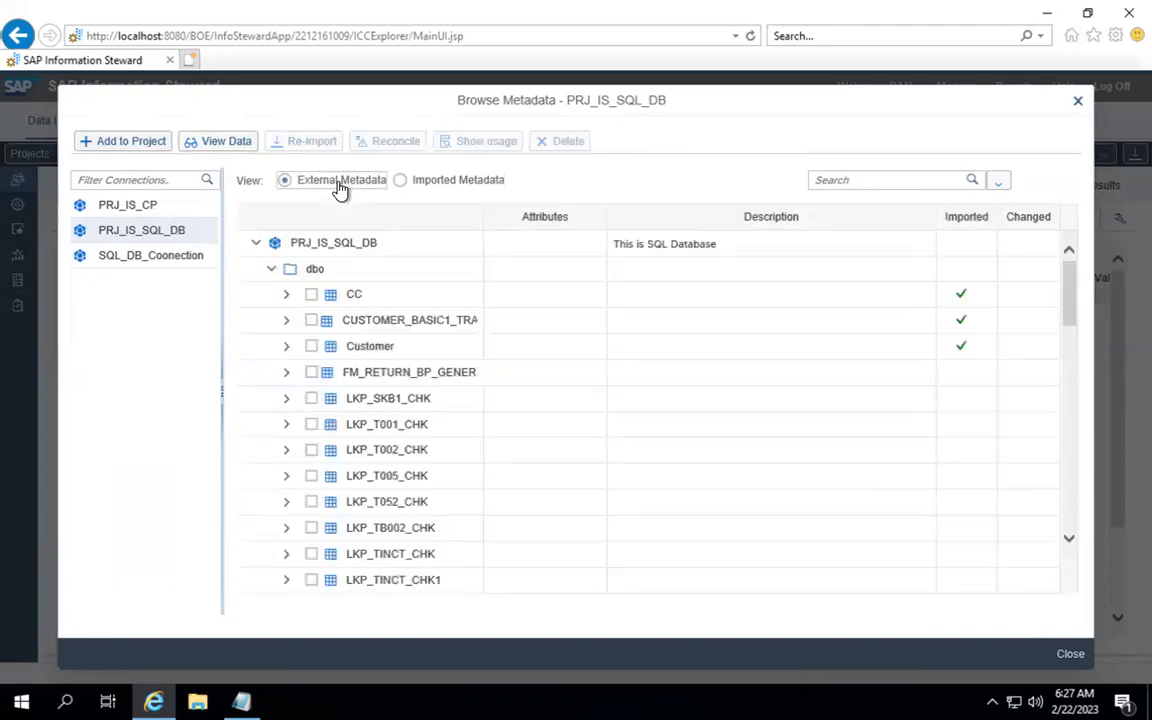
click(311, 347)
click(399, 181)
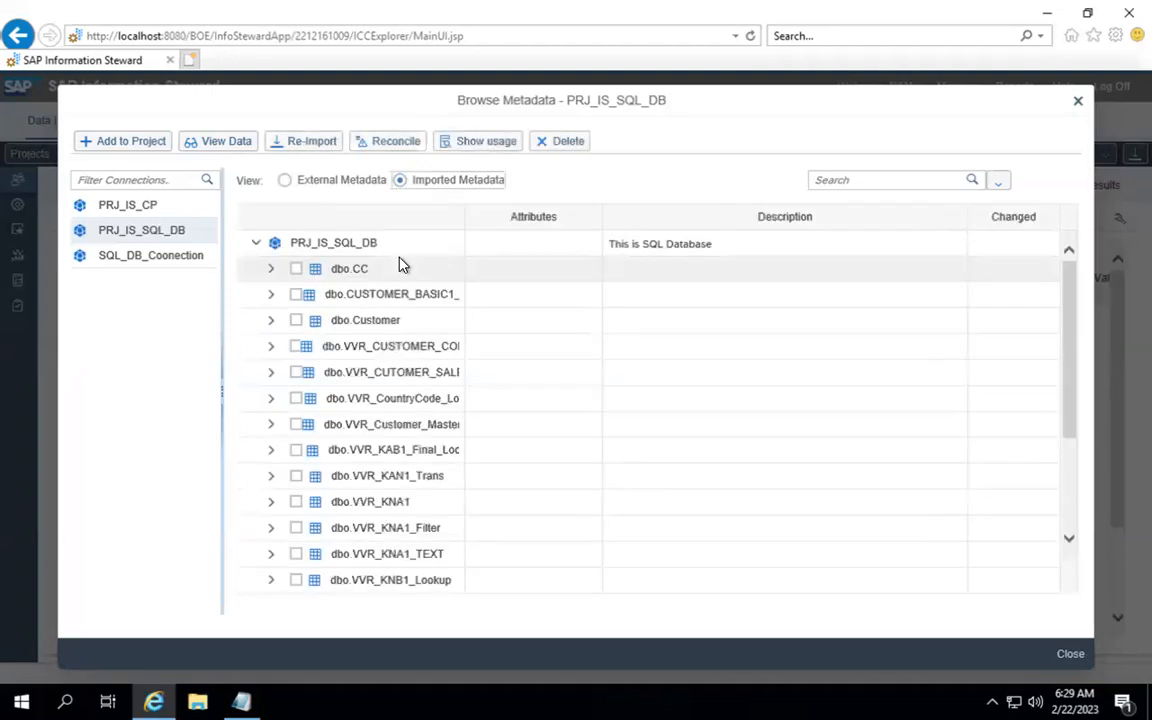
Step: Show usage of dbo.Customer, confirm PRJ_IS_TRAINING is listed, then close the usage results
click(296, 320)
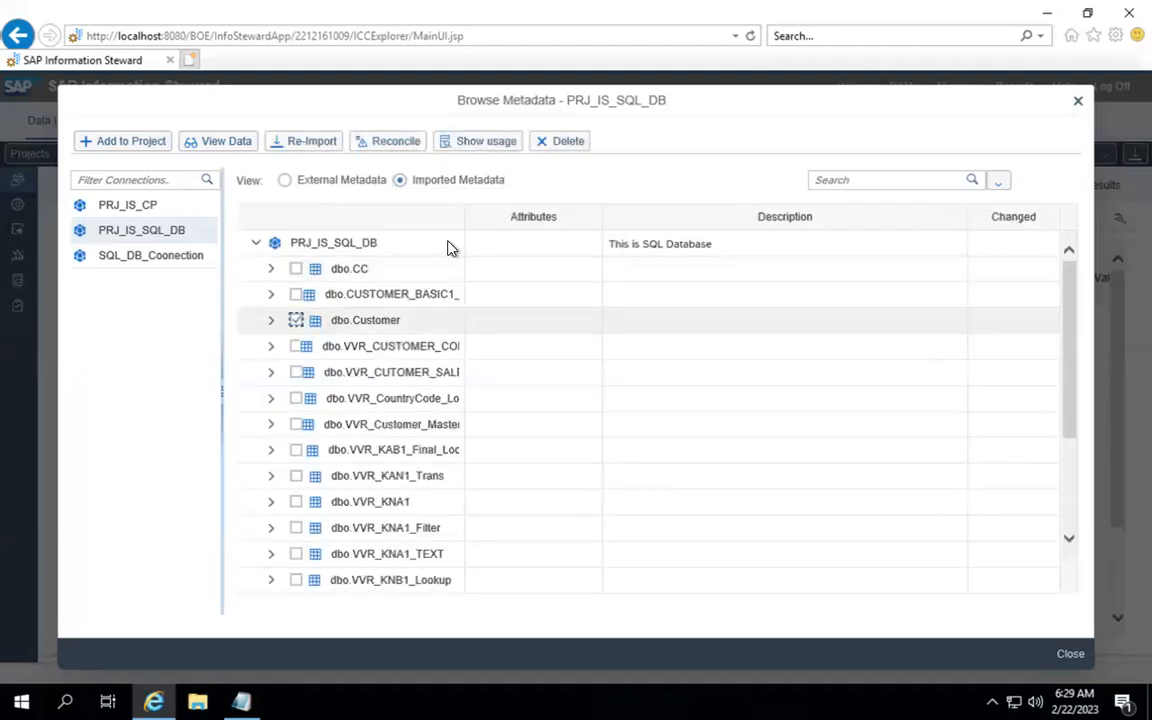
click(488, 145)
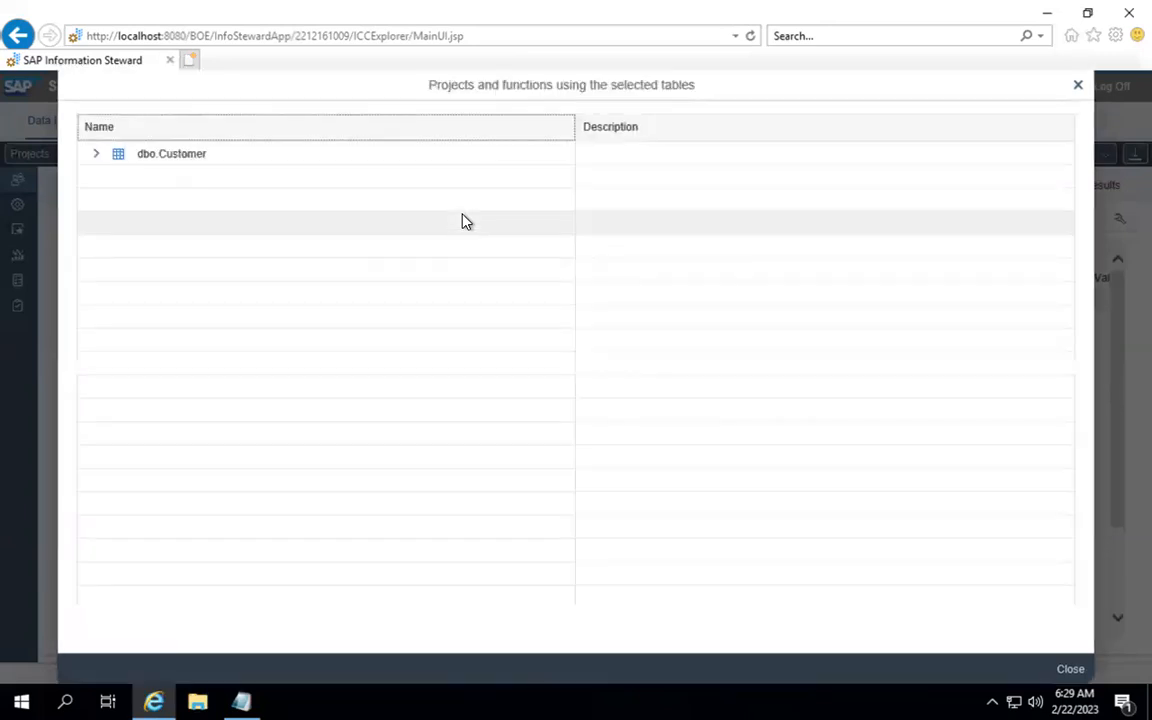
click(97, 155)
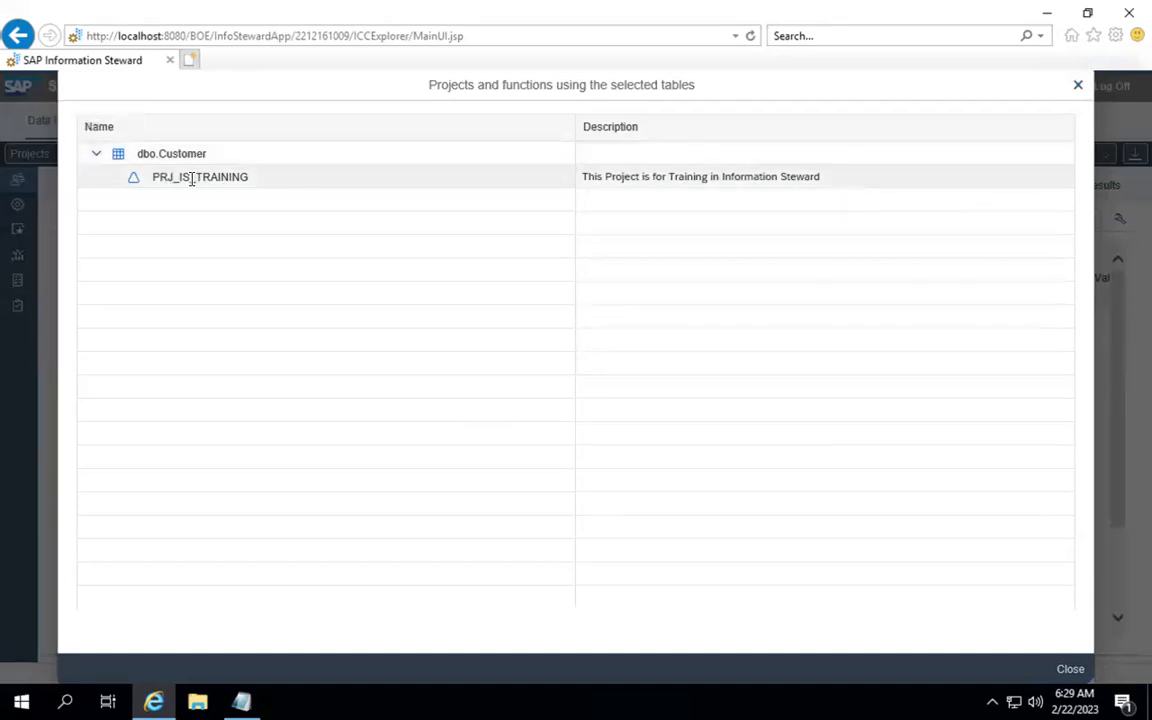
click(1079, 88)
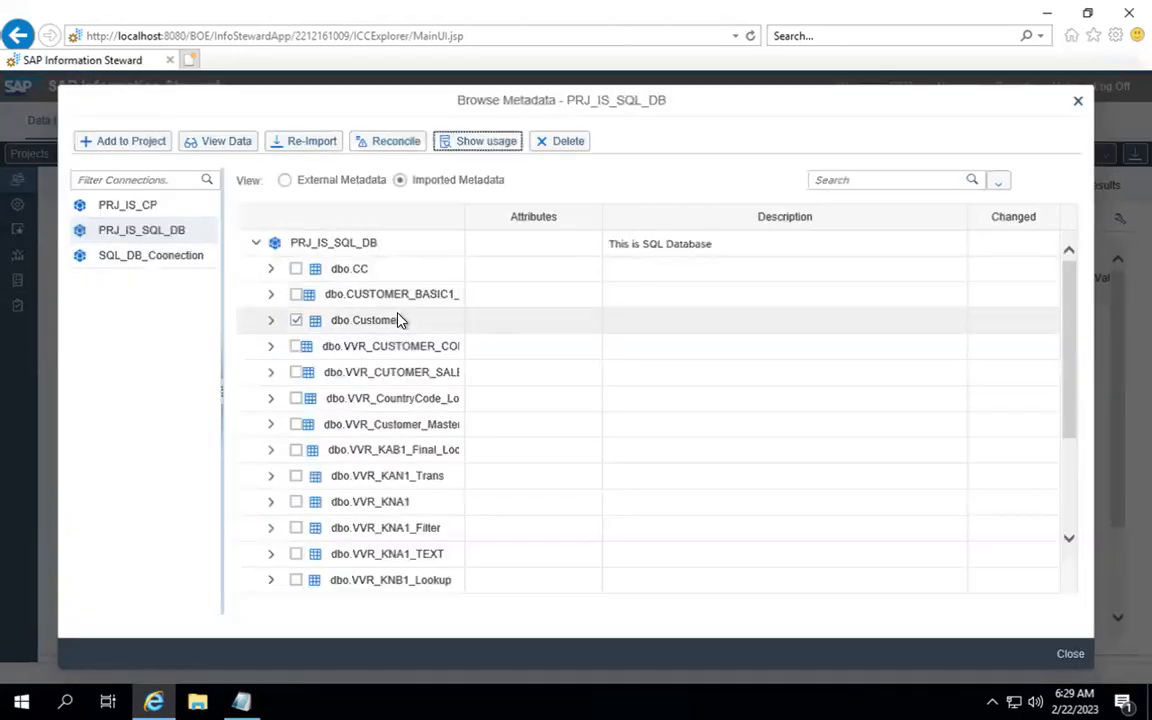
Step: Deselect dbo.Customer, close the table browser, and start adding files to the project
click(296, 322)
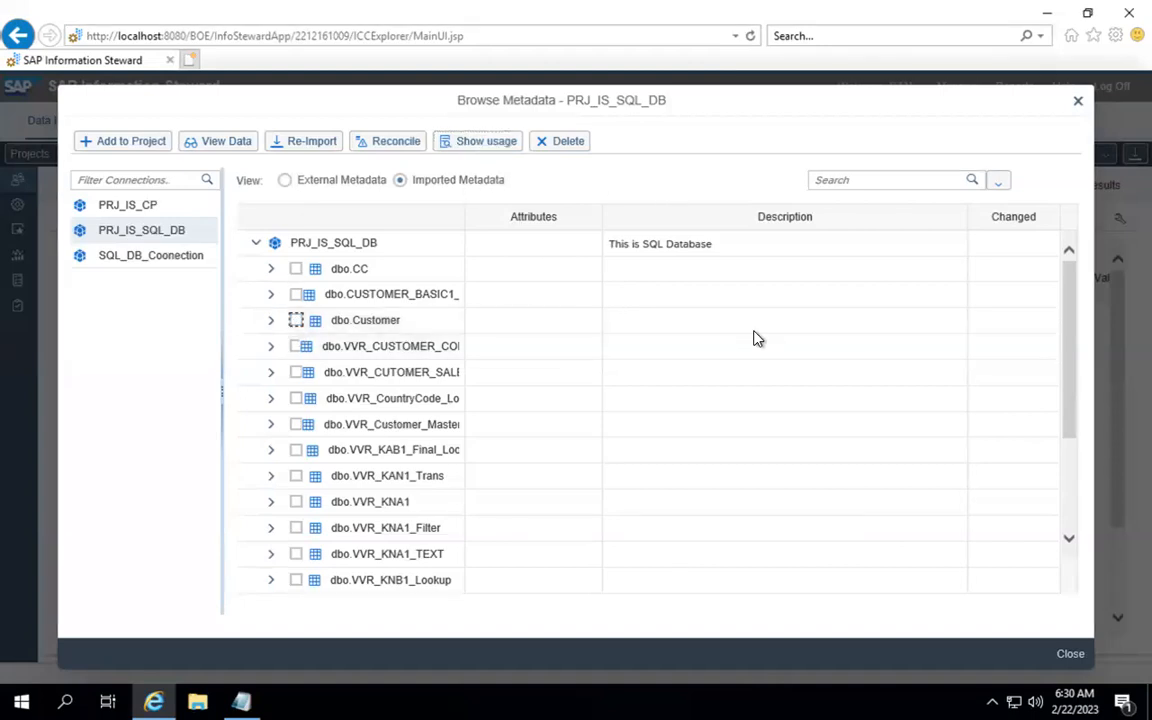
click(1077, 656)
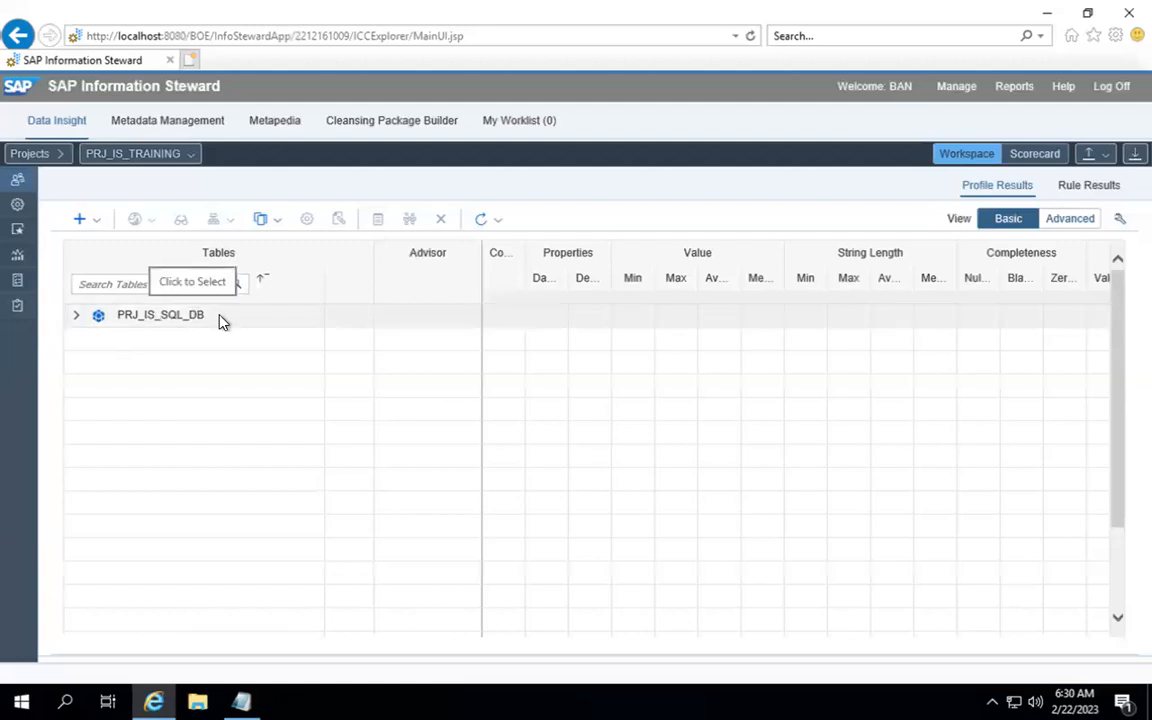
click(100, 228)
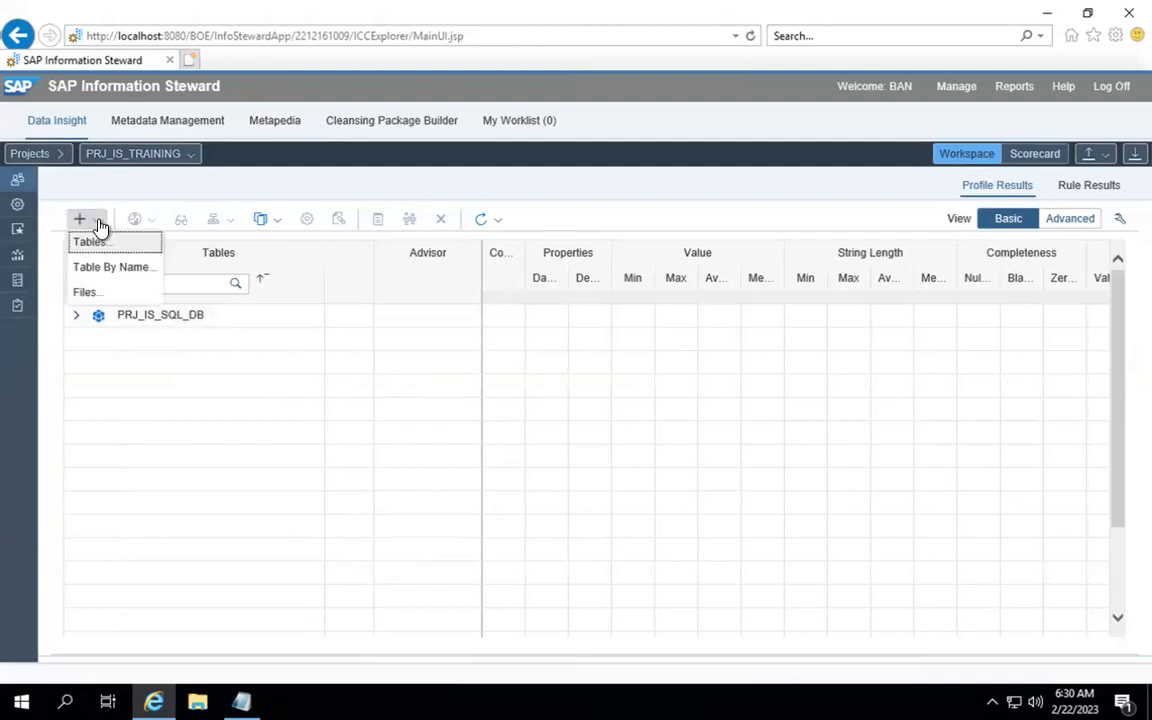
click(101, 299)
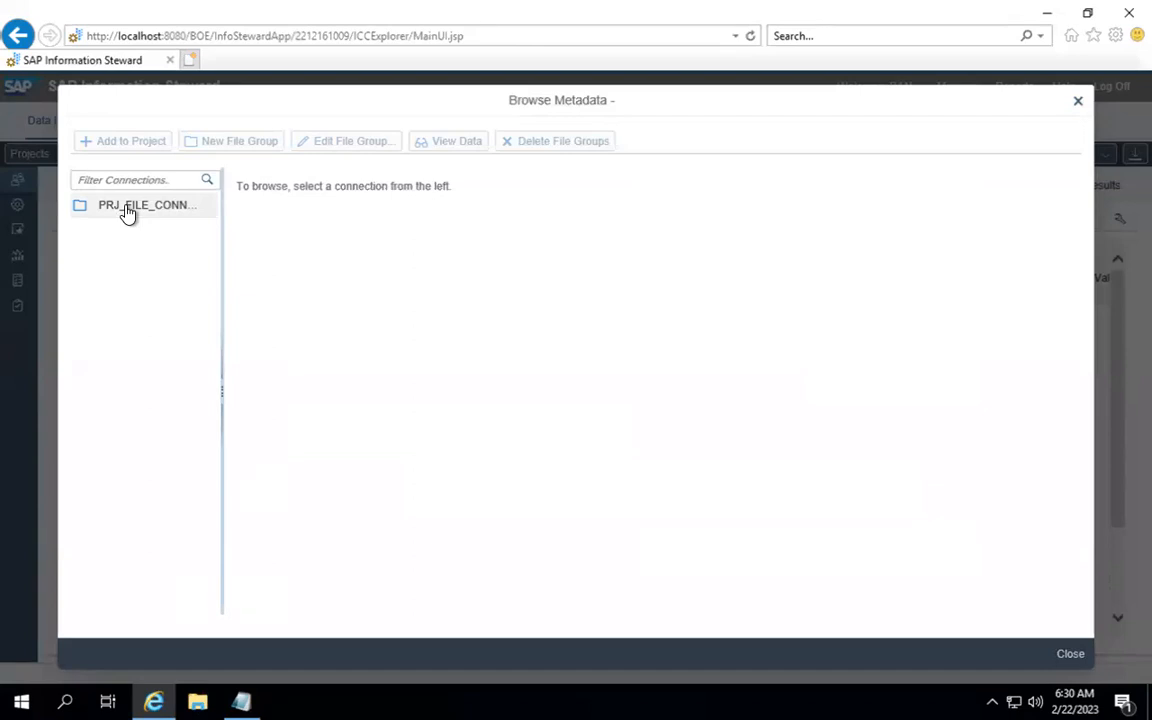
Step: Browse PRJ_FILE_CONN's contents and leave Book1.xlsx's Format name empty
click(127, 207)
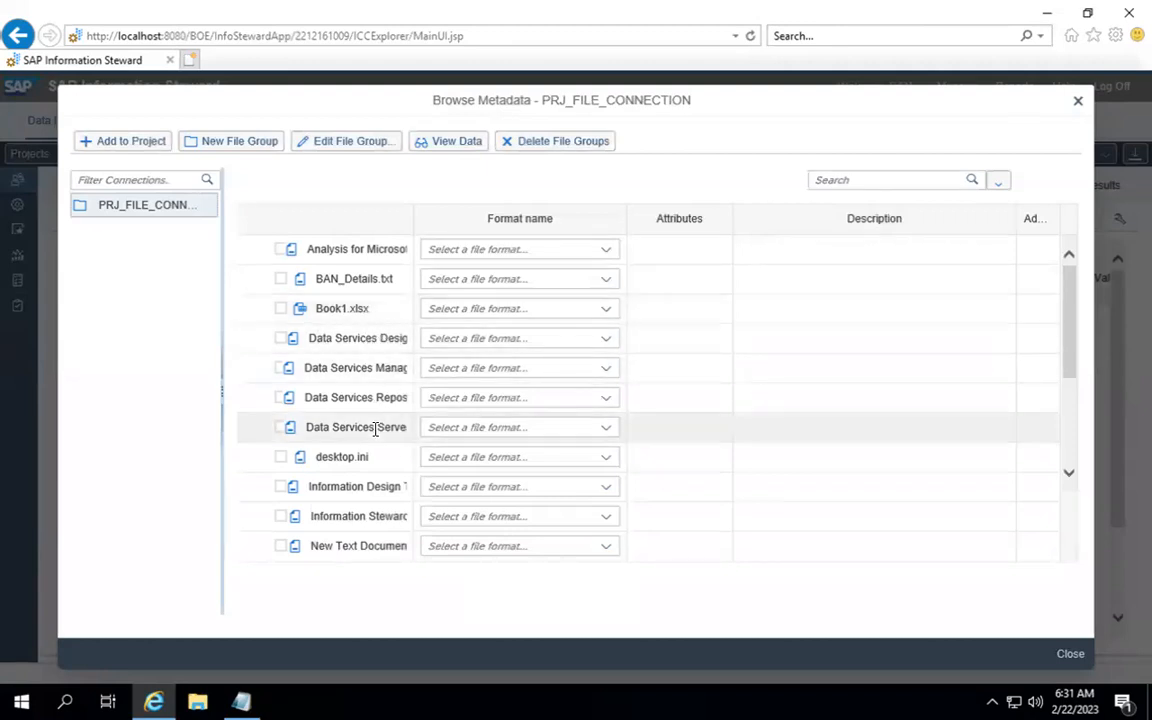
scroll(374, 420, down, 3)
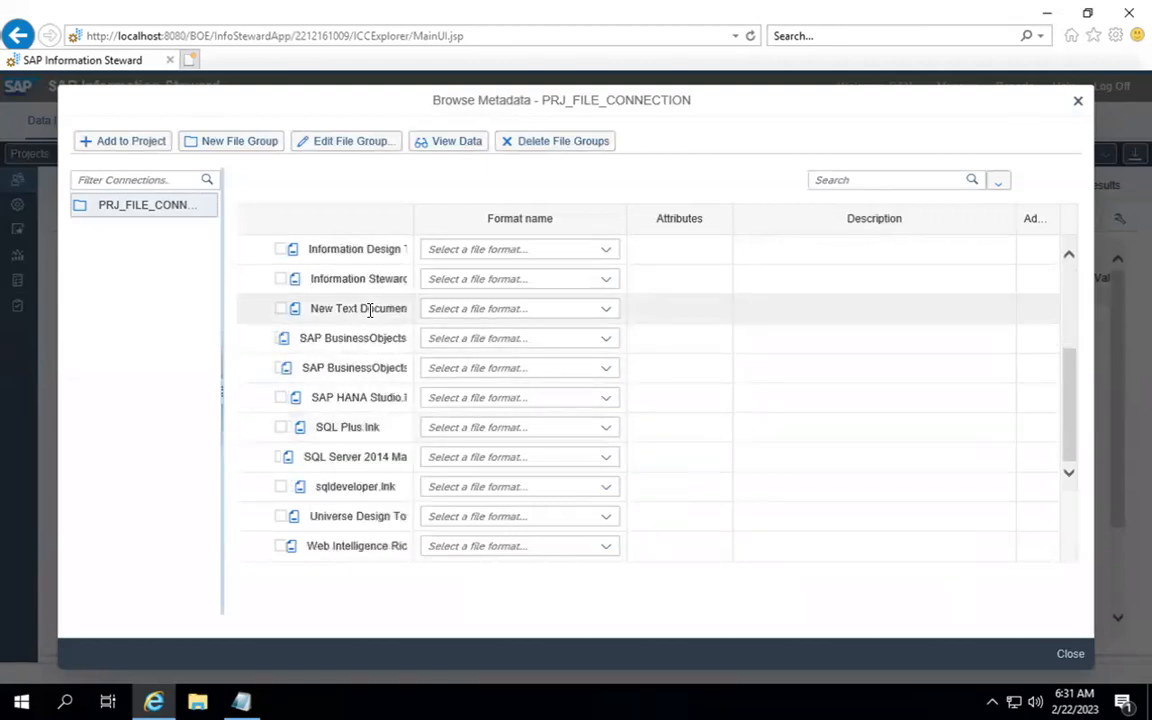
click(1069, 277)
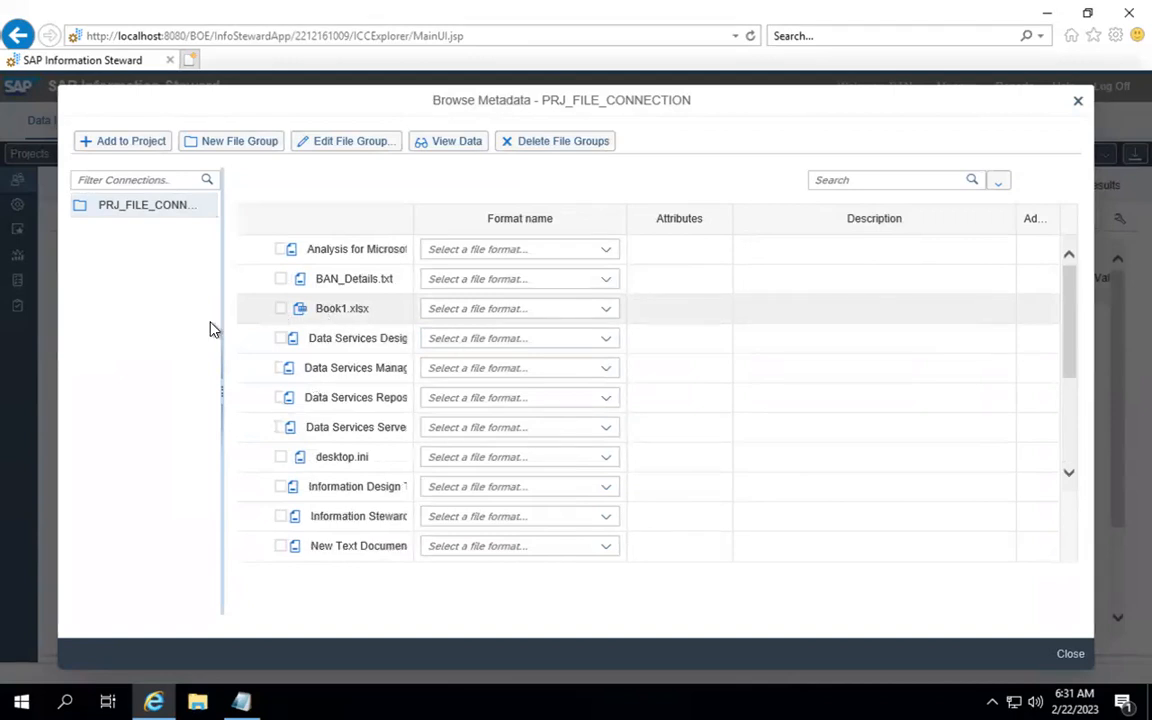
click(547, 315)
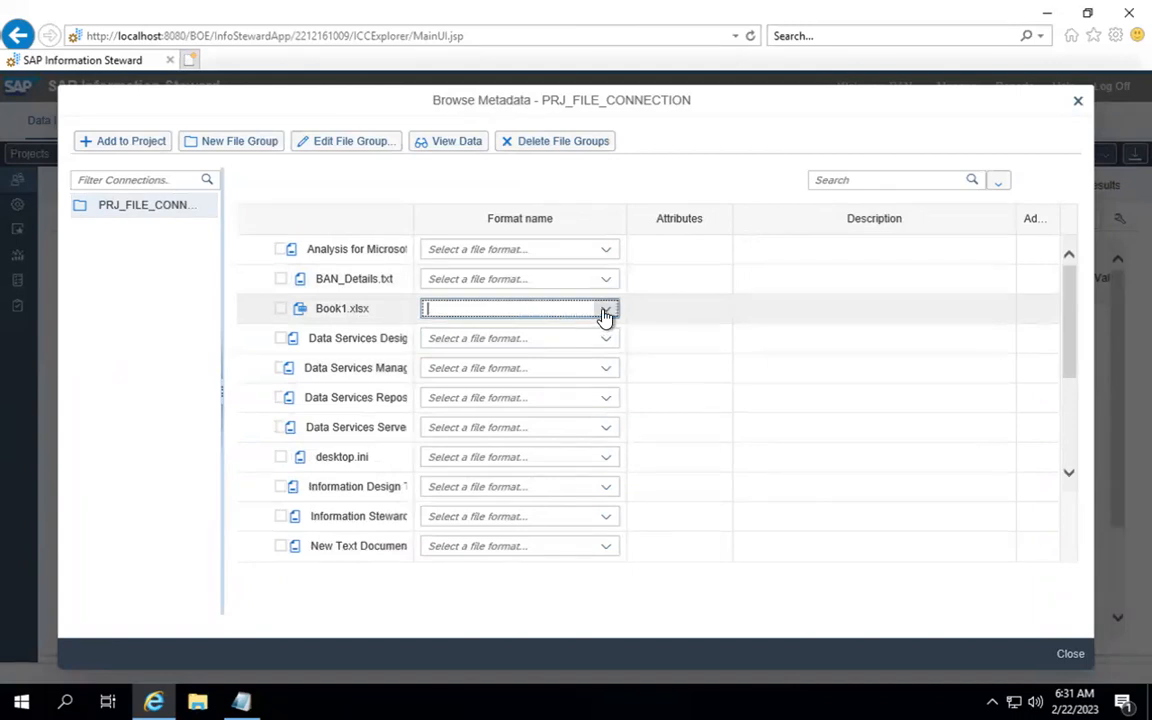
click(604, 316)
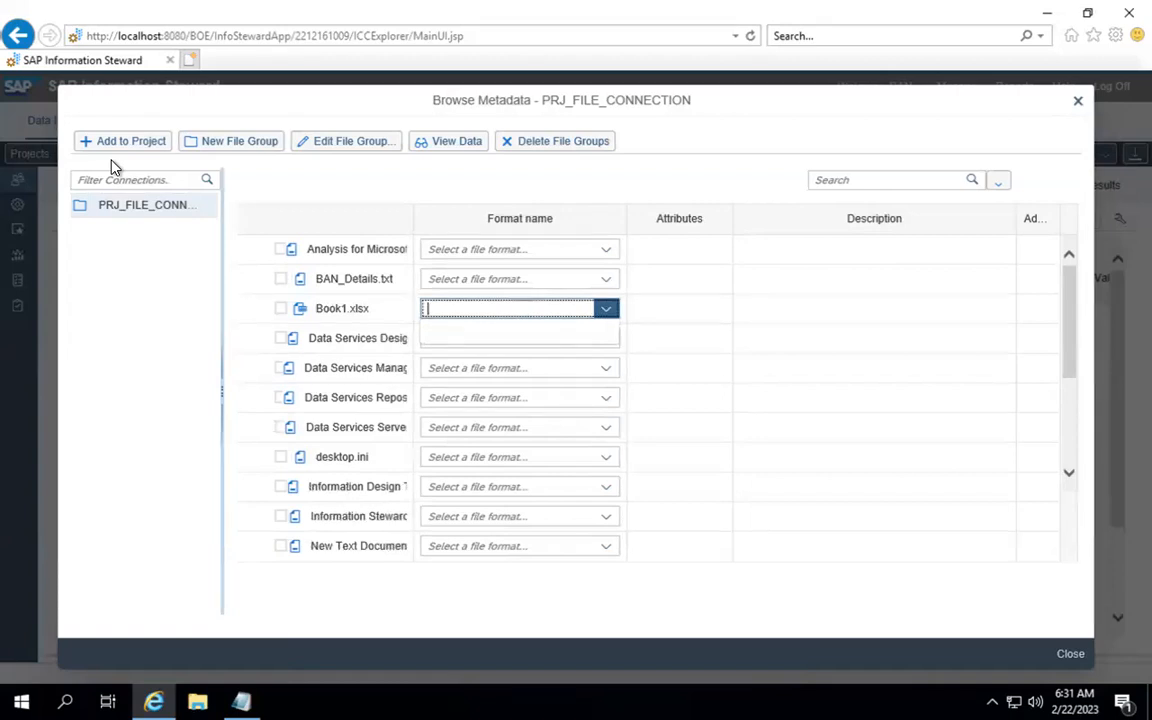
click(281, 316)
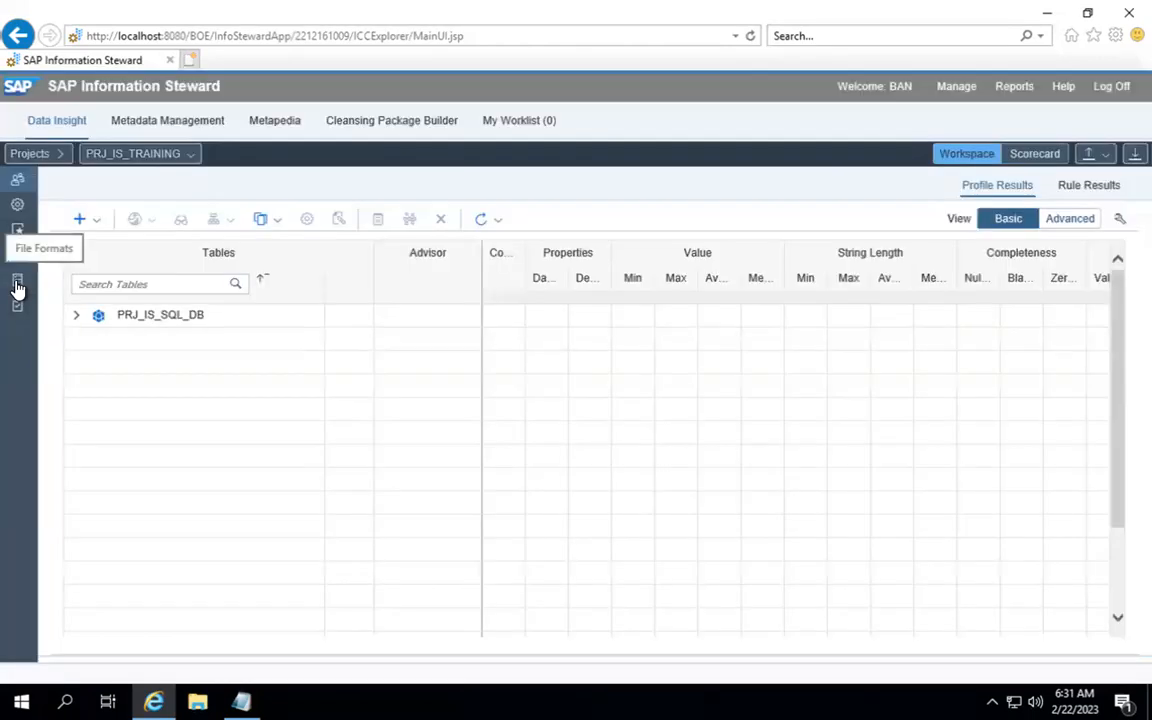
Step: On the File Formats page, add a new Excel File Format
click(17, 285)
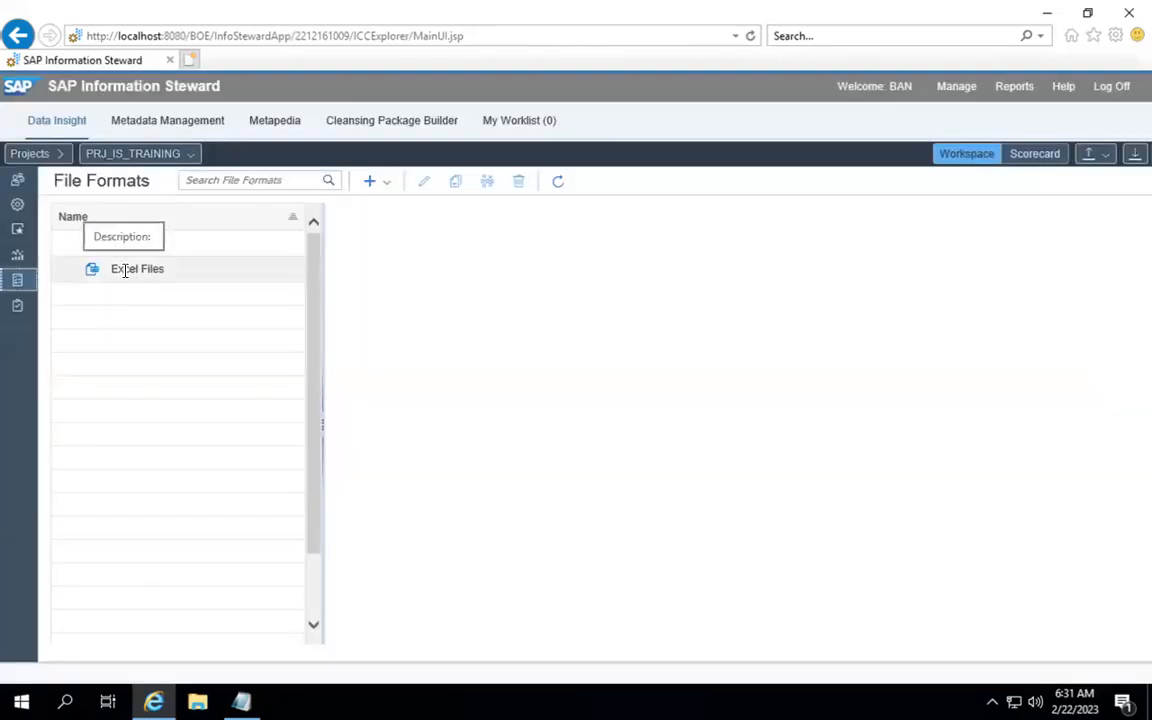
click(378, 183)
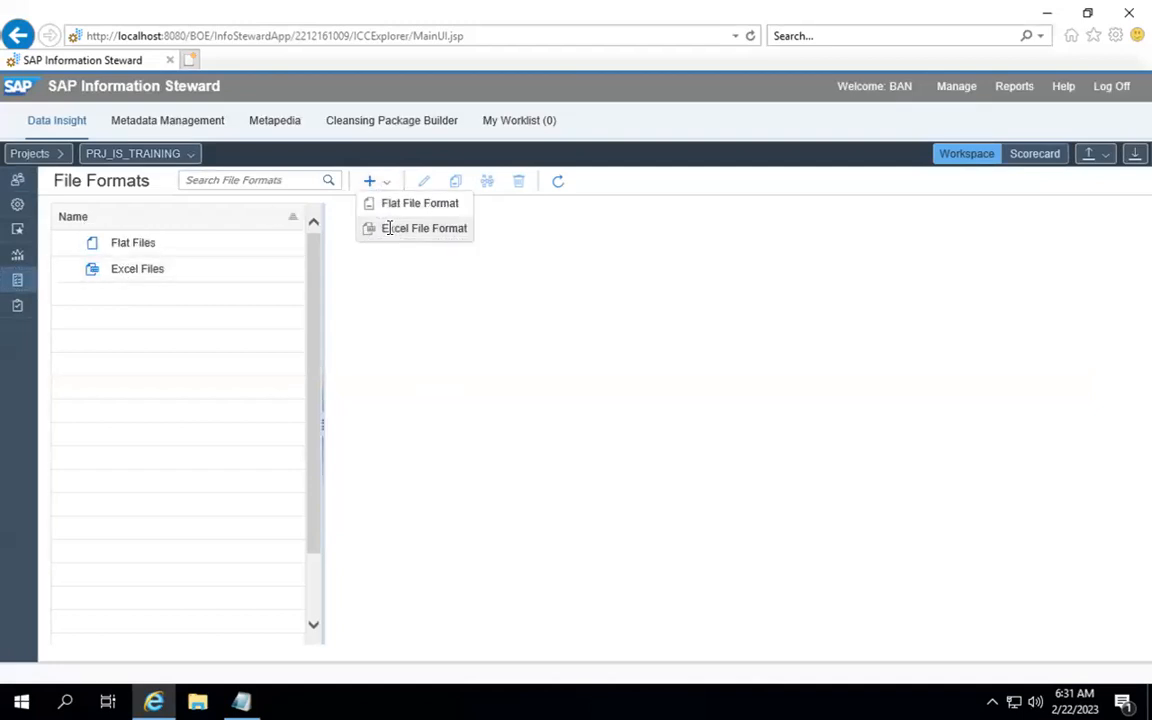
click(391, 233)
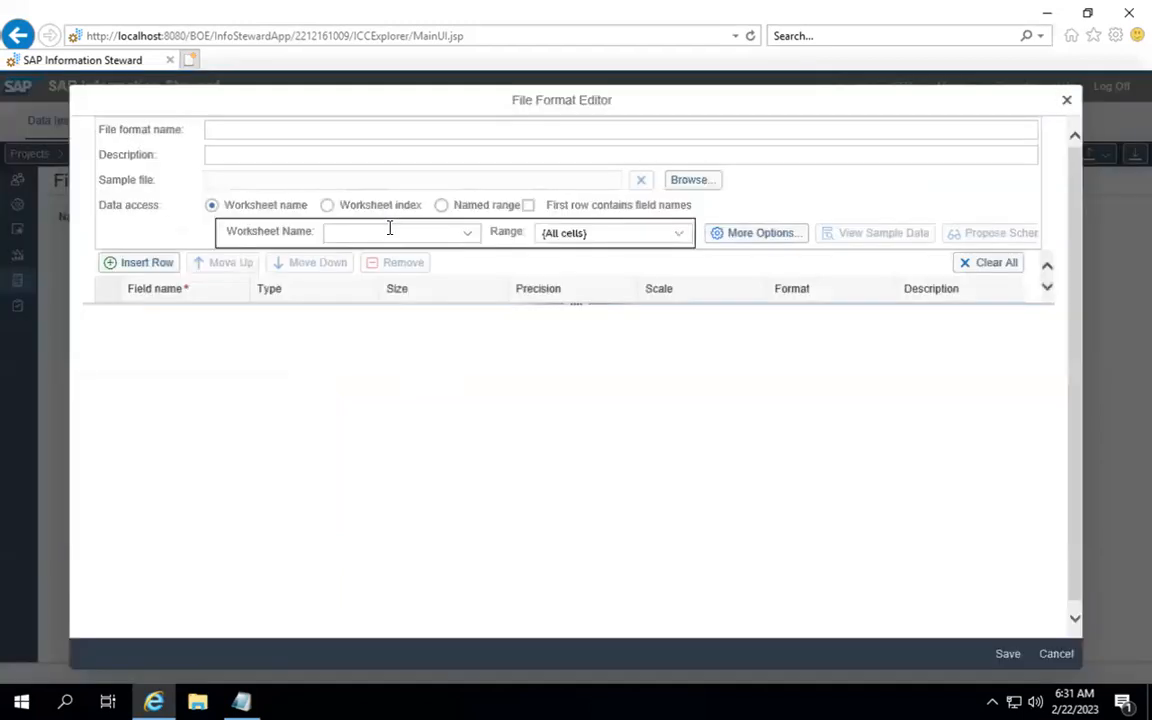
Step: Name the format EXL_TEST_DATA, describe it as 'This is an excel file', and browse for a sample file
click(308, 131)
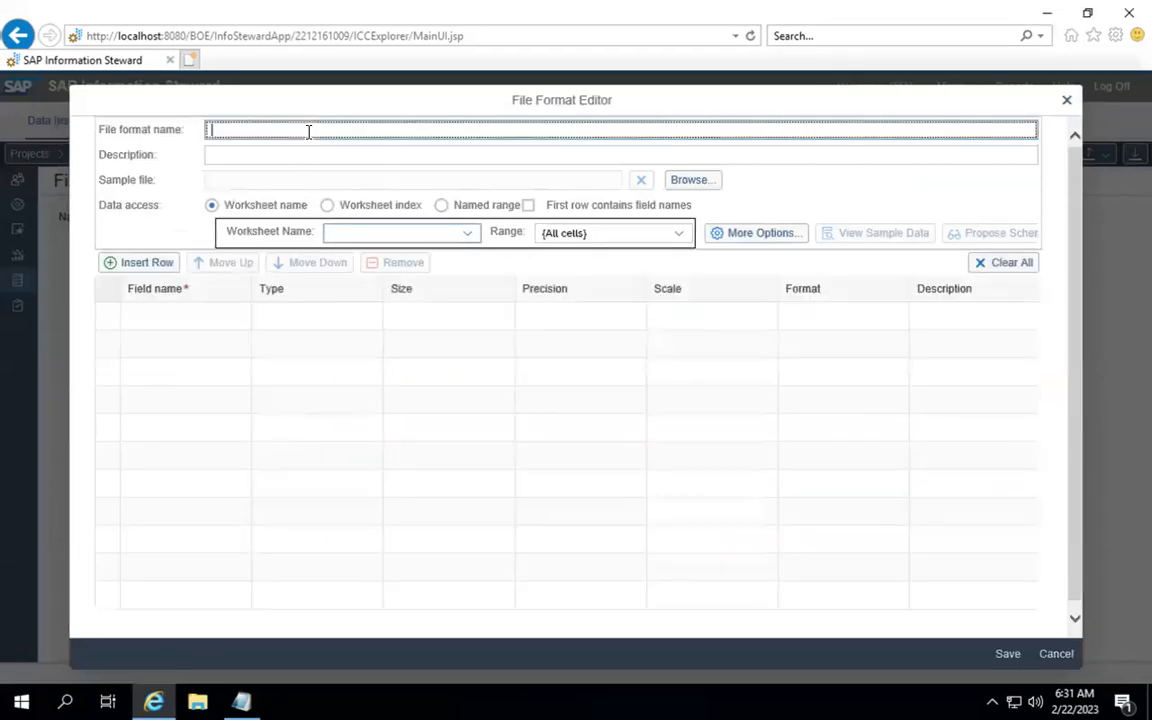
text(EXL_TEST_DATA)
key(Tab)
text(This i)
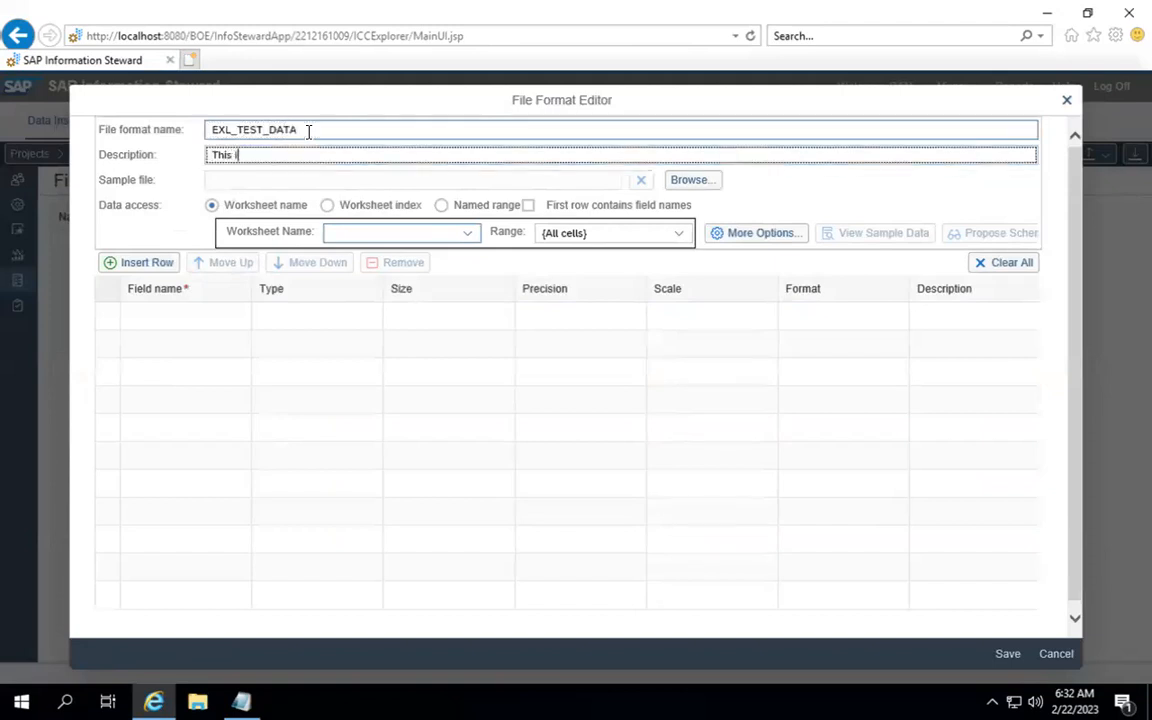
text(s an excel file)
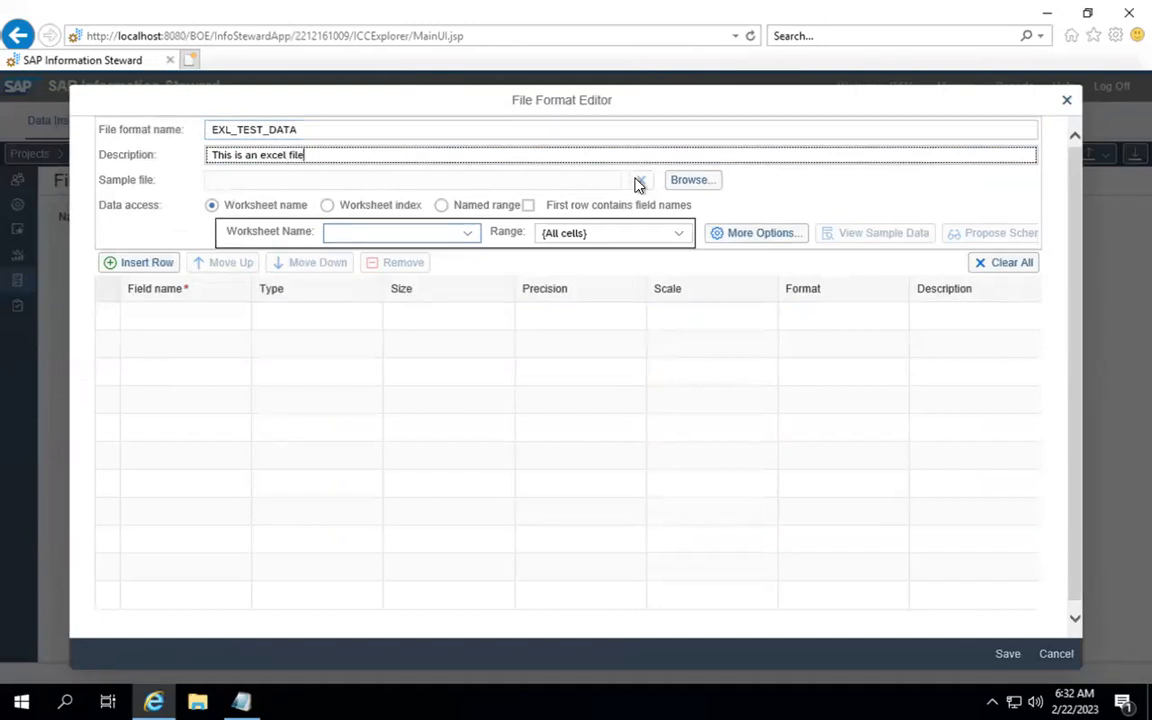
click(676, 184)
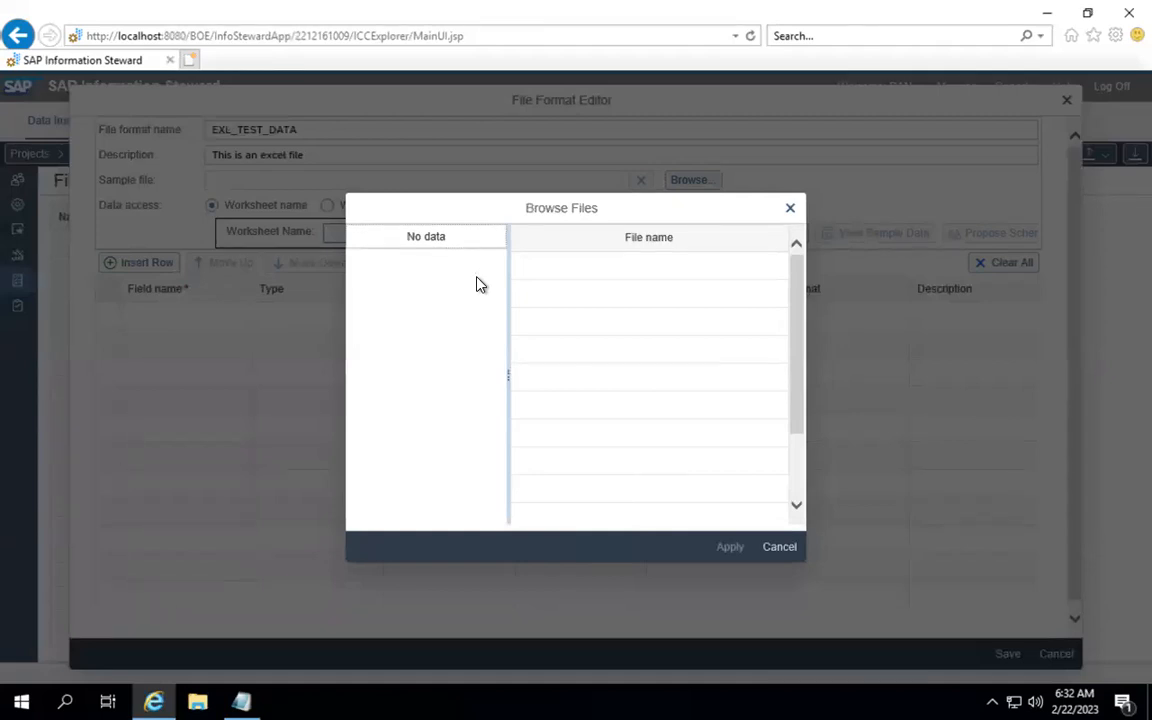
Step: Apply Book1.xlsx from PRJ_FILE_CONNECTION as the sample file
drag(797, 479, 797, 290)
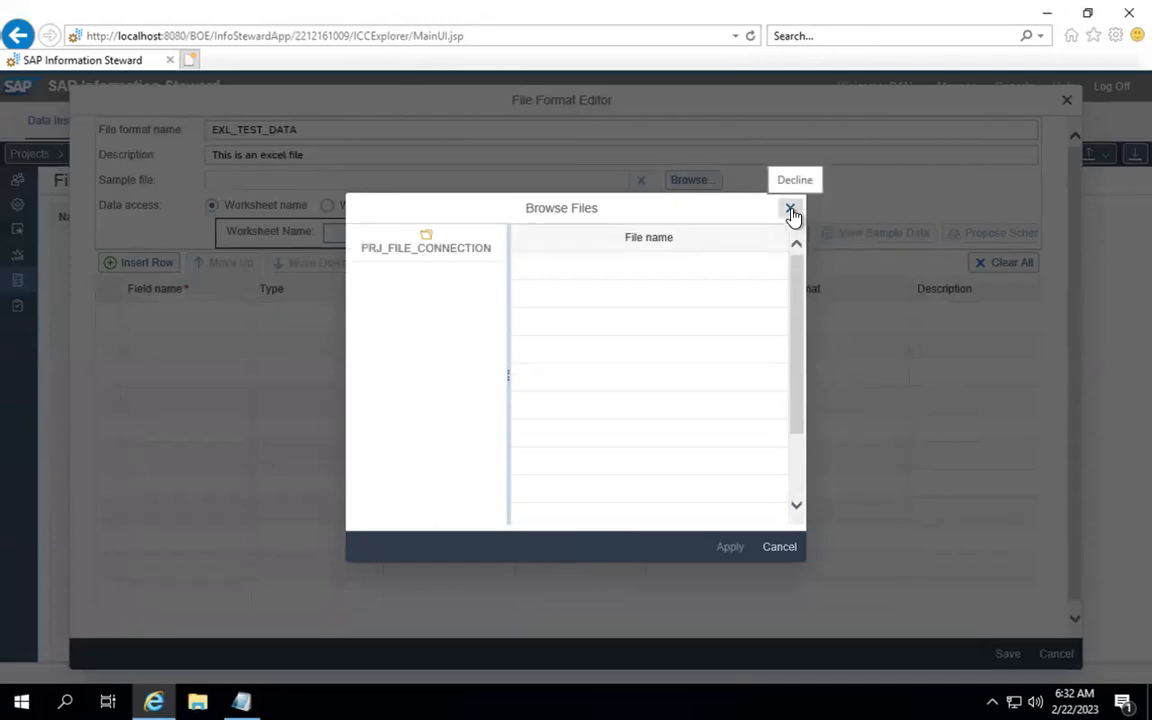
click(413, 249)
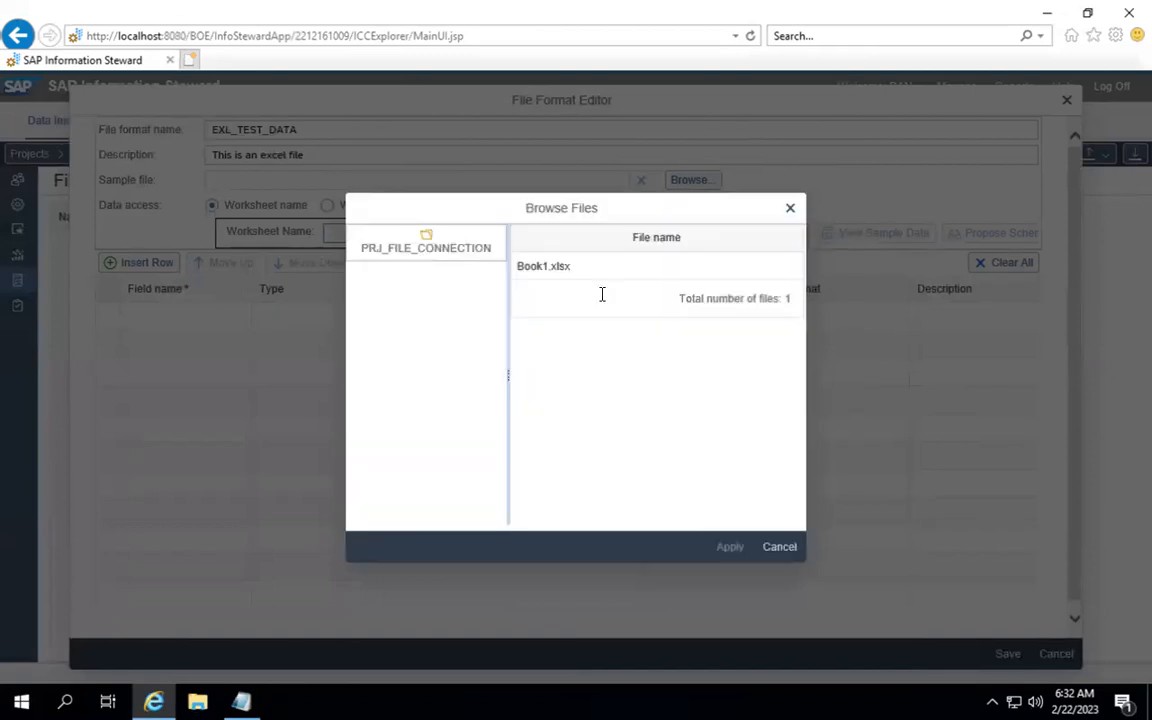
click(555, 266)
click(729, 547)
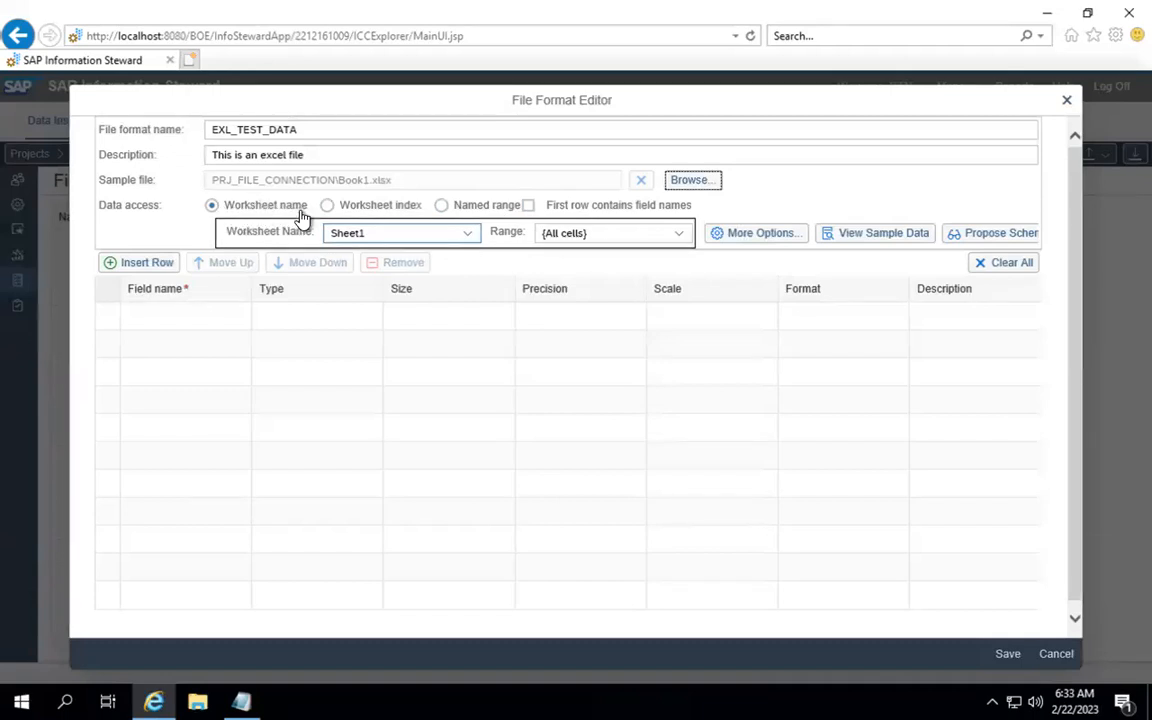
Step: Treat the first row as field names, preview the Date, Color, Region, Units, Sales rows, and propose the schema
click(528, 206)
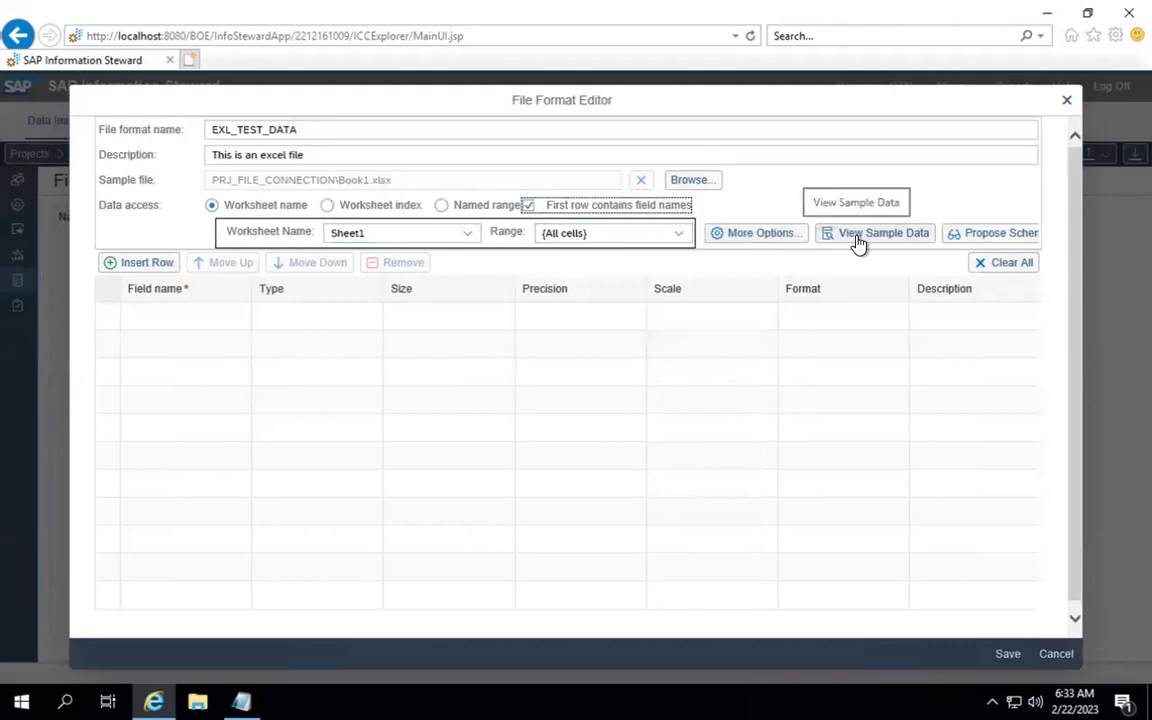
click(225, 315)
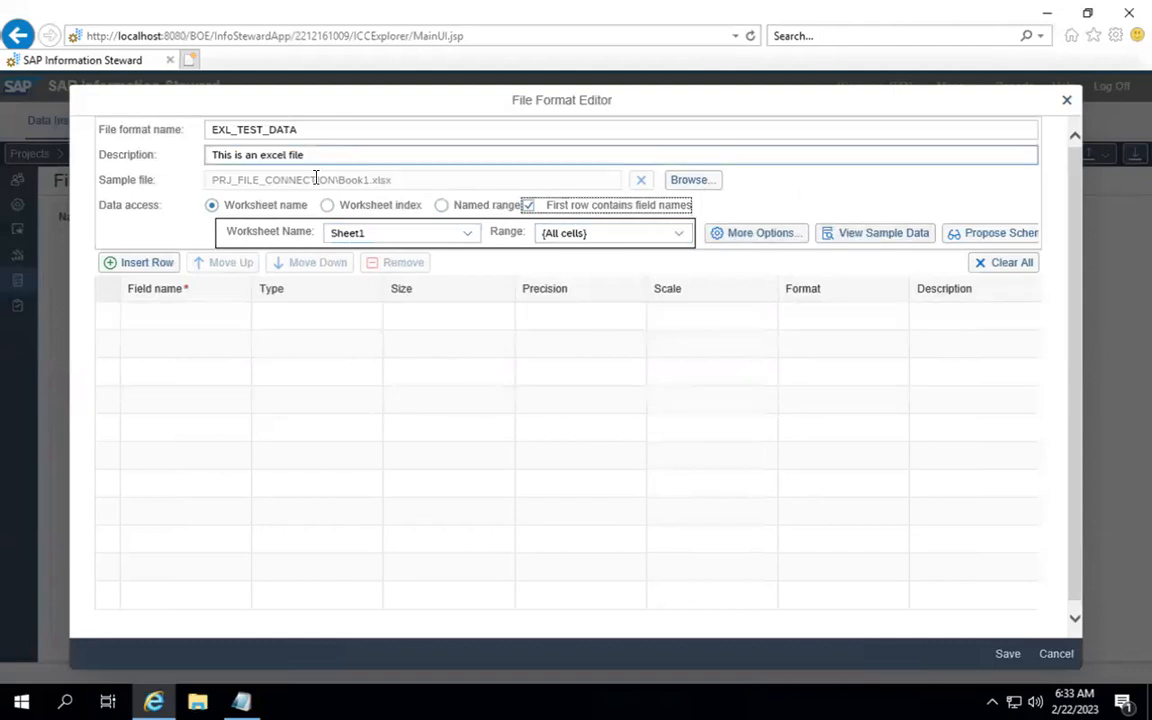
click(857, 240)
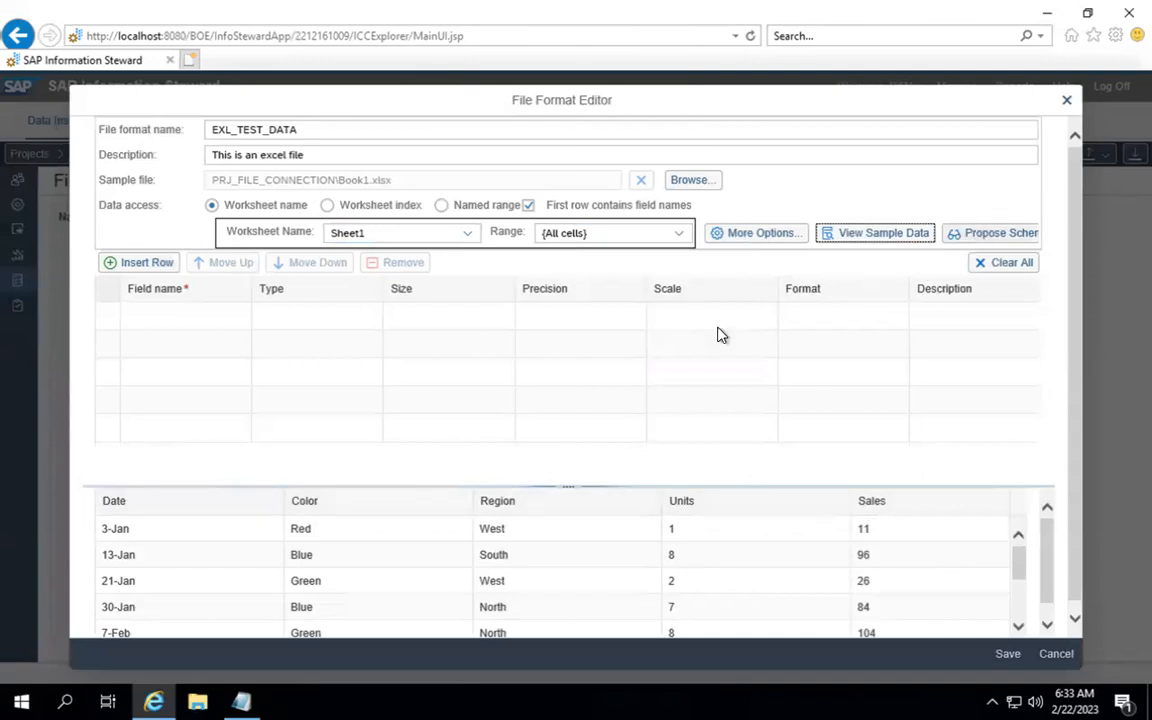
click(1013, 238)
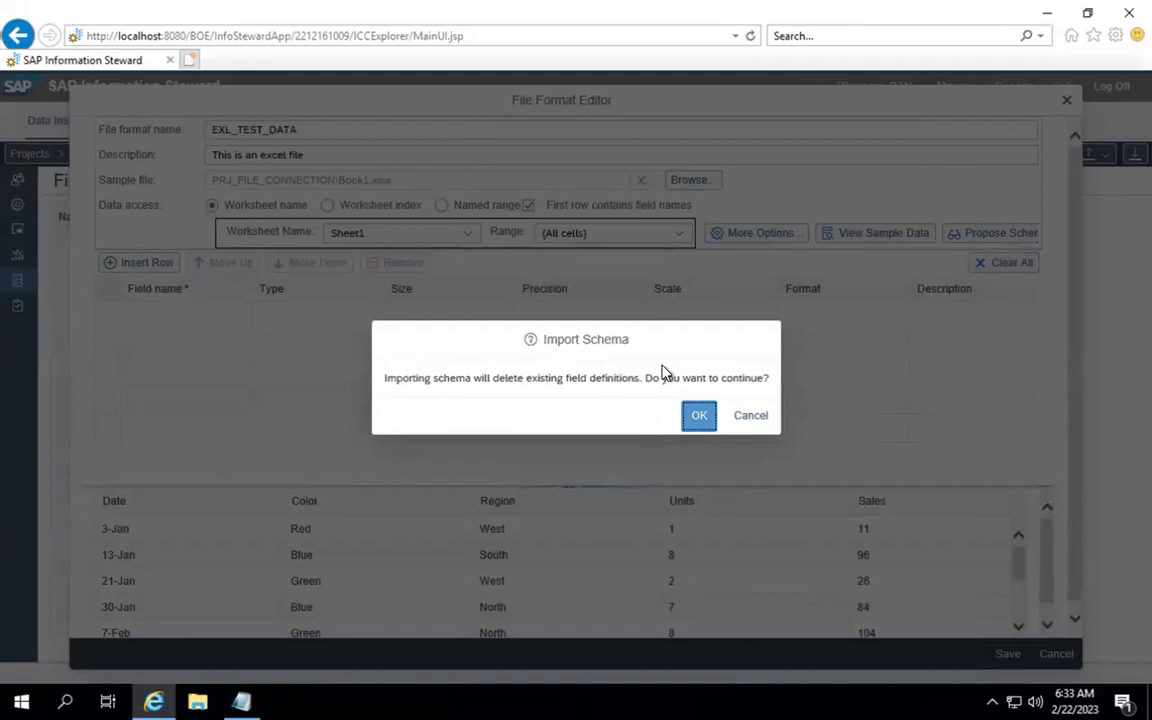
Step: Confirm importing the proposed schema to replace the existing fields
click(699, 417)
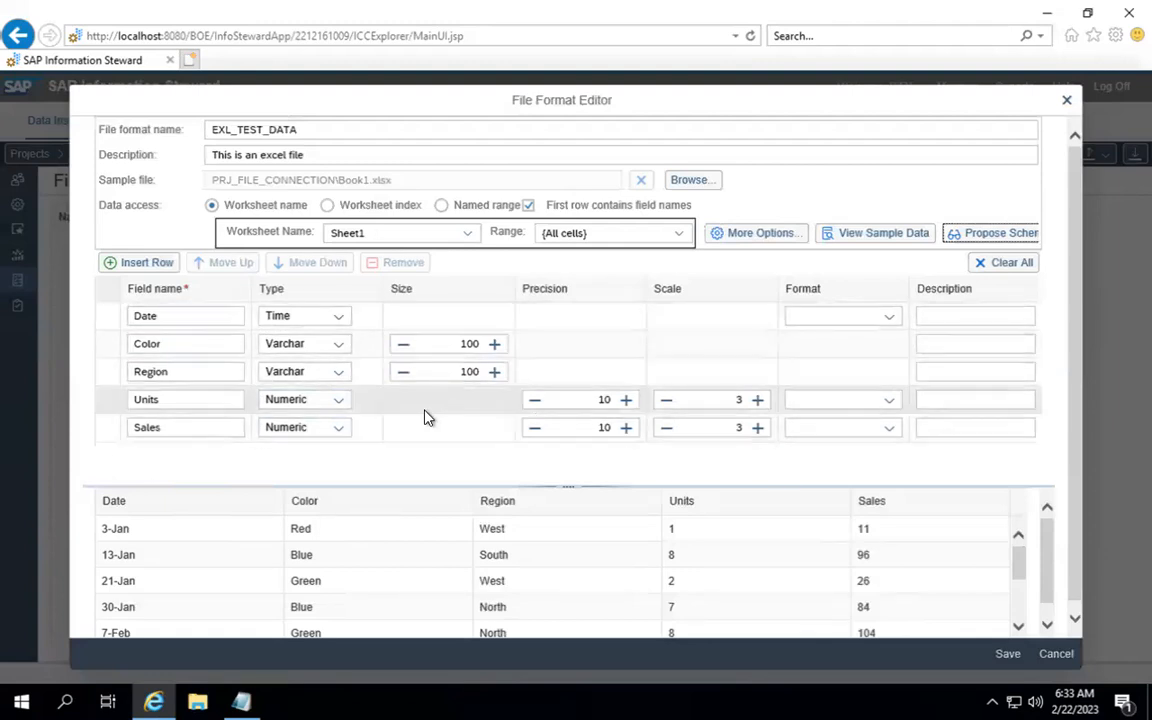
Step: Change the Units and Sales fields from Numeric to Varchar with size 100
click(598, 428)
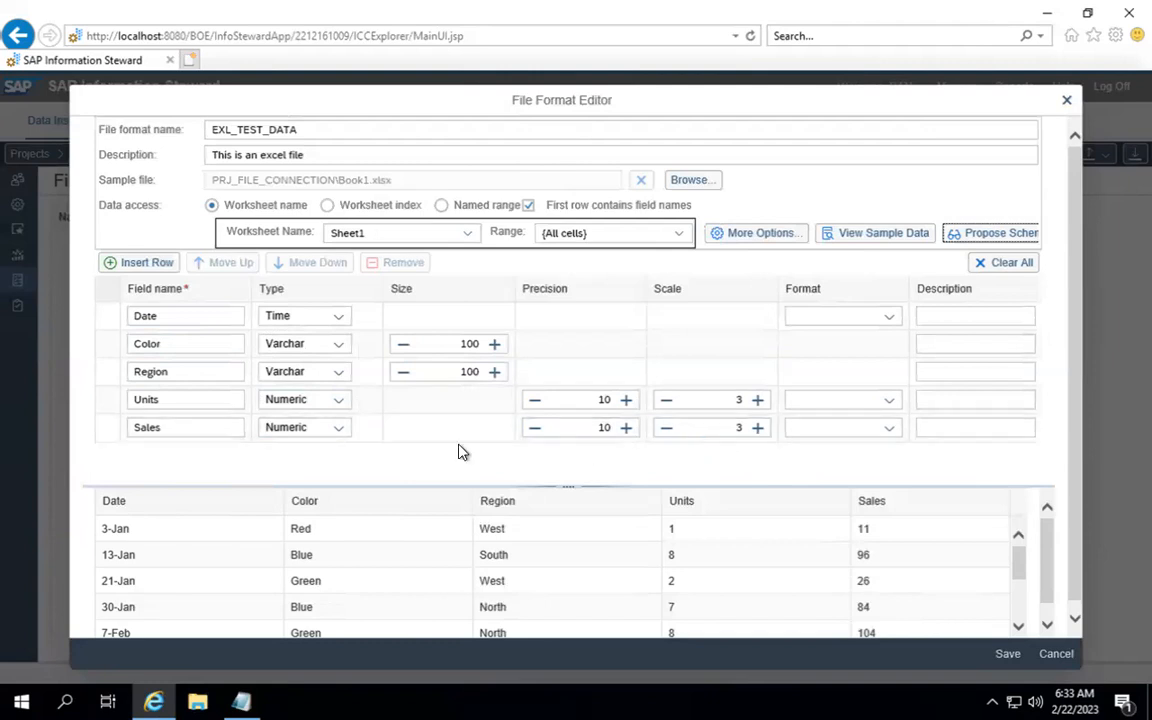
click(339, 404)
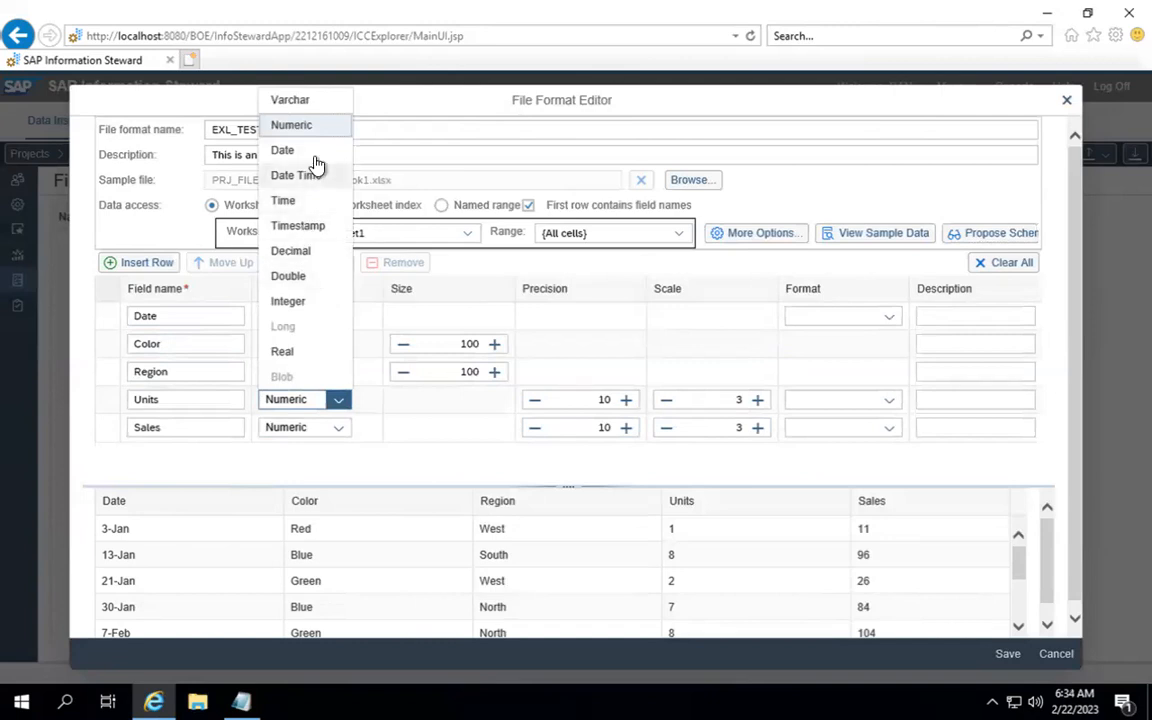
click(313, 102)
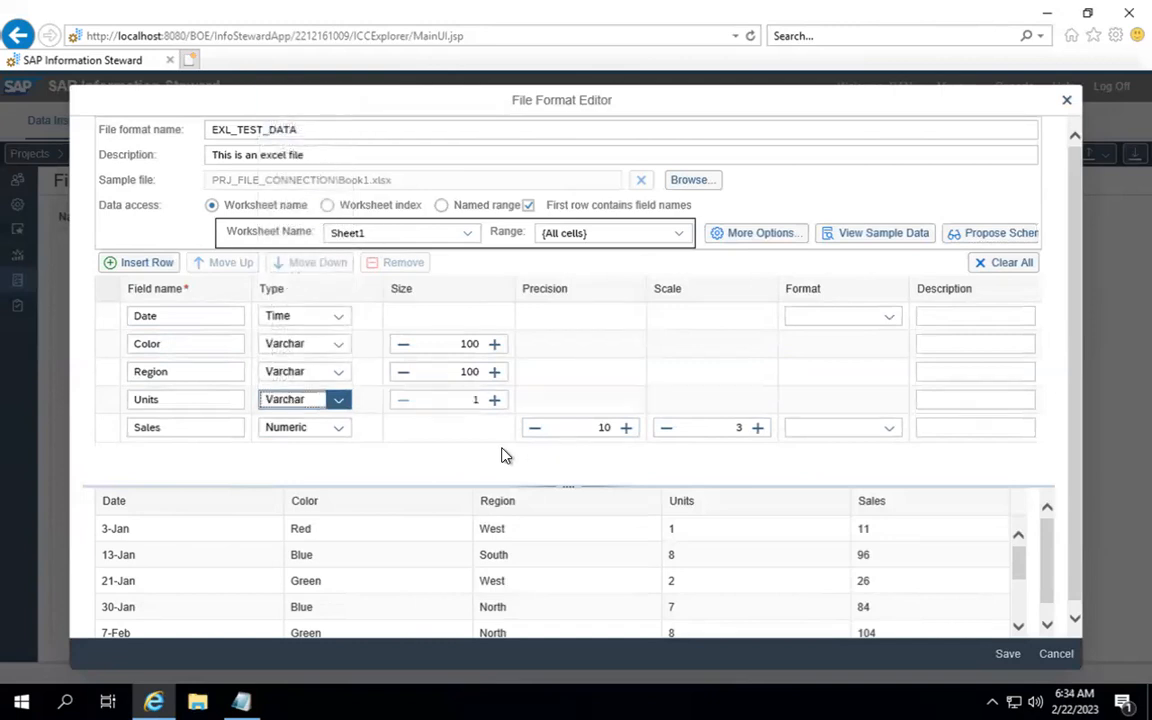
click(486, 404)
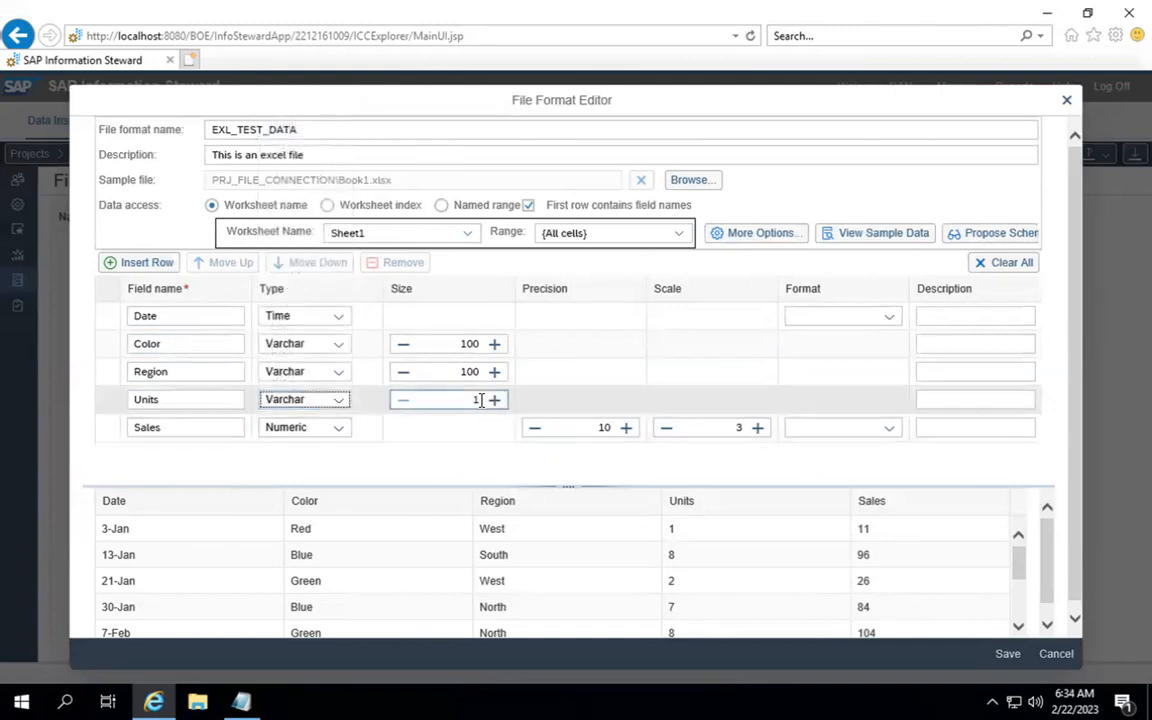
text(00)
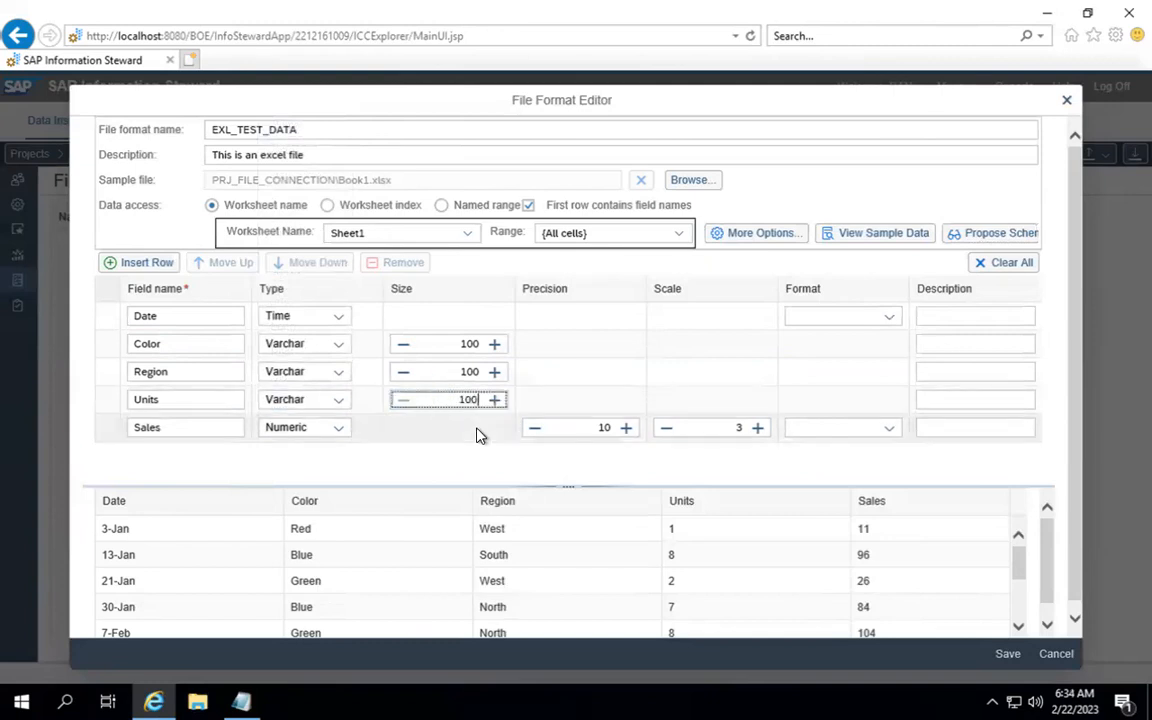
click(339, 430)
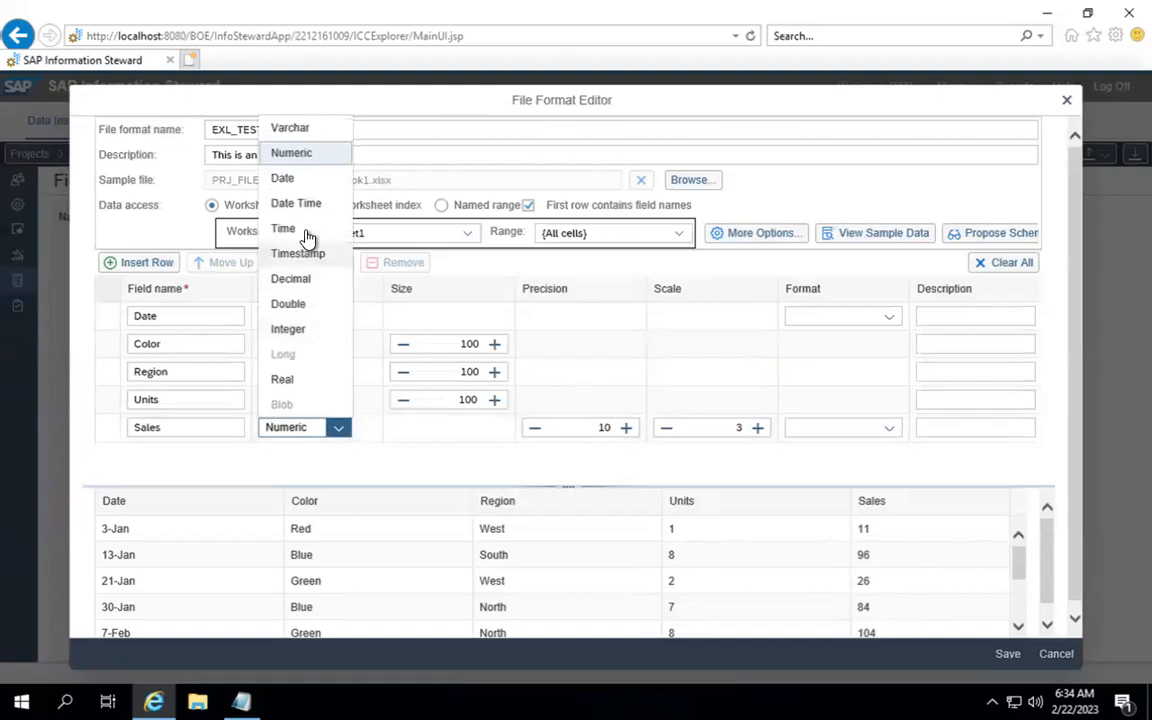
click(311, 137)
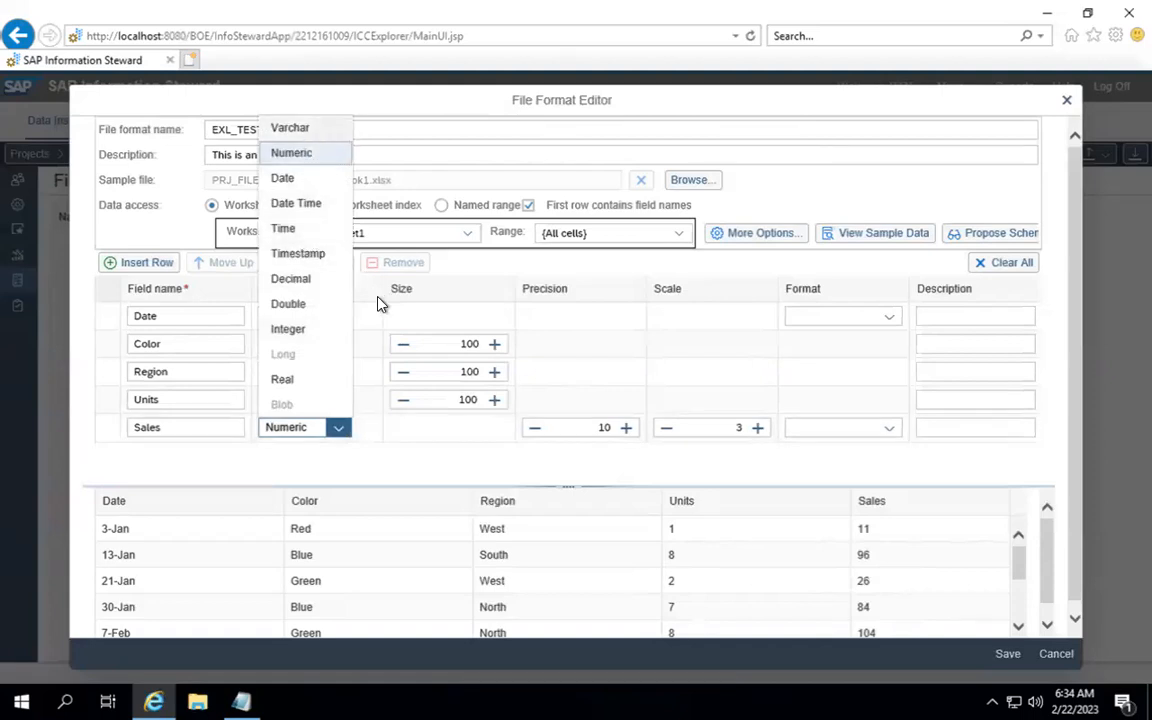
click(478, 429)
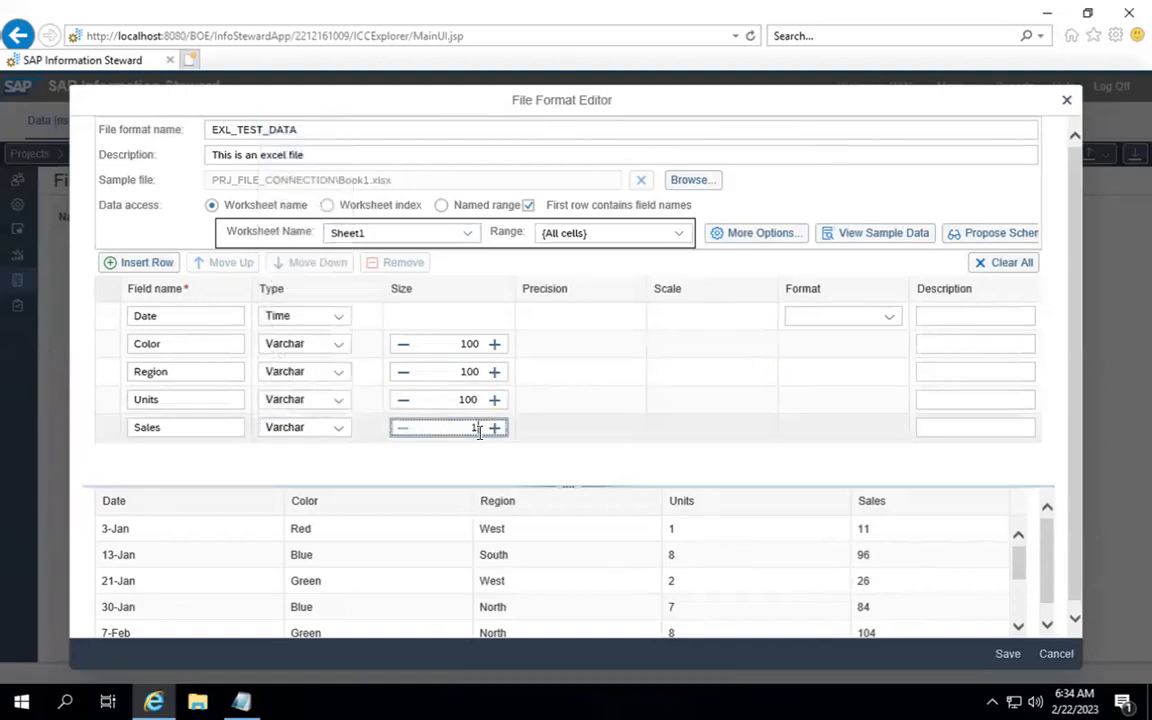
text(00)
scroll(503, 490, down, 1)
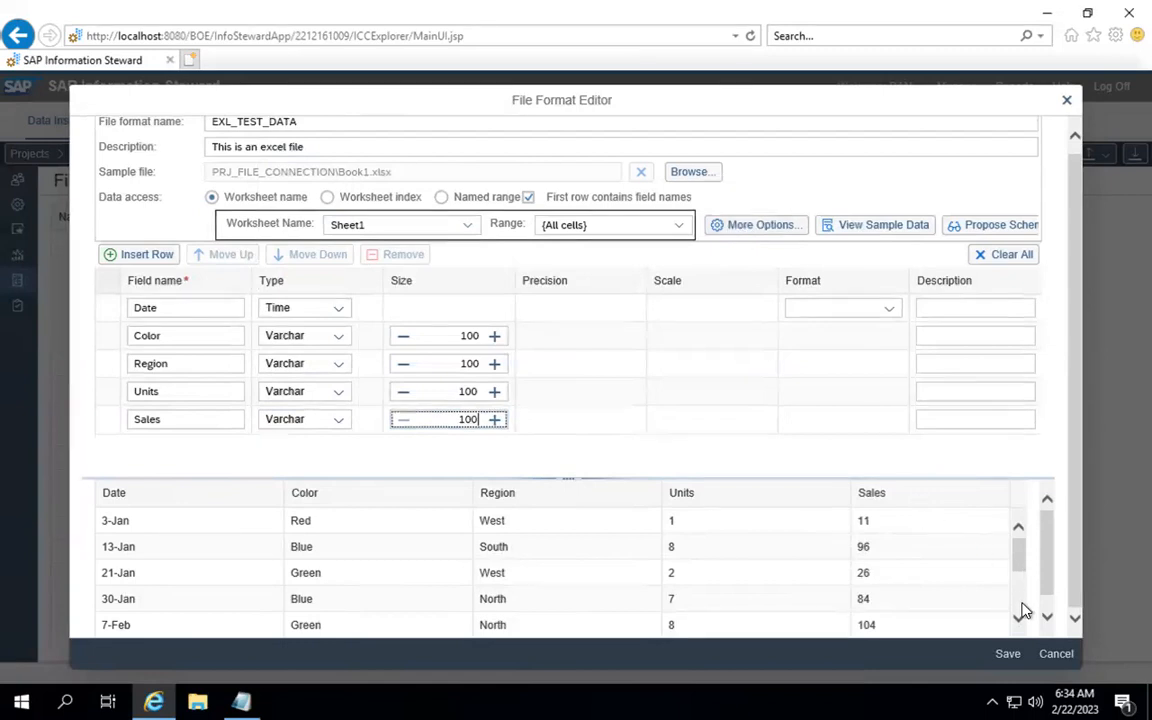
Step: Review More Options (Sheet1, {All cells}, header skip, code page) without changes, then save EXL_TEST_DATA
click(770, 228)
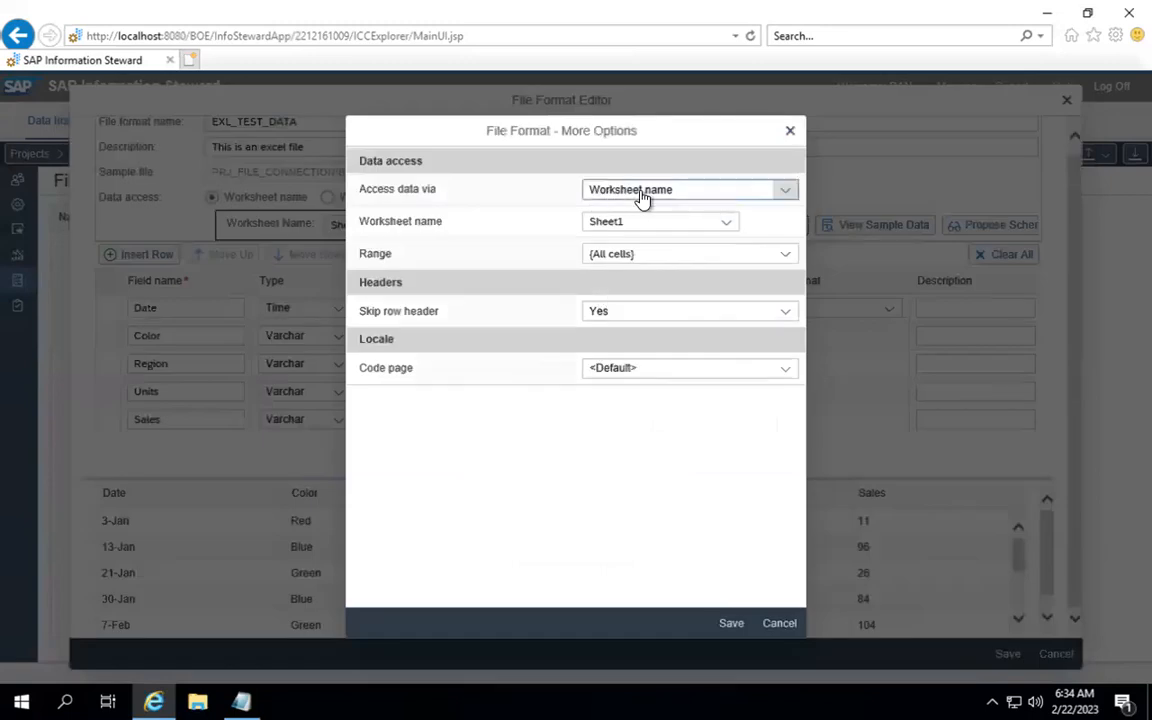
click(729, 223)
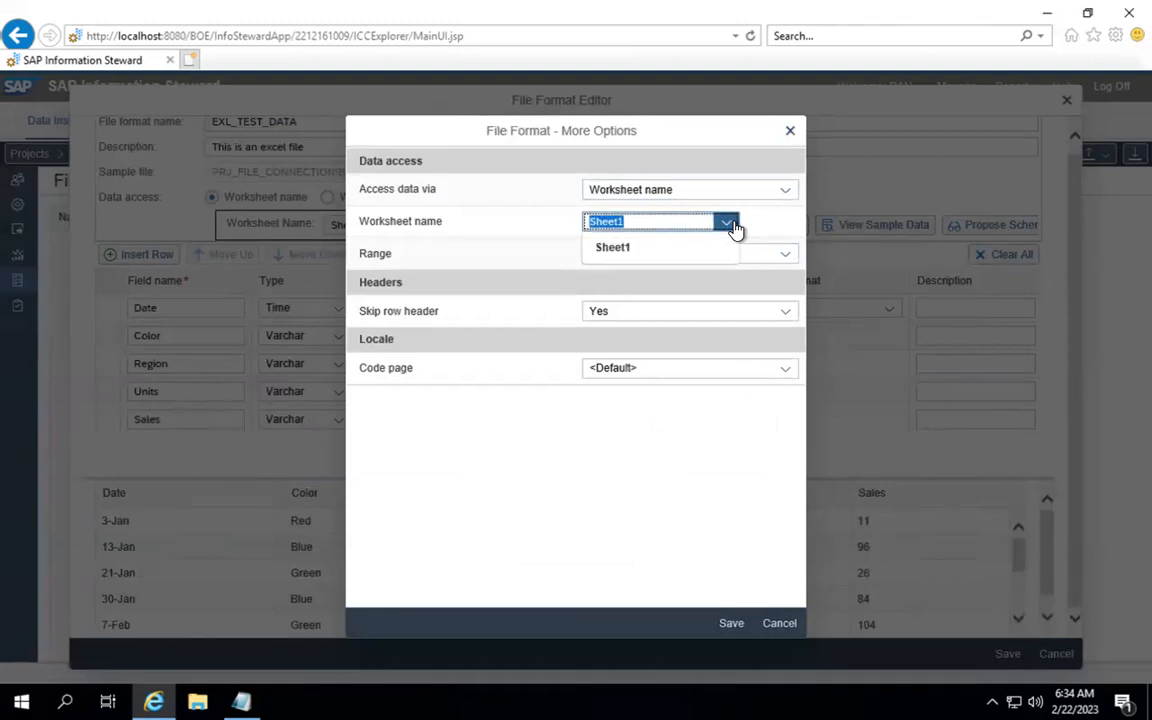
click(760, 221)
click(769, 250)
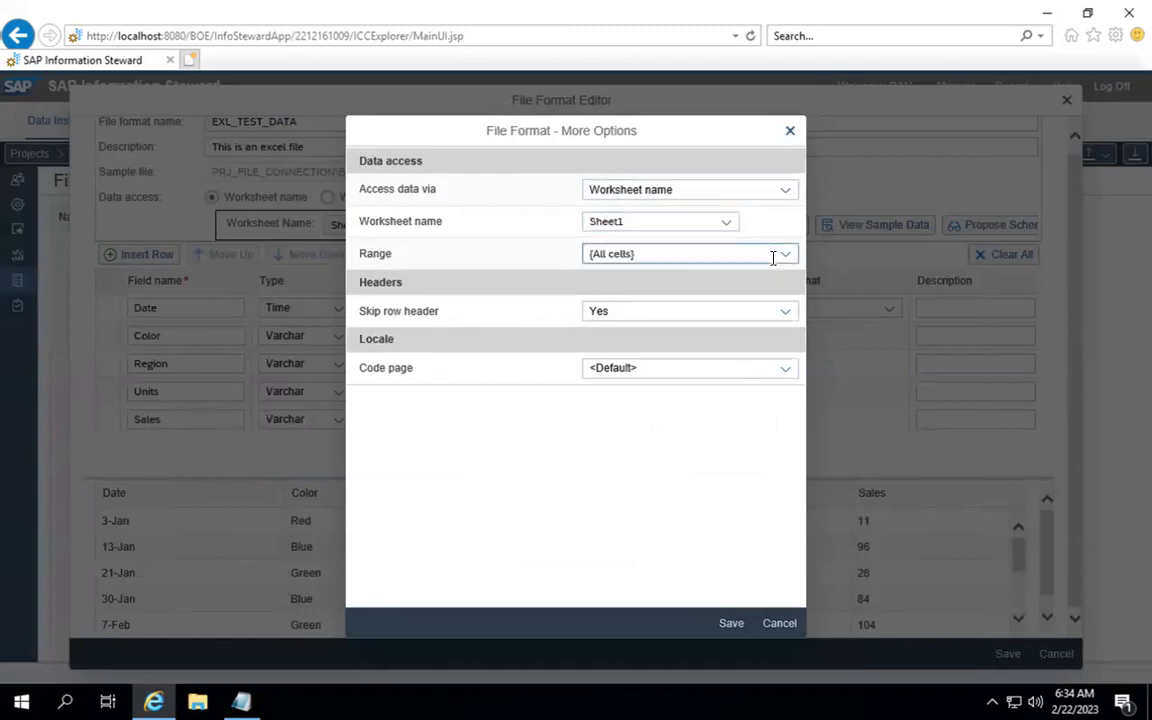
click(785, 258)
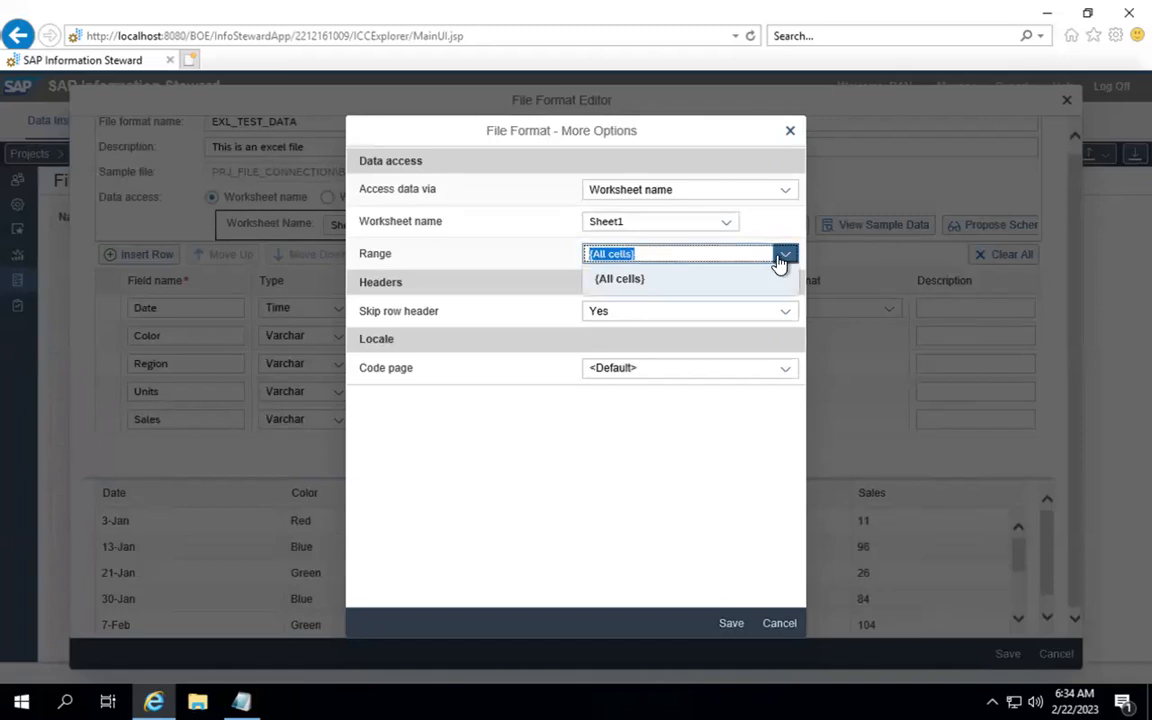
click(790, 324)
click(786, 314)
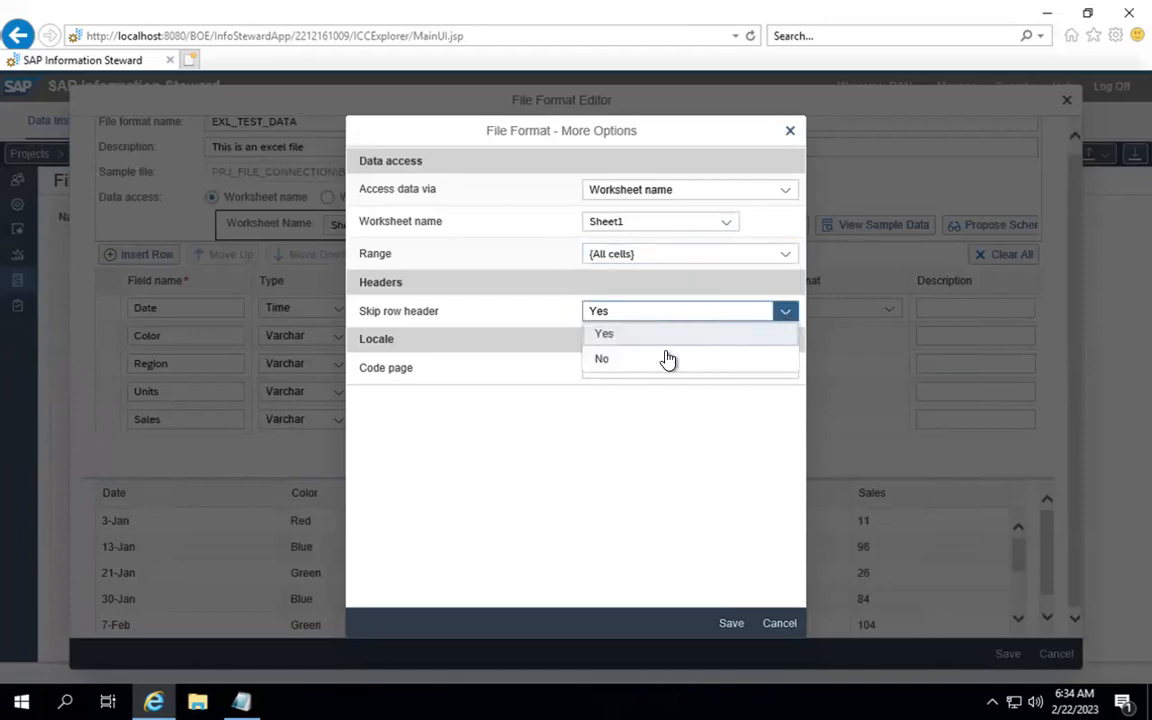
click(582, 433)
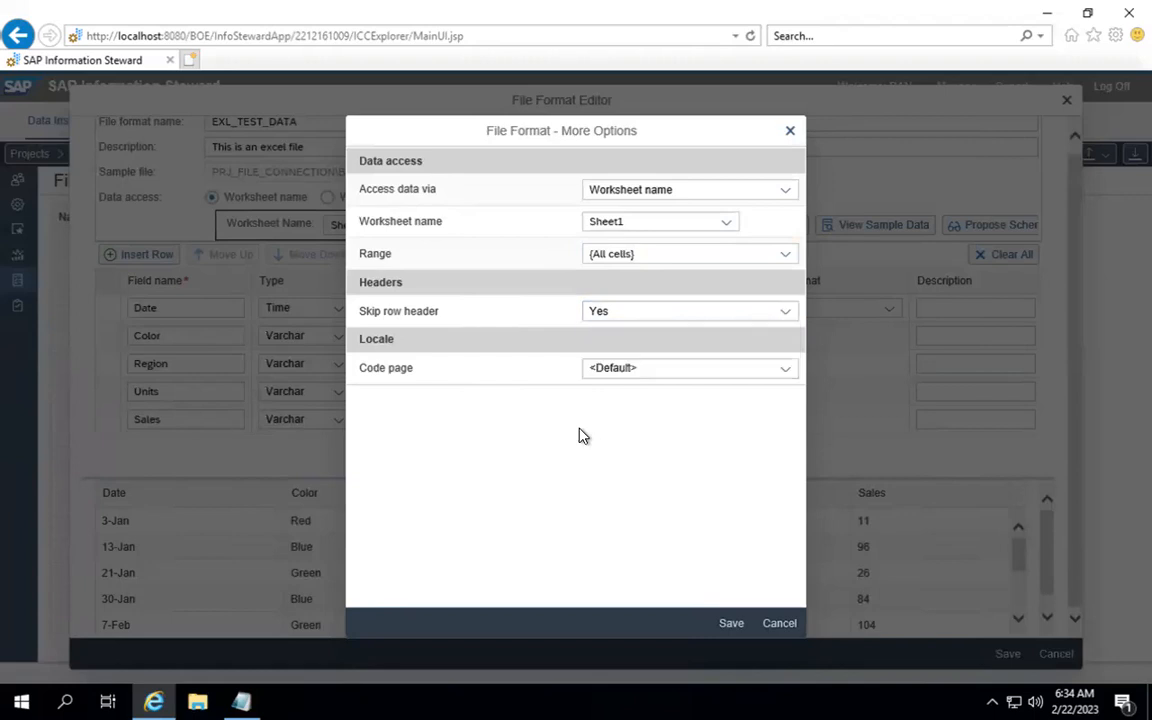
click(729, 377)
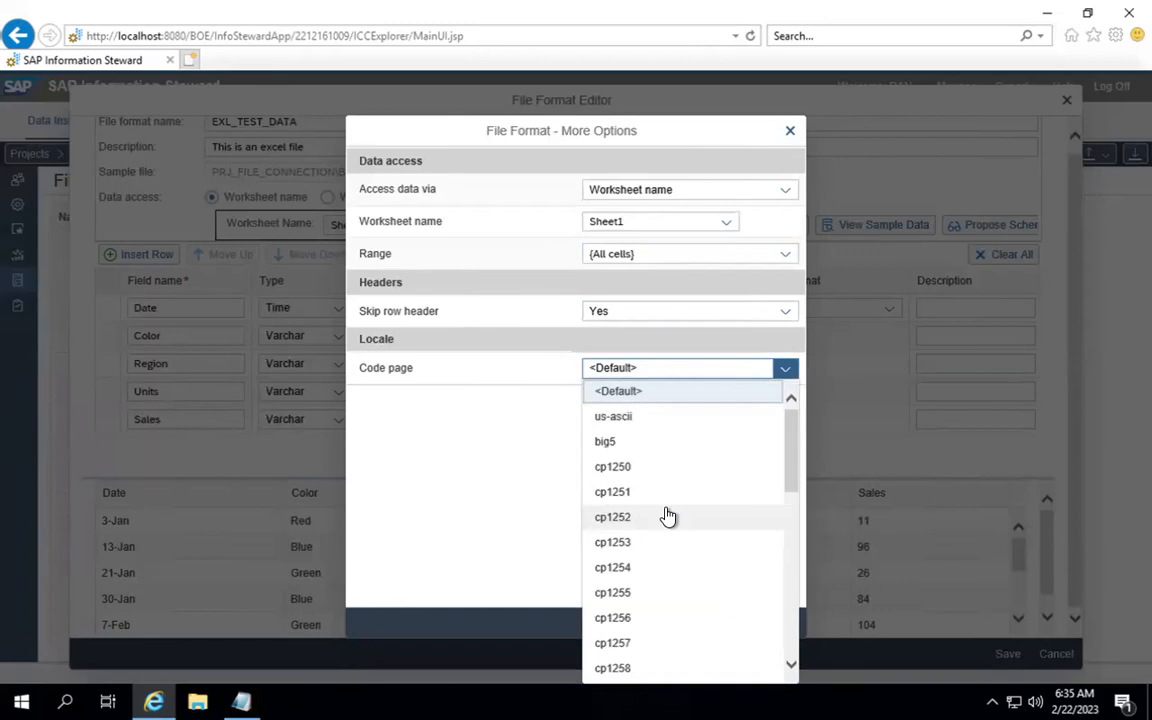
click(540, 512)
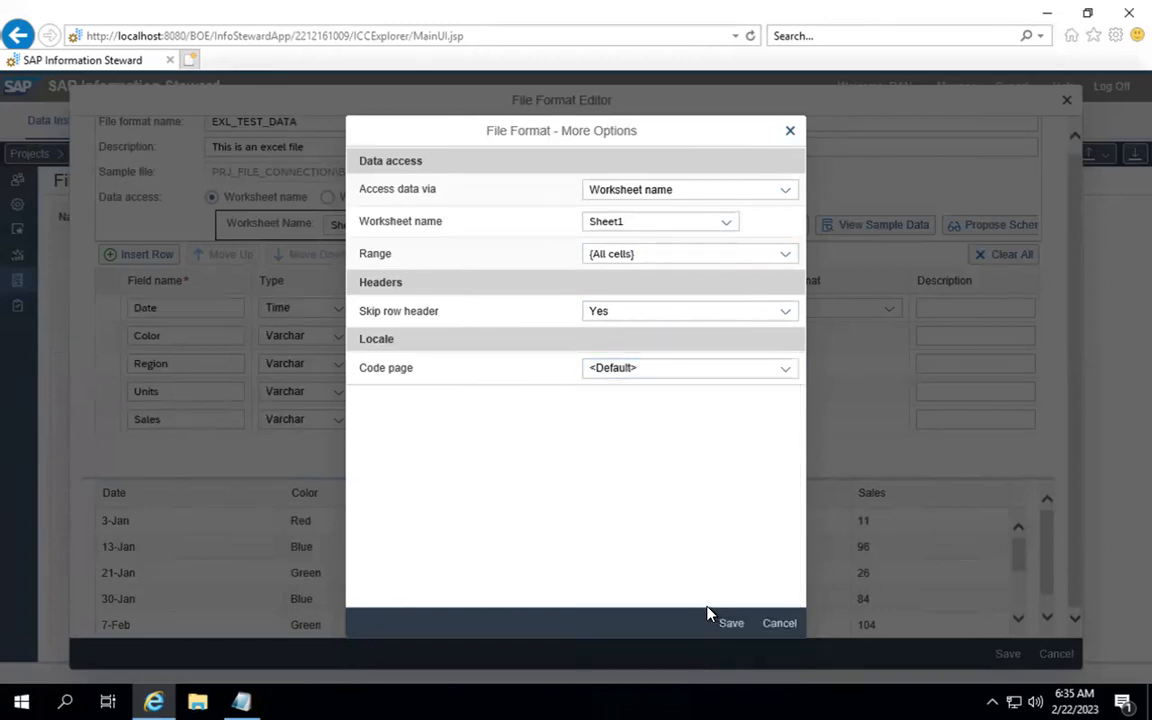
click(770, 622)
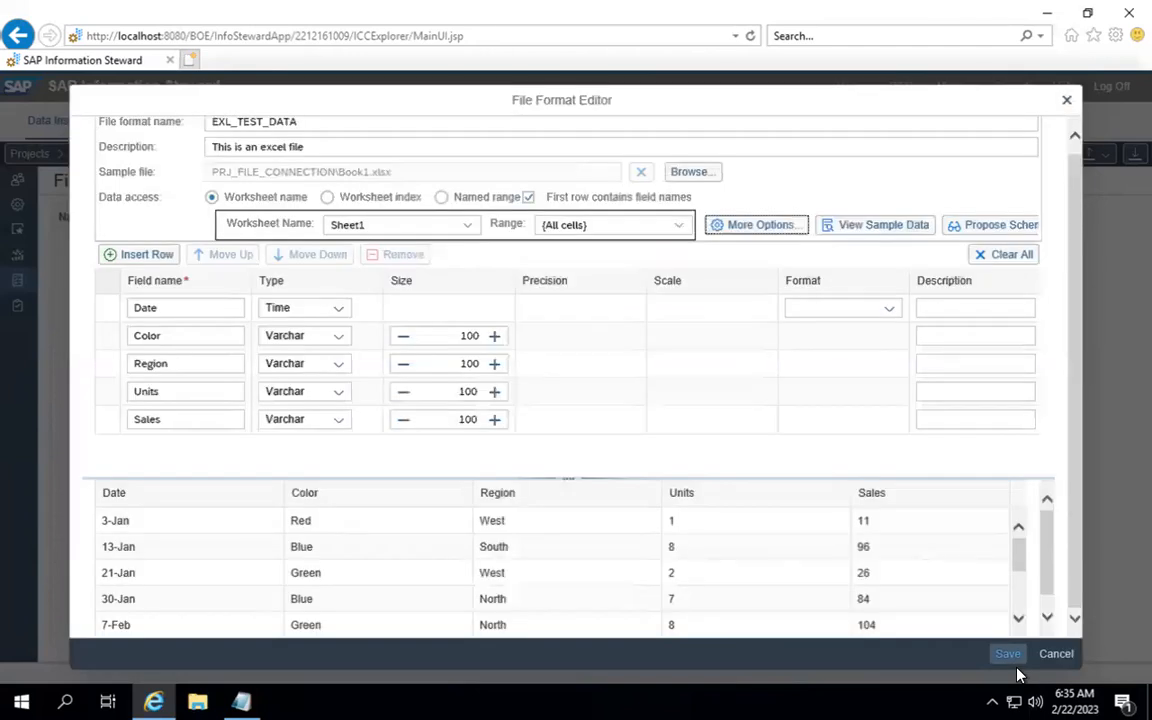
click(1010, 654)
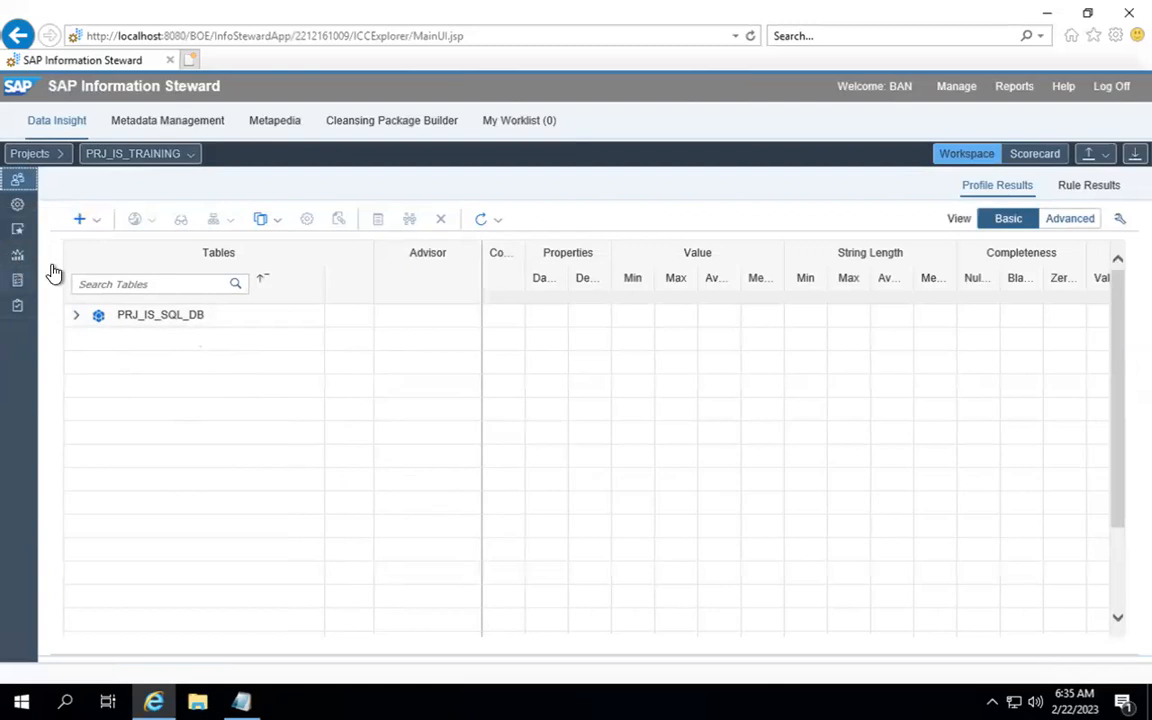
Step: Show the add-content choices (Tables, Table By Name, Files) for PRJ_IS_TRAINING
click(97, 221)
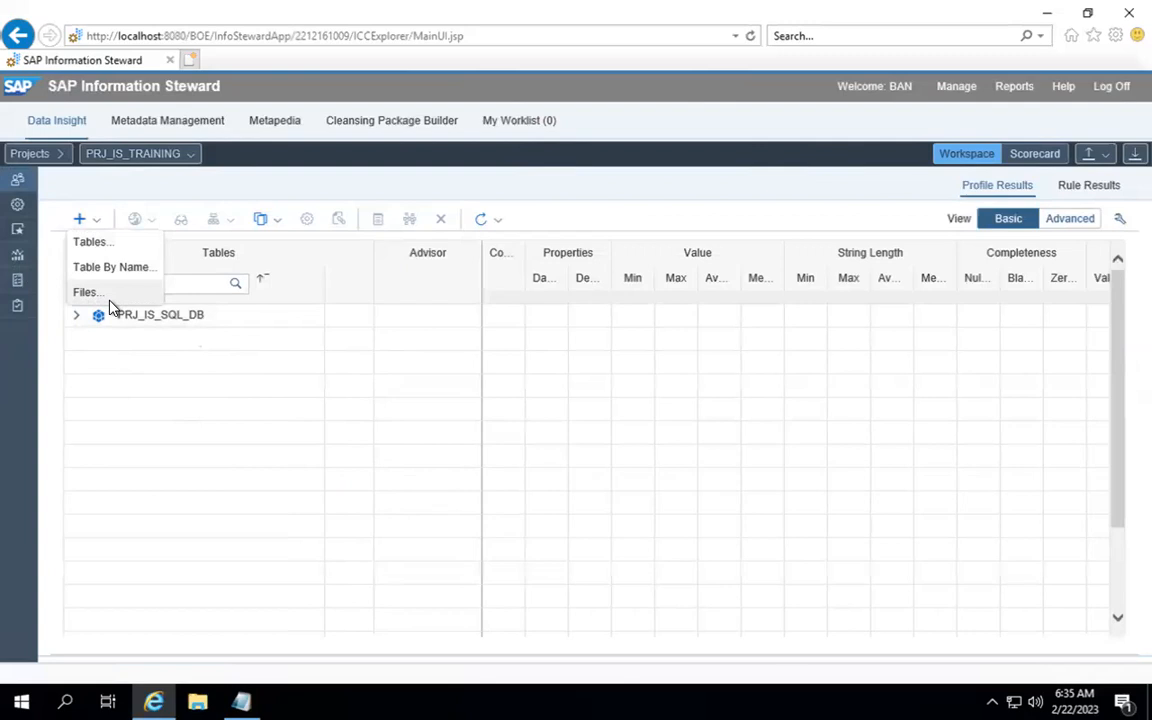
Step: Add Book1.xlsx from PRJ_FILE_CONN to the project using the EXL_TEST_DATA file format
click(100, 296)
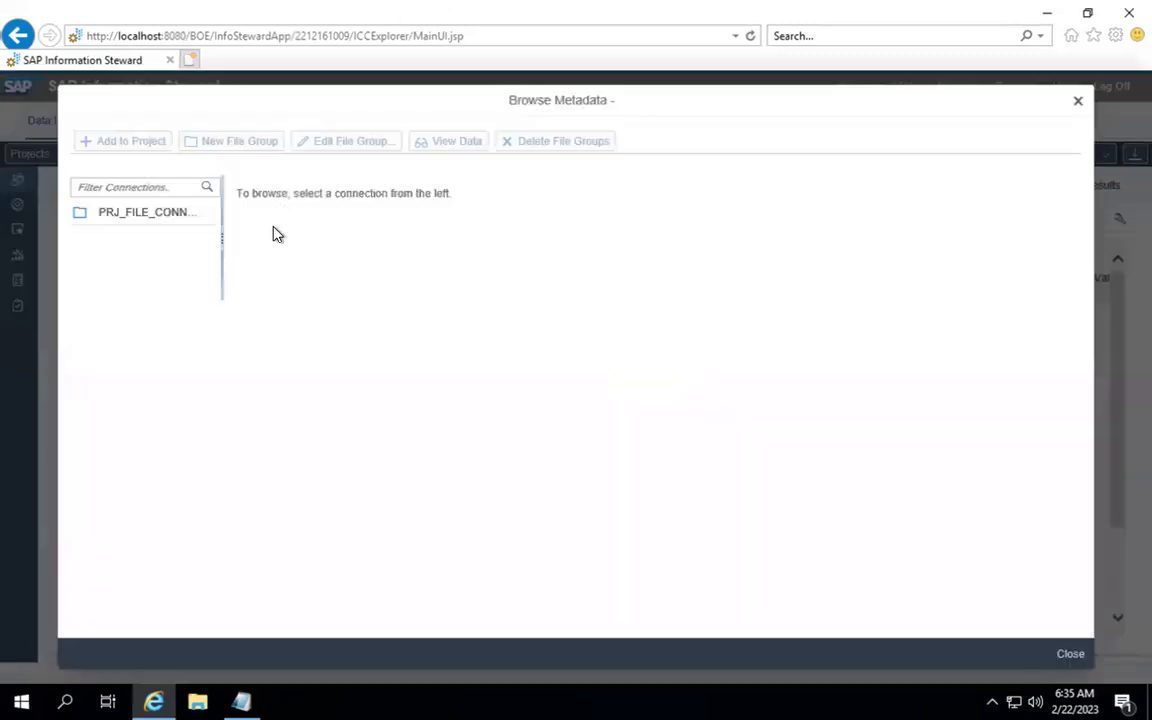
click(136, 208)
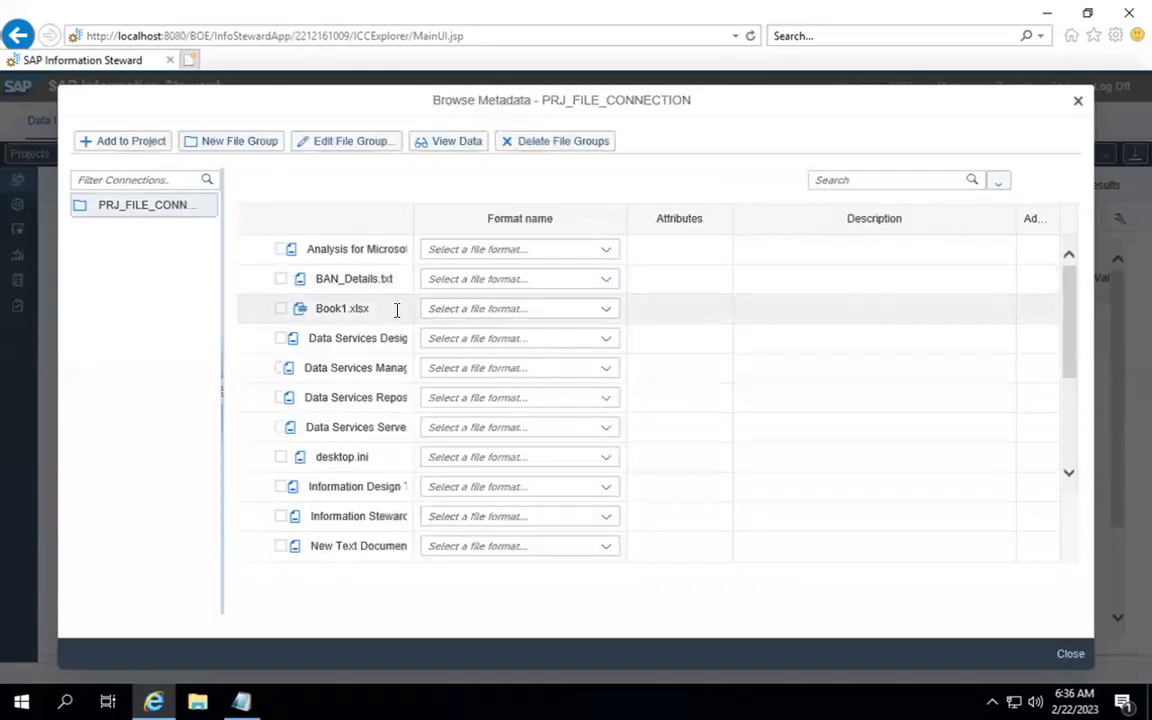
click(609, 316)
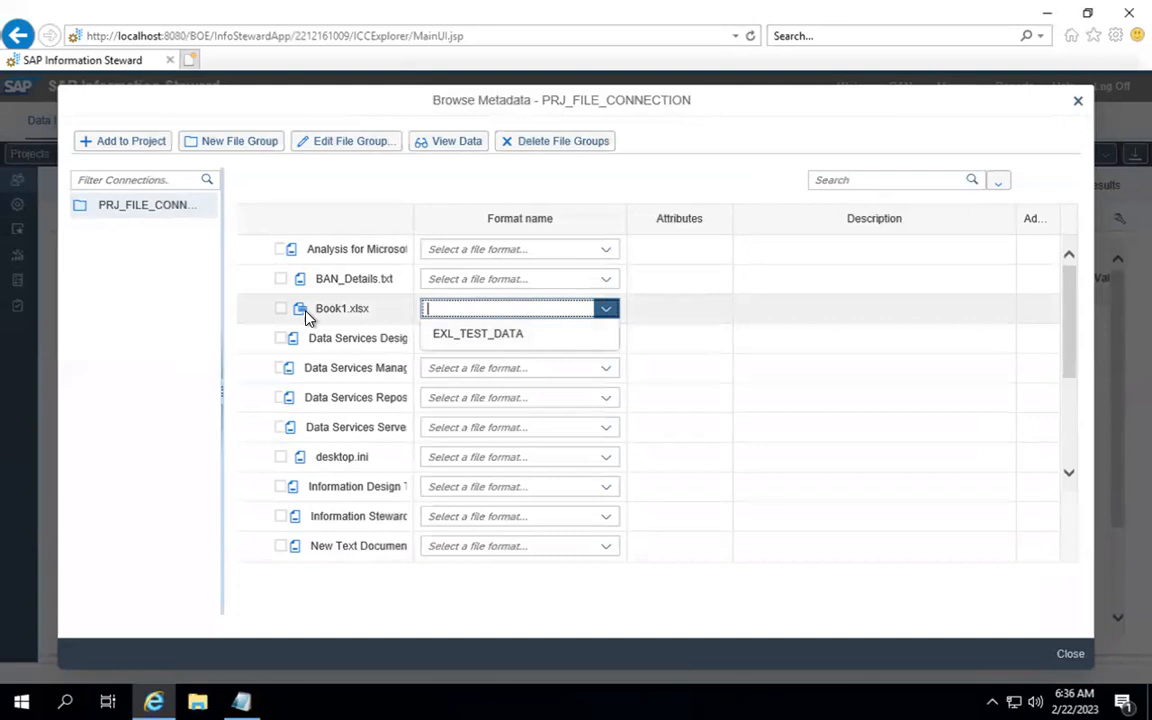
click(457, 340)
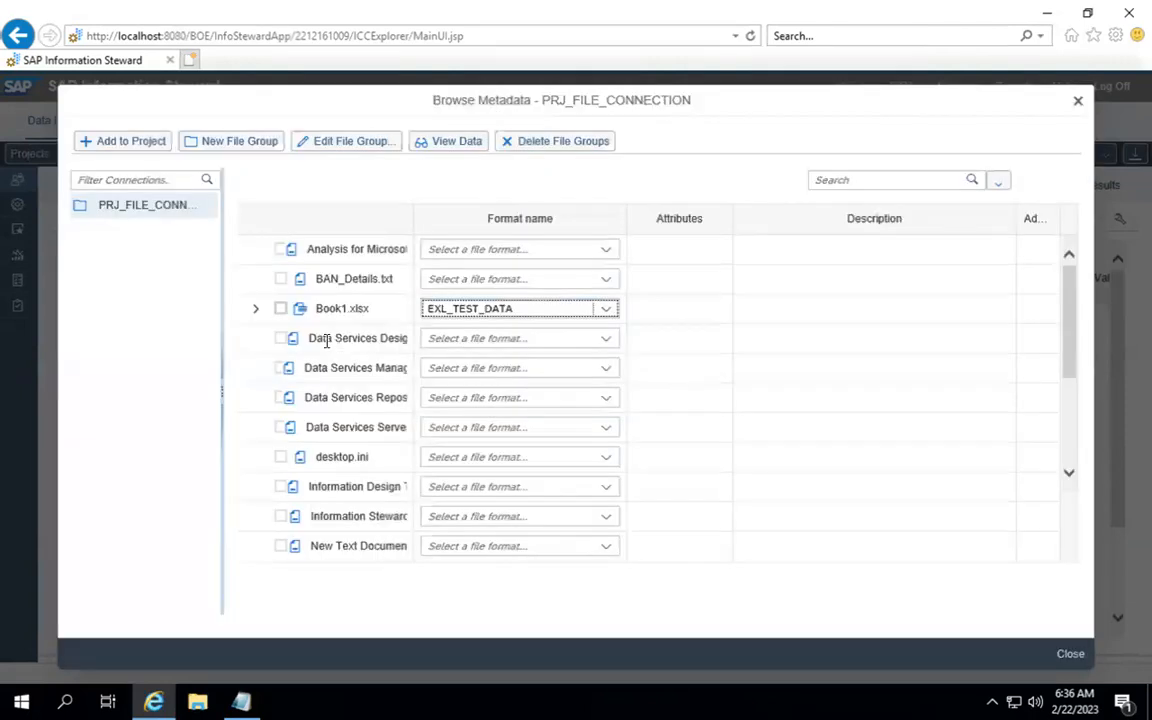
click(256, 310)
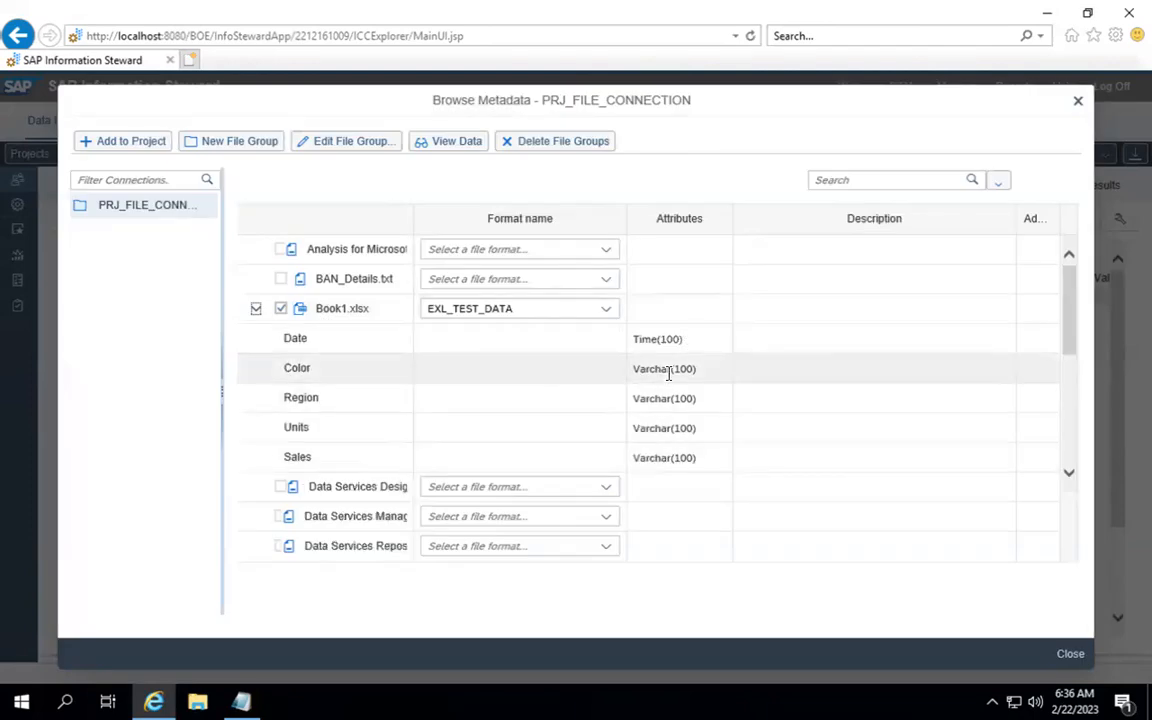
click(128, 143)
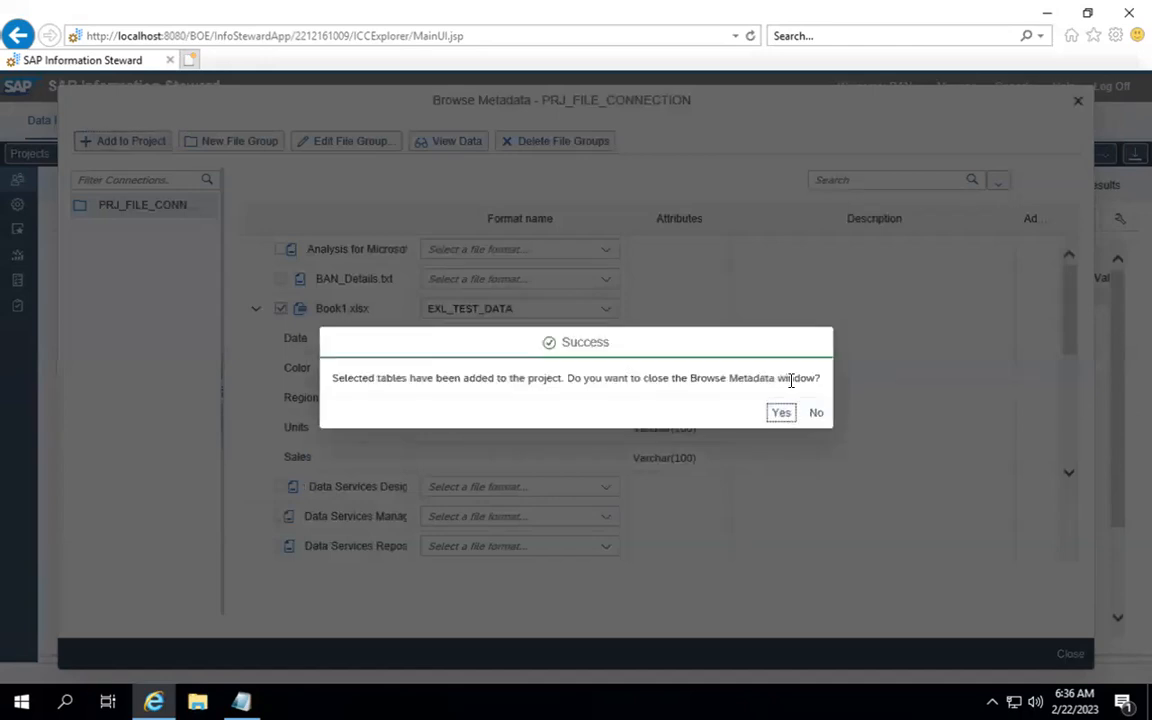
Step: Confirm the success message and verify Book1.xlsx is listed under PRJ_FILE_CONNECTION
click(786, 417)
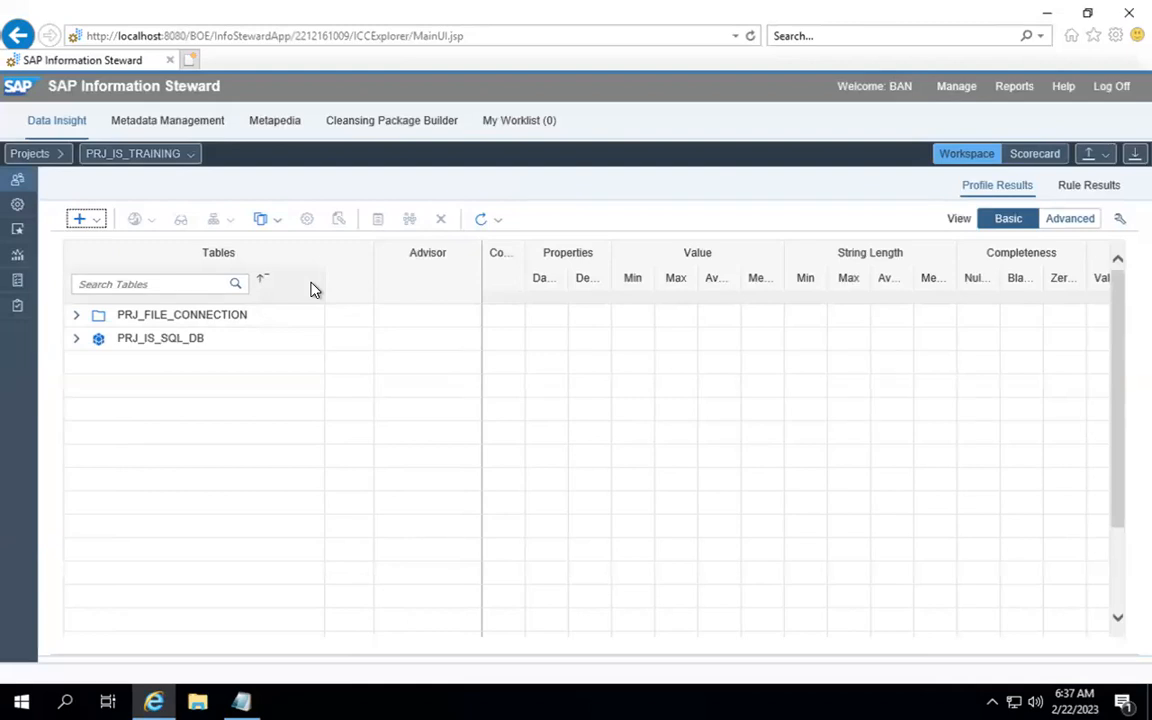
click(77, 316)
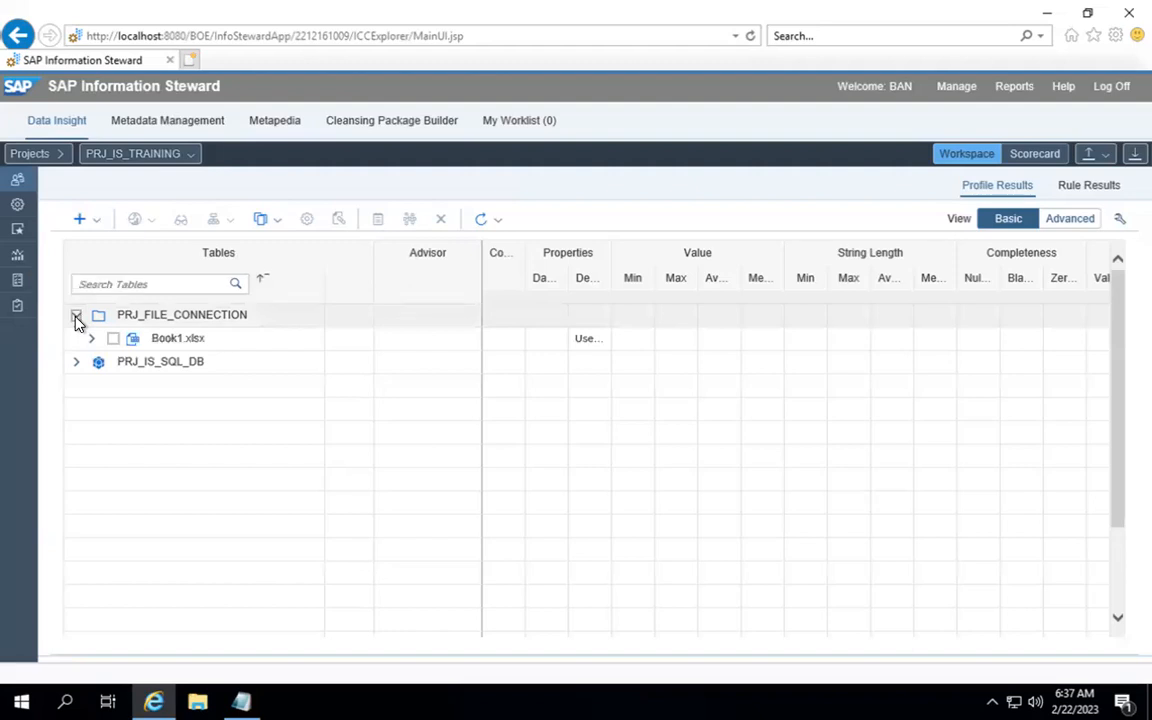
click(77, 317)
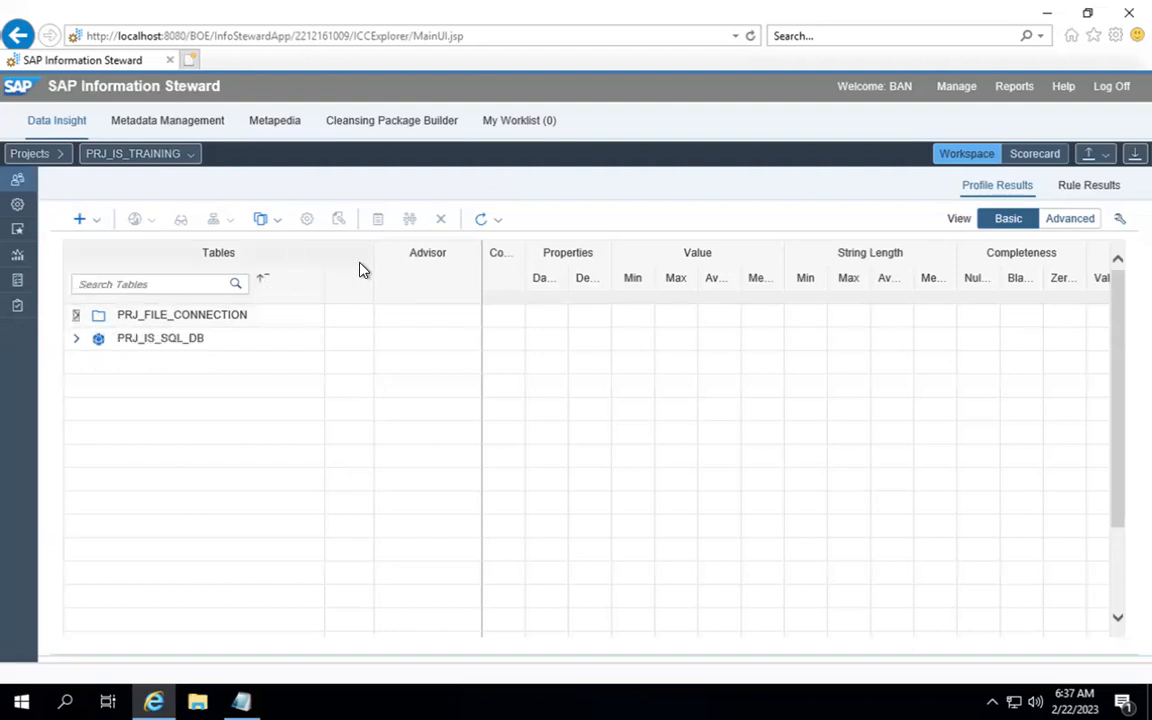
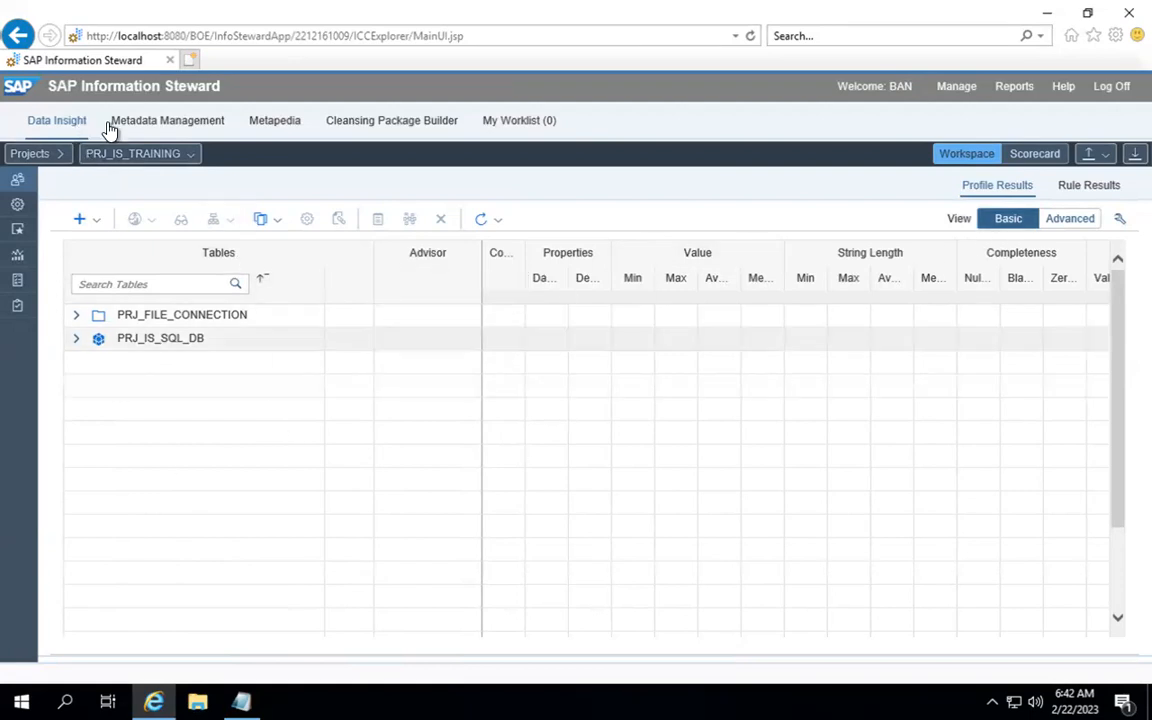
Step: Open Metadata Management and highlight the PRJ_IS_SQL_DB and PRJ_IS_CP connection details
click(170, 121)
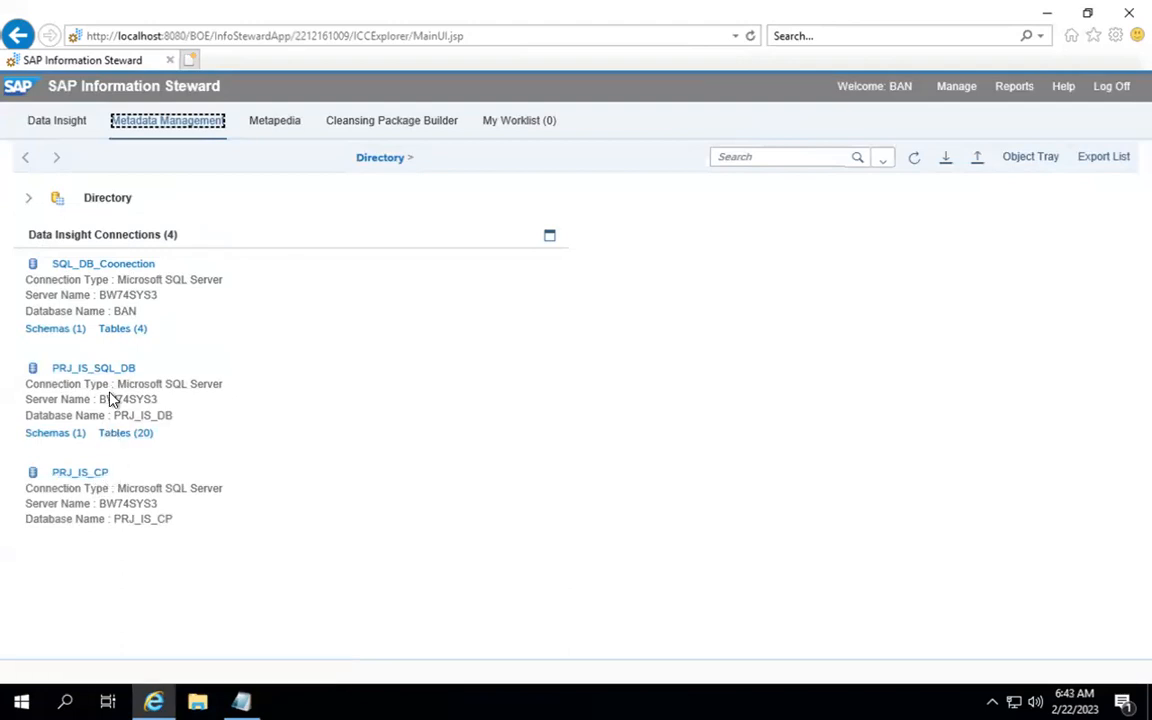
drag(117, 384, 226, 392)
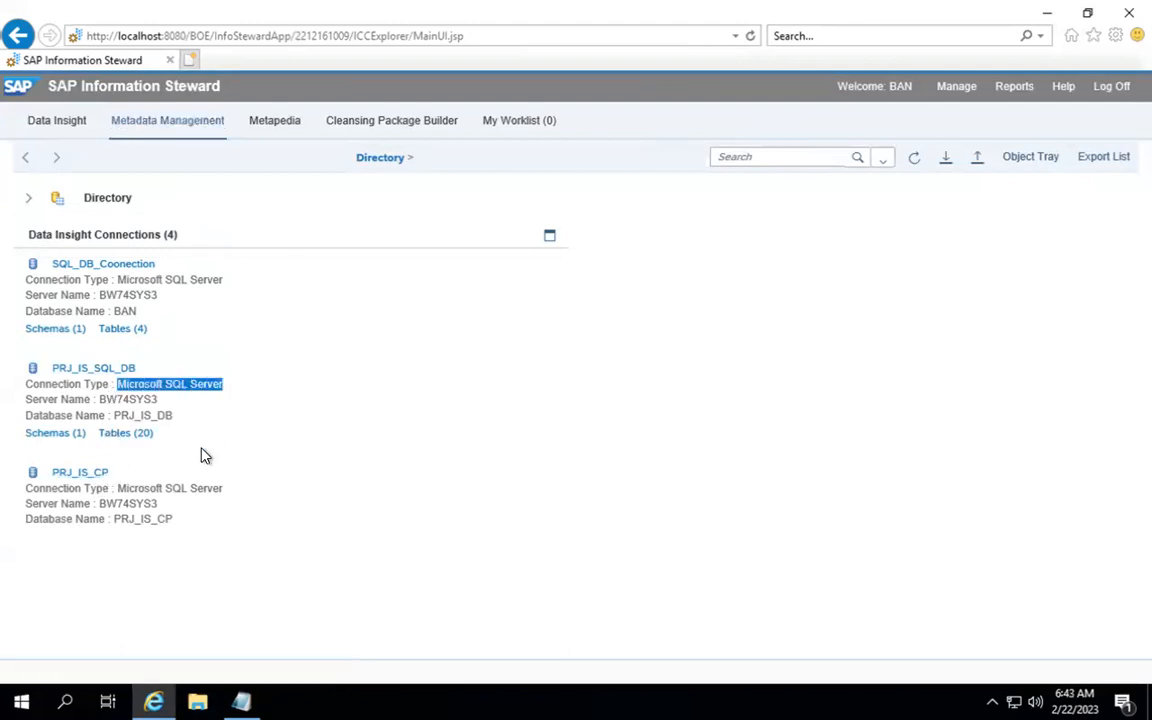
drag(97, 503, 163, 520)
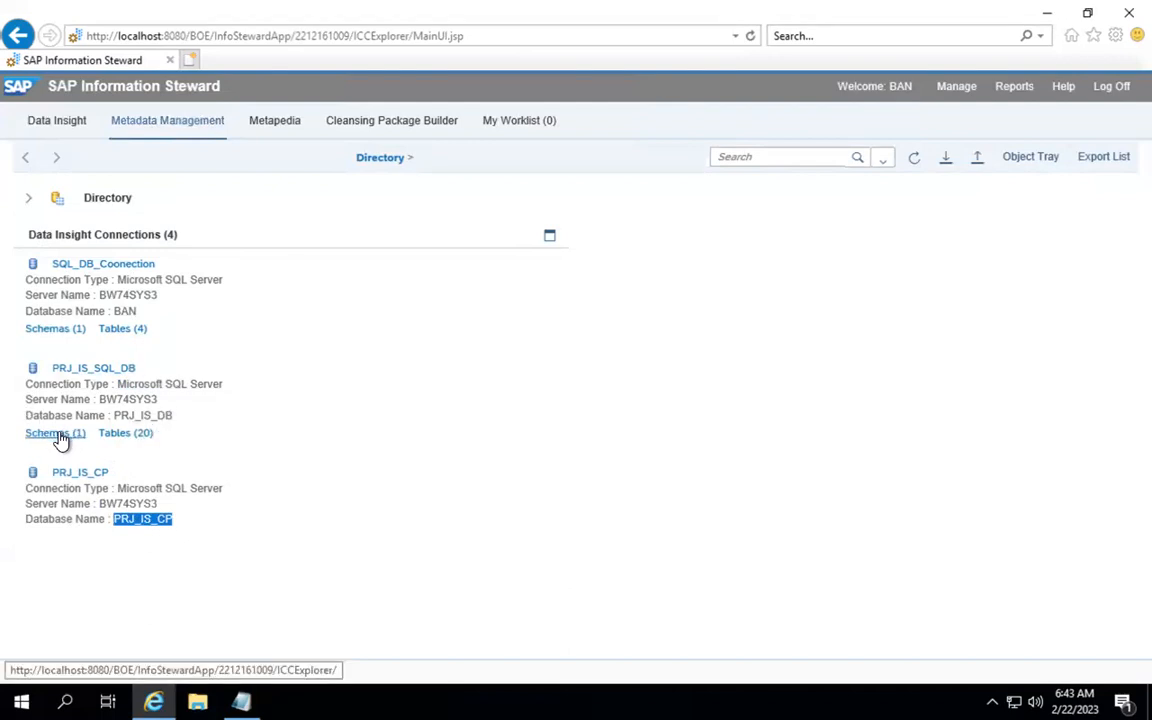
click(127, 433)
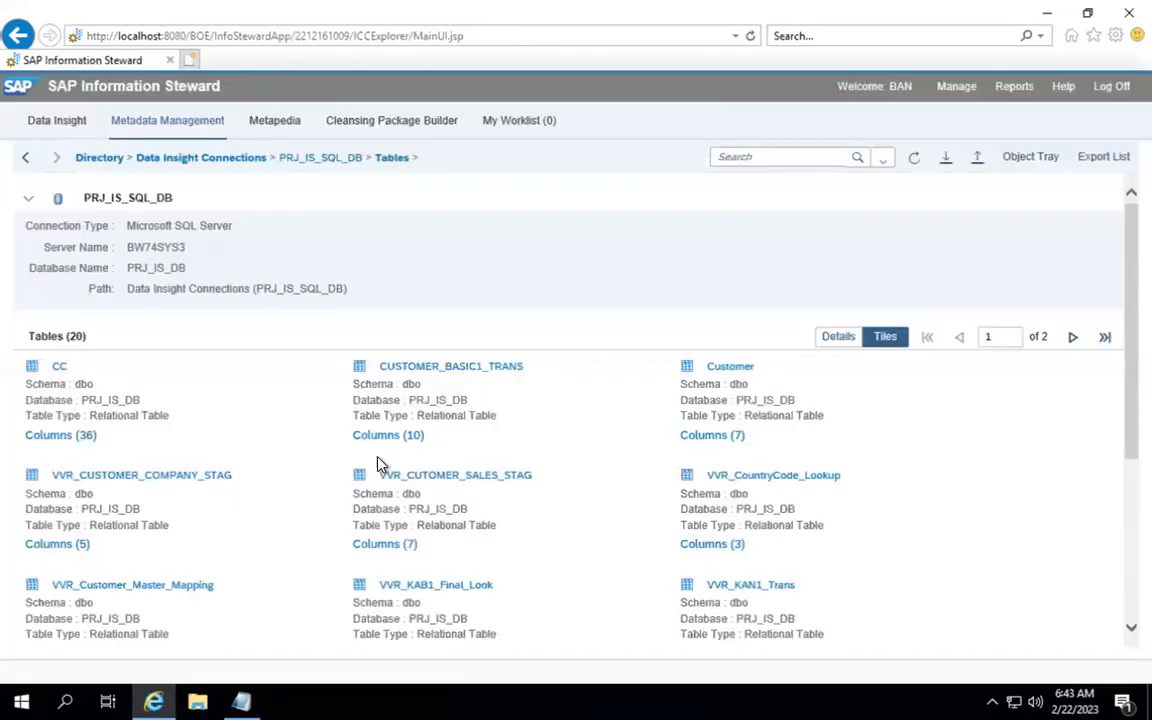
scroll(378, 465, down, 3)
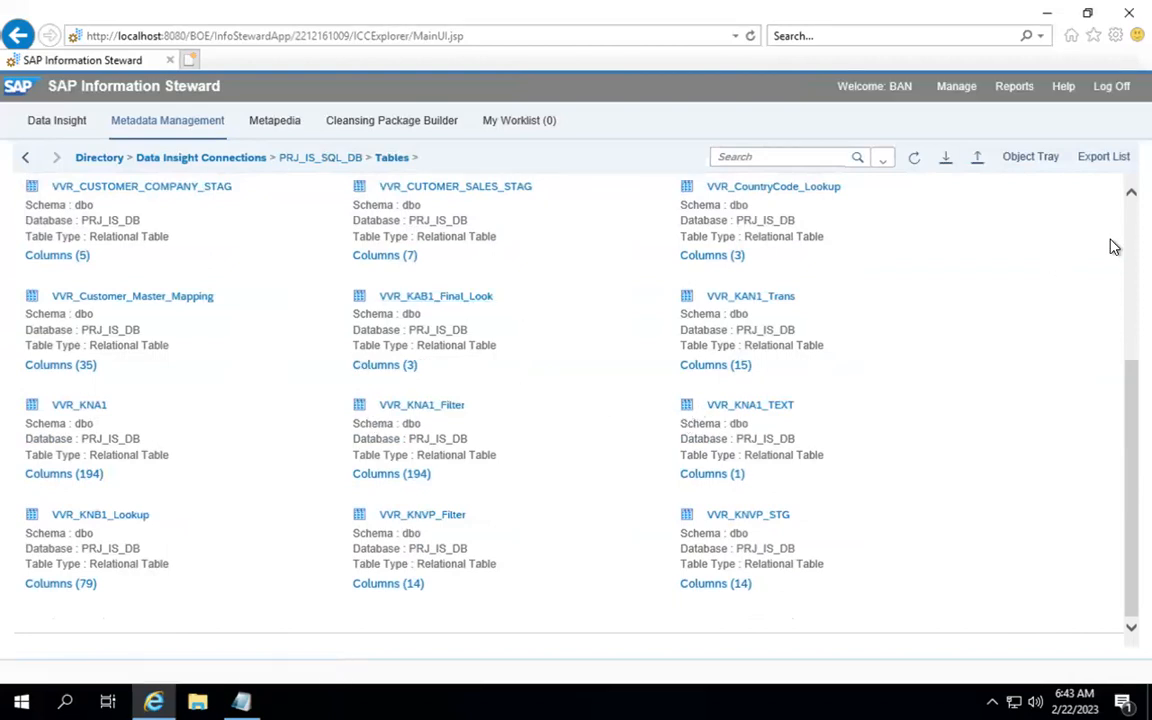
scroll(1121, 237, up, 5)
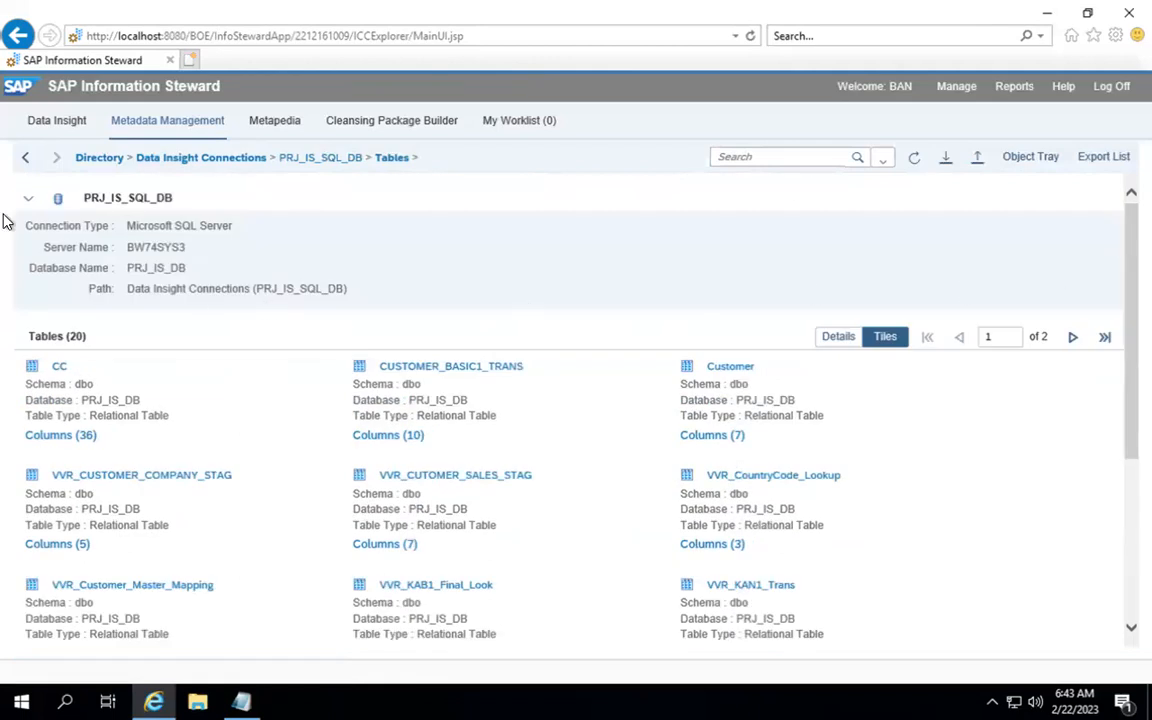
click(26, 160)
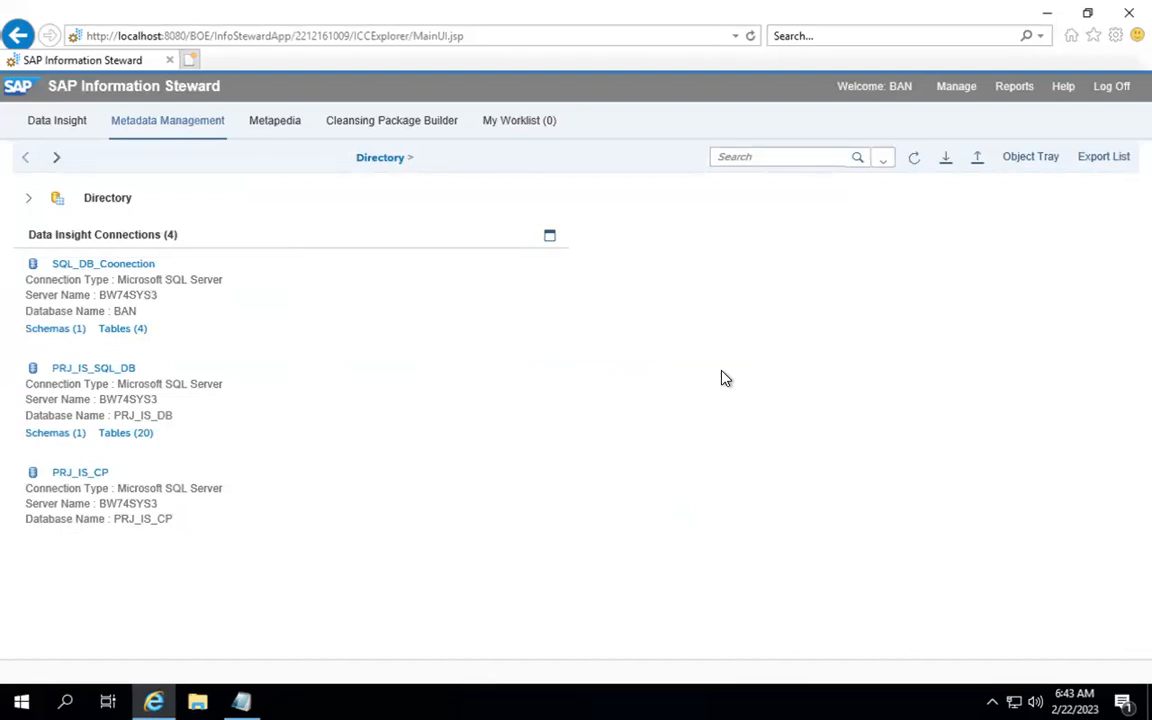
click(28, 199)
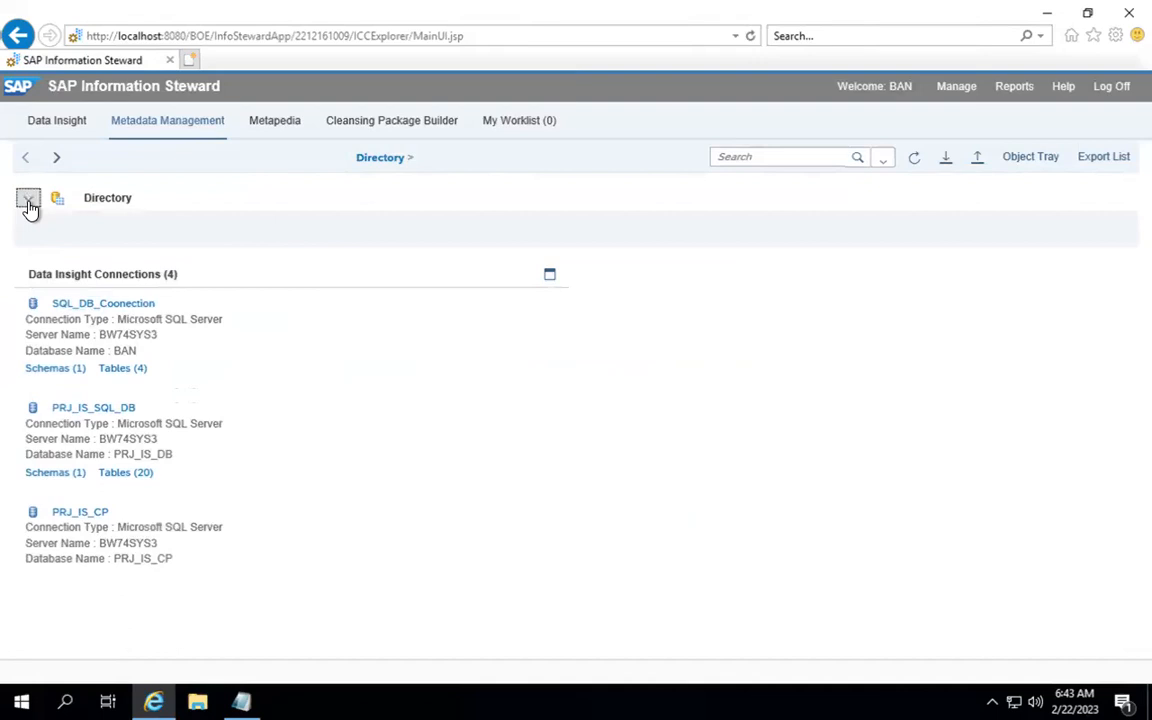
click(28, 200)
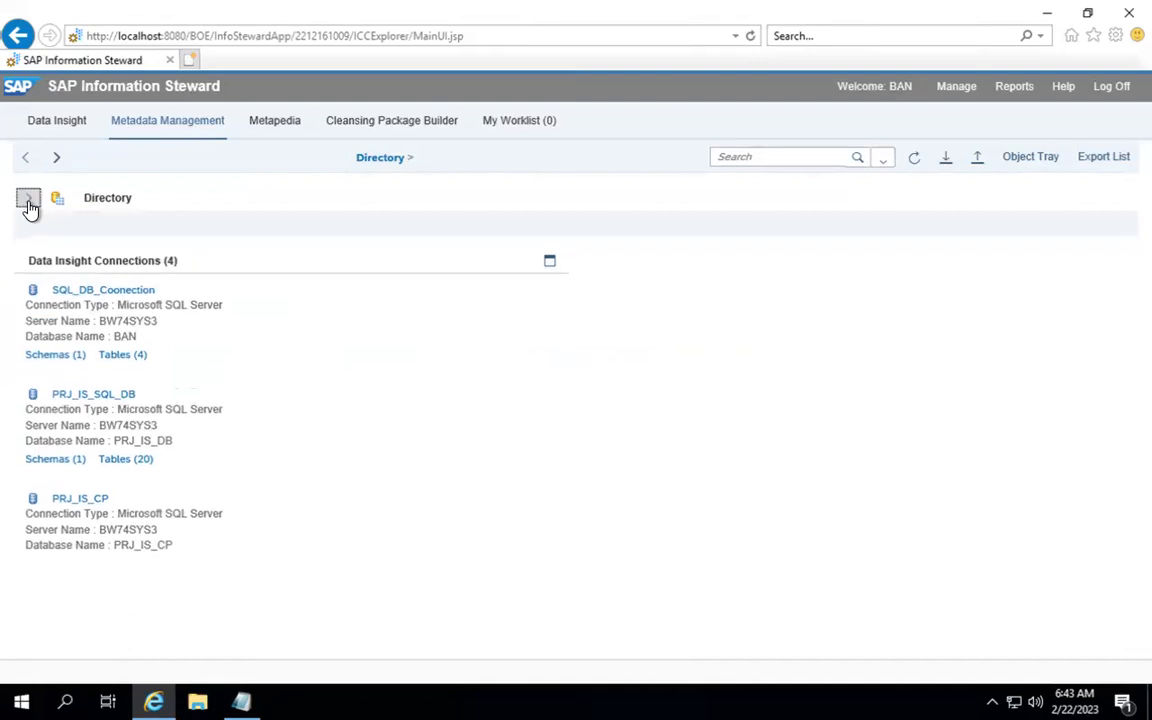
Step: Open Metapedia and list its glossary categories, showing the FINANCE category
click(265, 125)
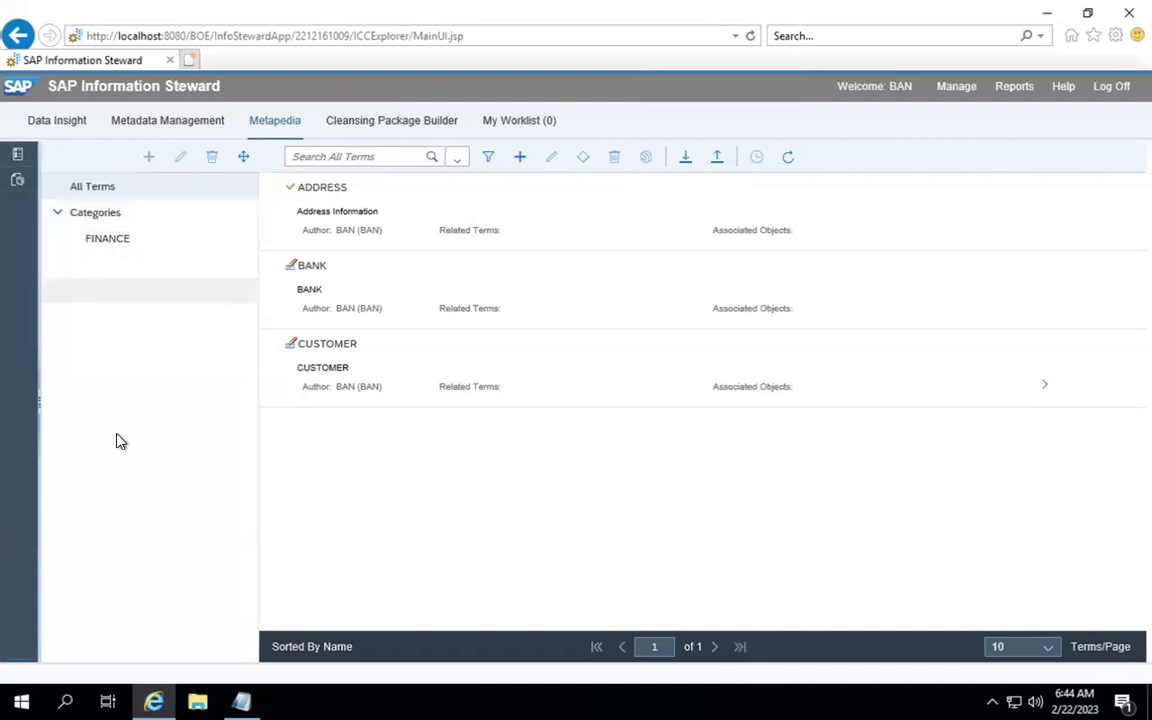
click(94, 219)
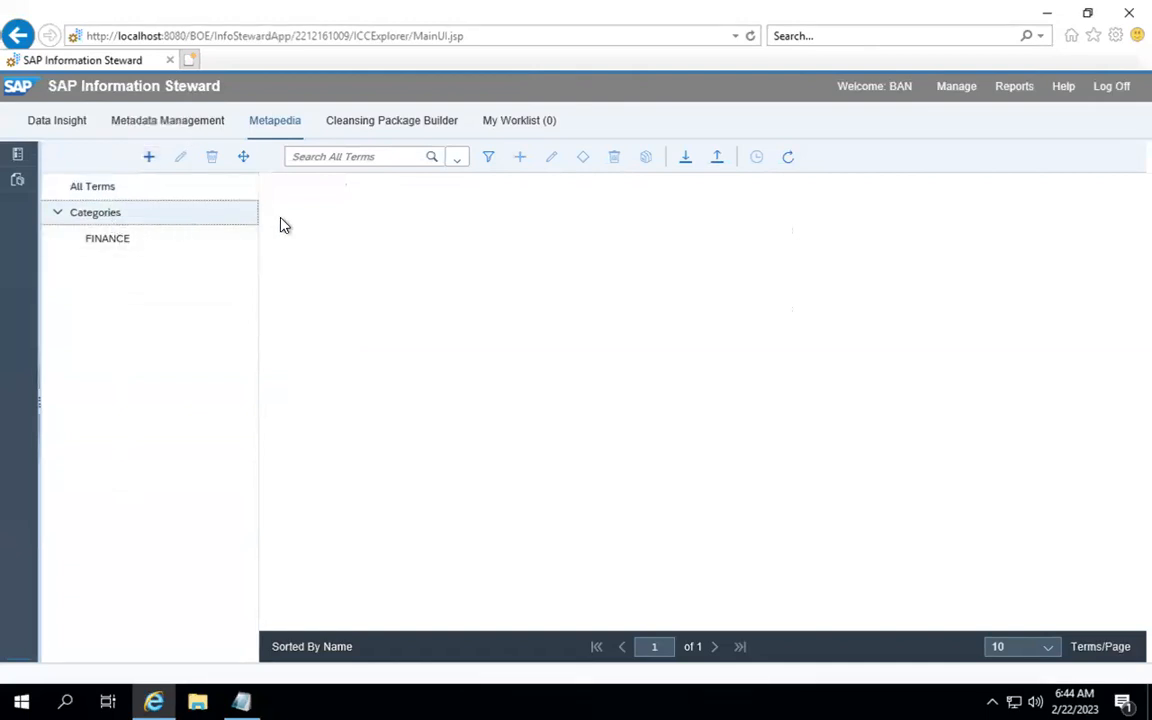
Step: Filter terms to FINANCE, inspect the BANK term, and open it in the term editor
click(102, 242)
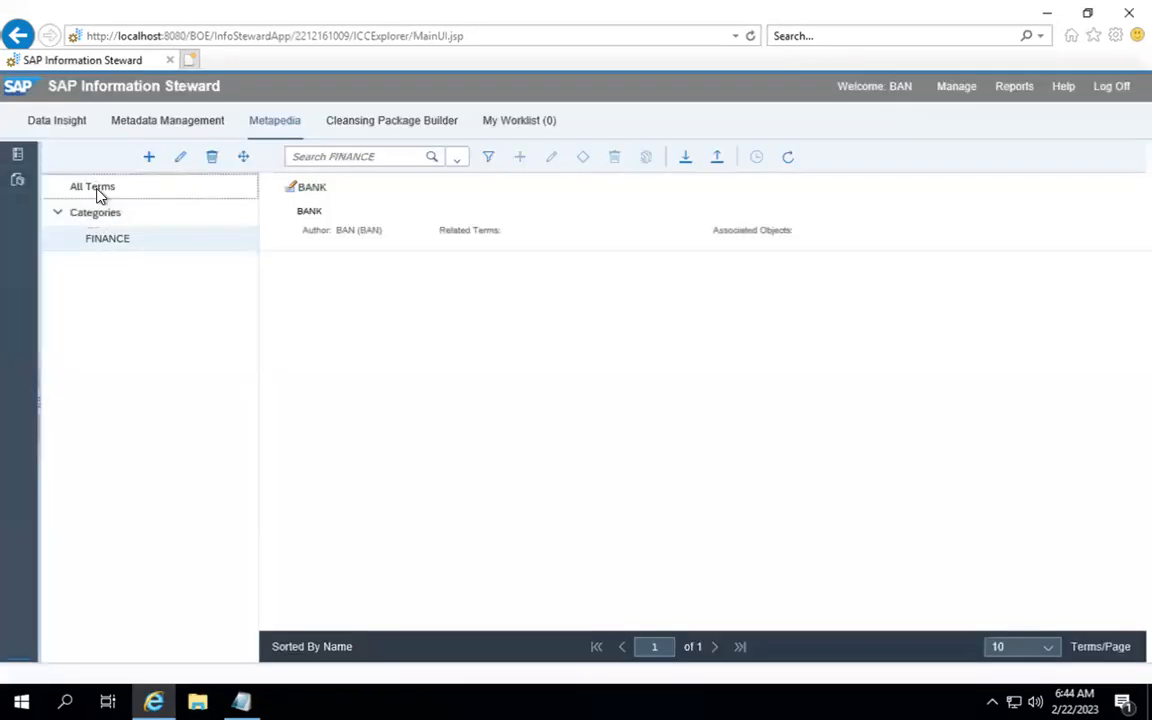
click(97, 190)
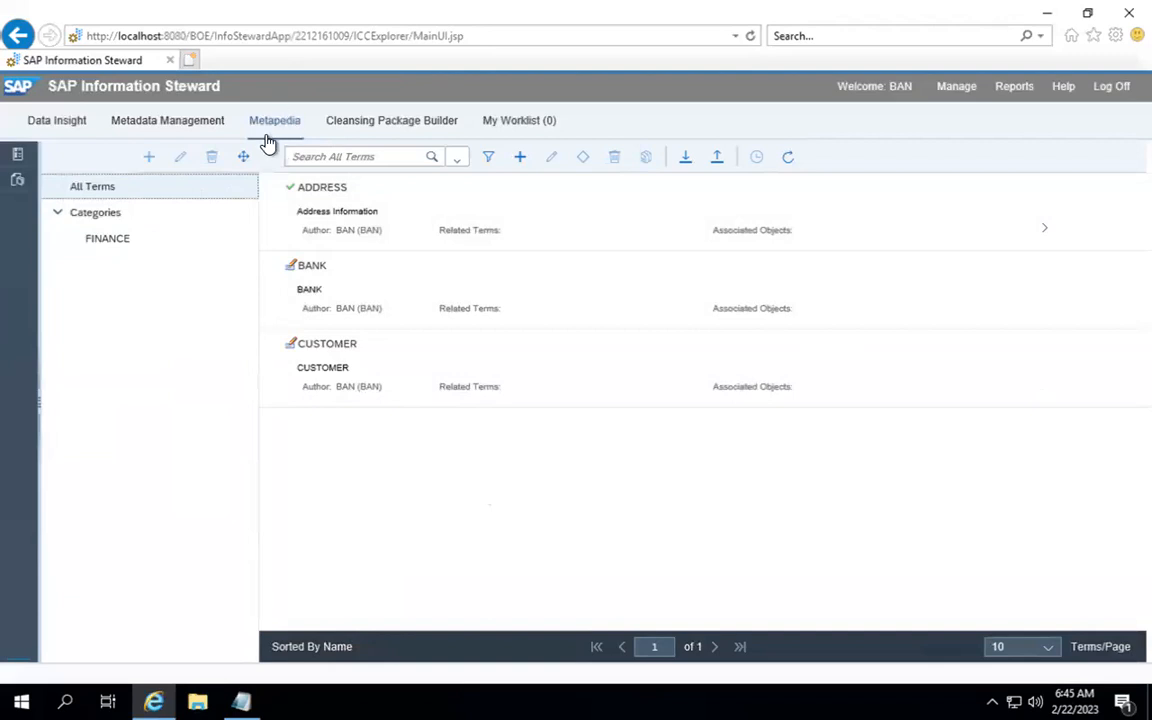
click(105, 240)
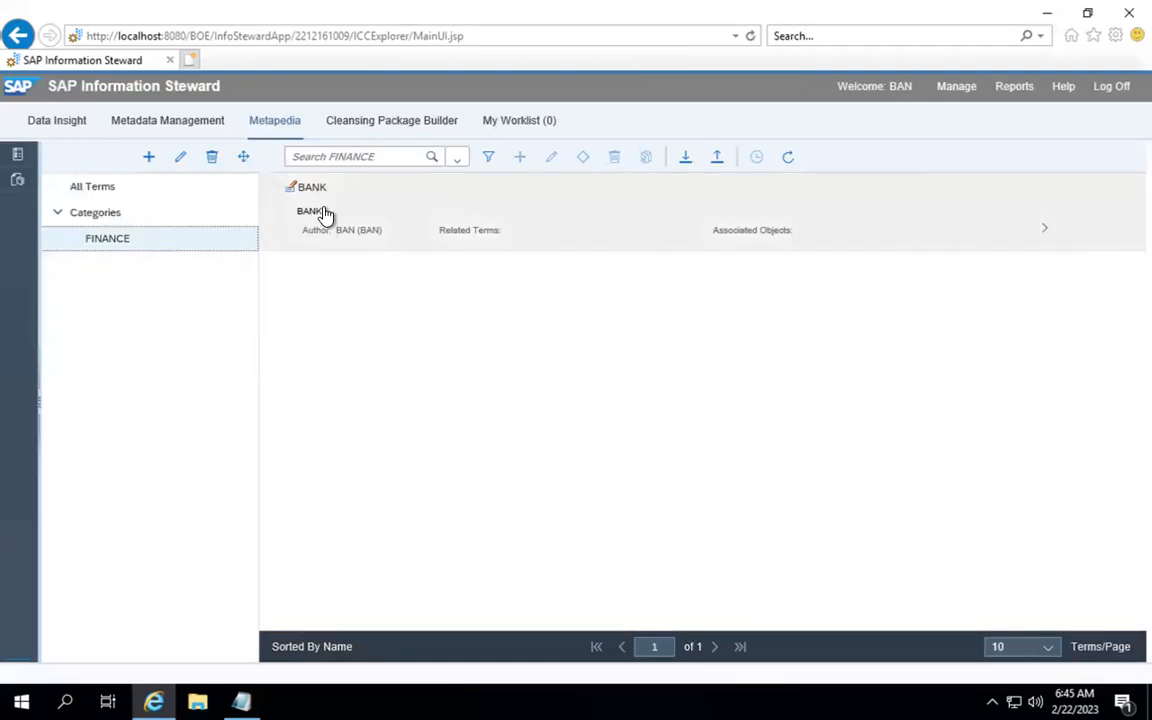
click(1049, 233)
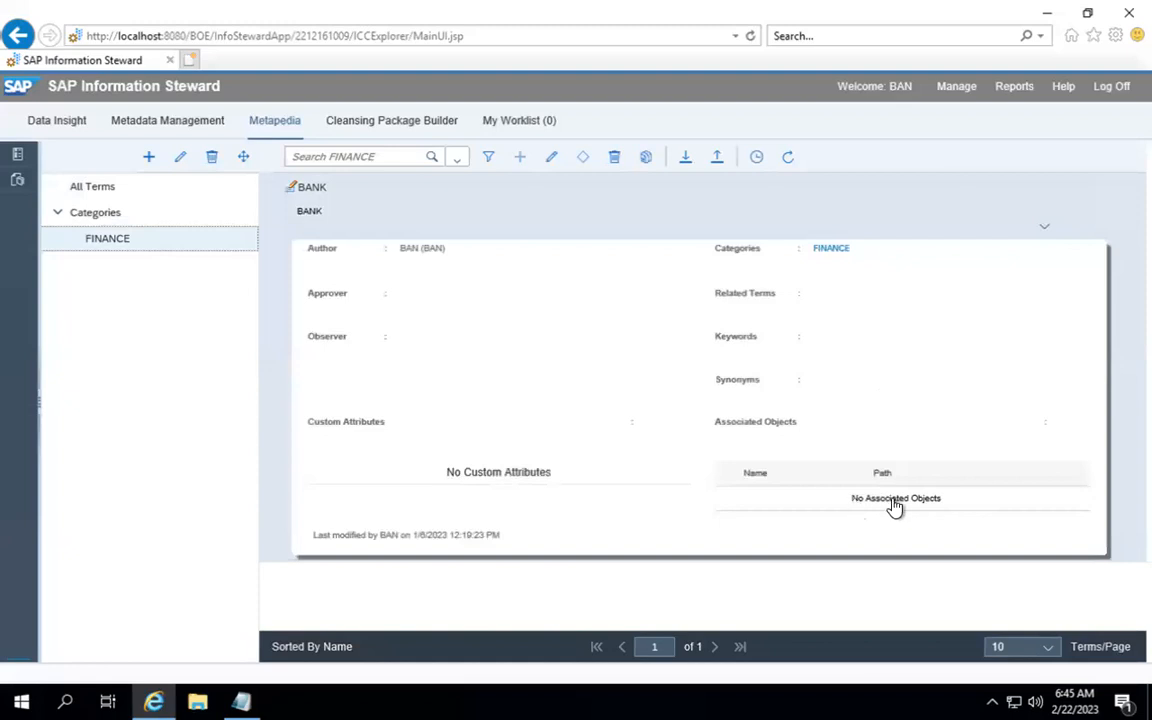
click(1043, 229)
click(311, 202)
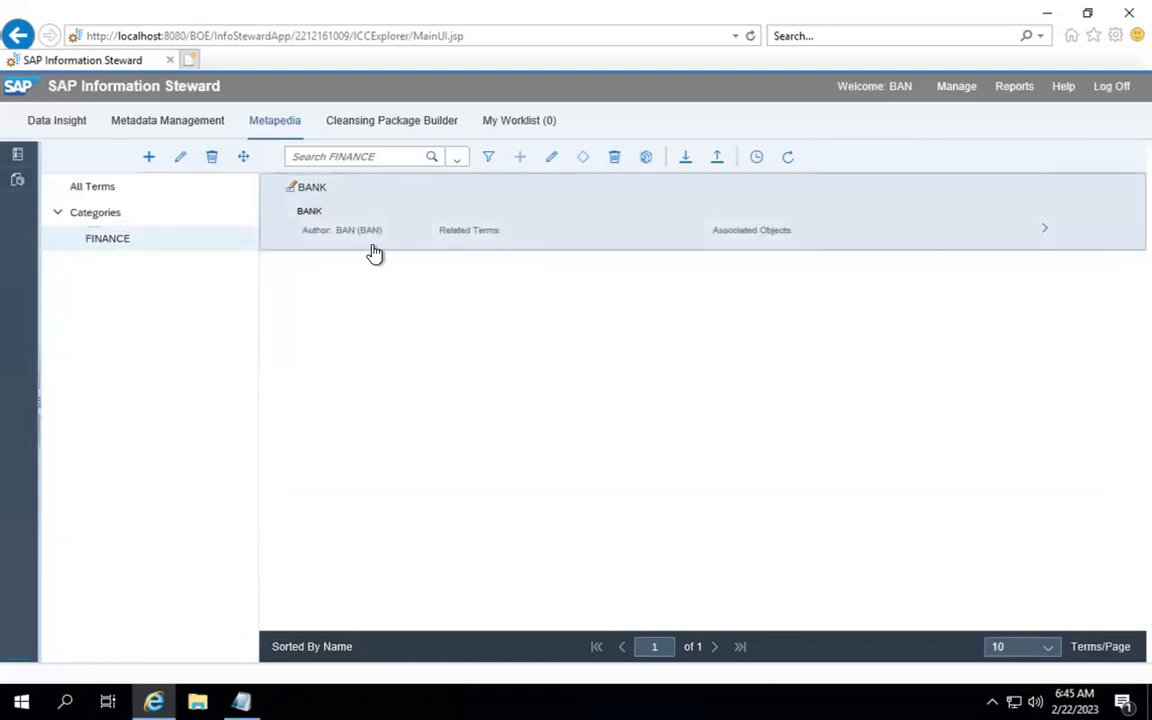
click(312, 189)
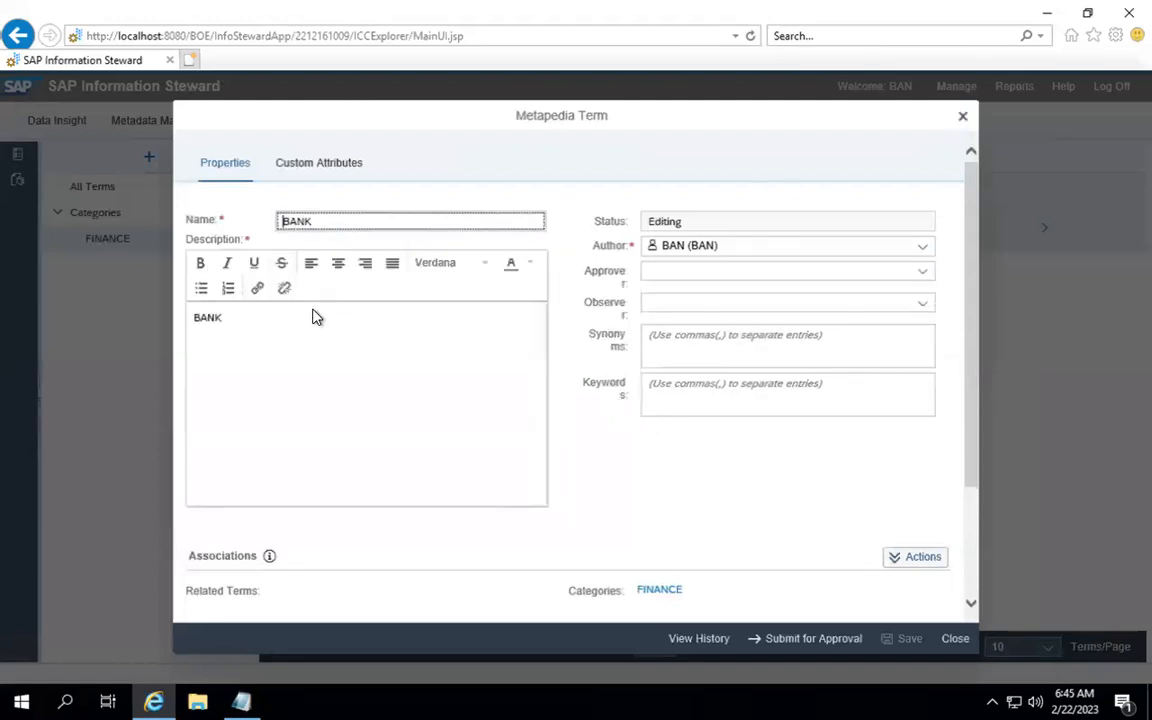
click(311, 357)
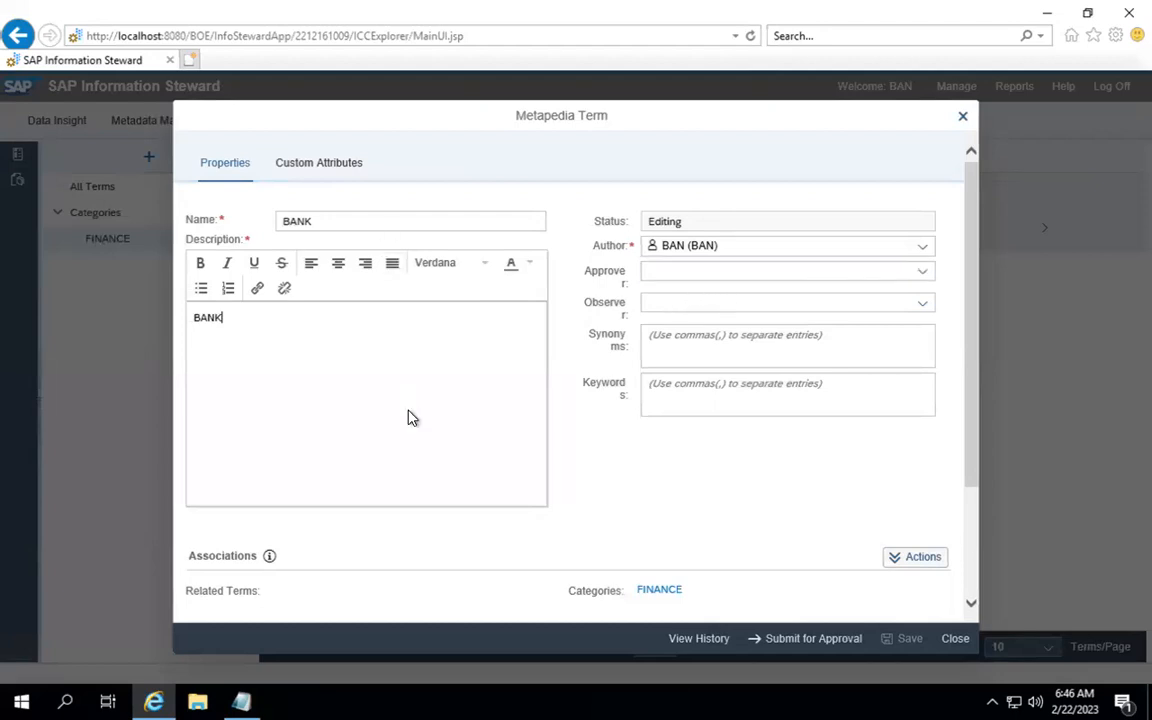
scroll(407, 417, down, 3)
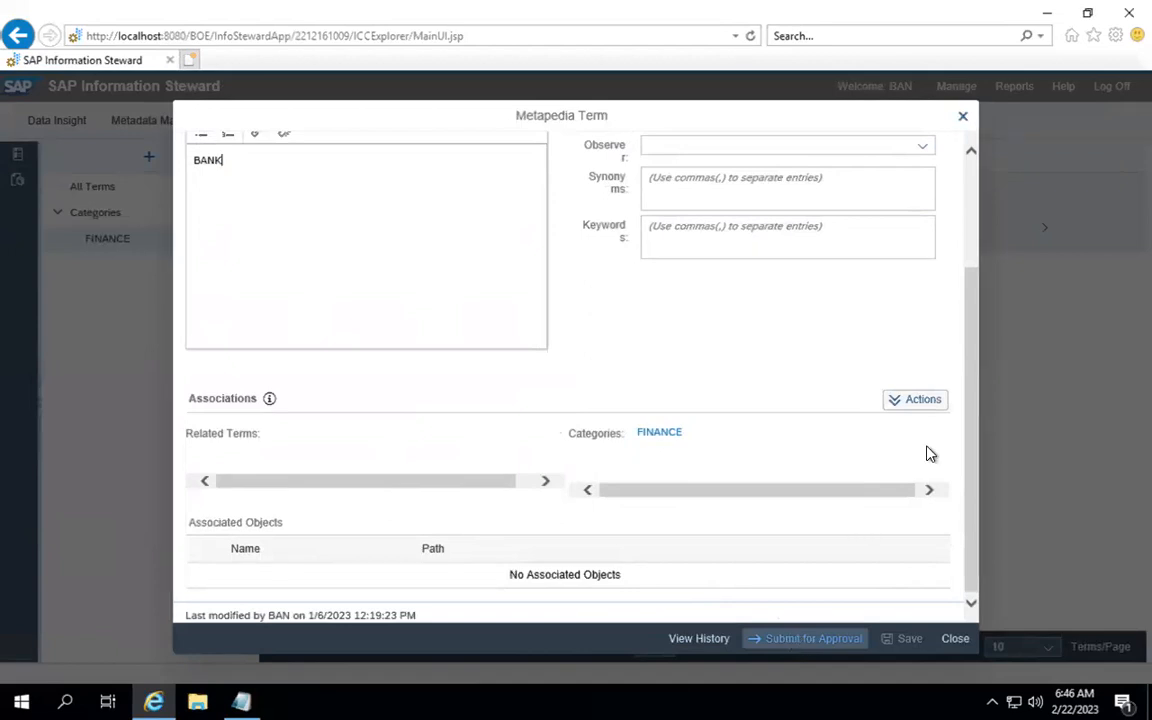
Step: Check the Actions list, then close the BANK term editor without changes
click(908, 401)
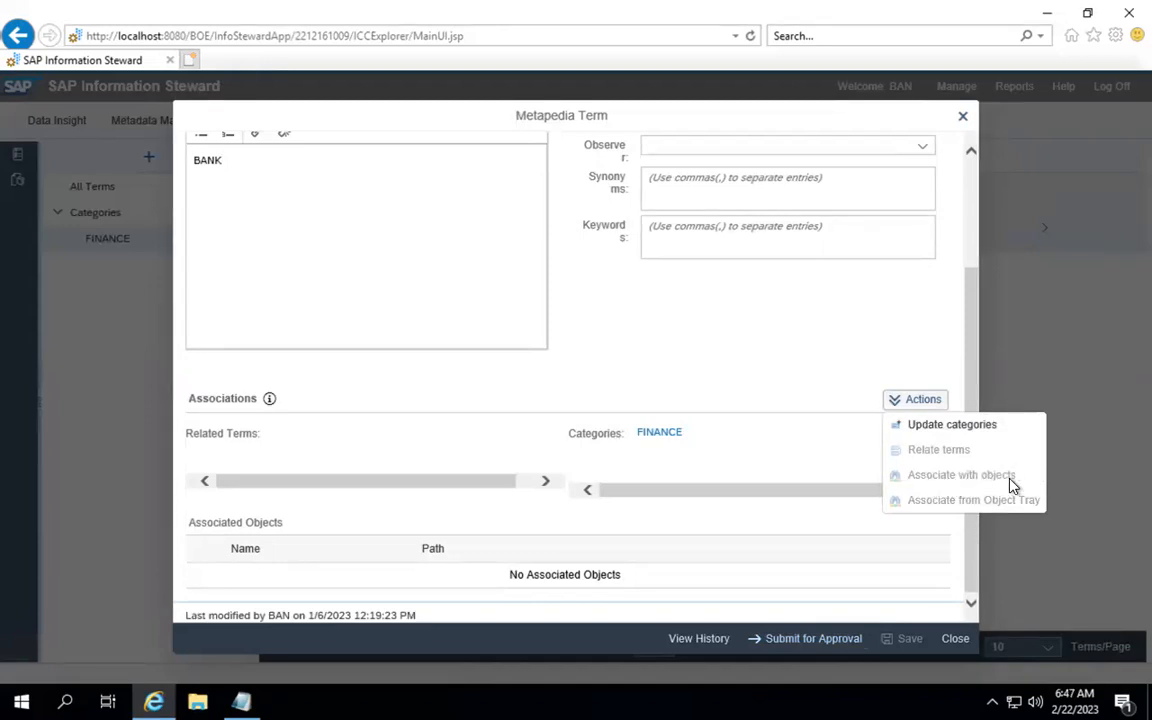
click(840, 476)
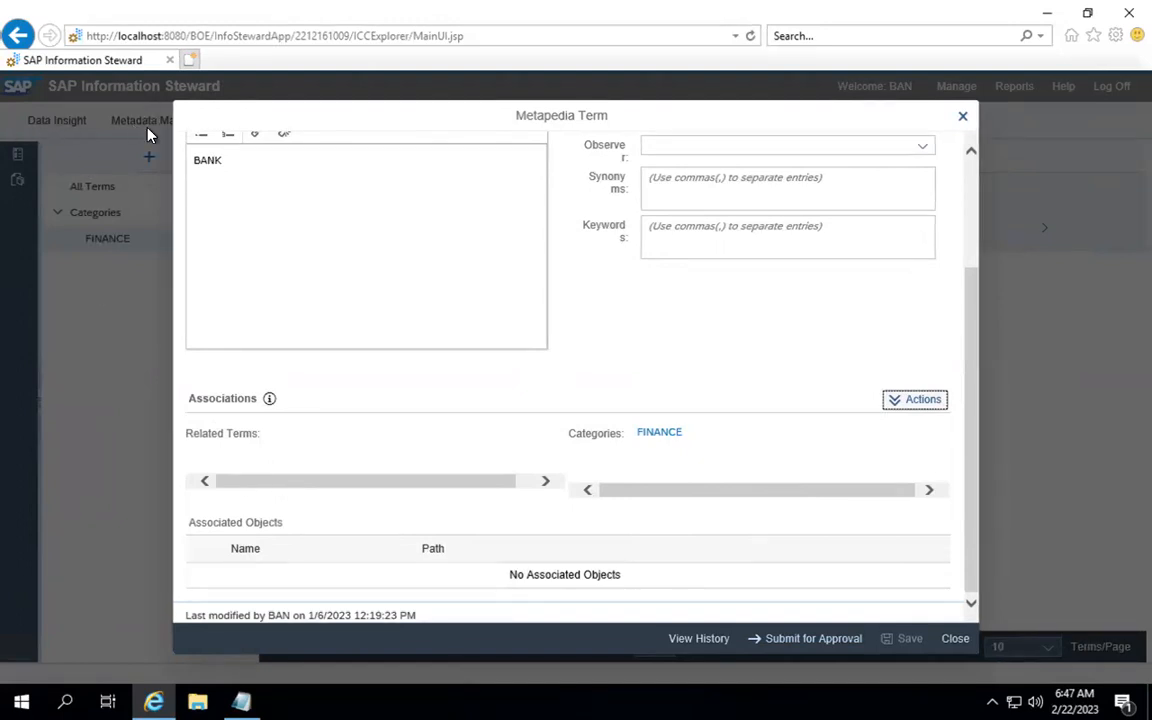
click(958, 122)
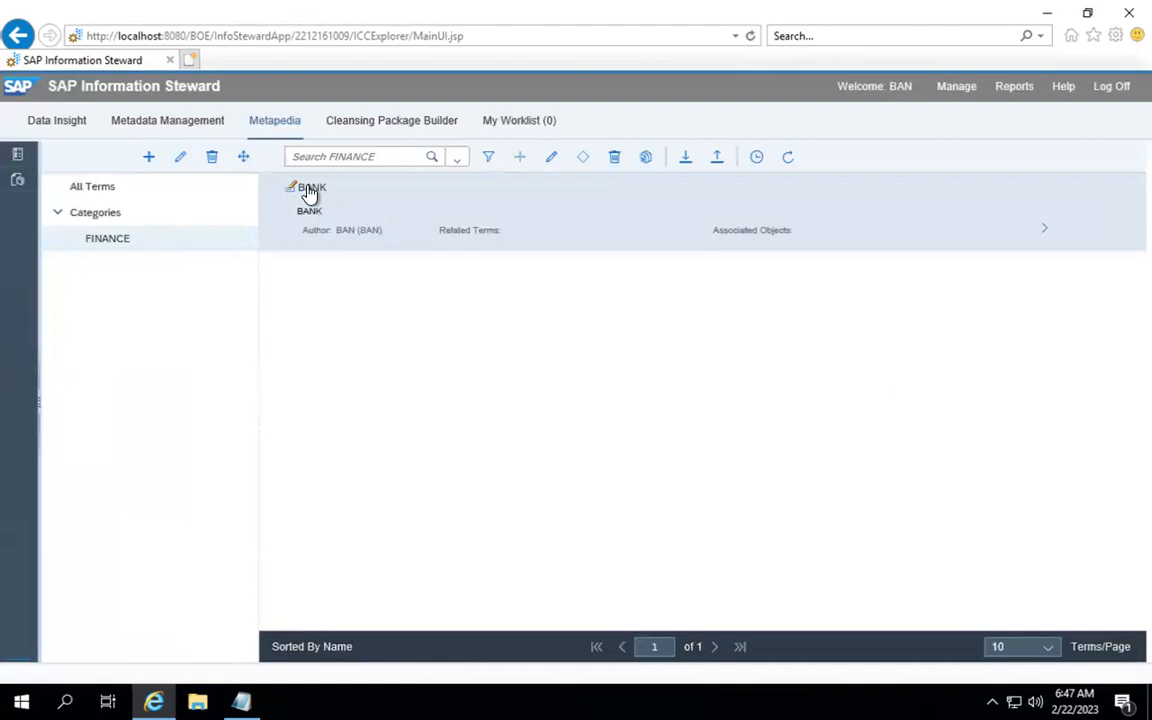
click(75, 128)
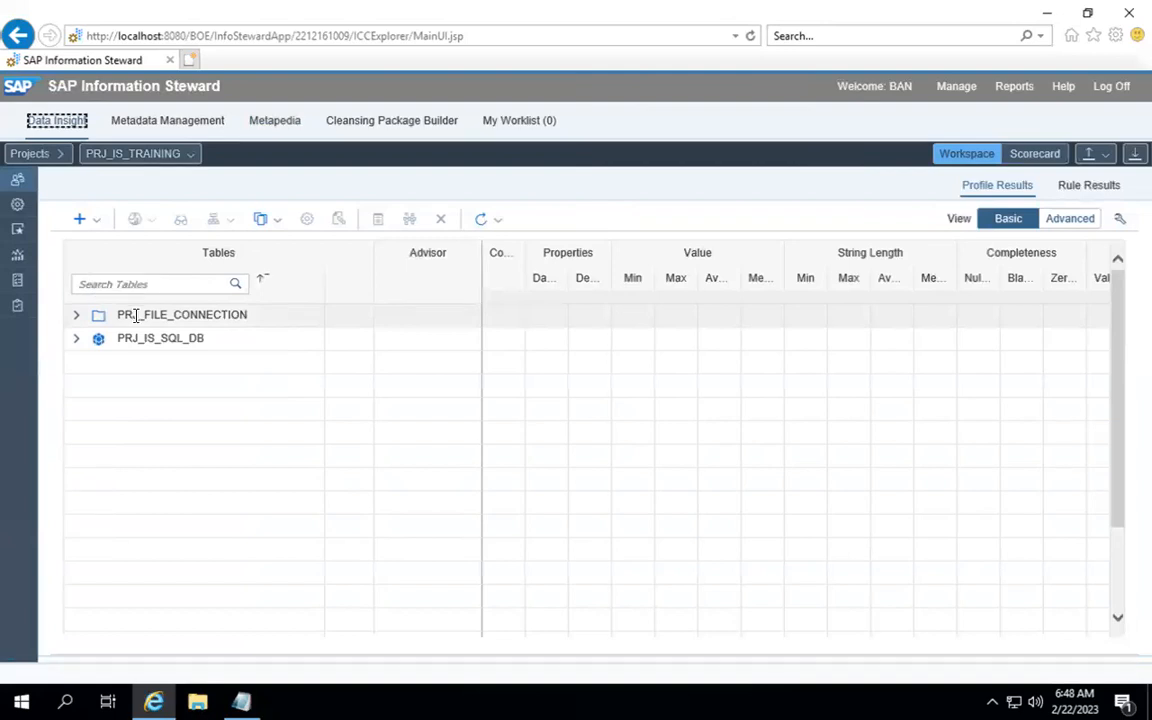
click(77, 316)
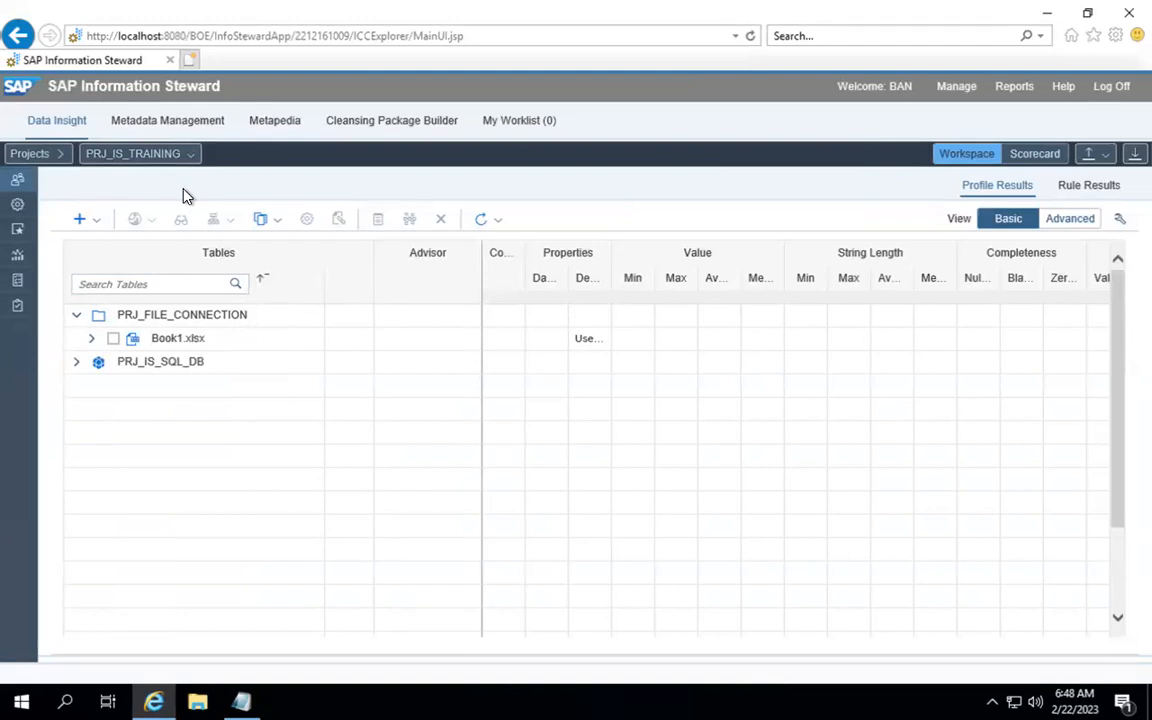
click(79, 364)
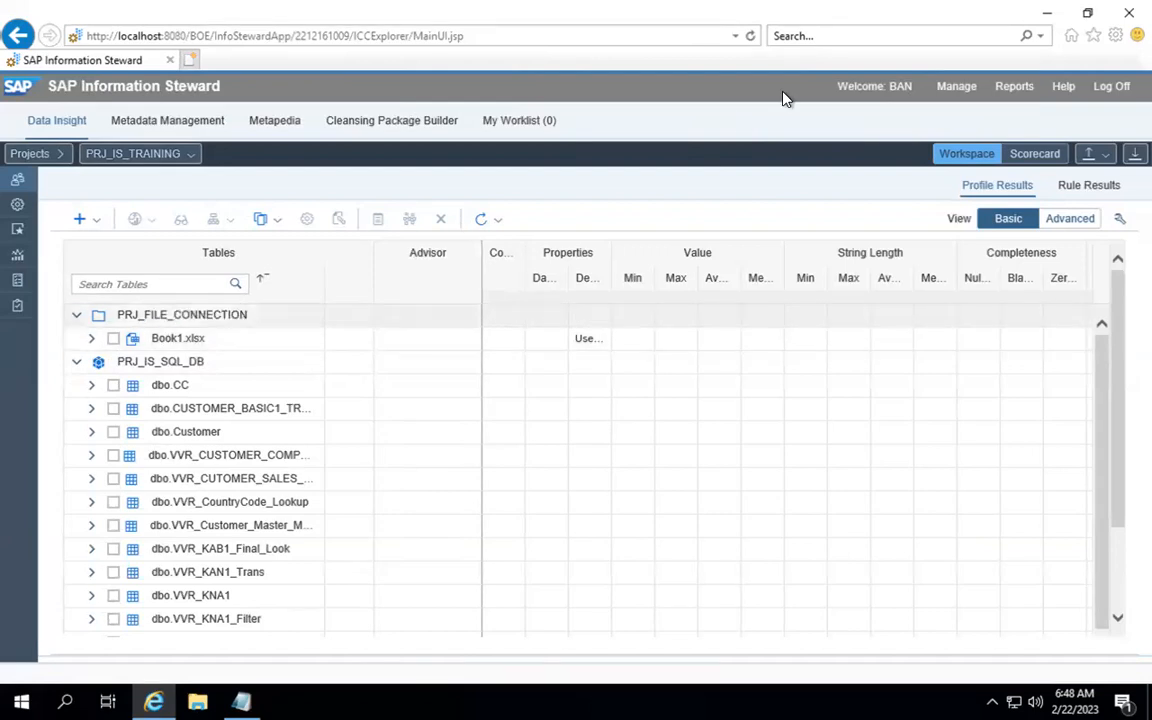
click(1046, 22)
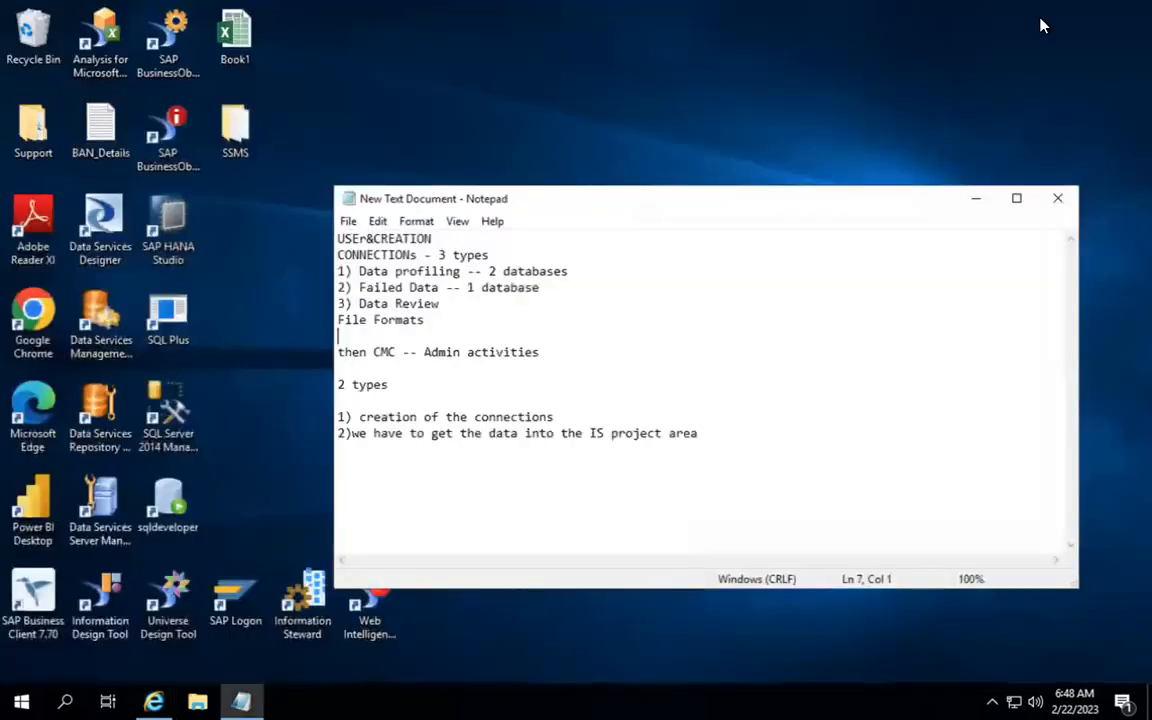
Step: Minimize the setup notes, refresh the desktop, and open the blank New Text Document
click(985, 205)
right_click(612, 197)
click(648, 247)
double_click(379, 312)
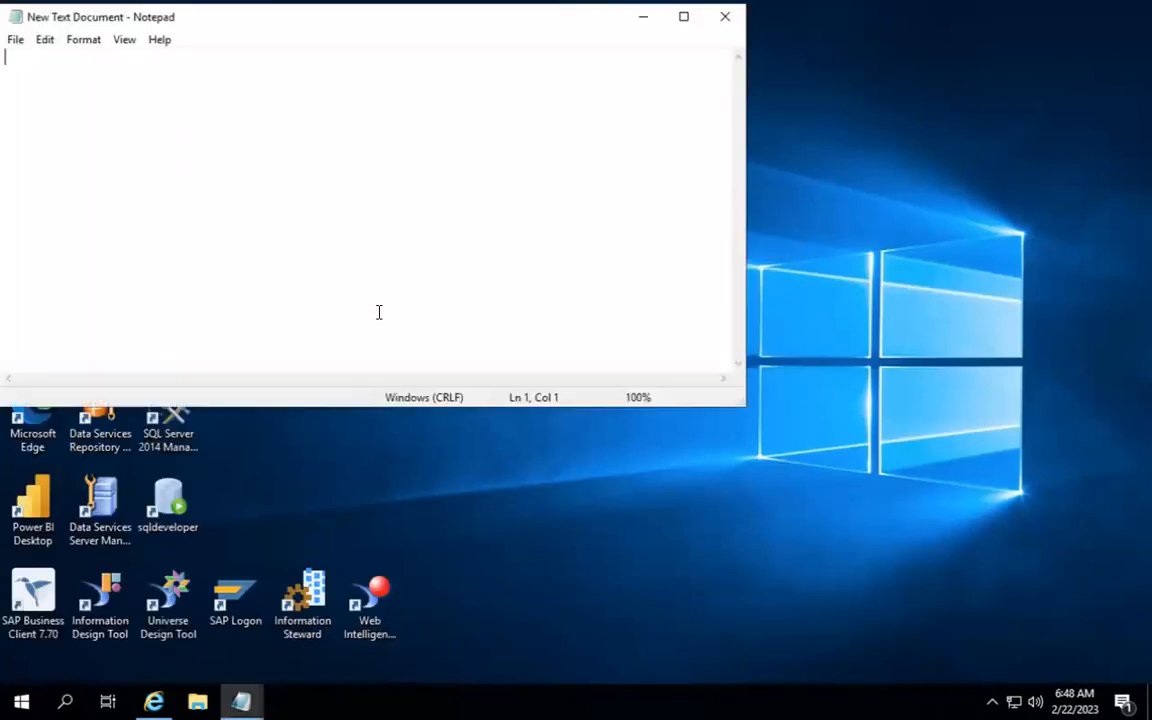
drag(312, 28, 650, 277)
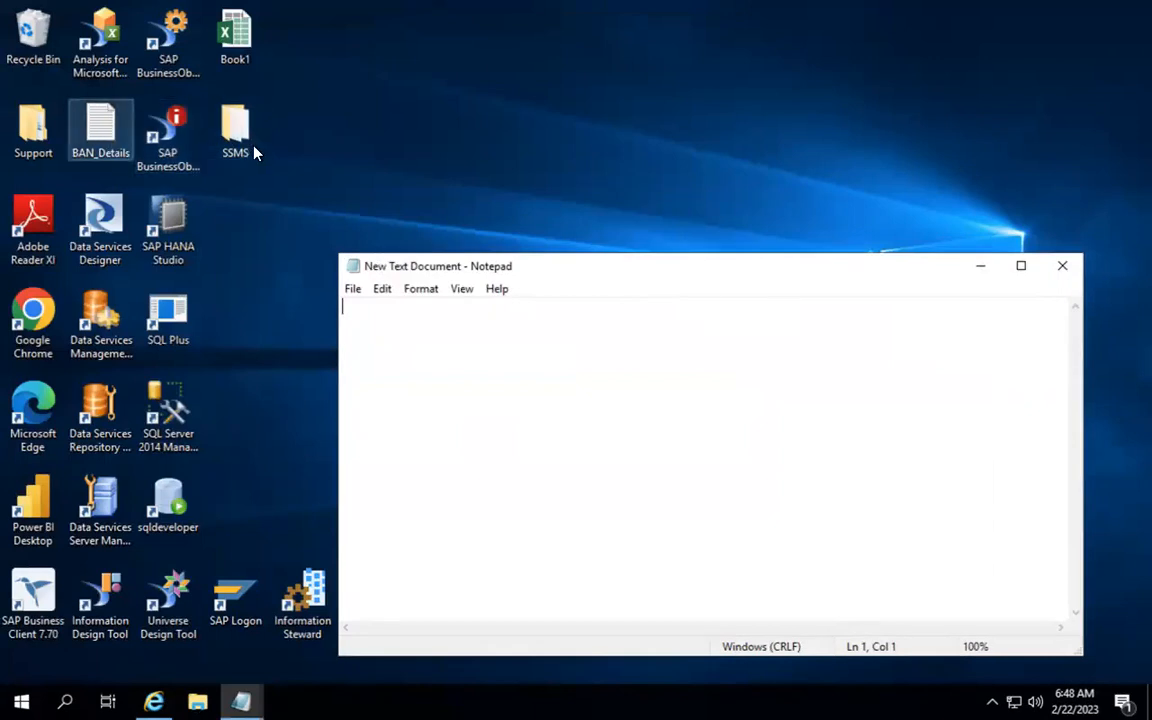
Step: Briefly open Book1 in Excel and close it again, then select the SSMS folder
double_click(234, 35)
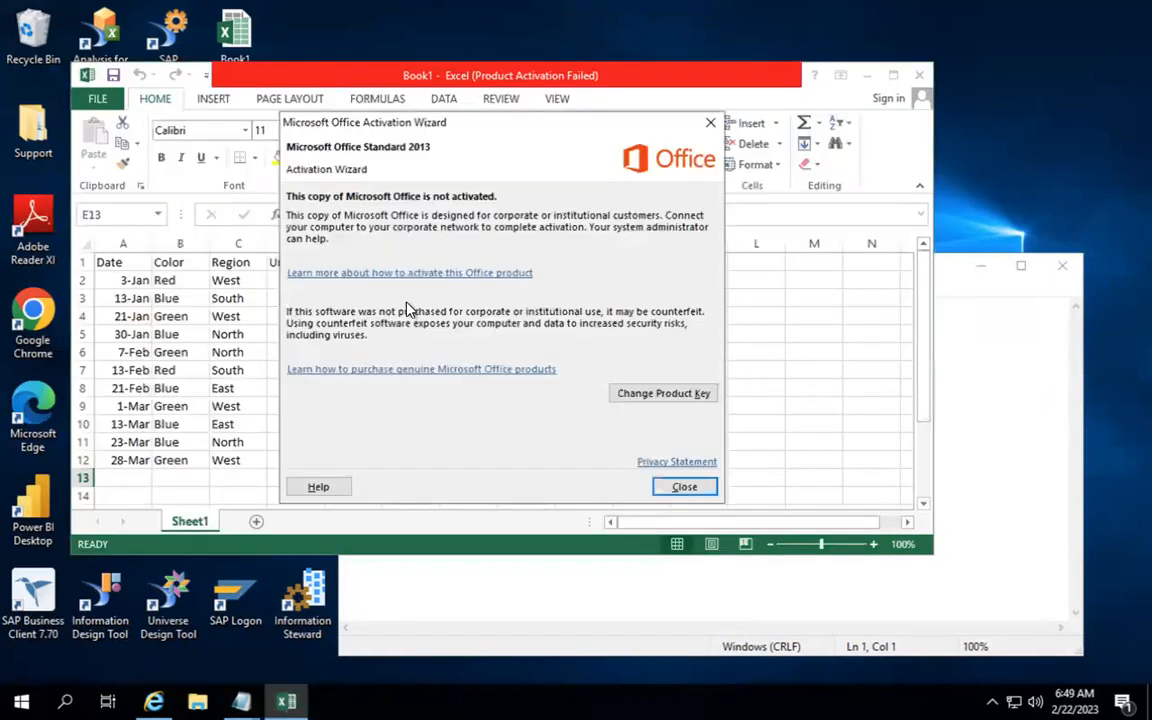
click(682, 485)
scroll(338, 338, down, 2)
scroll(338, 338, up, 2)
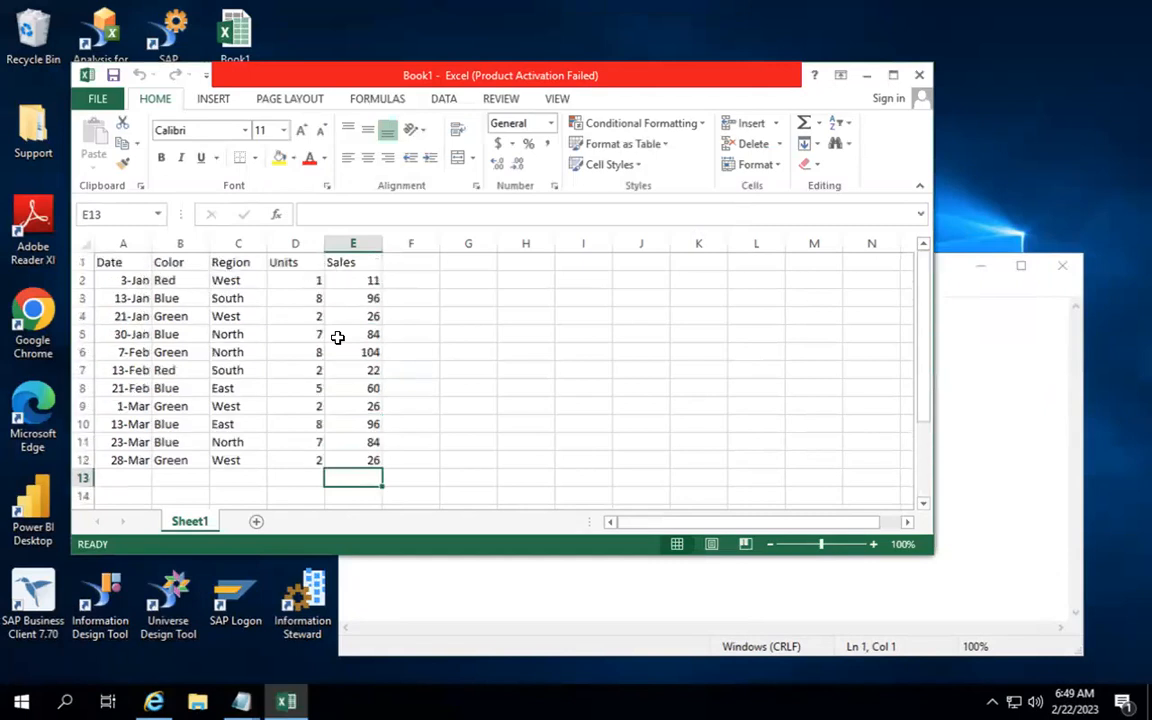
click(919, 75)
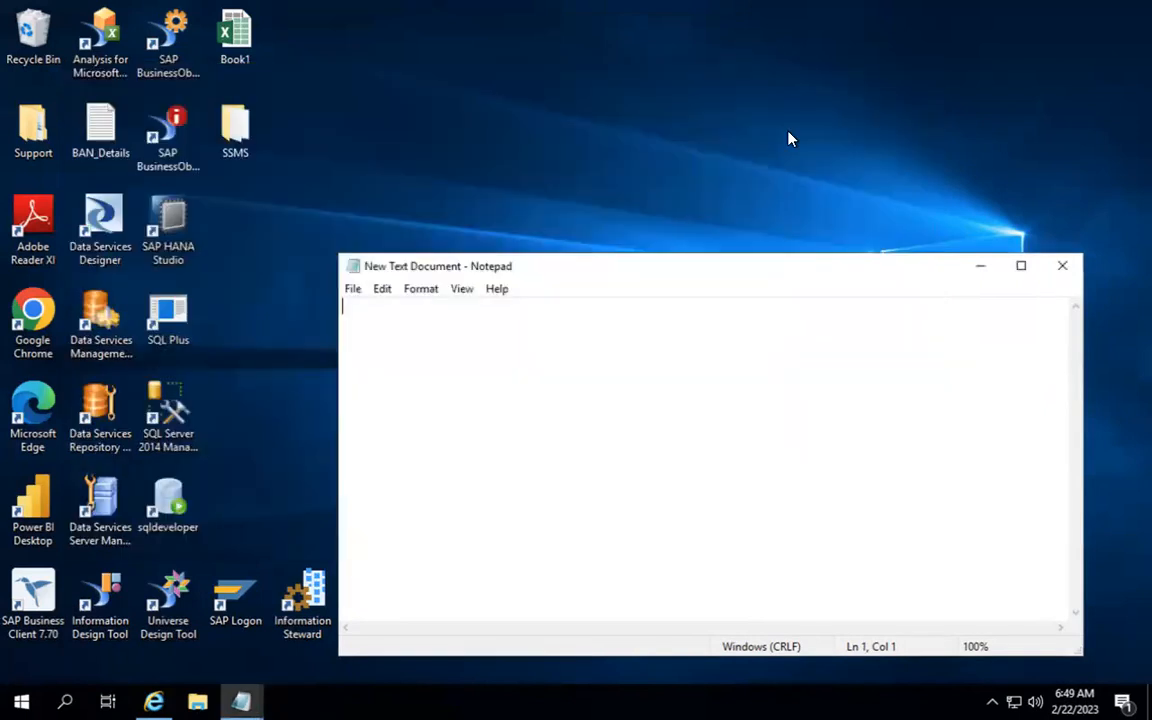
click(251, 121)
Step: Open mssqltables from the SSMS folder, read the AGENTS, CUSTOMER and ORDERS scripts, then minimize Notepad
double_click(251, 121)
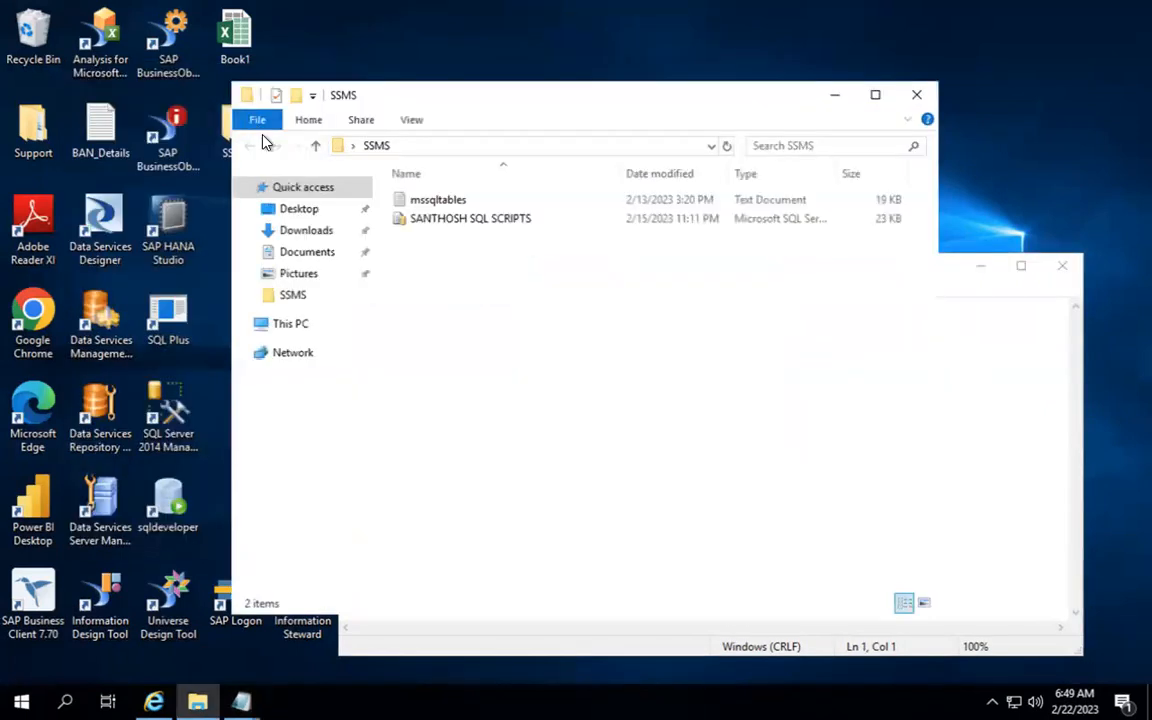
double_click(430, 204)
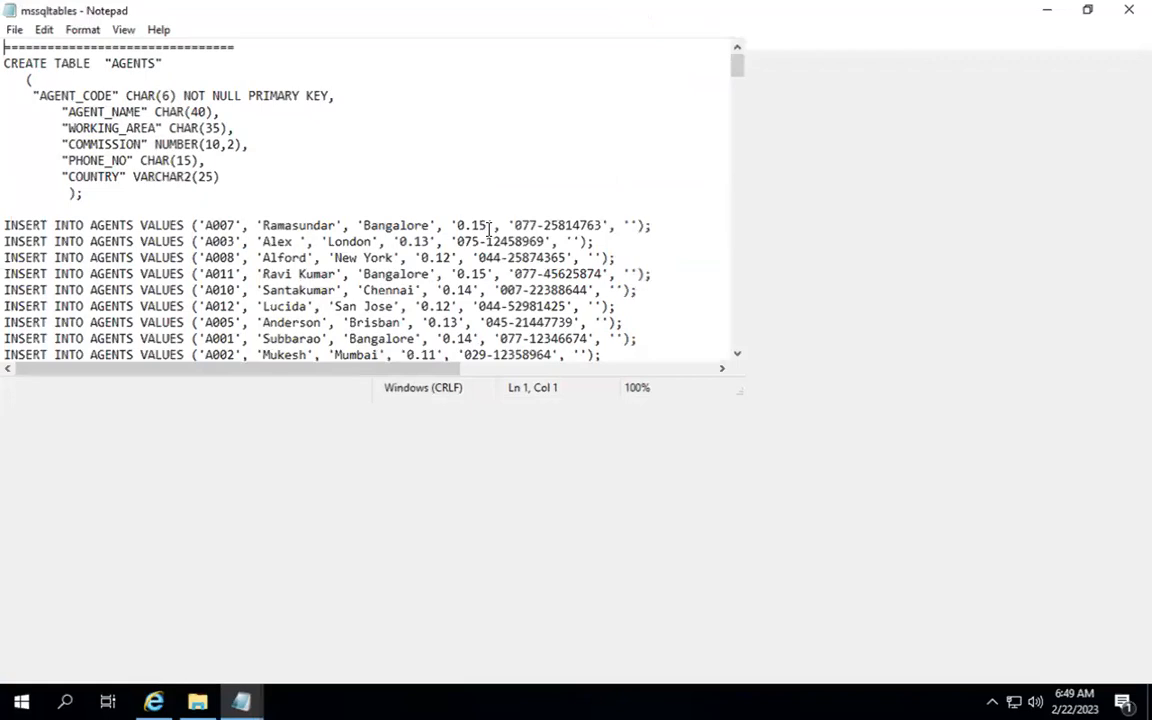
scroll(488, 229, down, 5)
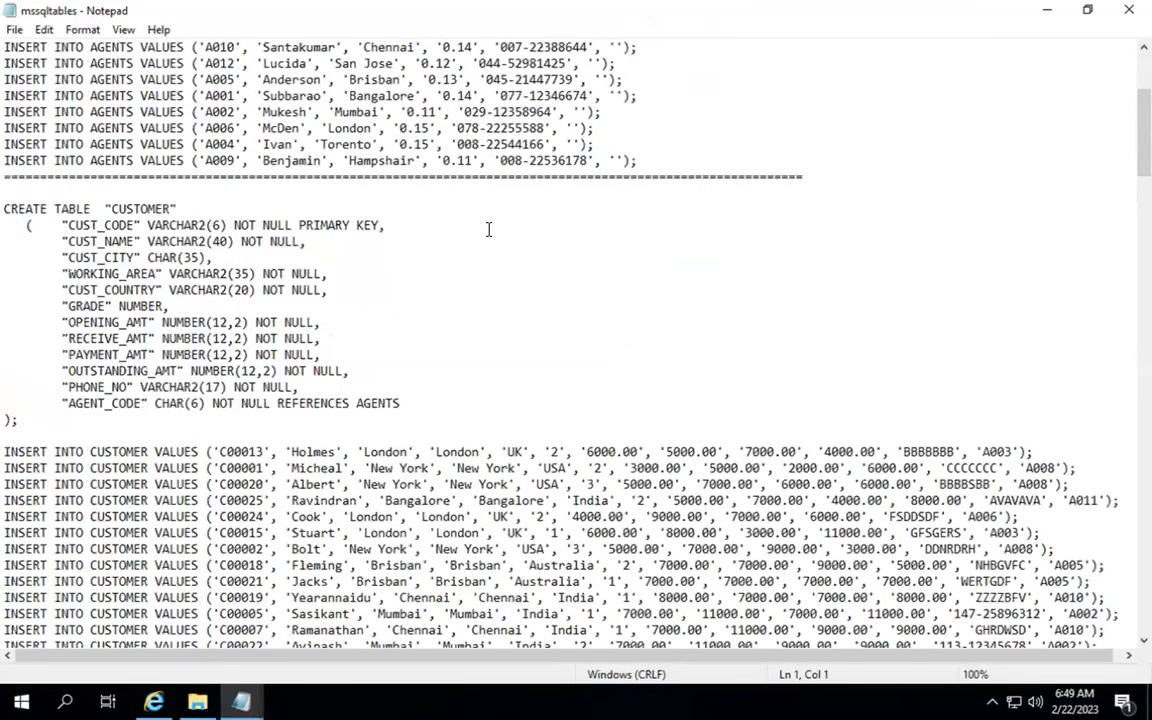
scroll(488, 229, down, 8)
scroll(488, 229, down, 15)
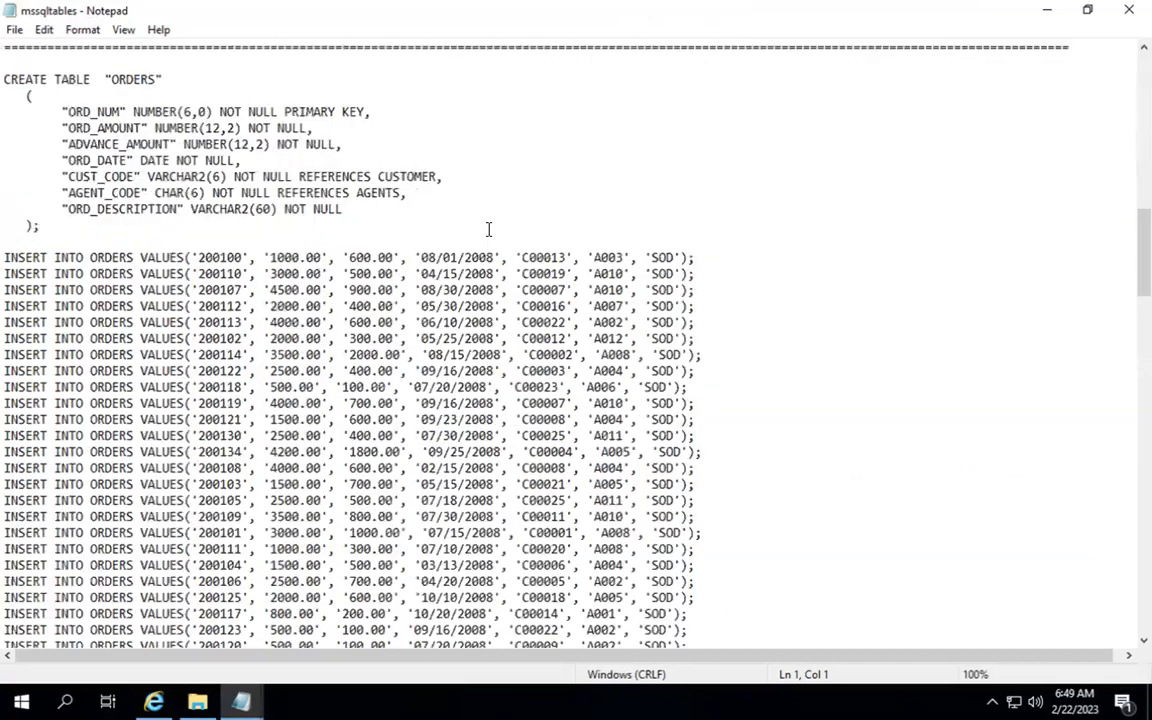
scroll(488, 229, up, 20)
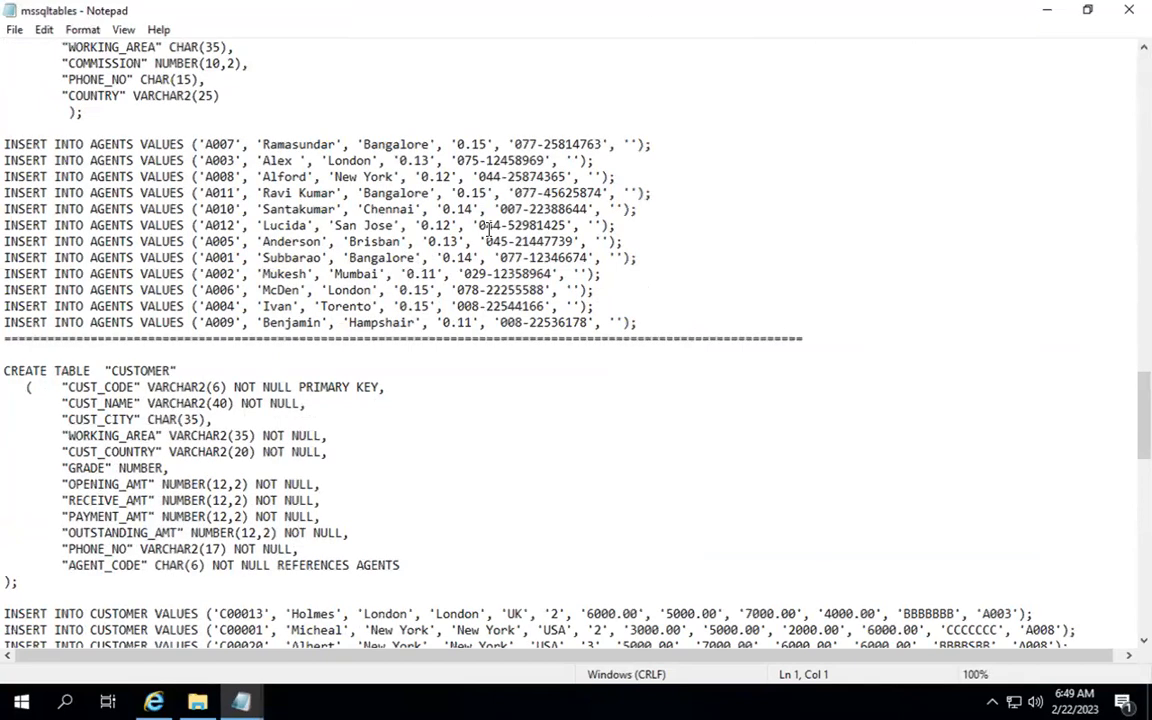
scroll(489, 229, down, 7)
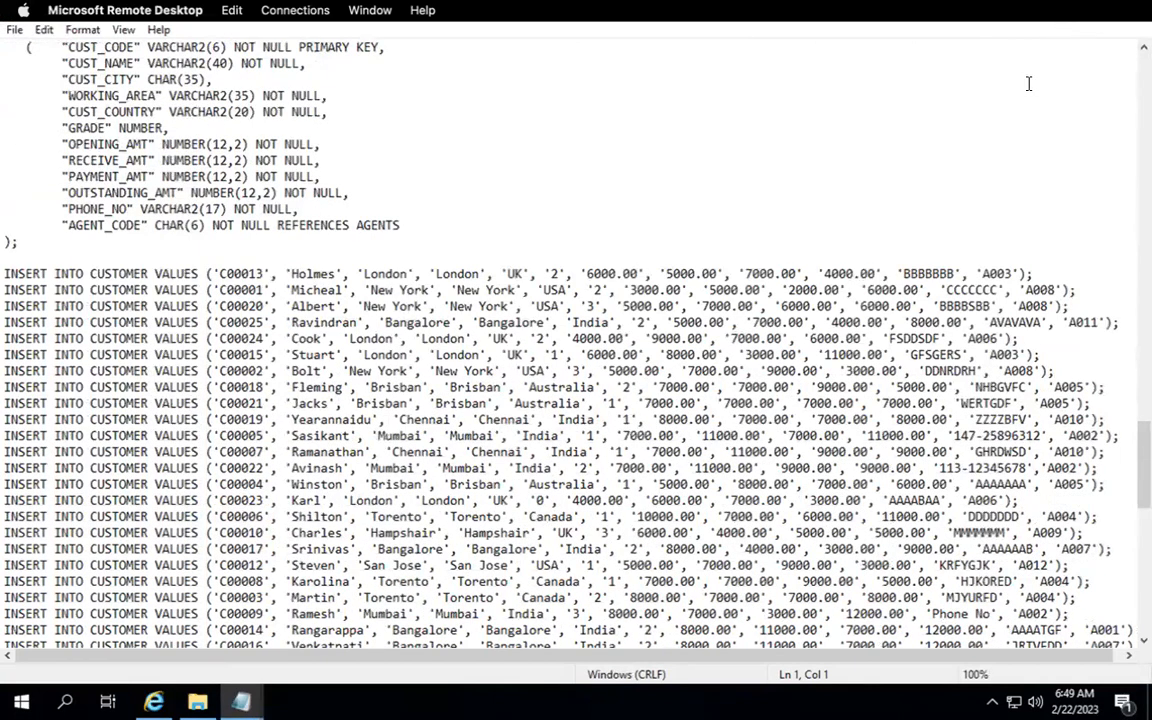
click(1029, 83)
click(1046, 10)
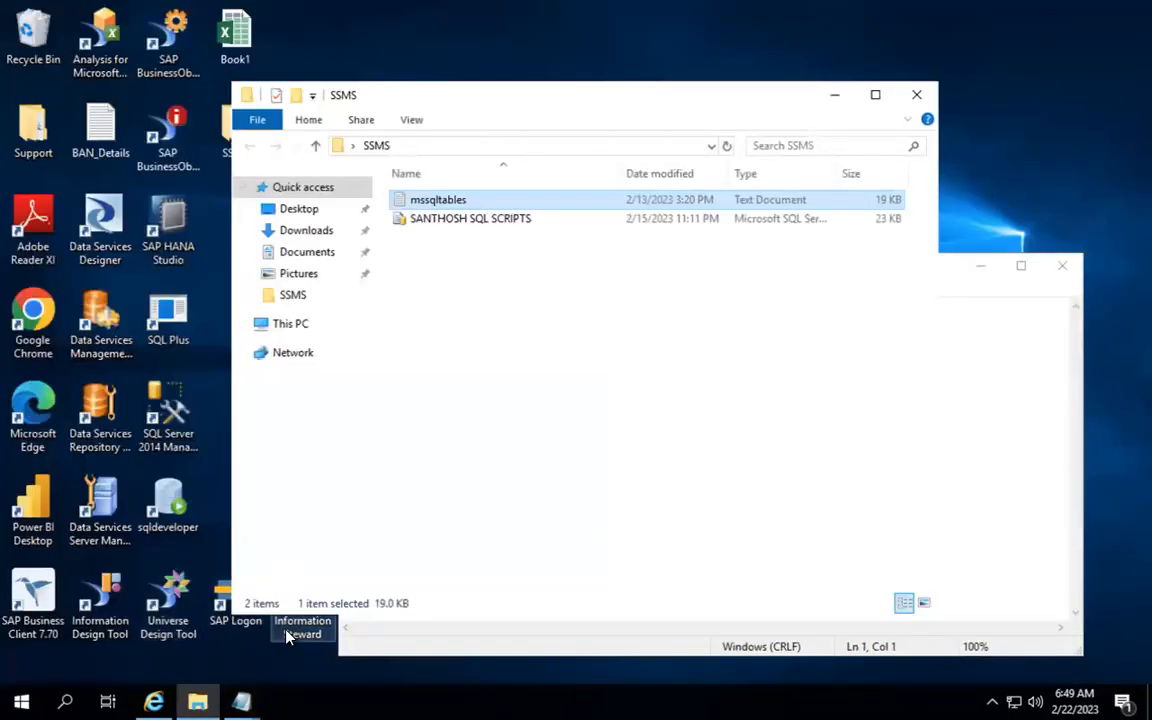
Step: Log in to BW74SYS3 with SQL Server Authentication and open a blank query window
double_click(167, 412)
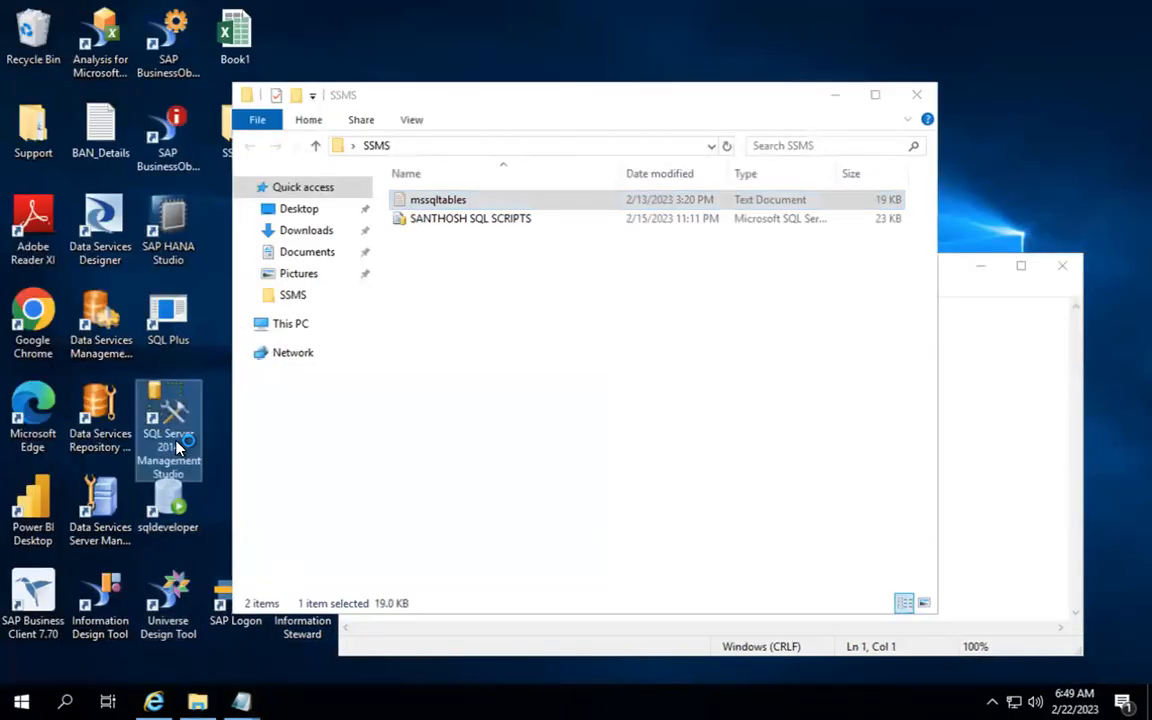
click(990, 401)
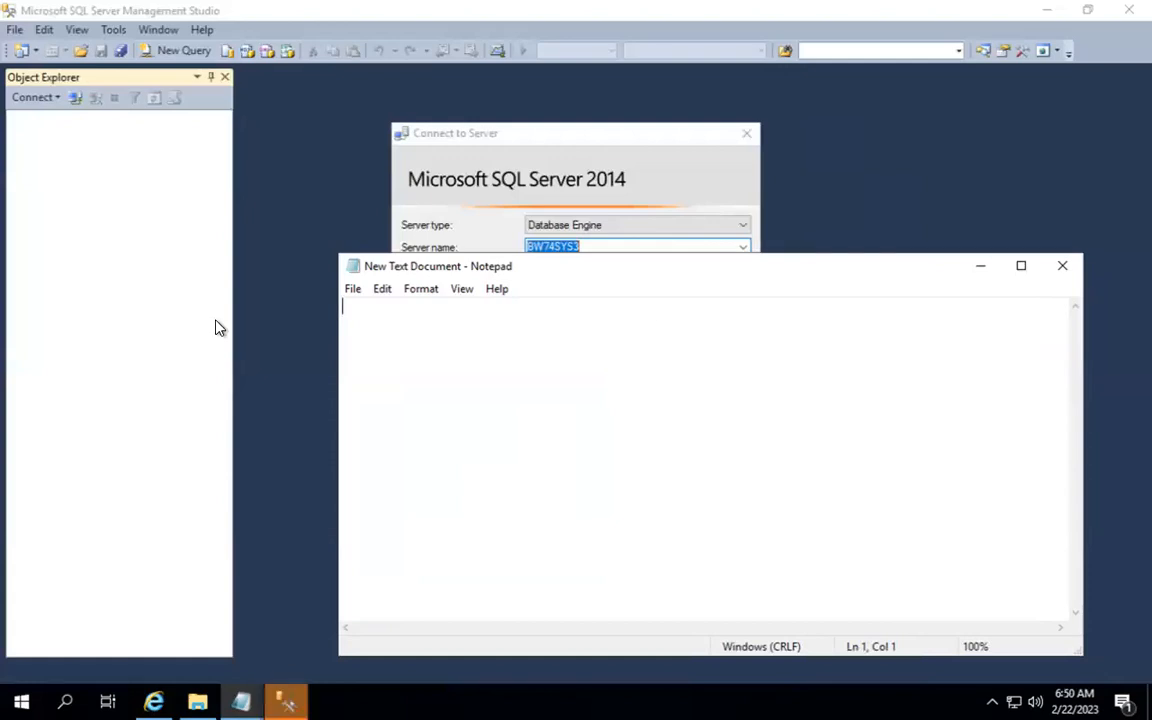
click(601, 187)
click(560, 313)
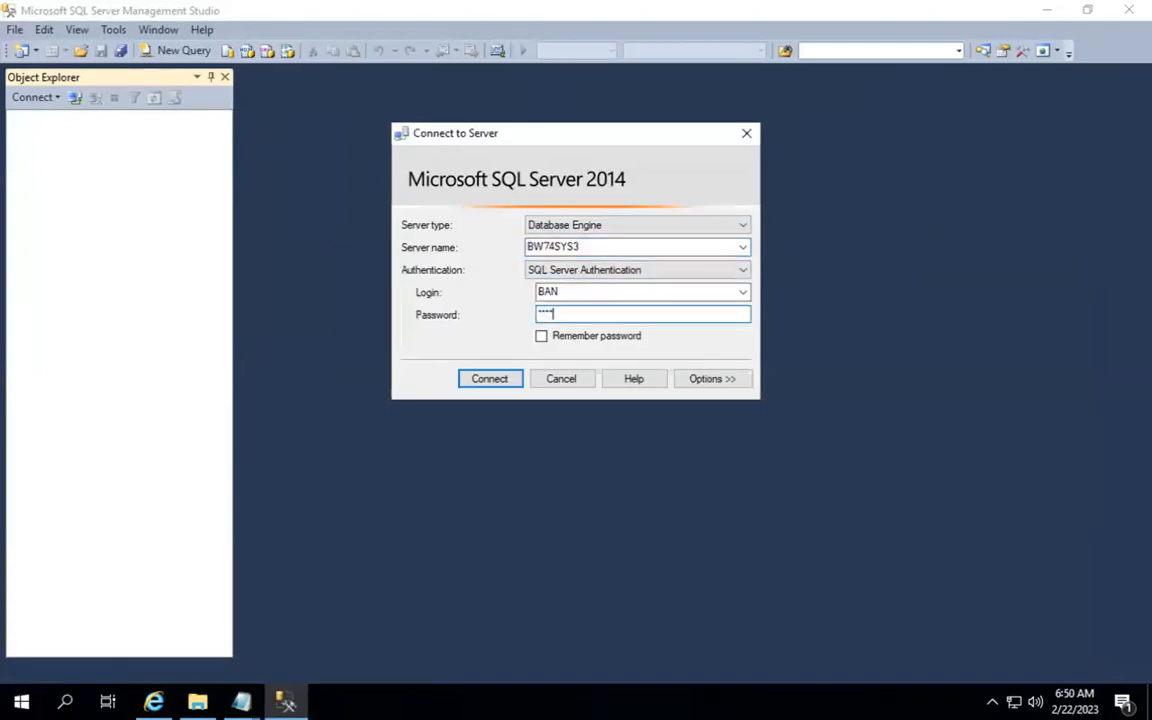
key(Return)
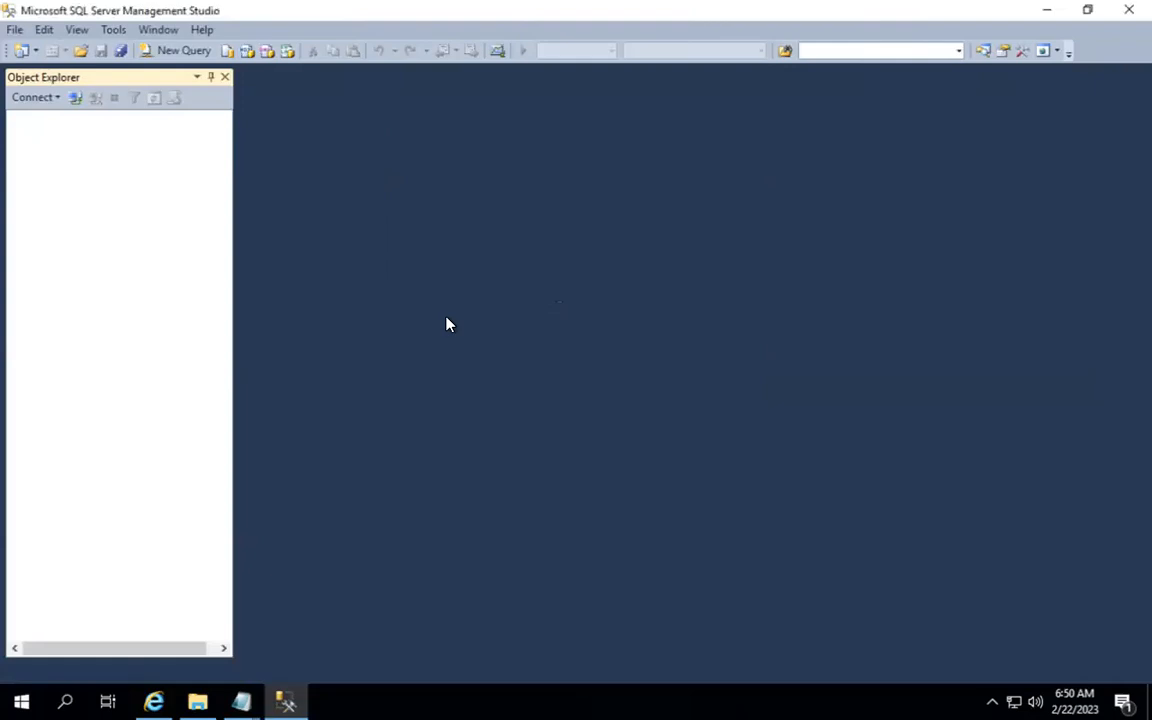
click(175, 51)
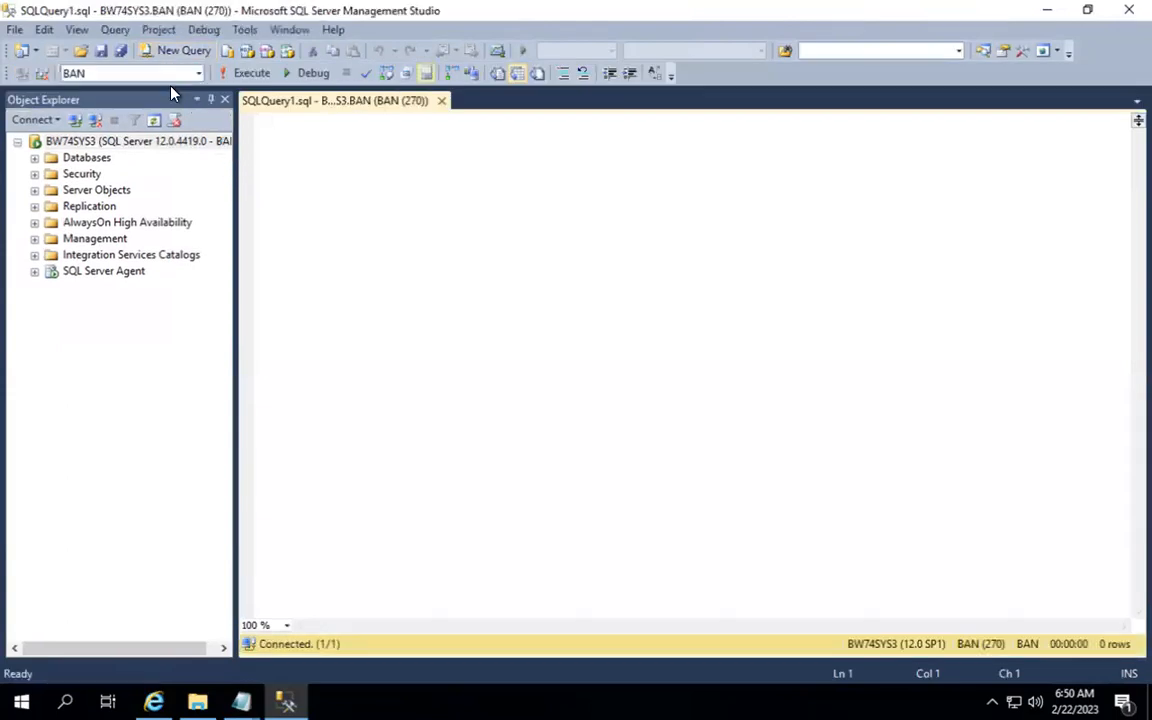
Step: Switch the active query database to SANTHOSH
click(157, 75)
text(SANTHOSH)
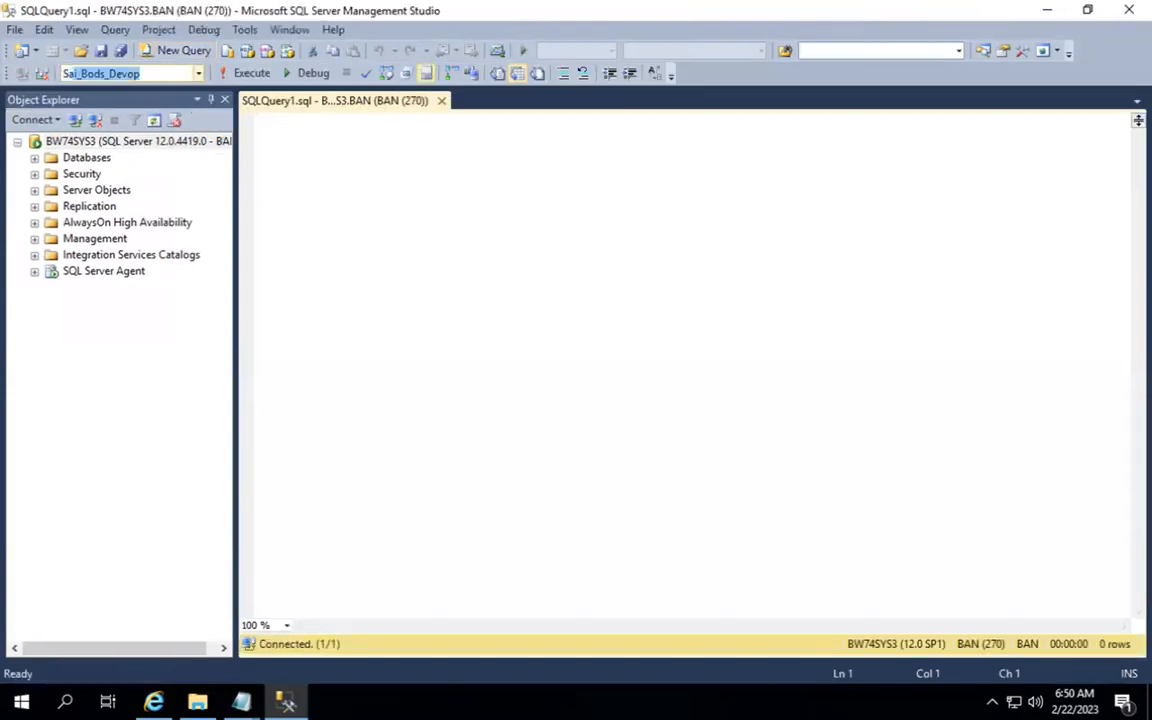
key(Return)
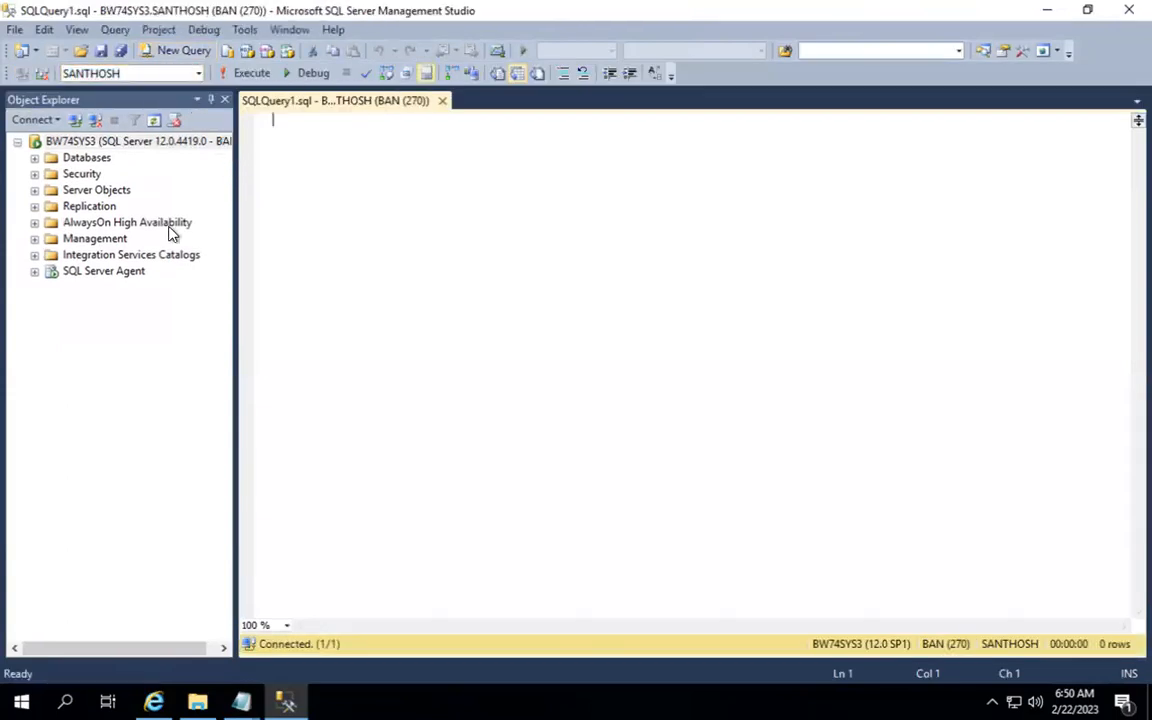
Step: Run Select Top 1000 Rows on the SANTHOSH database's dbo.CUSTOMER table
click(34, 157)
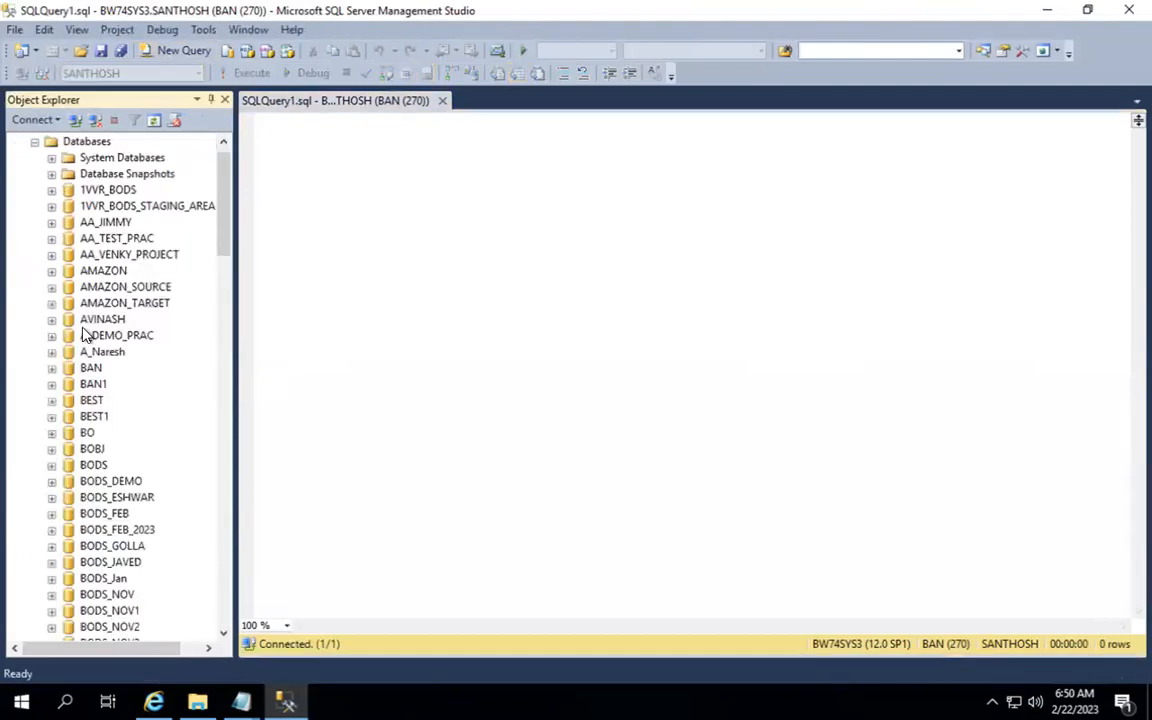
scroll(90, 340, down, 20)
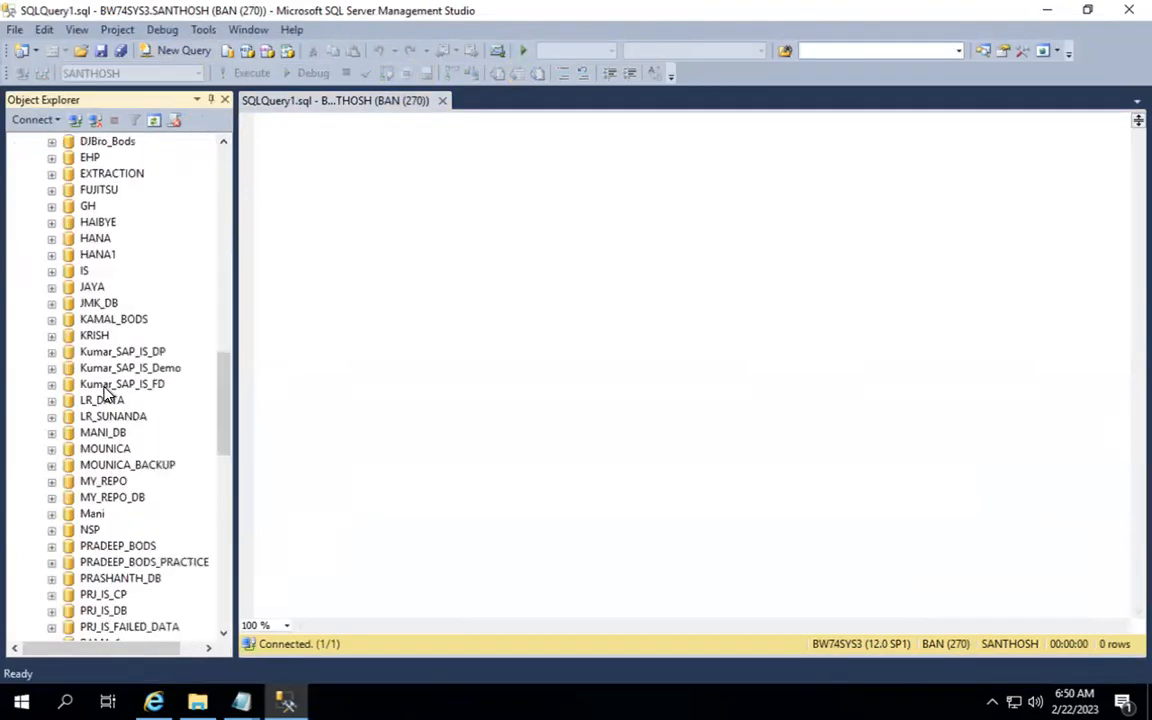
scroll(108, 392, down, 5)
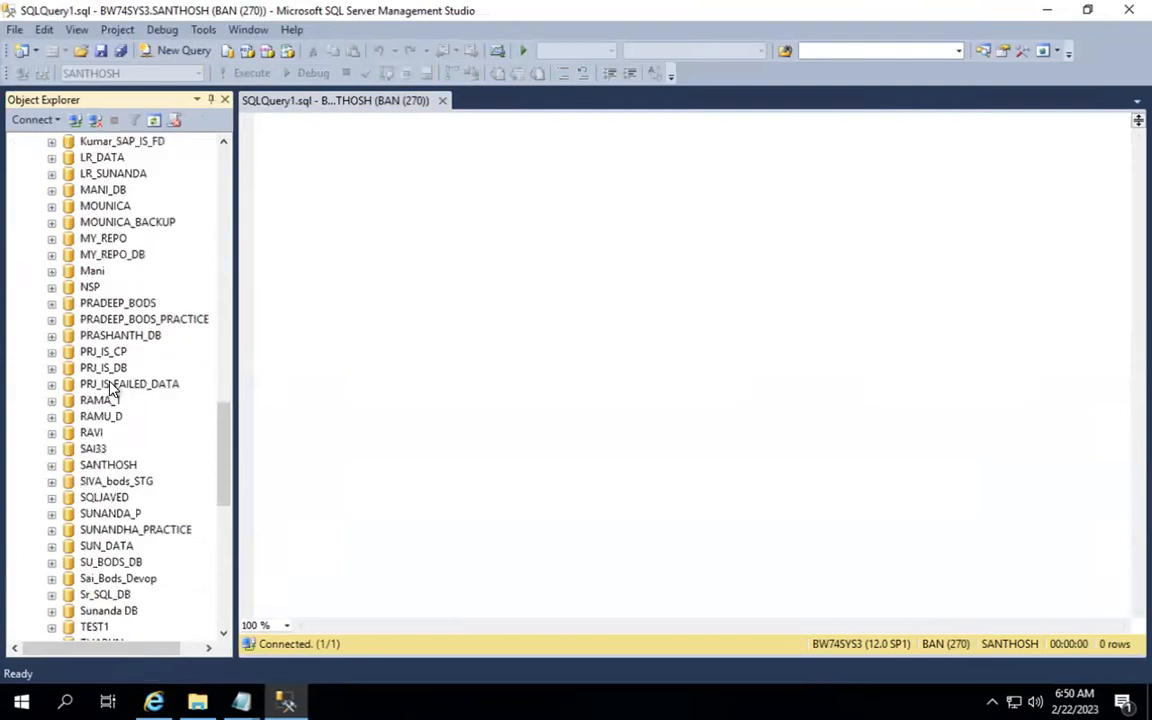
click(52, 465)
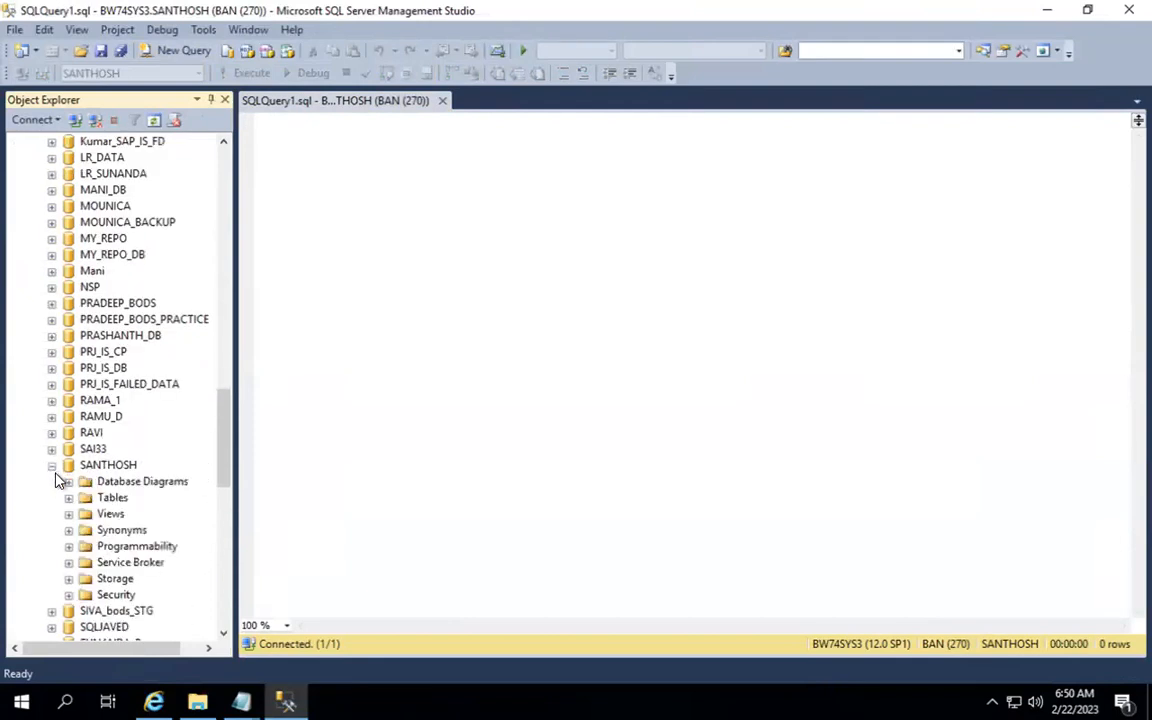
click(68, 498)
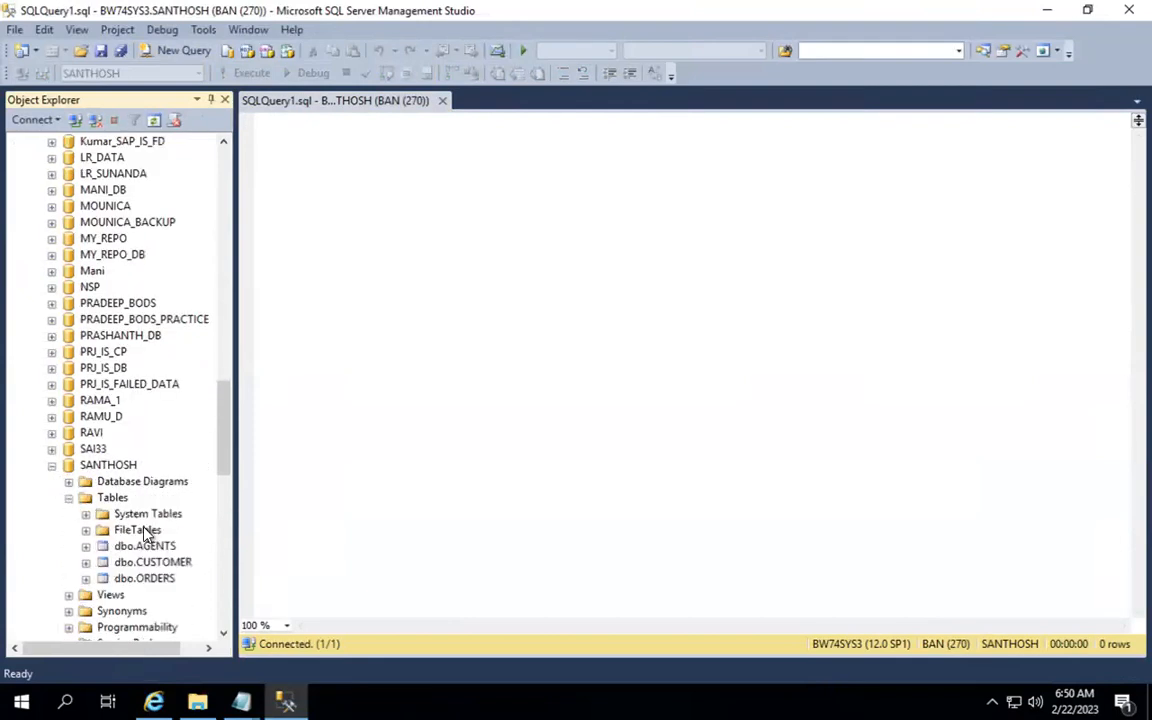
right_click(168, 564)
click(233, 358)
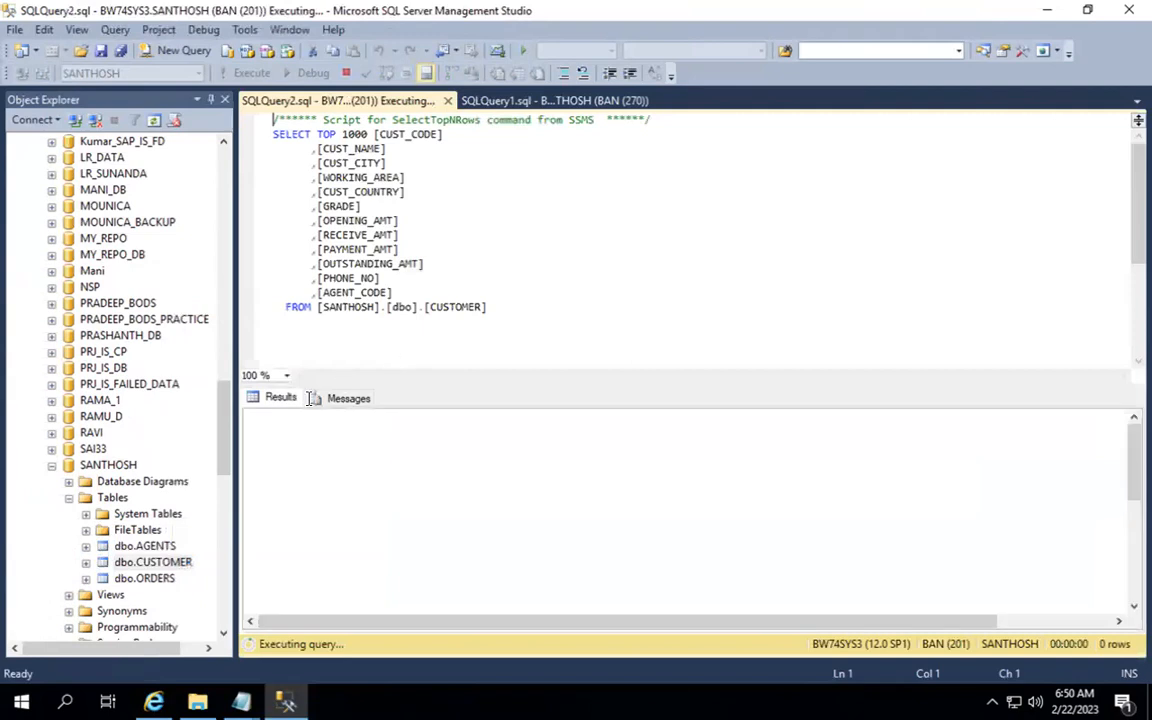
Step: Paste the 25 CUSTOMER result rows into the blank Notepad document and save it
click(262, 417)
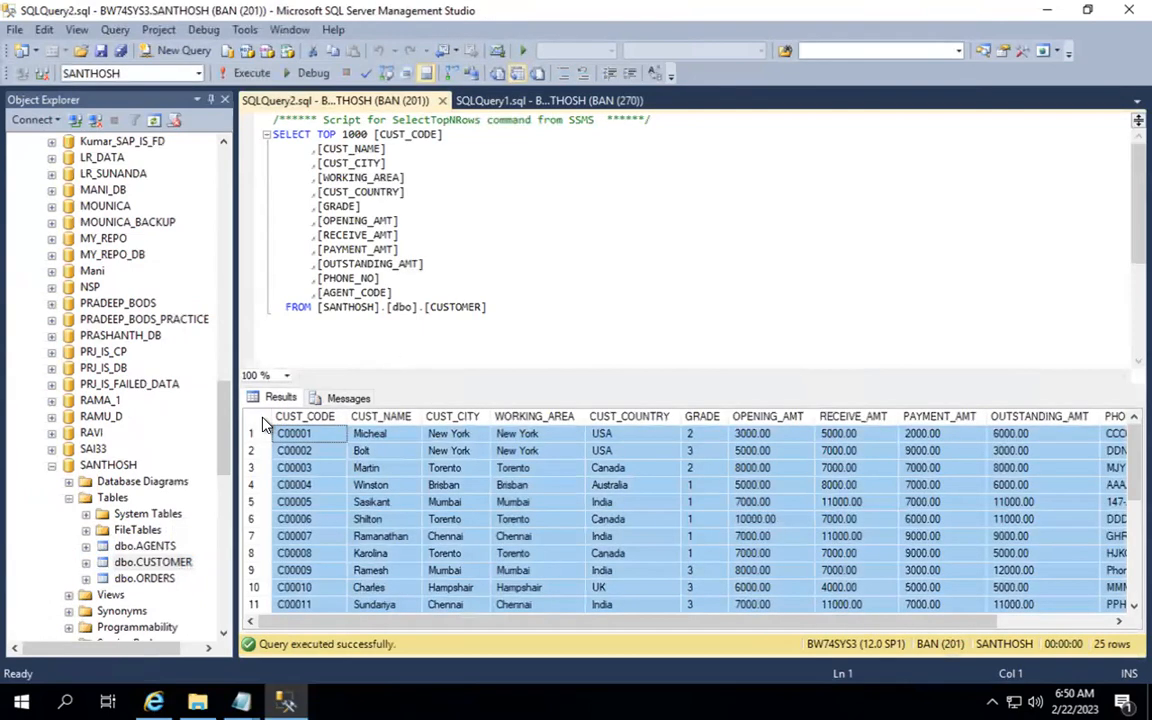
click(287, 702)
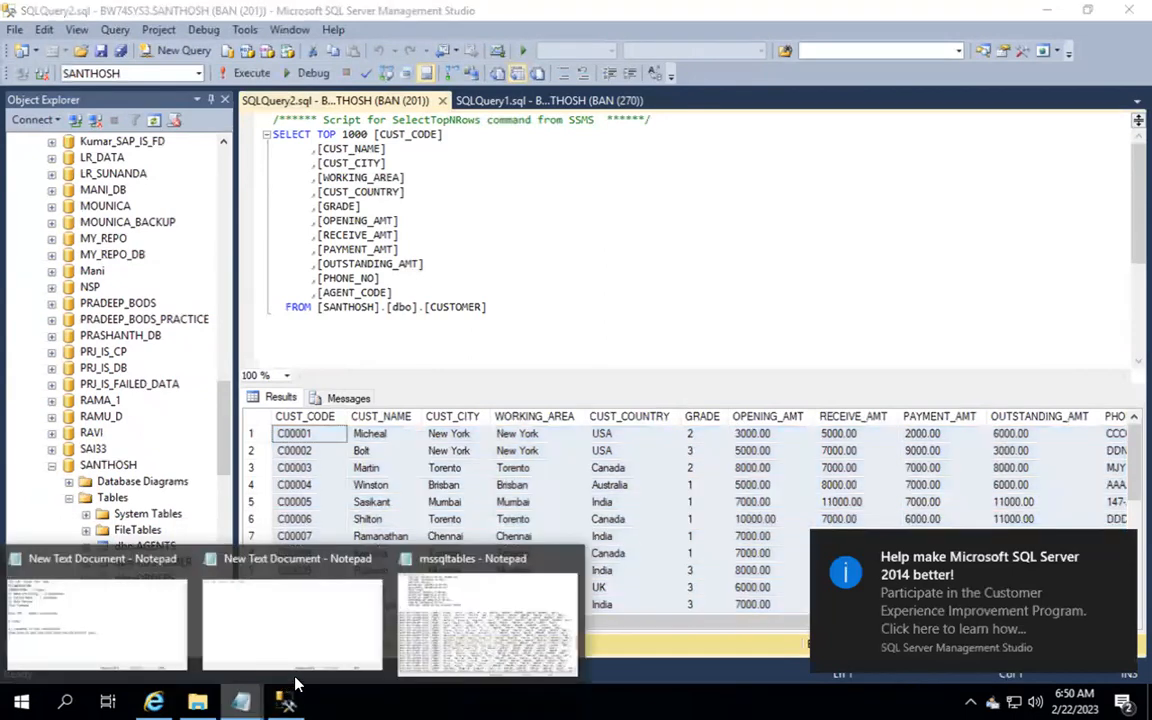
click(316, 640)
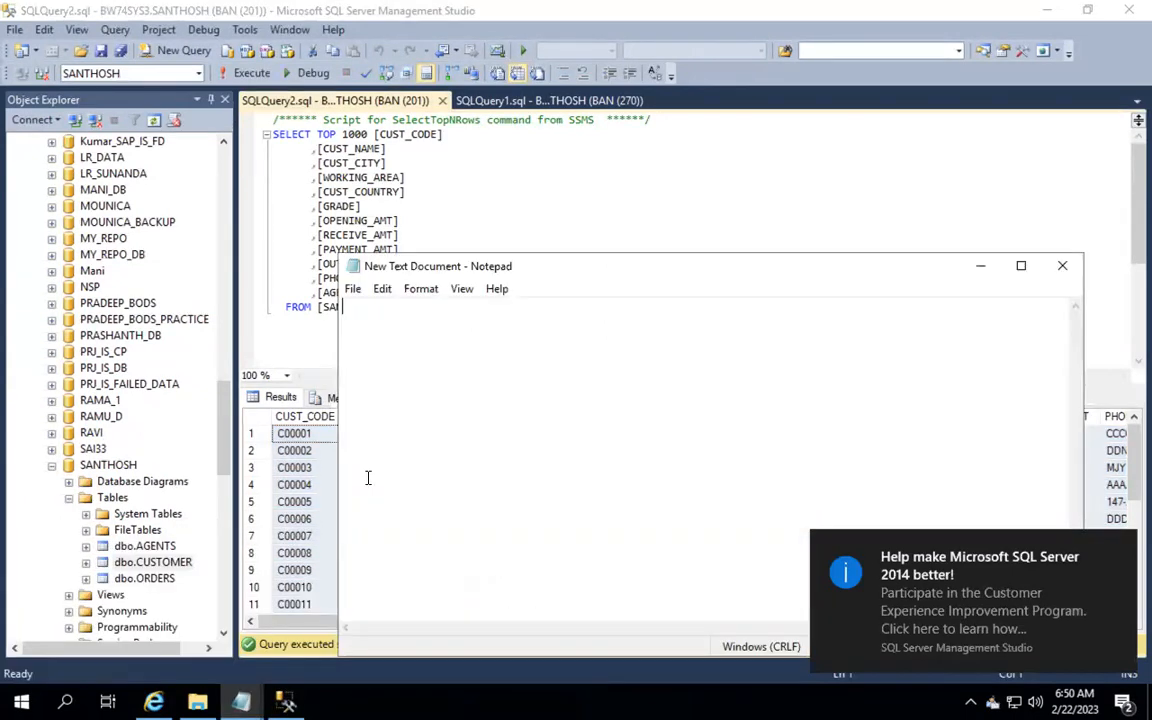
key(ctrl+v)
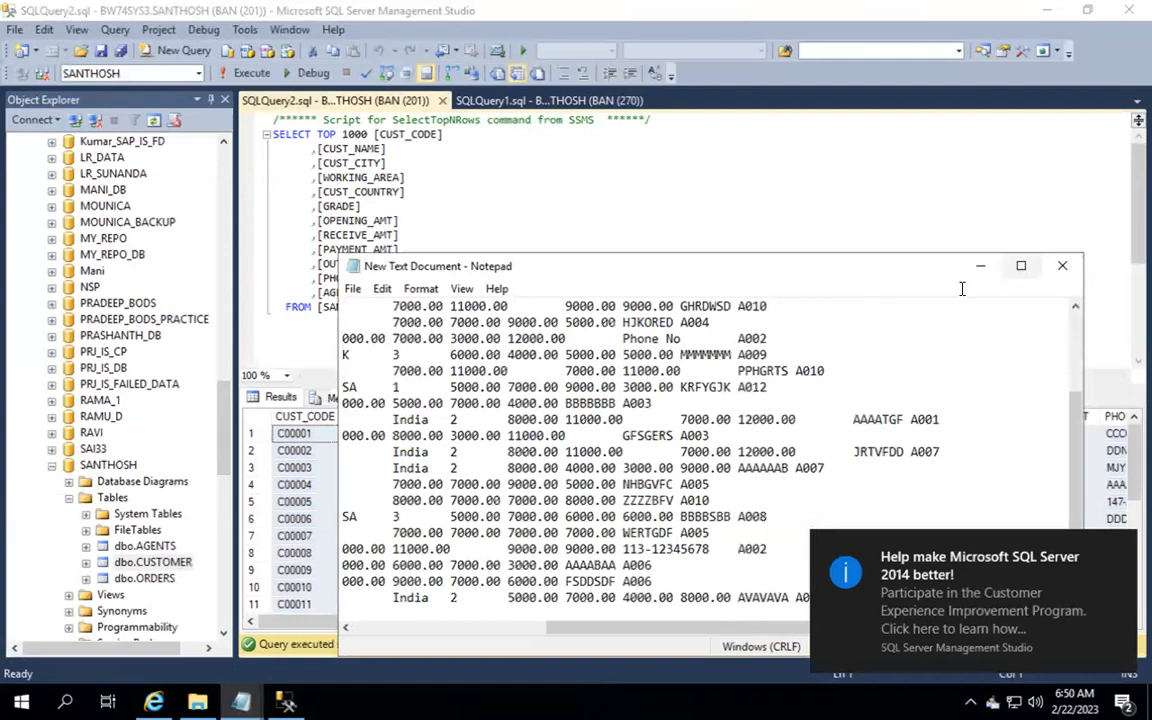
click(1020, 268)
click(40, 658)
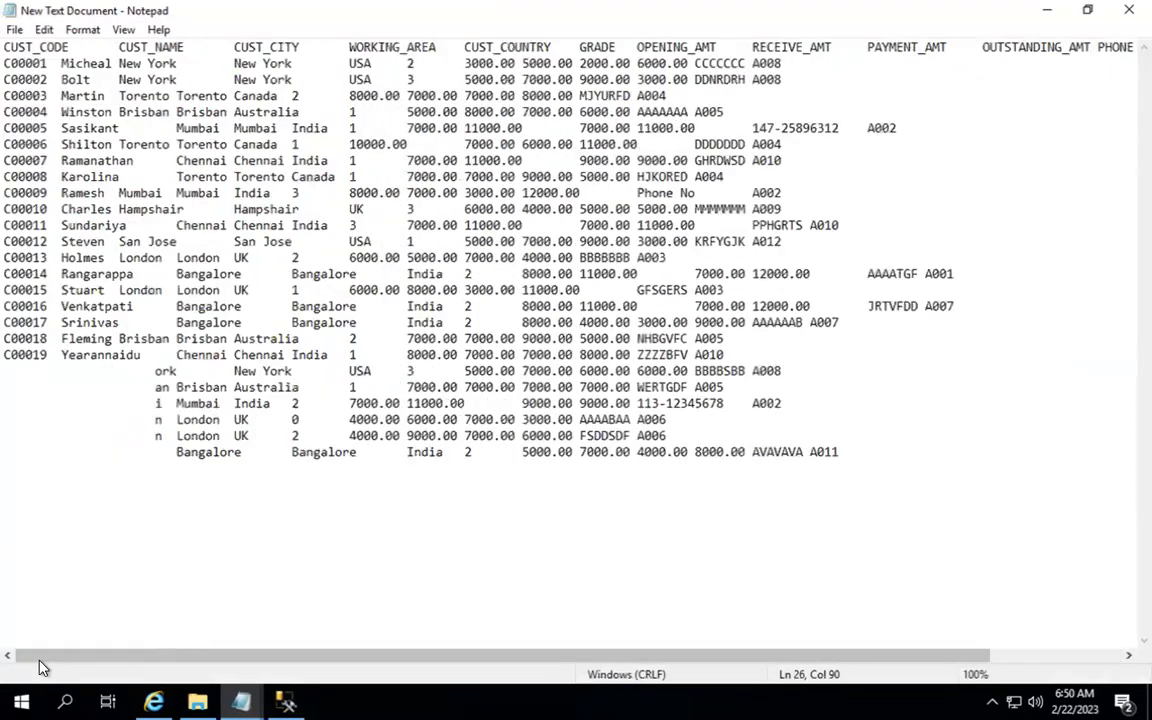
scroll(191, 522, right, 3)
scroll(191, 522, left, 3)
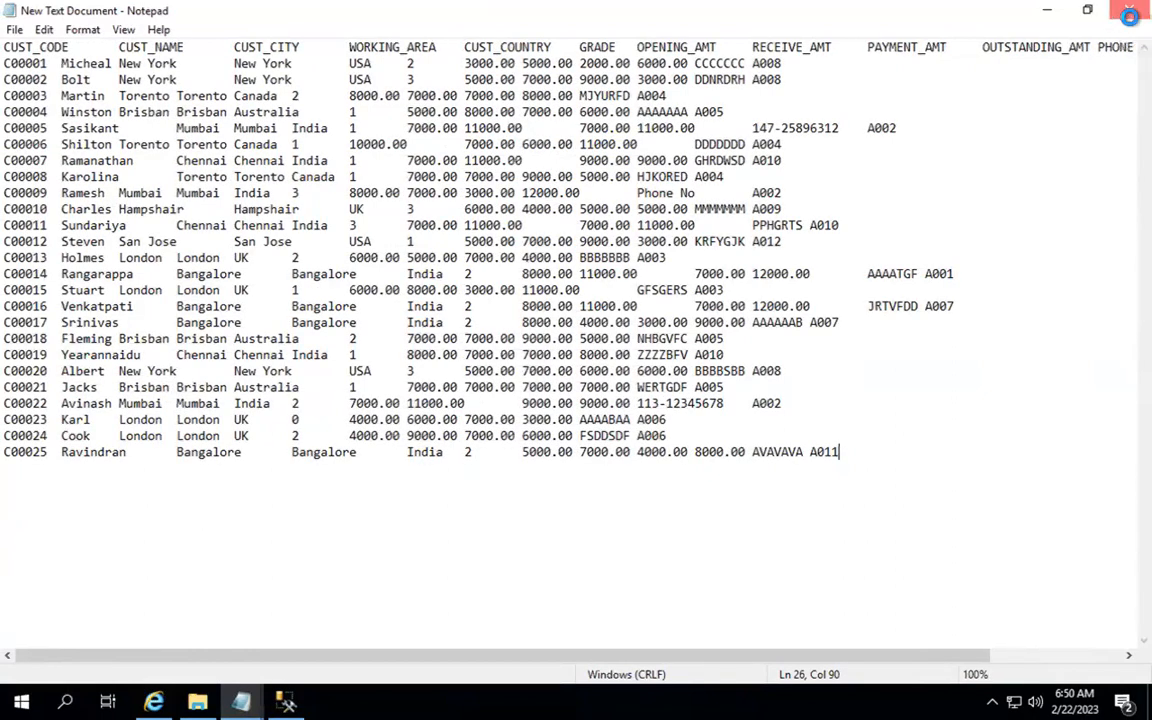
click(1121, 22)
click(530, 371)
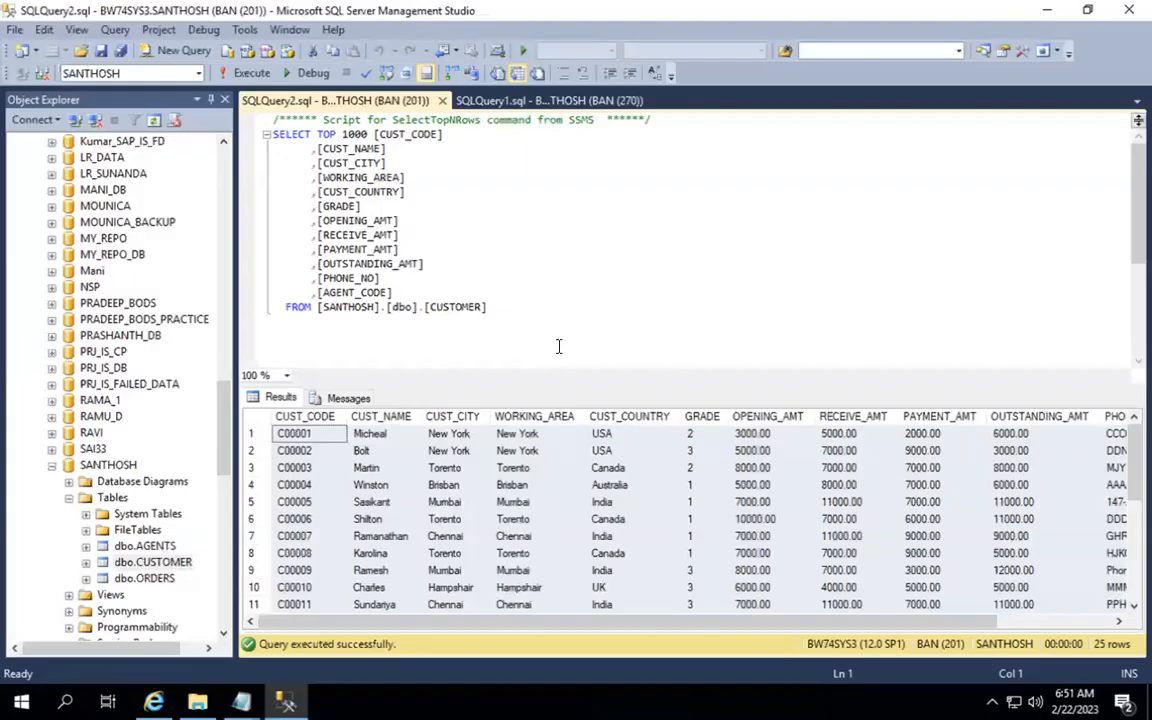
Step: Rename the desktop's New Text Document to Customer
click(1052, 14)
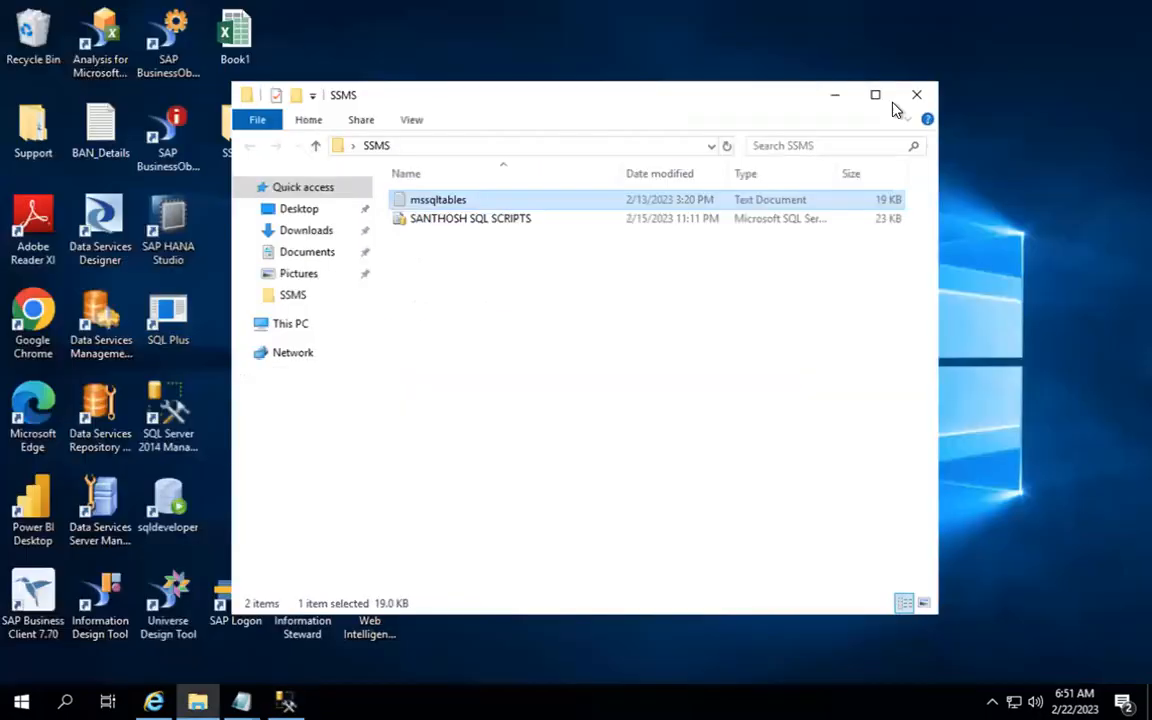
key(super+d)
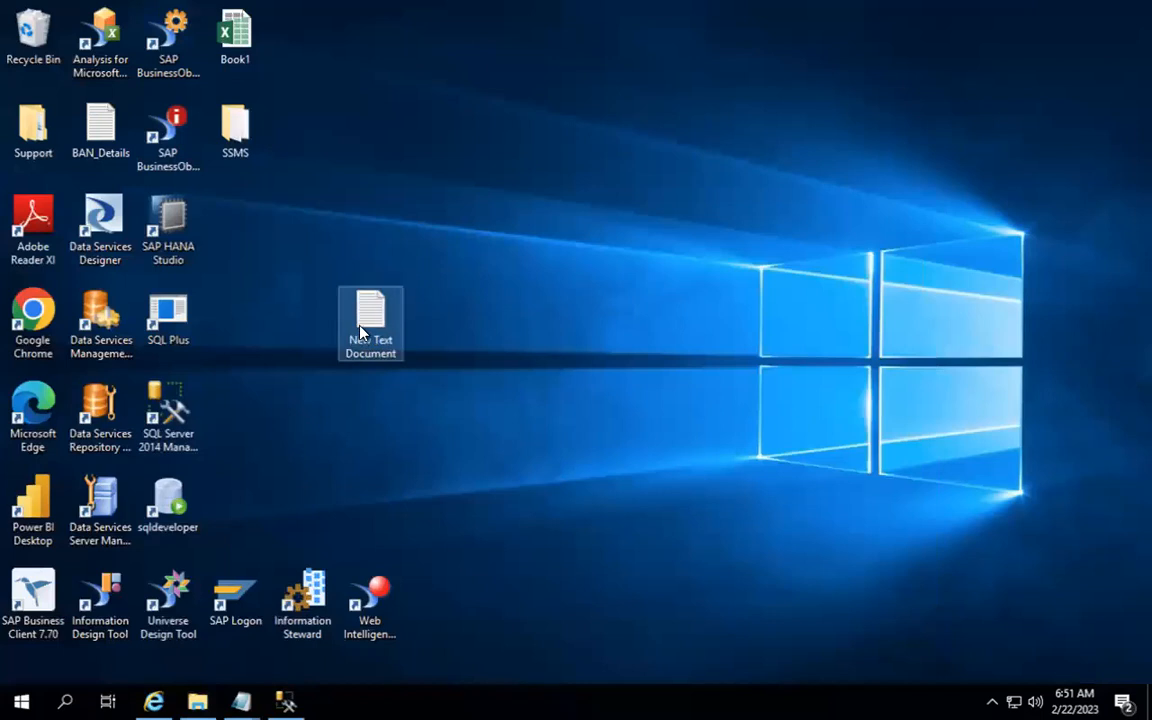
right_click(362, 305)
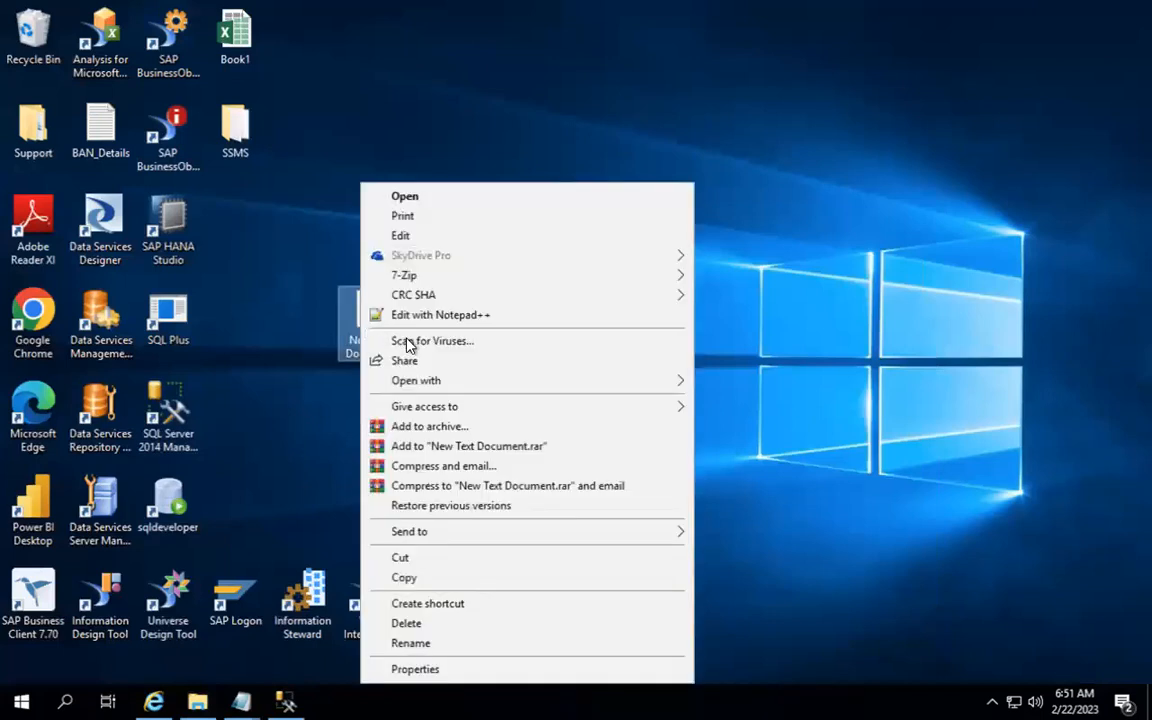
click(442, 643)
text(Customer)
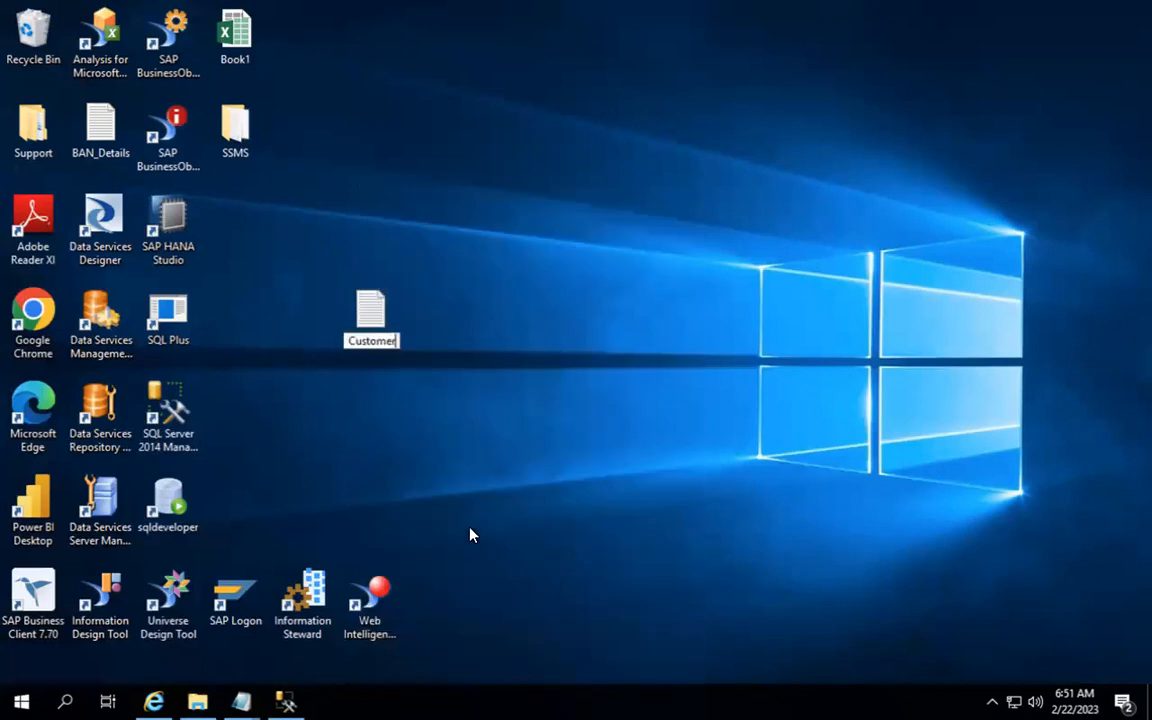
key(Return)
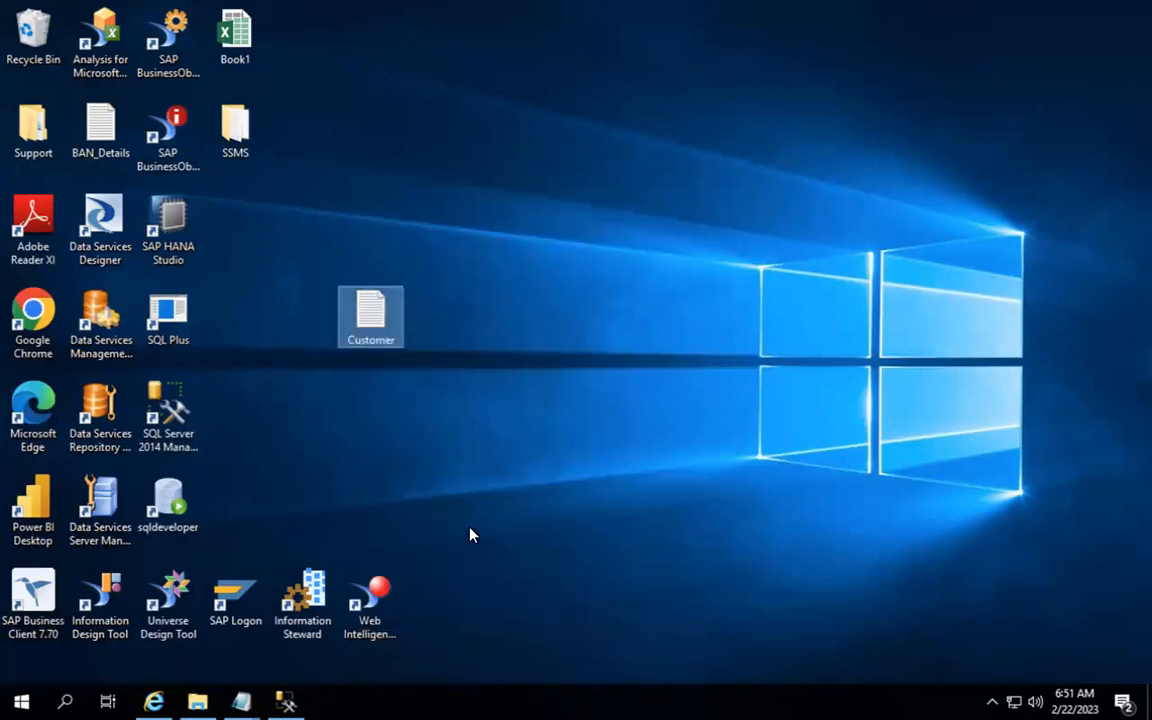
Step: Refresh the desktop and bring SAP Information Steward back in the browser
right_click(590, 335)
click(625, 379)
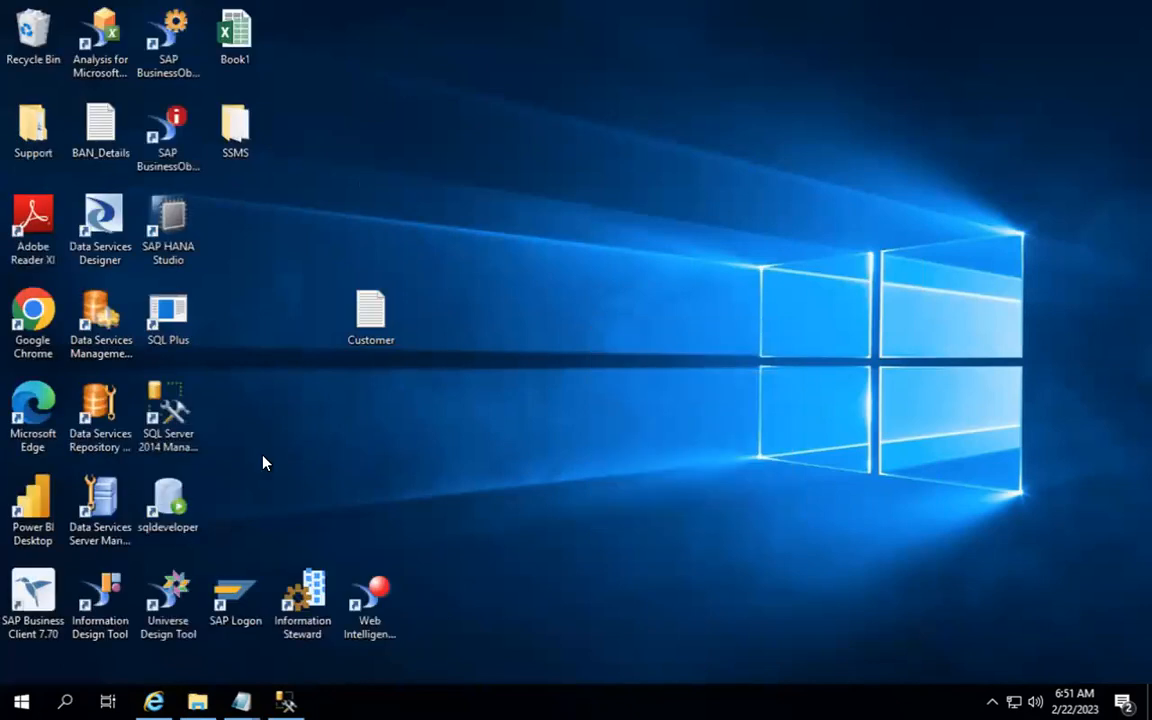
click(153, 701)
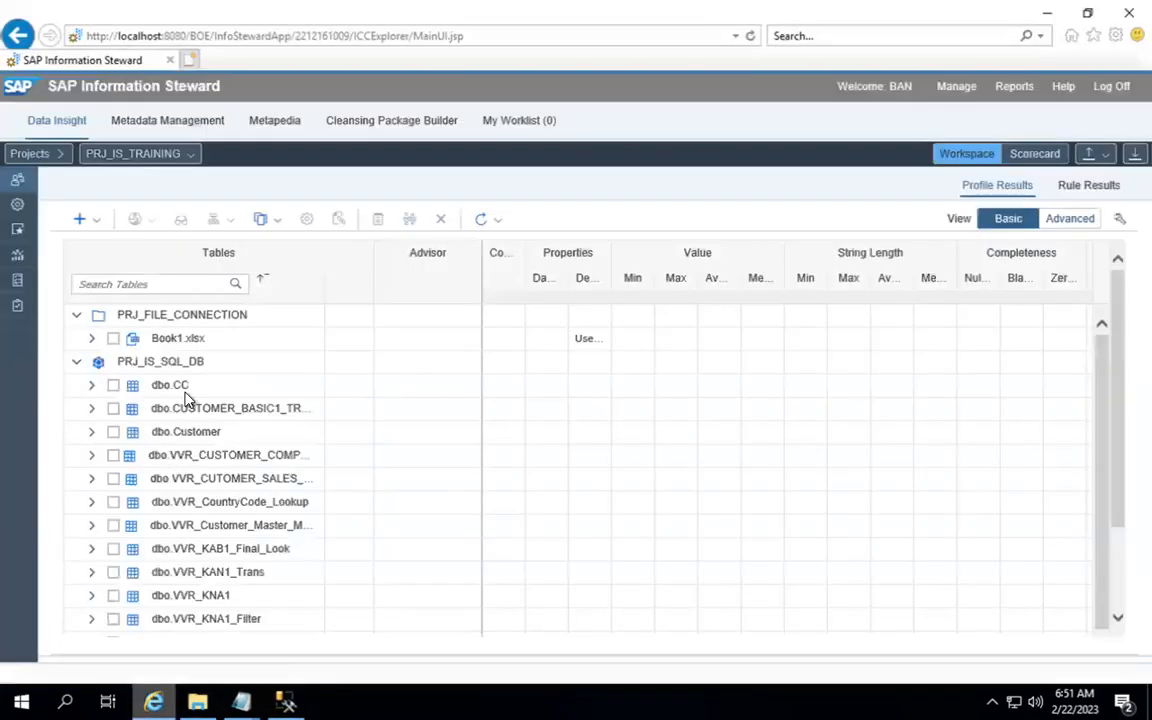
Step: Create a new Flat File Format under File Formats and list the files in PRJ_FILE_CONNECTION
click(18, 282)
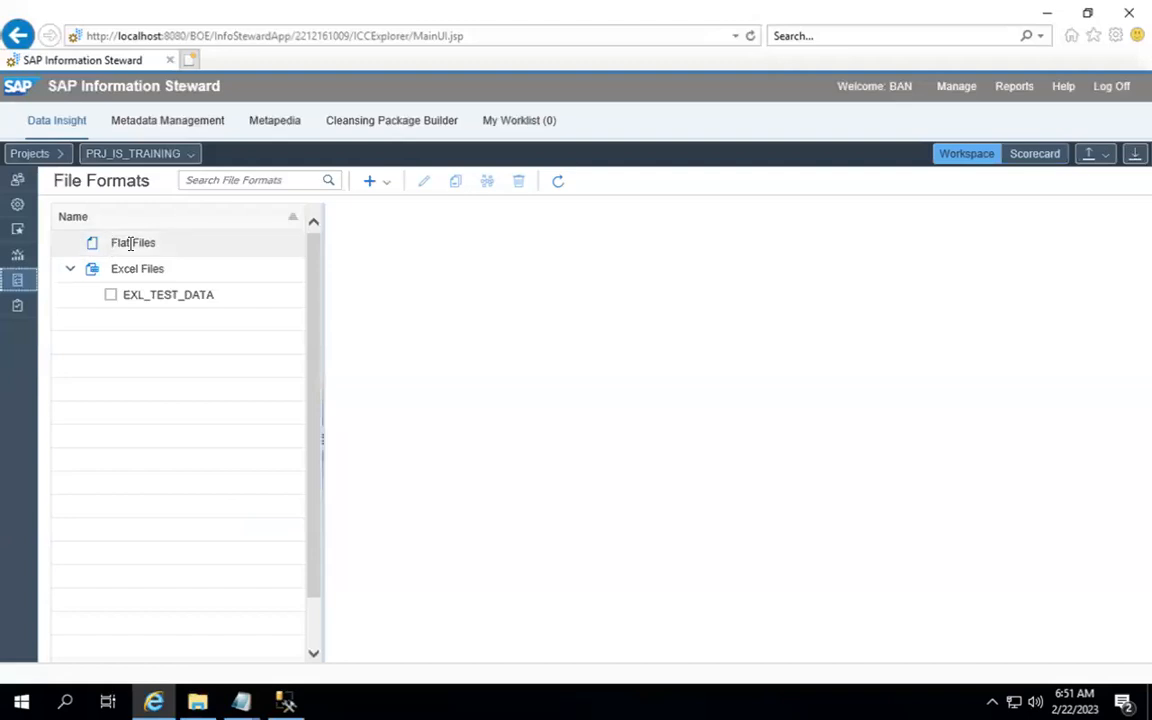
click(130, 243)
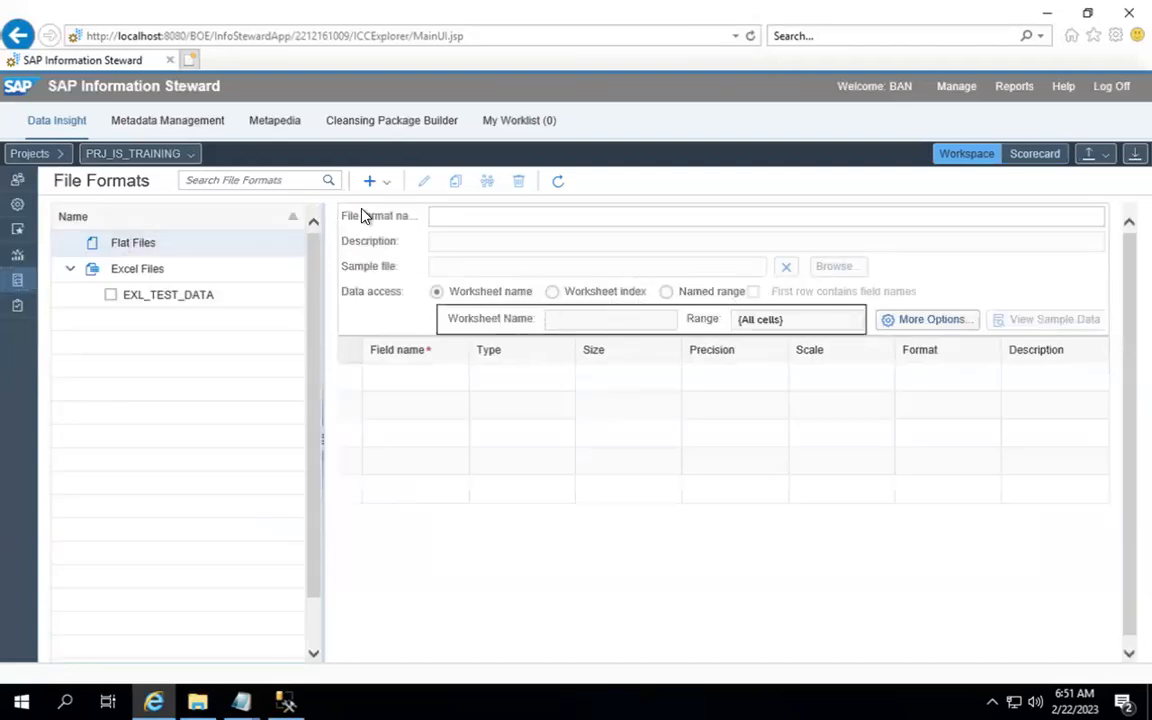
click(372, 183)
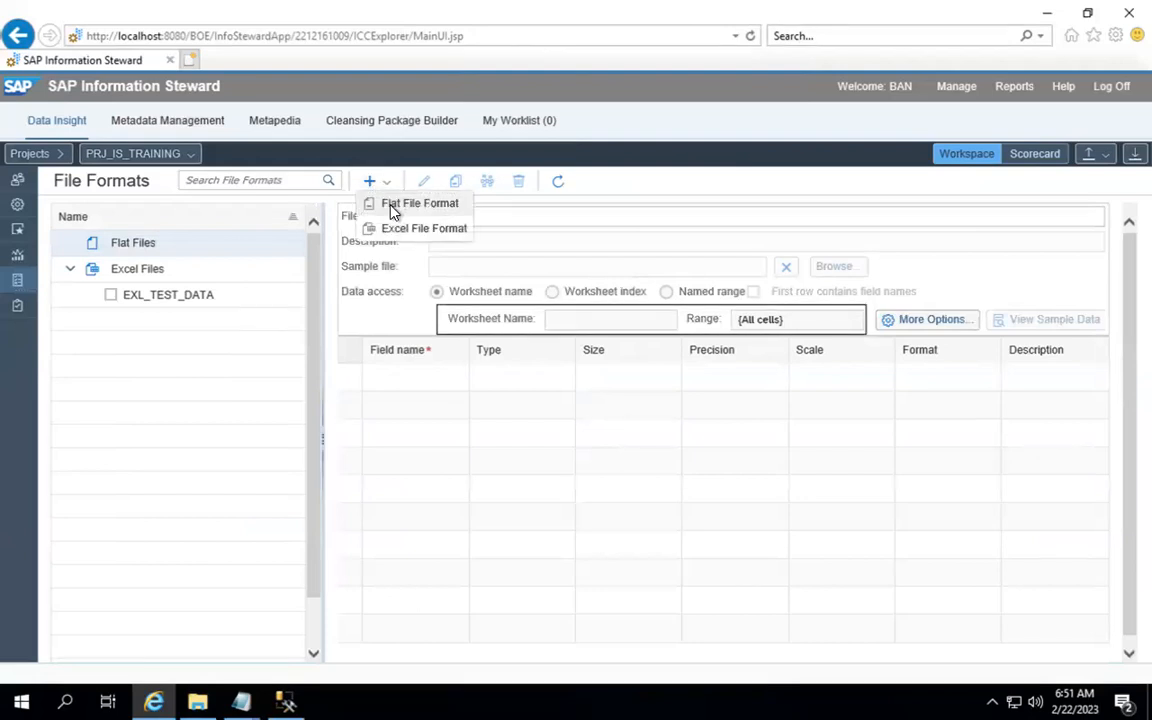
click(393, 207)
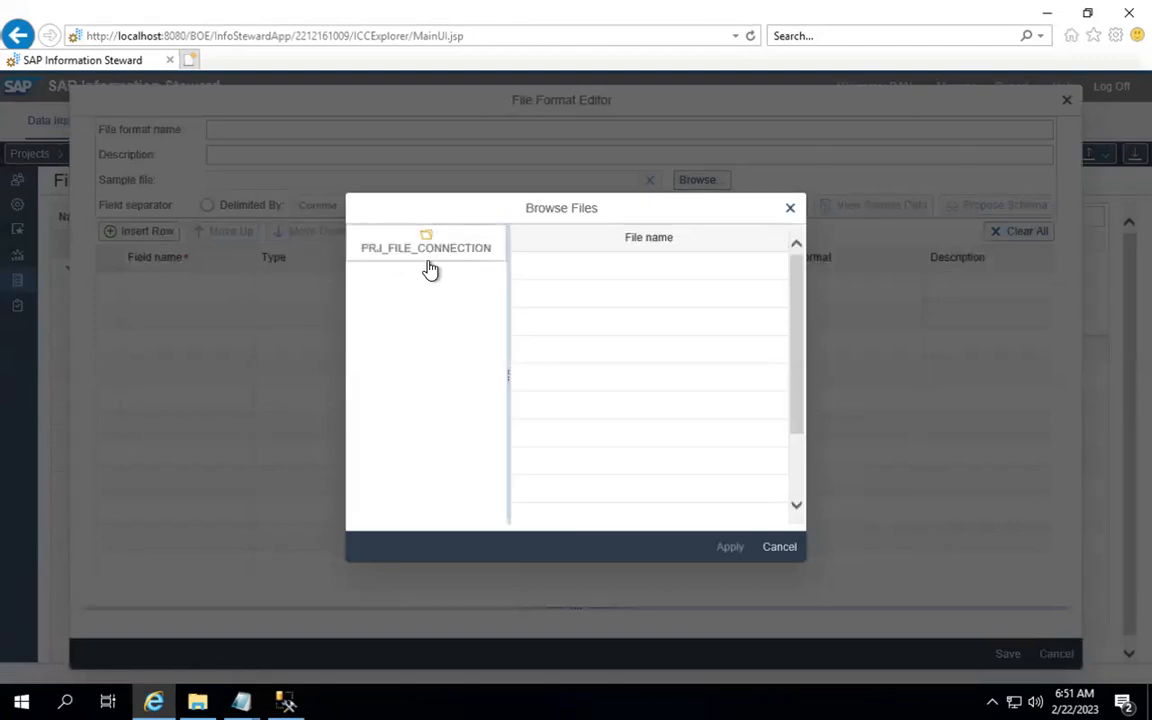
click(429, 255)
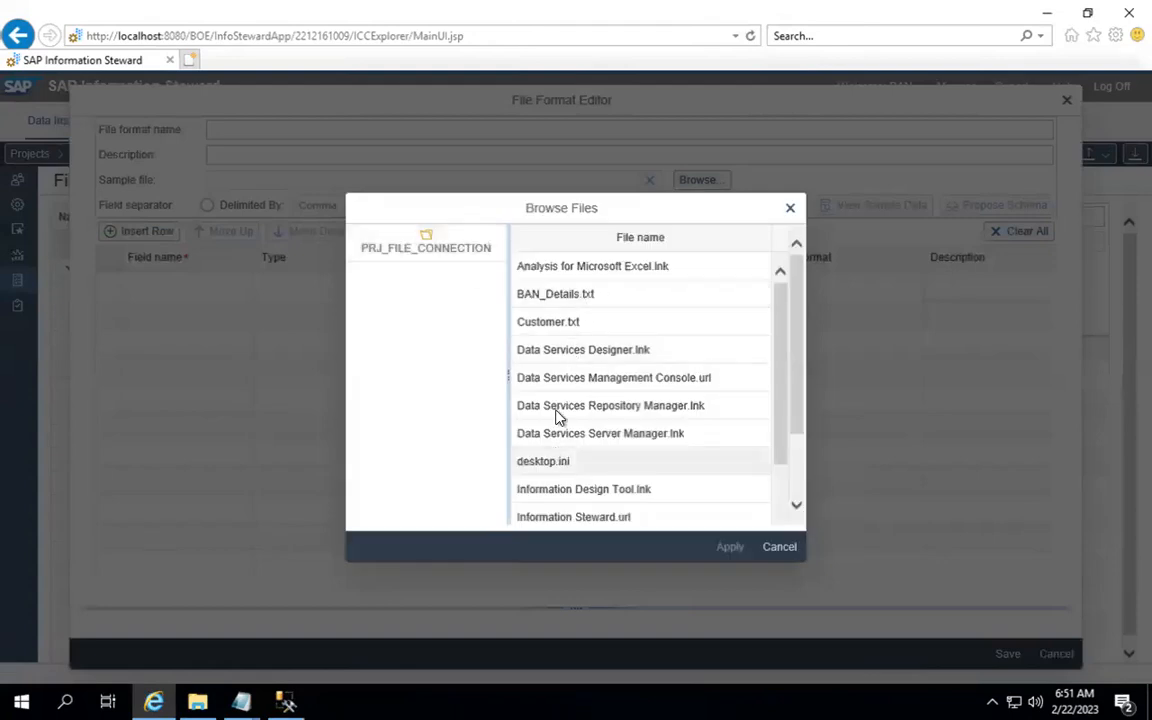
Step: Apply Customer.txt from PRJ_FILE_CONNECTION as the file format's sample file
click(660, 321)
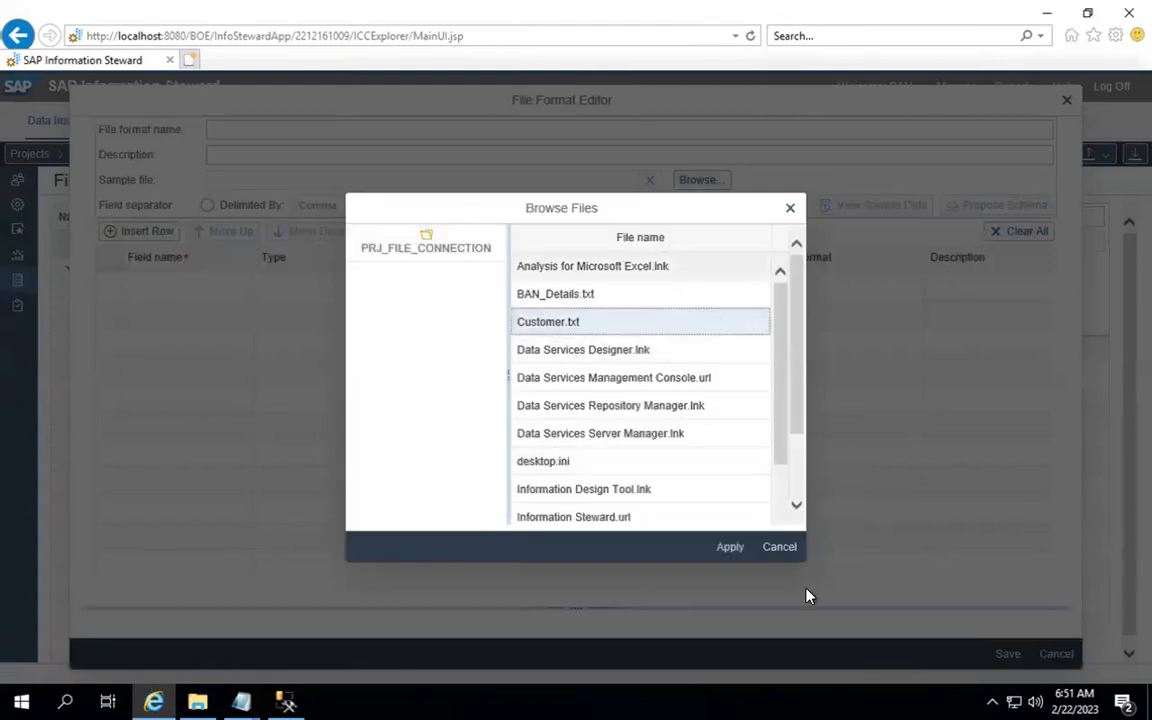
click(732, 547)
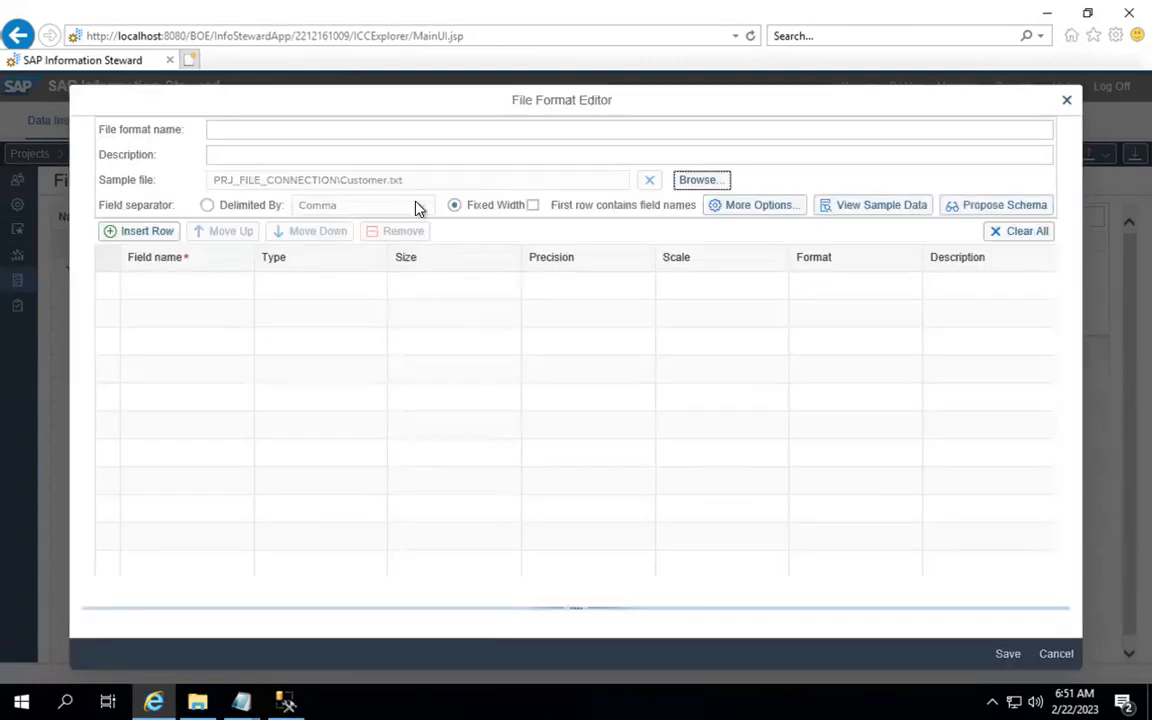
Step: Treat the first row as field names and set the field delimiter to Space
click(533, 207)
click(208, 208)
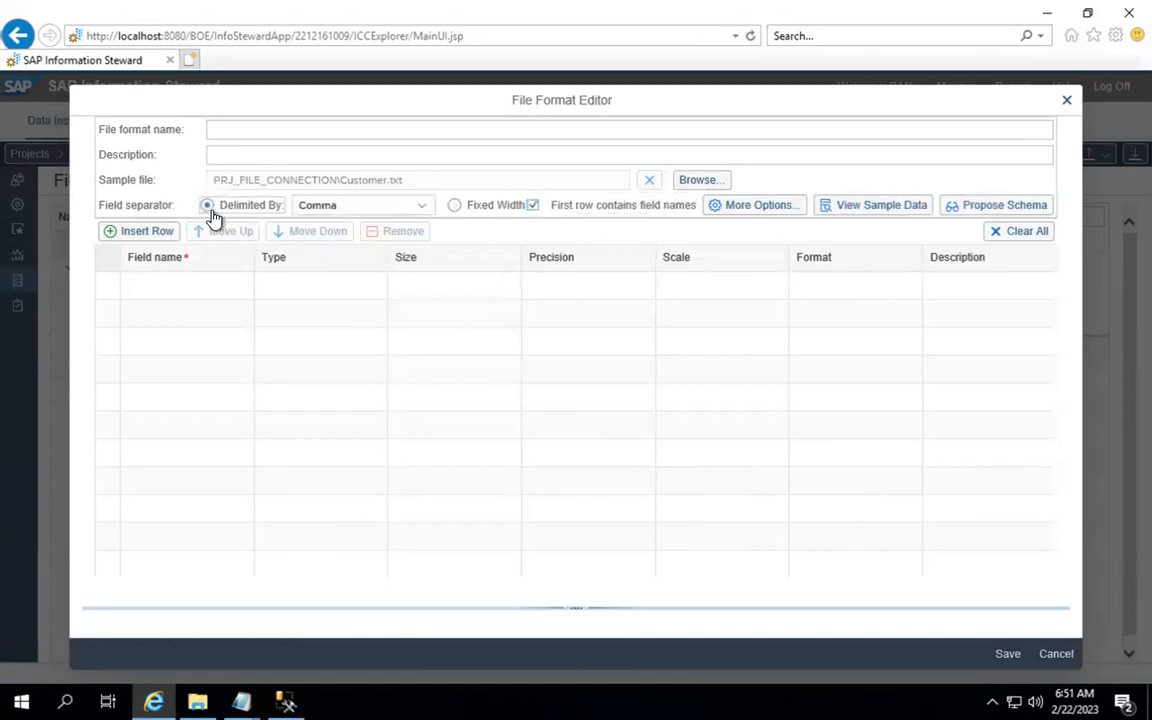
click(421, 209)
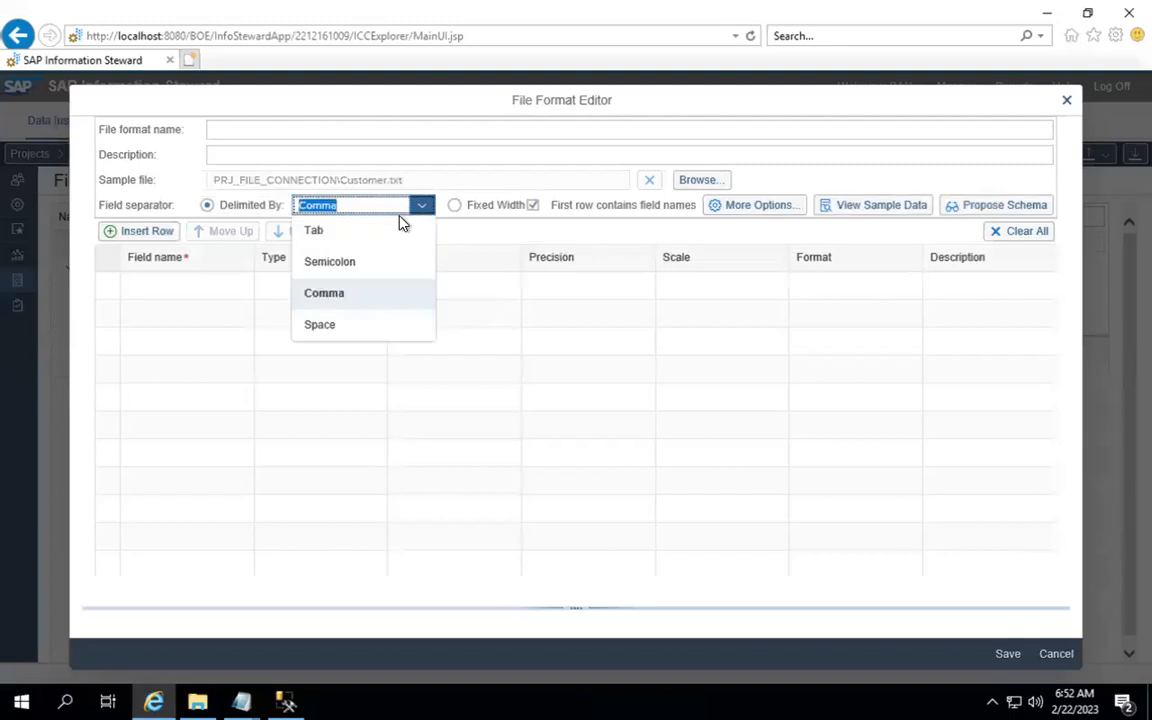
click(352, 329)
click(241, 700)
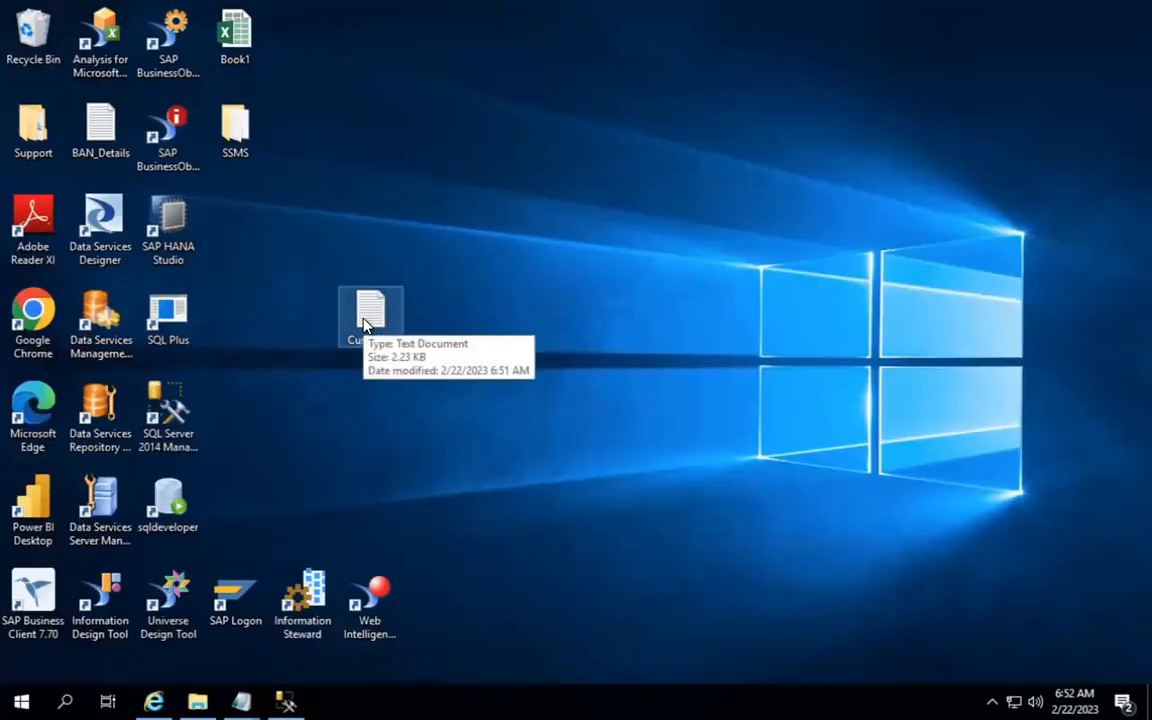
Step: Inspect the Customer file's column separators in Notepad, then close it and return to the File Format Editor
double_click(365, 320)
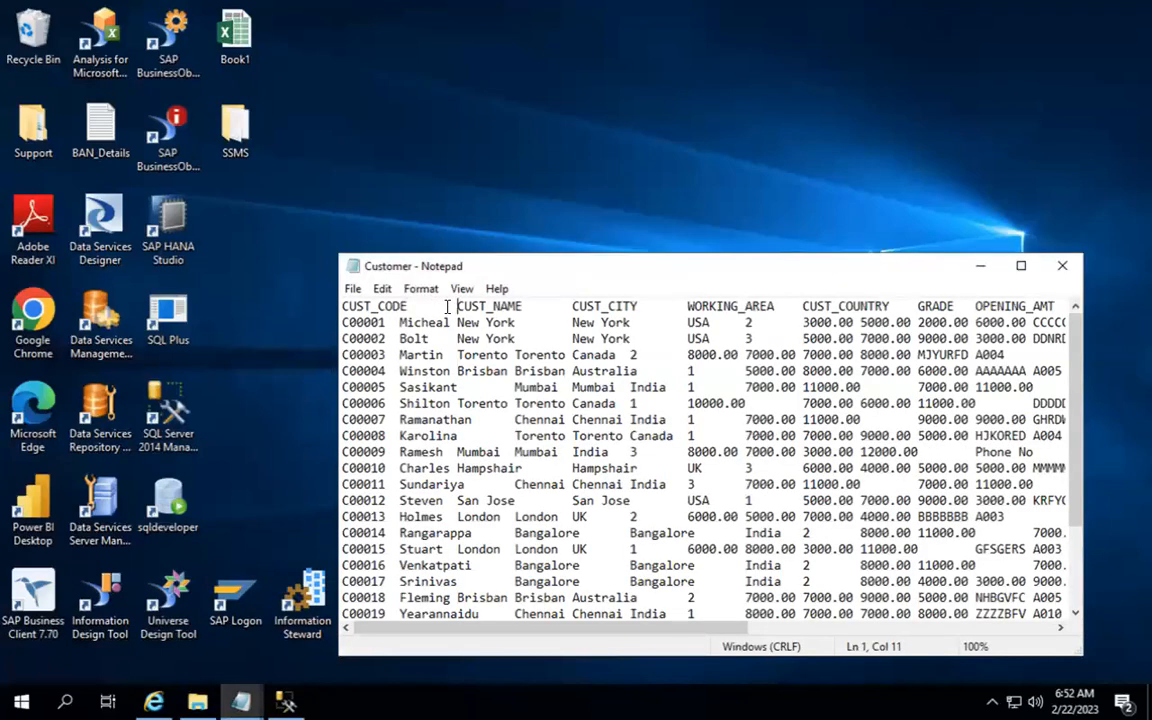
key(Down)
click(980, 270)
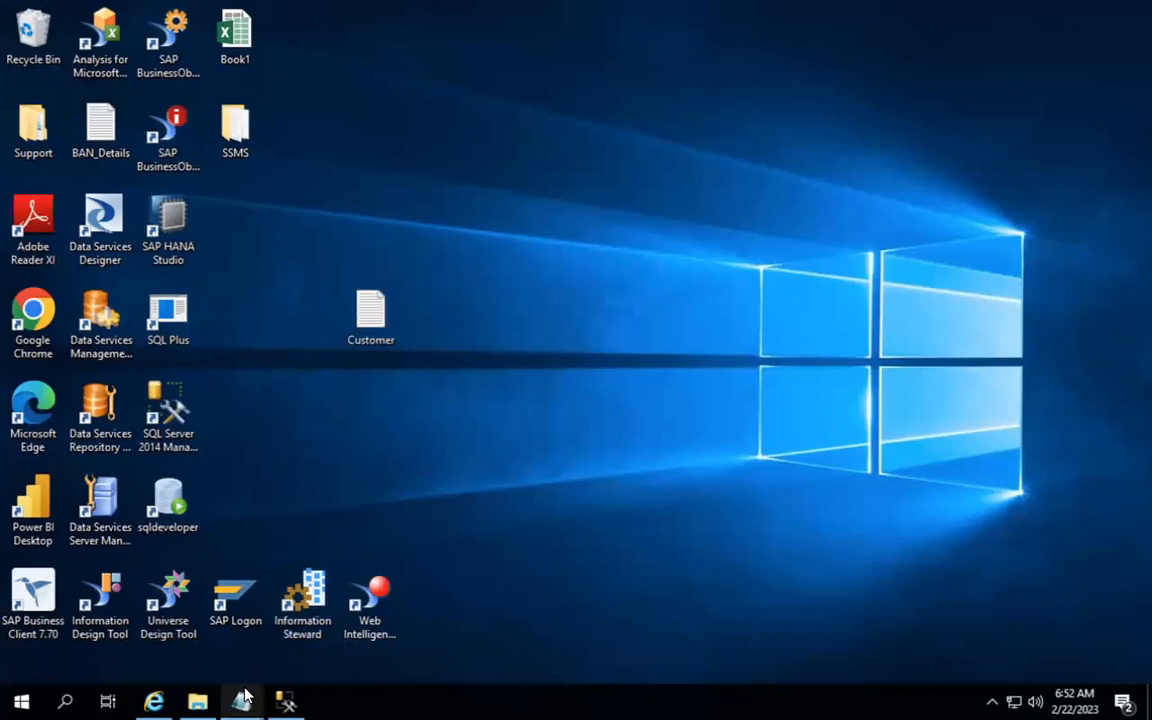
mouse_move(243, 695)
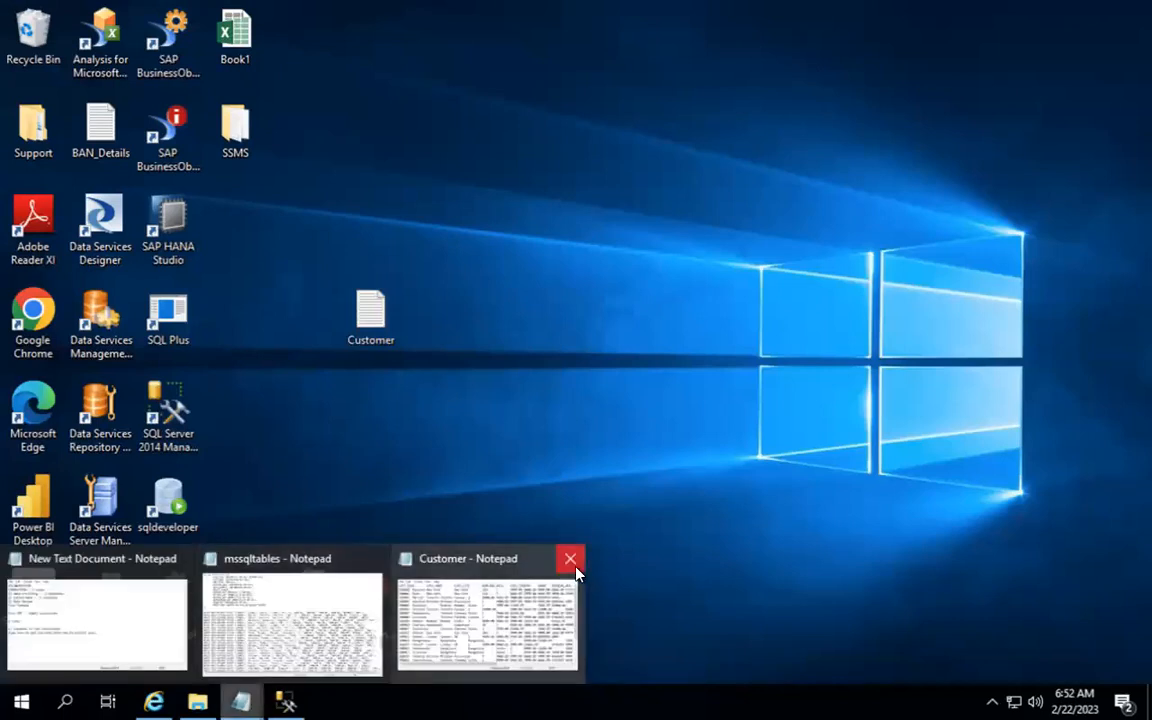
click(569, 557)
click(156, 699)
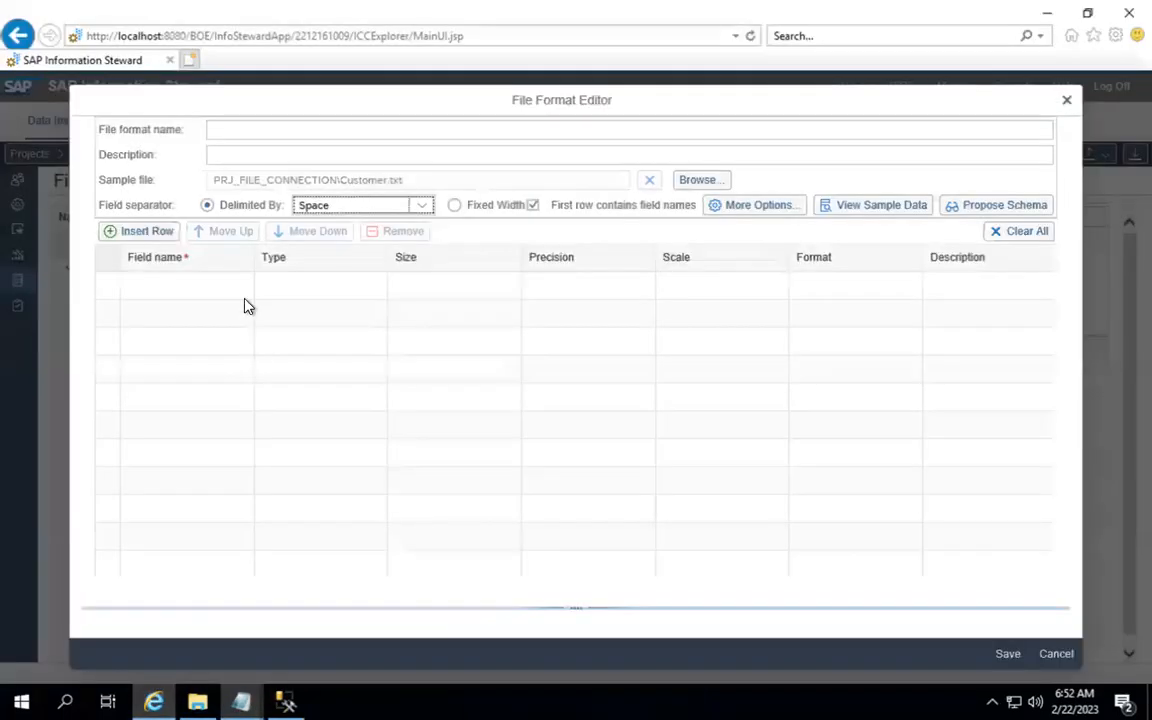
Step: Switch the Delimited By separator from Space to Tab
click(416, 213)
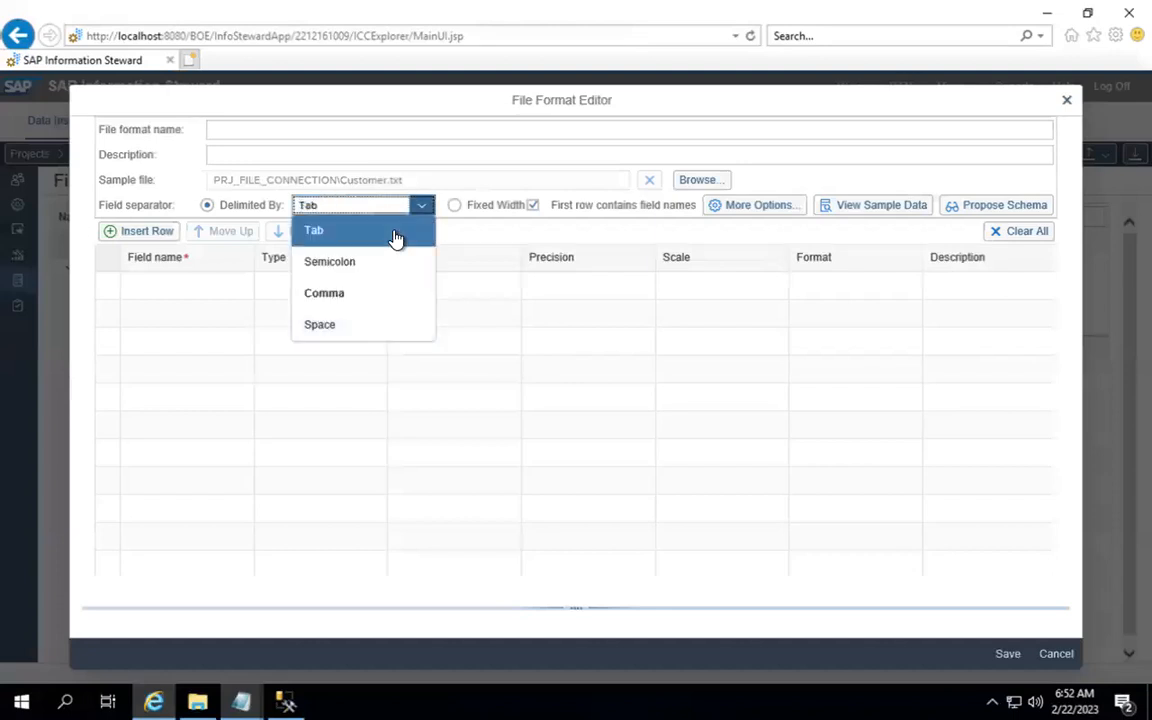
click(396, 232)
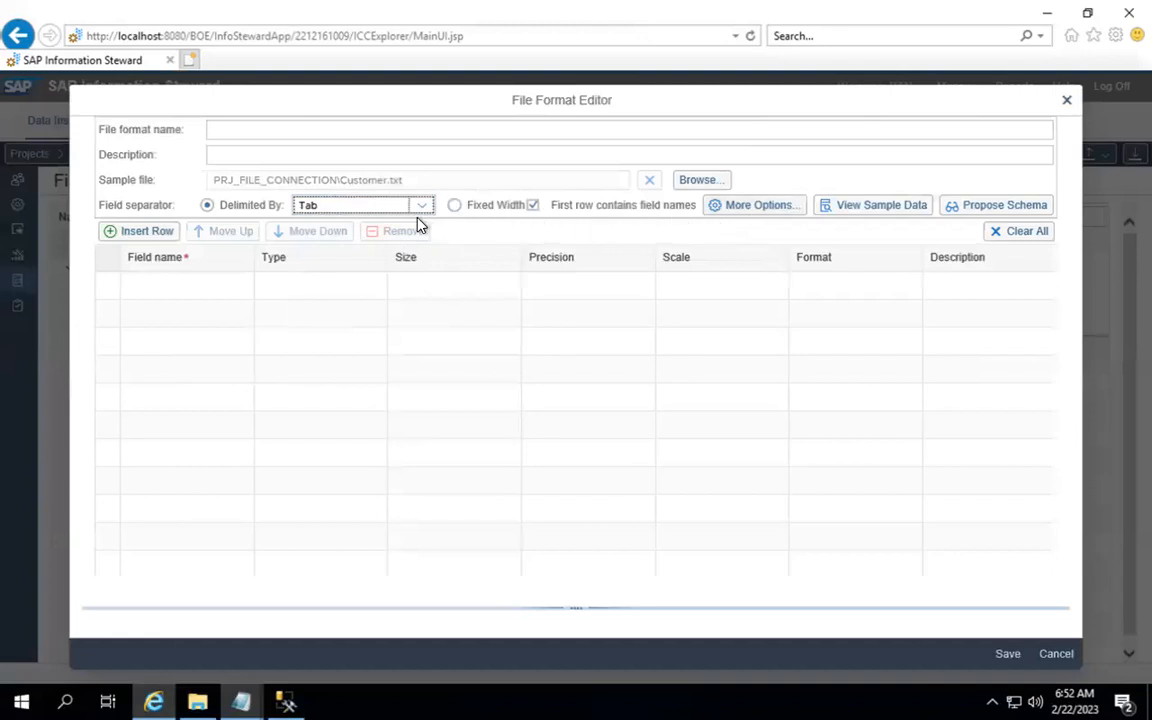
click(758, 206)
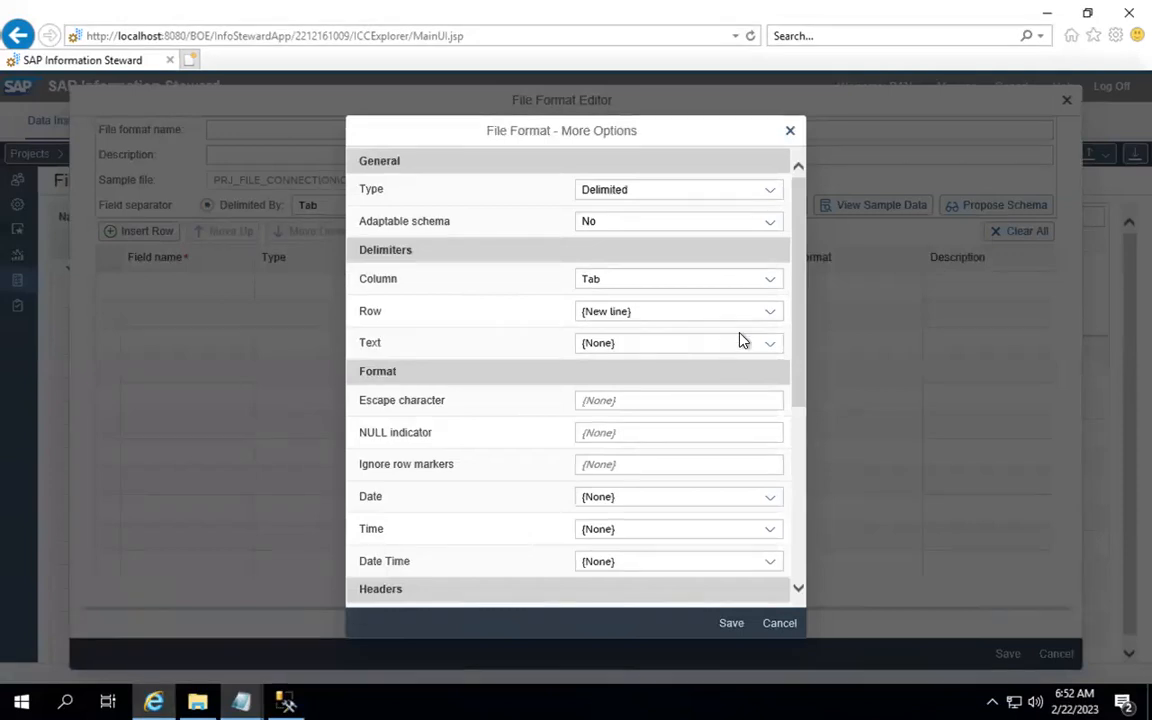
Step: In More Options, keep Adaptable schema at No with the Tab column delimiter
click(772, 222)
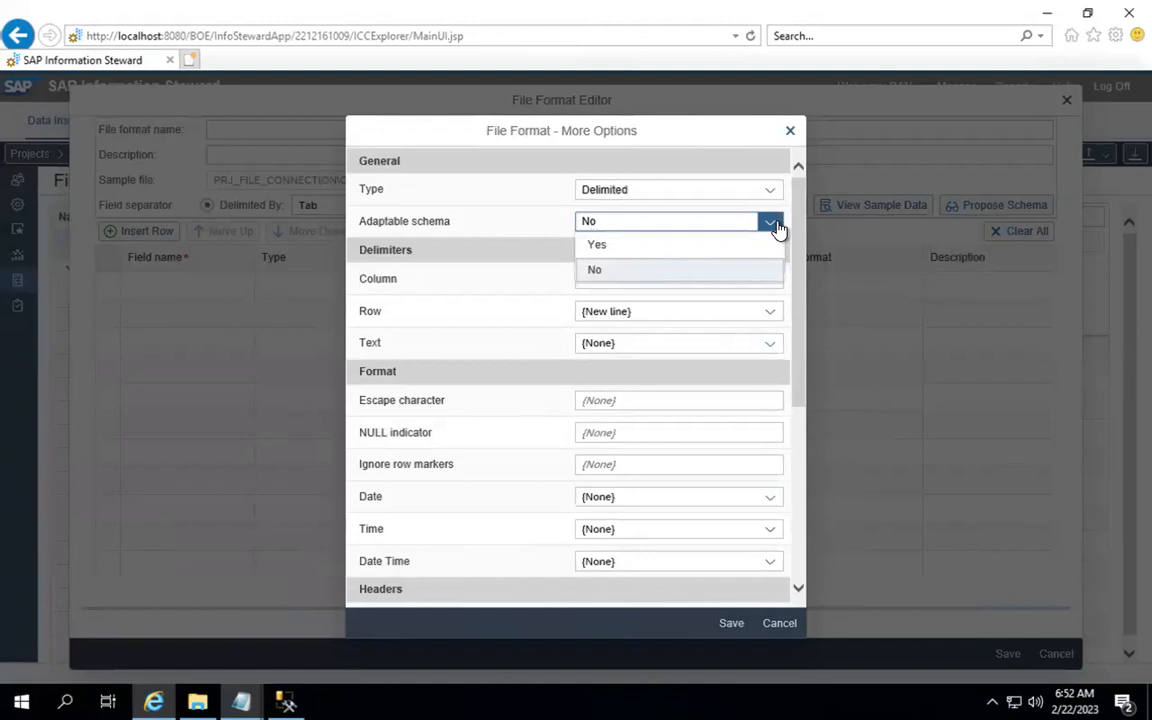
drag(797, 226, 789, 175)
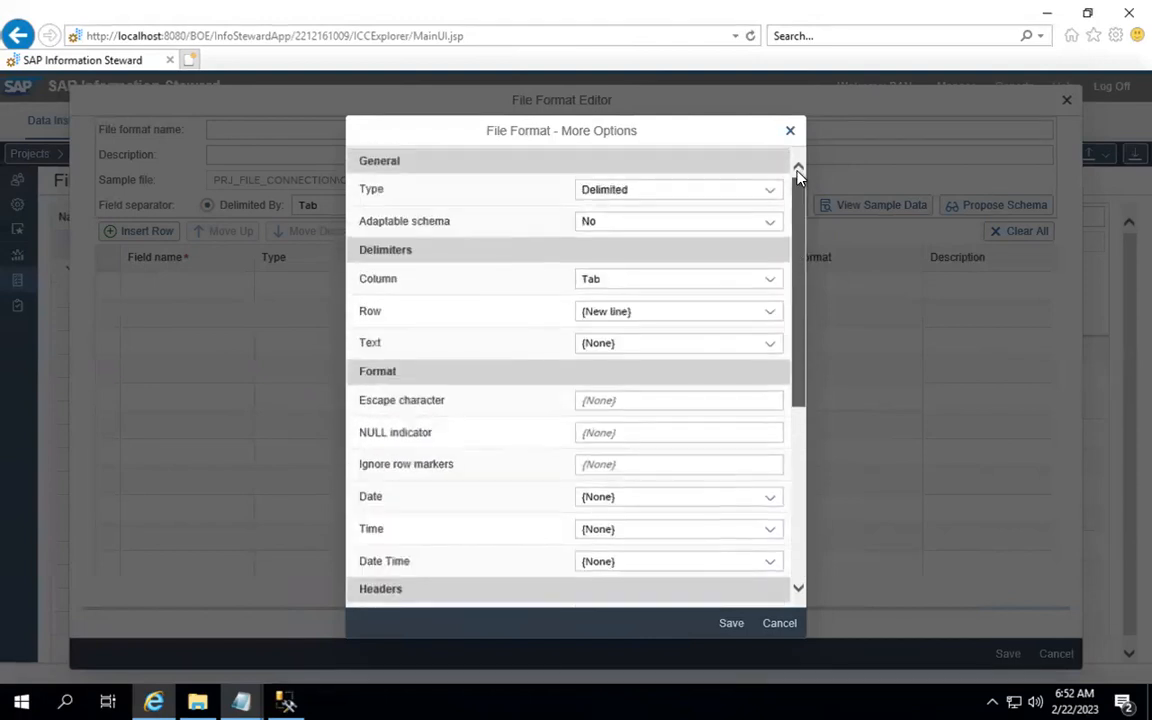
Step: Name the format FF_CUSTOMER with description 'Flat Files' and load its sample data preview
key(Escape)
click(283, 131)
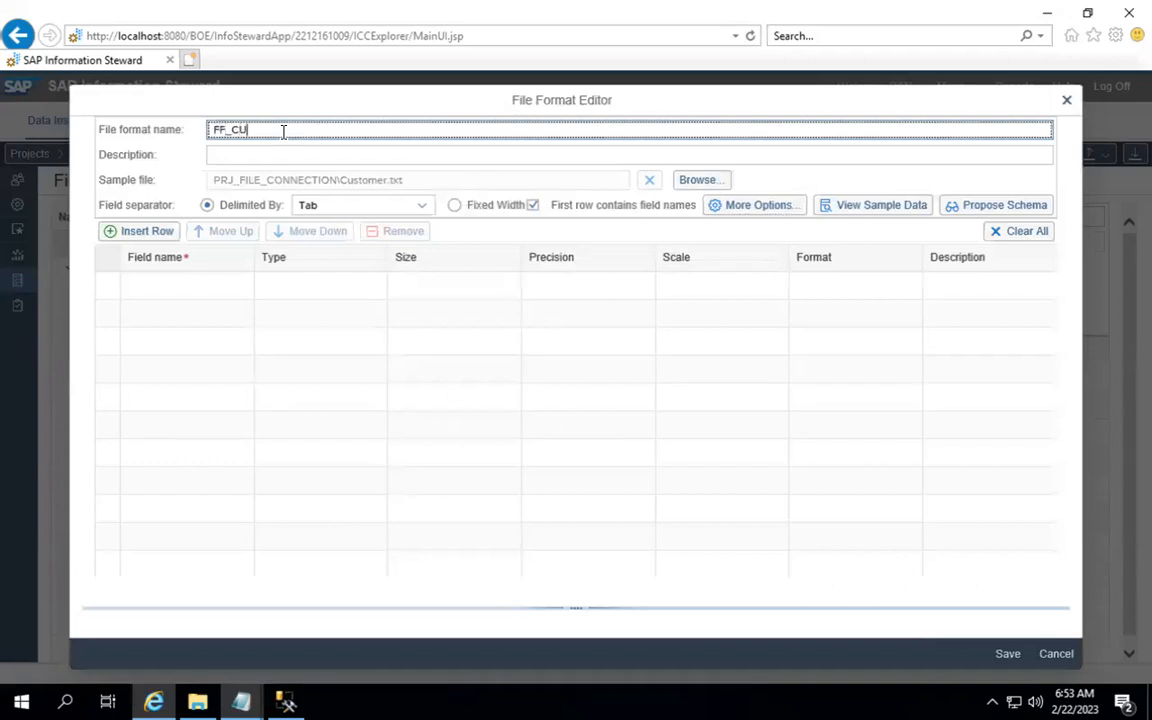
key(Tab)
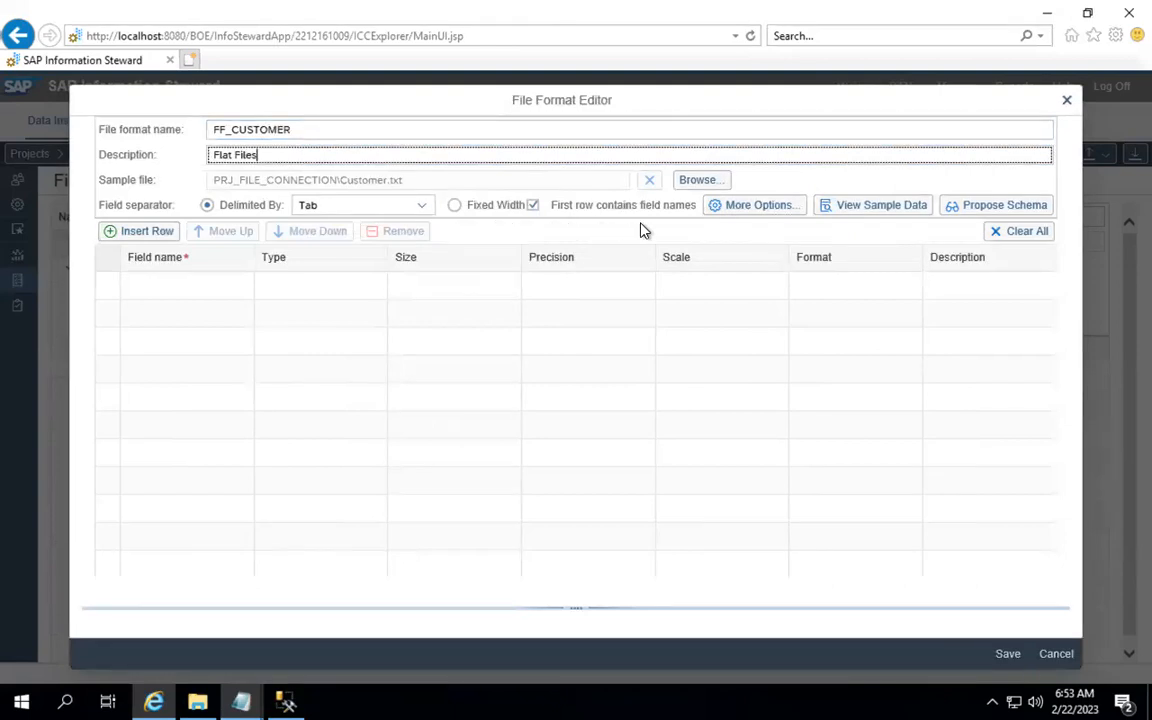
click(851, 208)
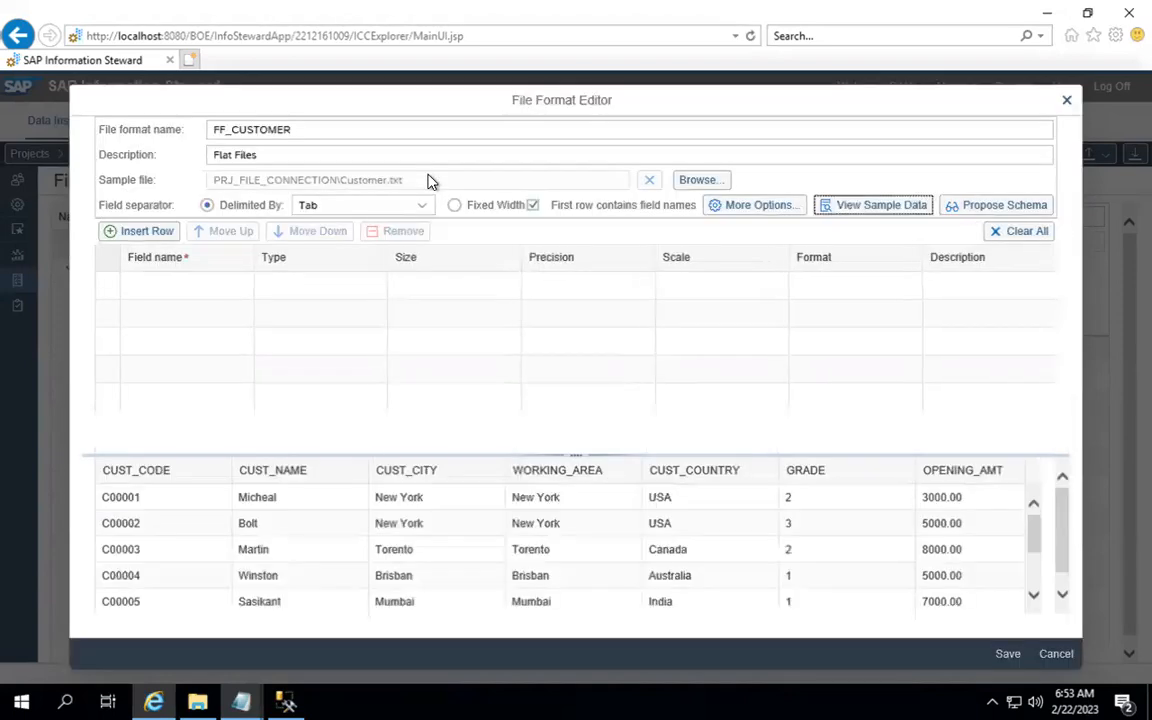
Step: Scroll through the Customer.txt sample rows, then request a proposed schema from them
scroll(600, 570, down, 1)
scroll(607, 566, up, 1)
scroll(607, 566, down, 1)
scroll(607, 566, up, 2)
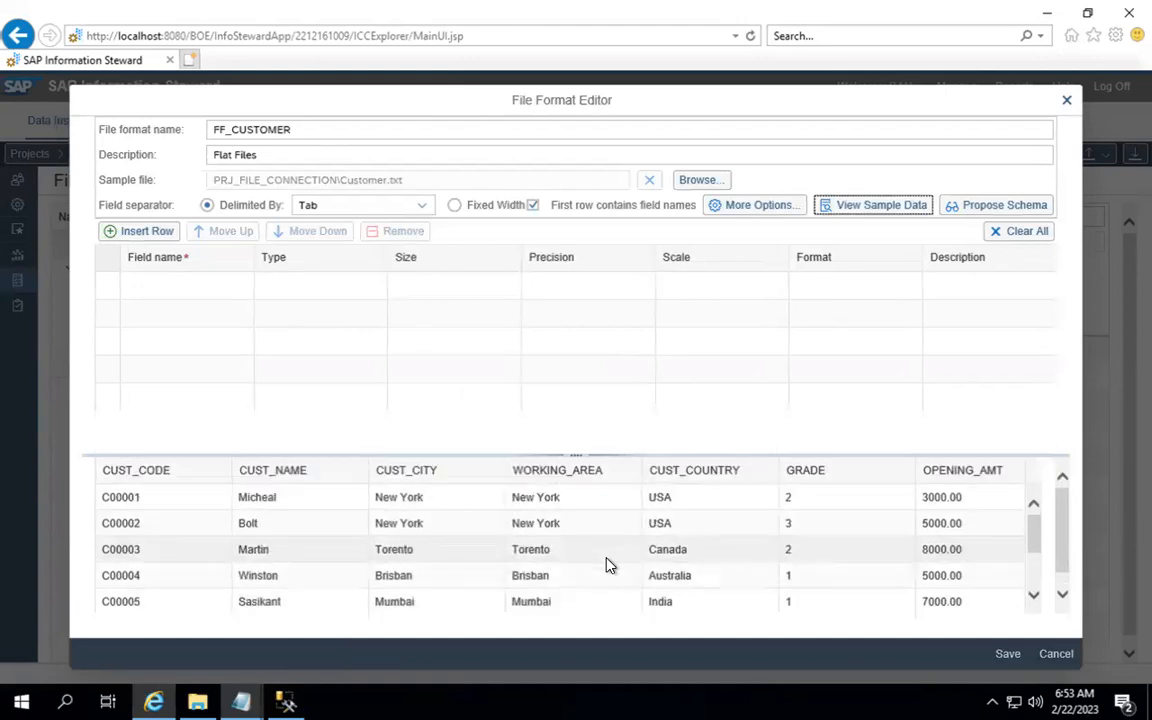
click(985, 209)
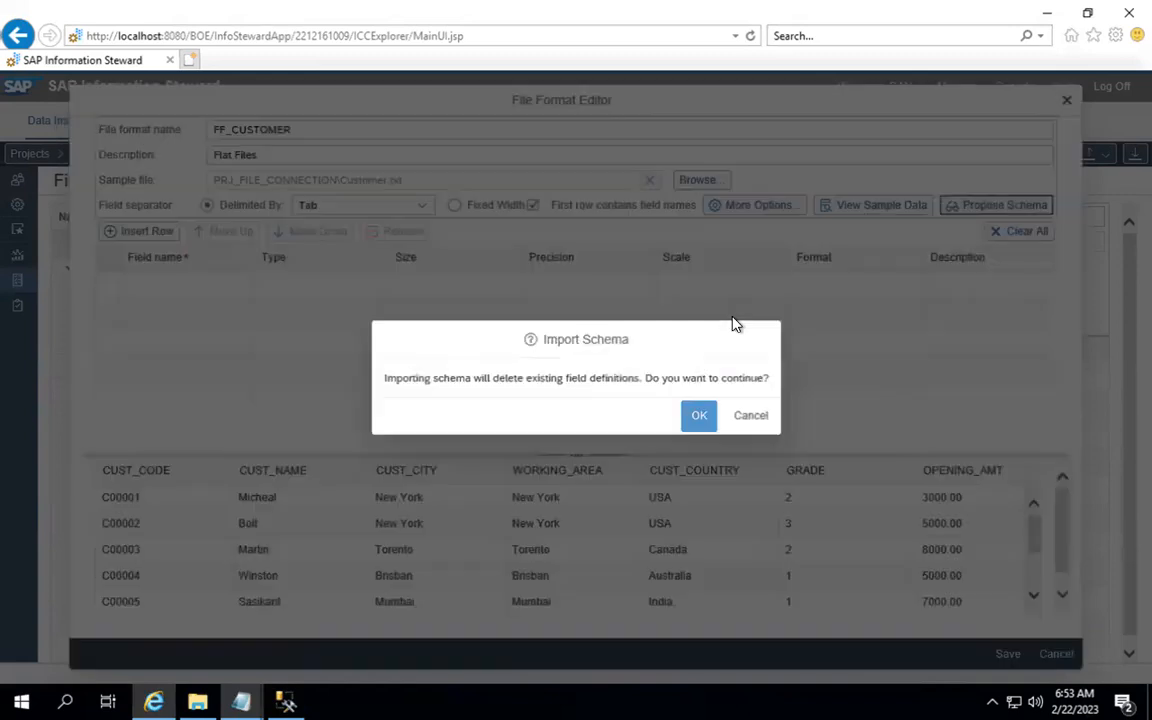
Step: Accept the proposed schema, review fields down to AGENT_CODE Varchar 4, and insert a new Field0 row
click(701, 418)
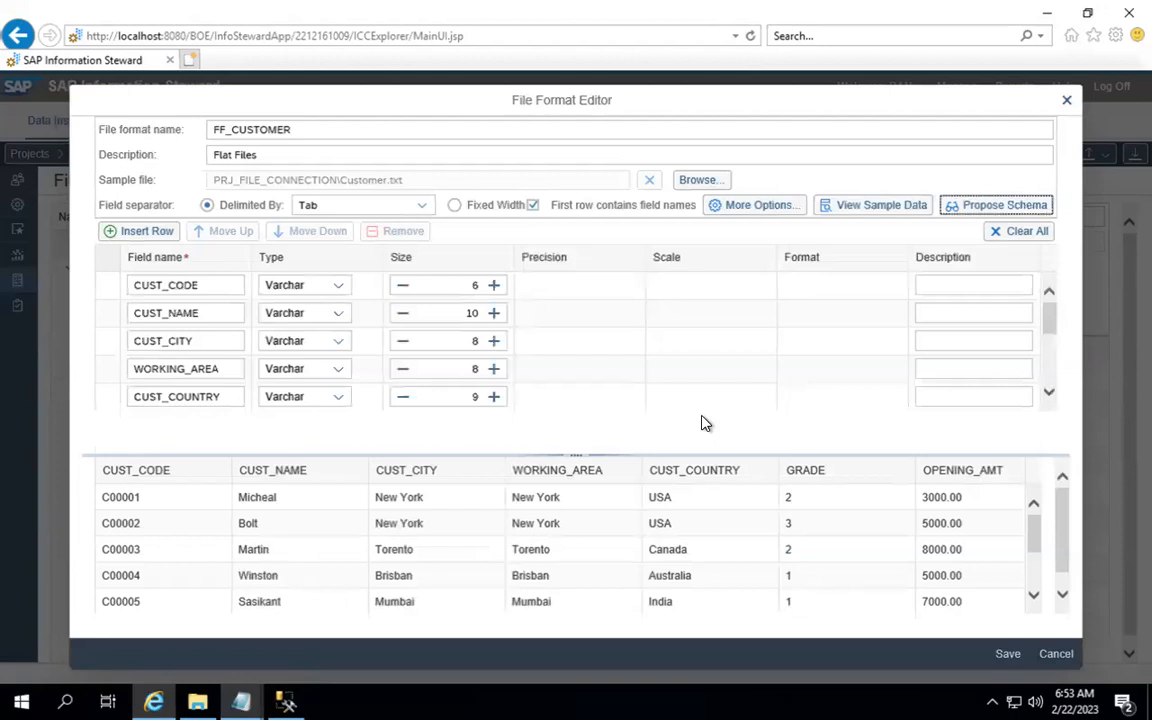
scroll(488, 370, down, 5)
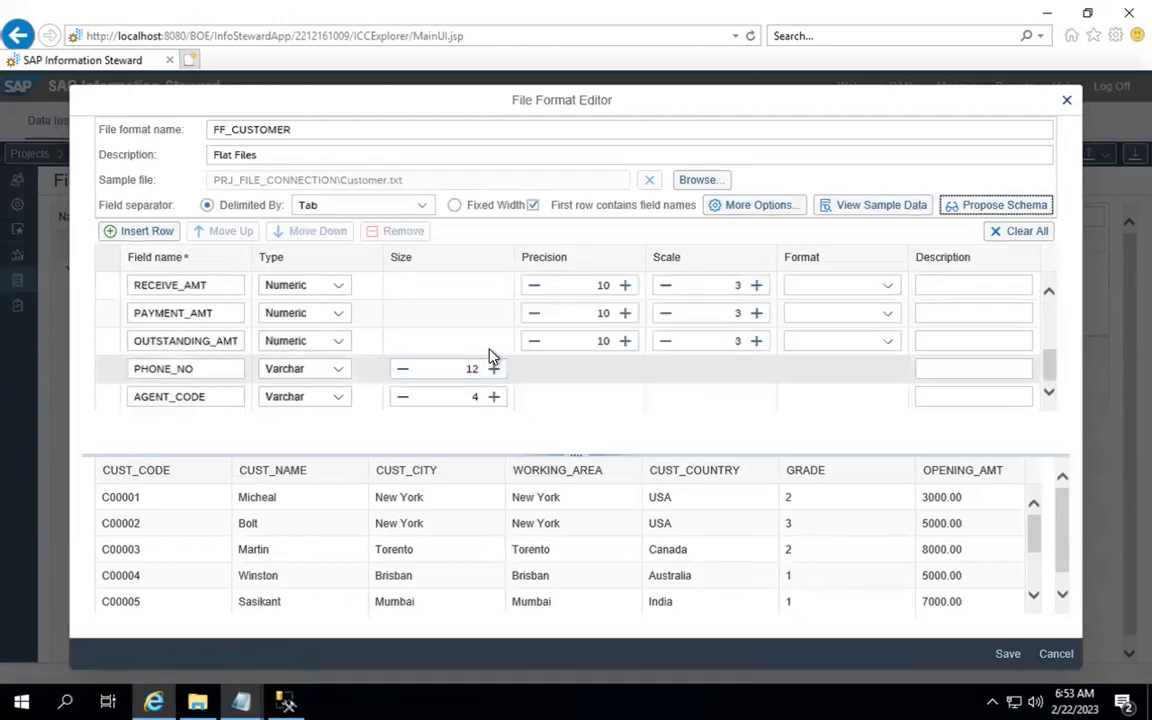
click(1048, 297)
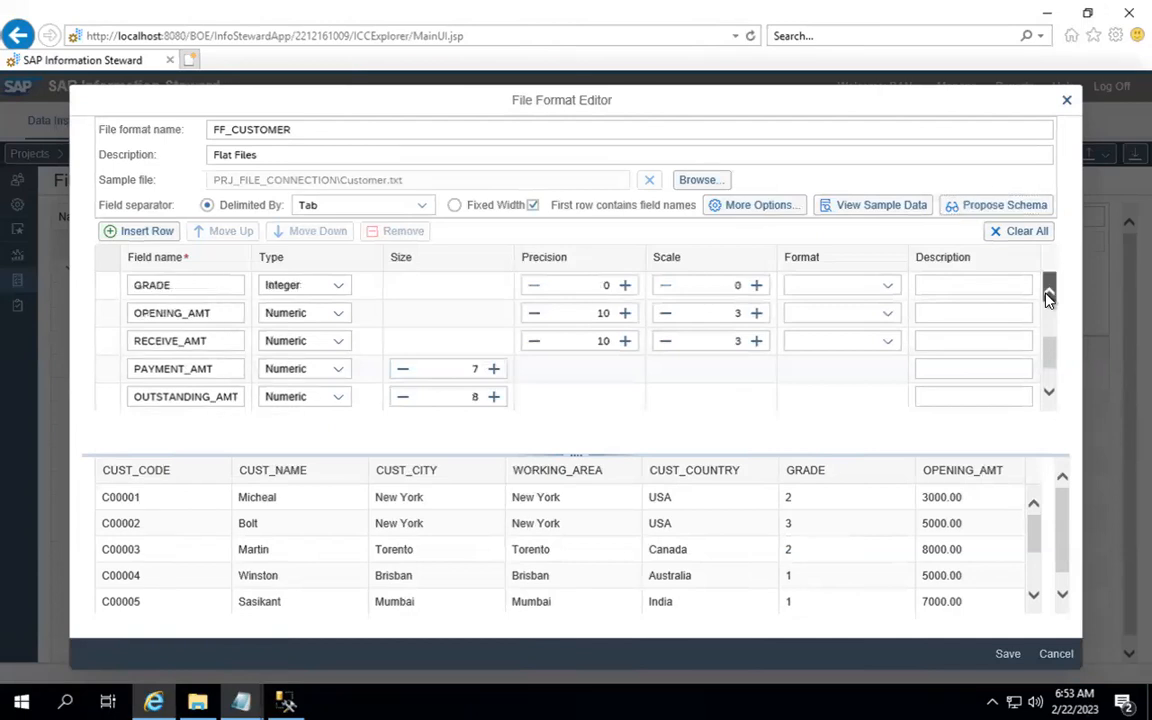
click(1048, 297)
click(1048, 297)
click(1048, 297)
click(1048, 297)
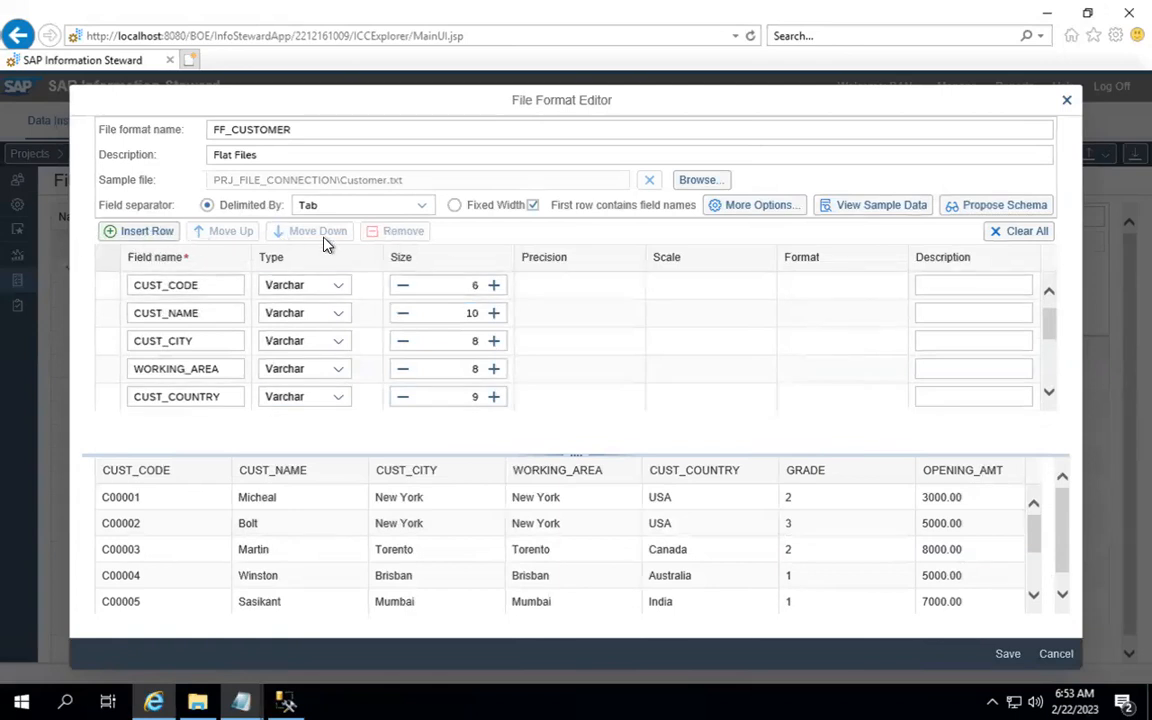
click(1050, 382)
click(1053, 387)
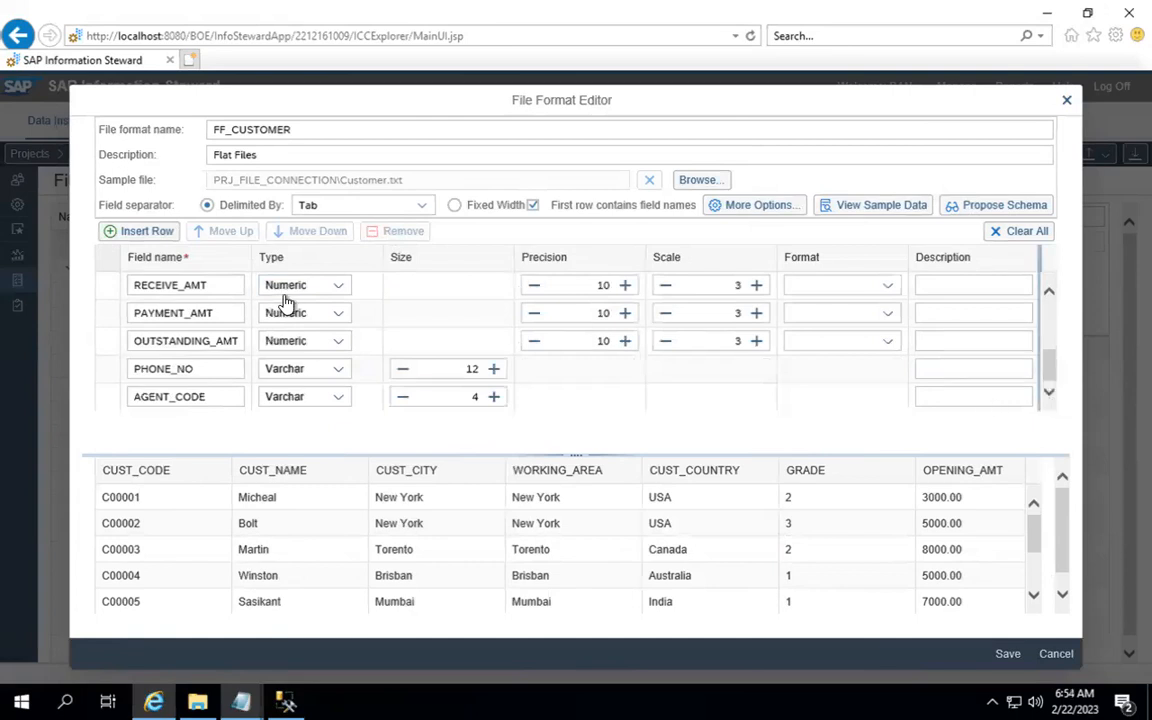
click(155, 233)
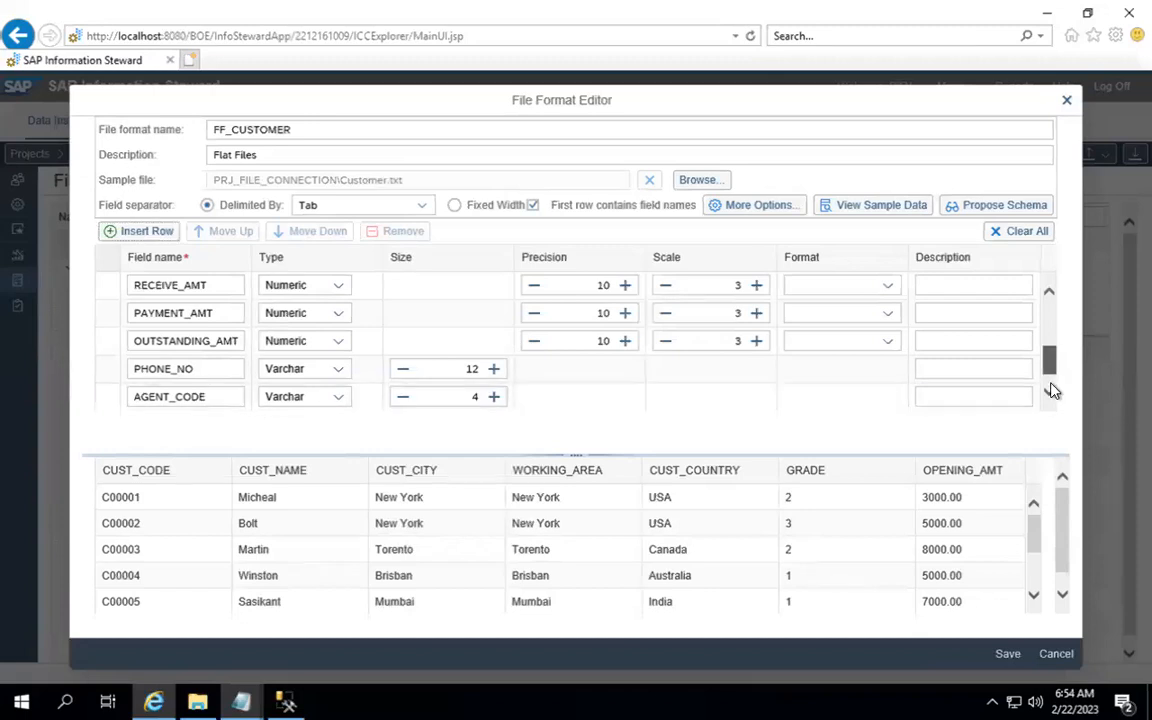
scroll(1052, 388, down, 1)
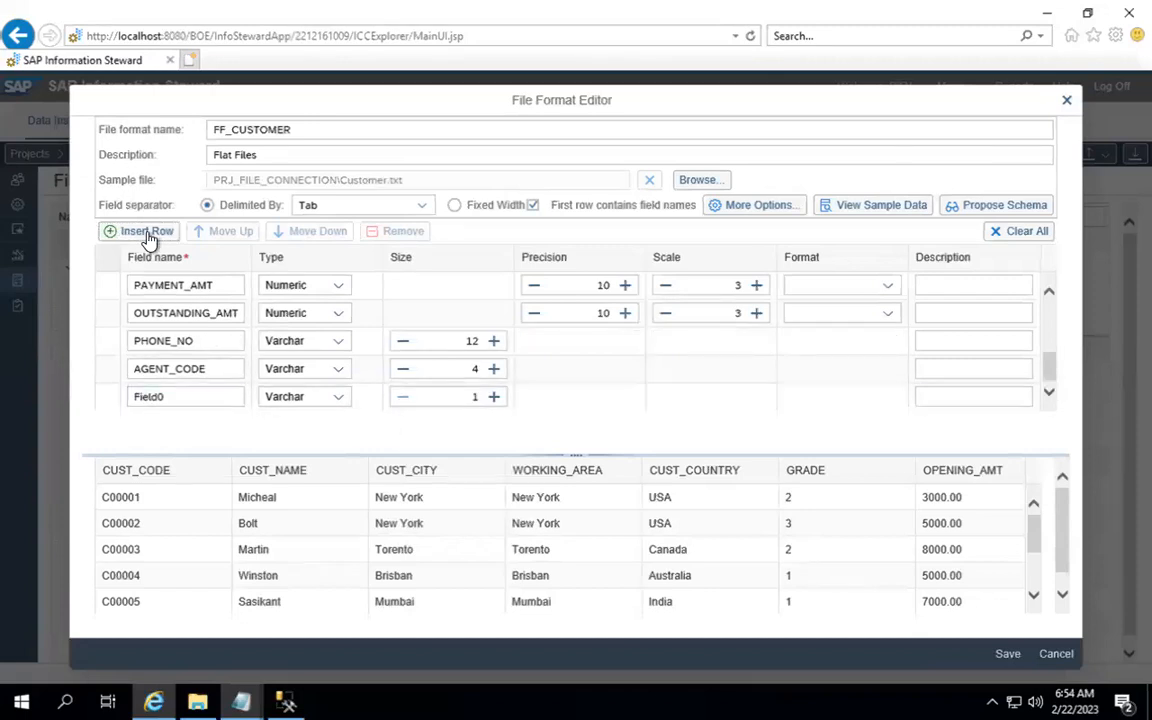
drag(182, 395, 105, 395)
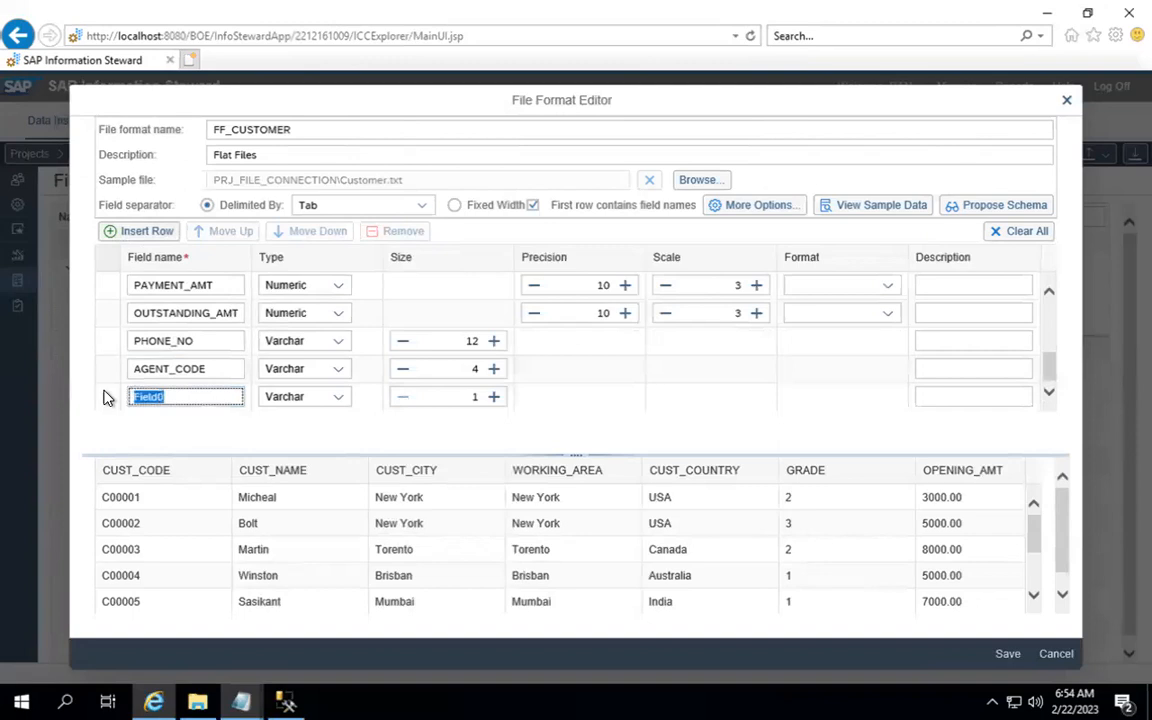
text(DATE_TIME)
click(336, 397)
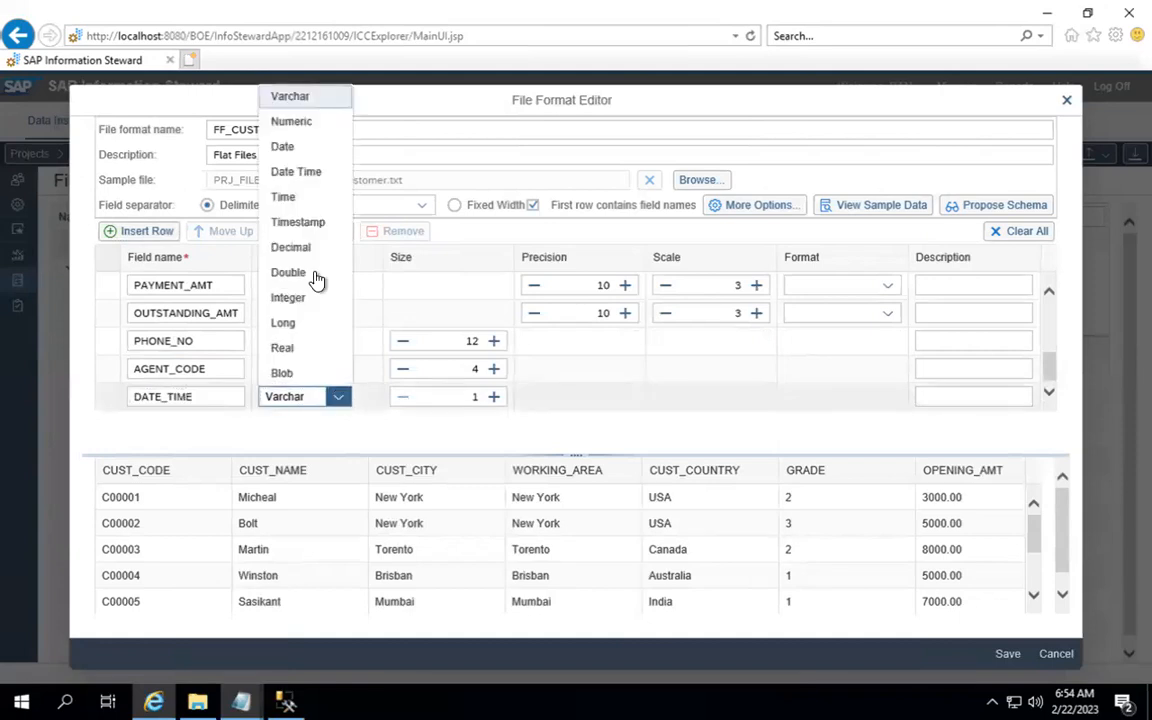
click(308, 147)
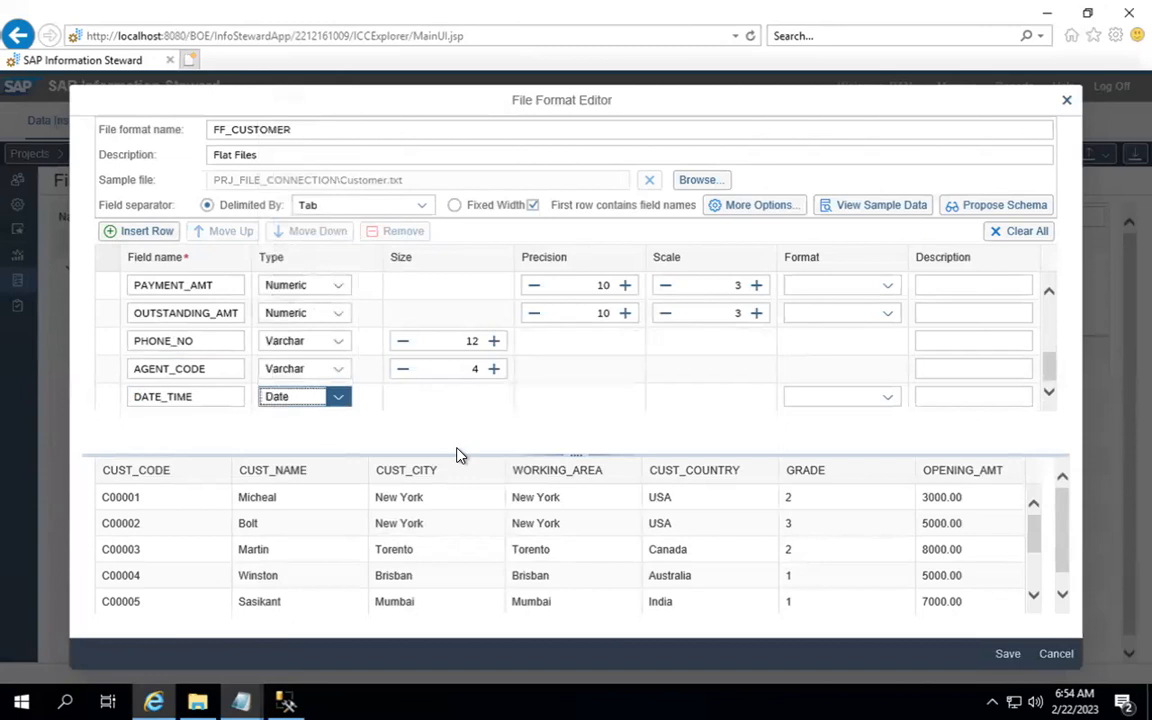
click(896, 401)
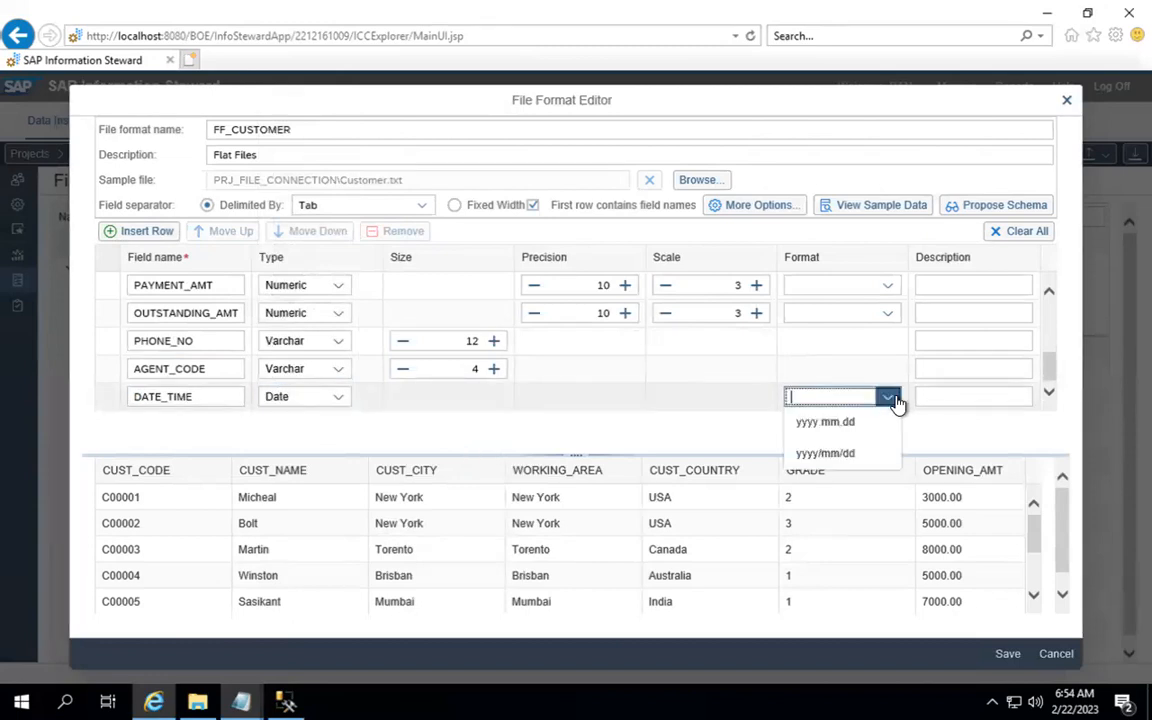
click(829, 425)
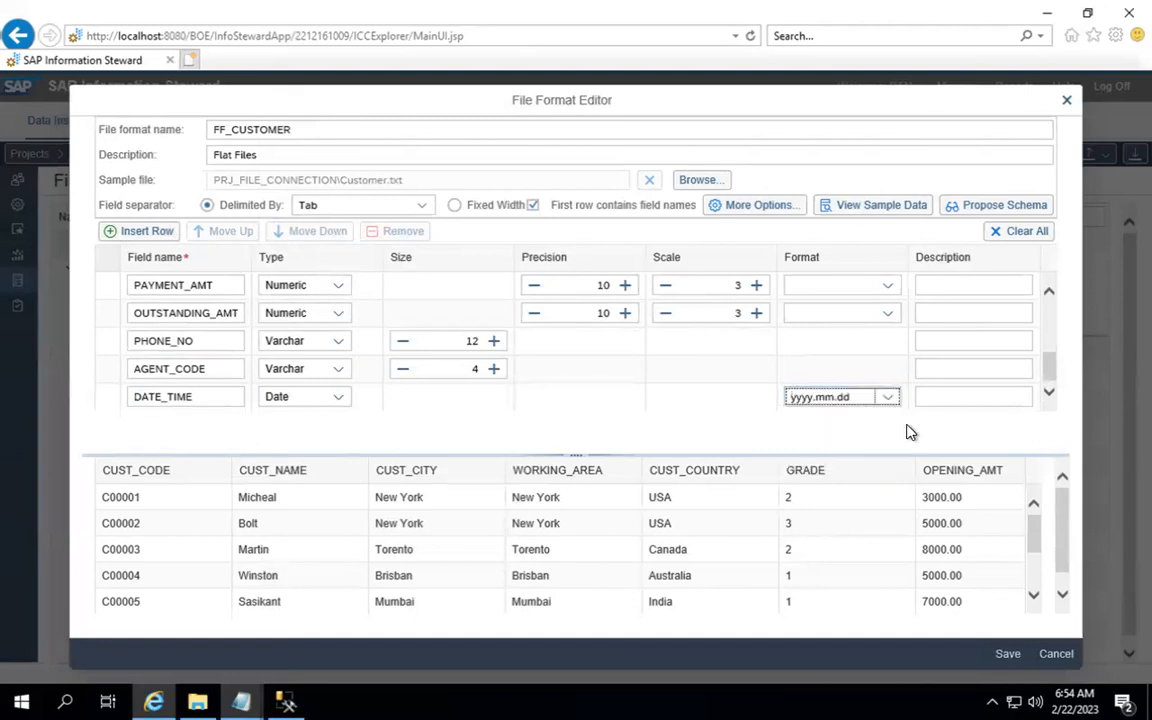
click(957, 399)
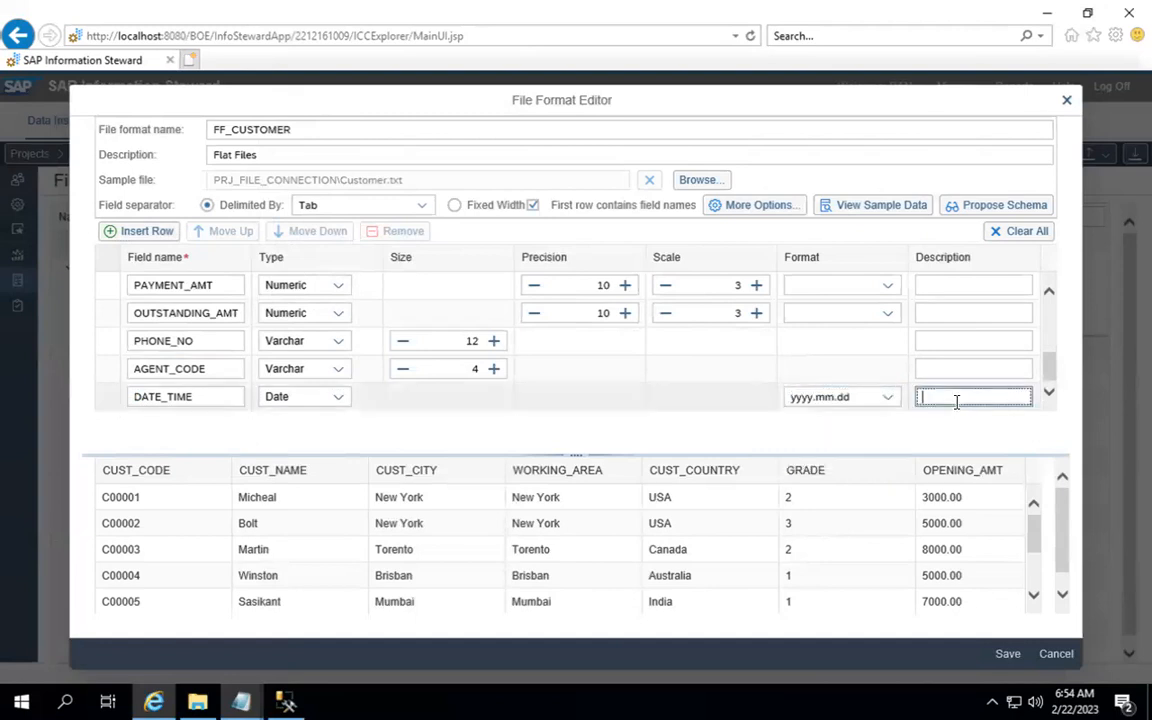
click(1050, 395)
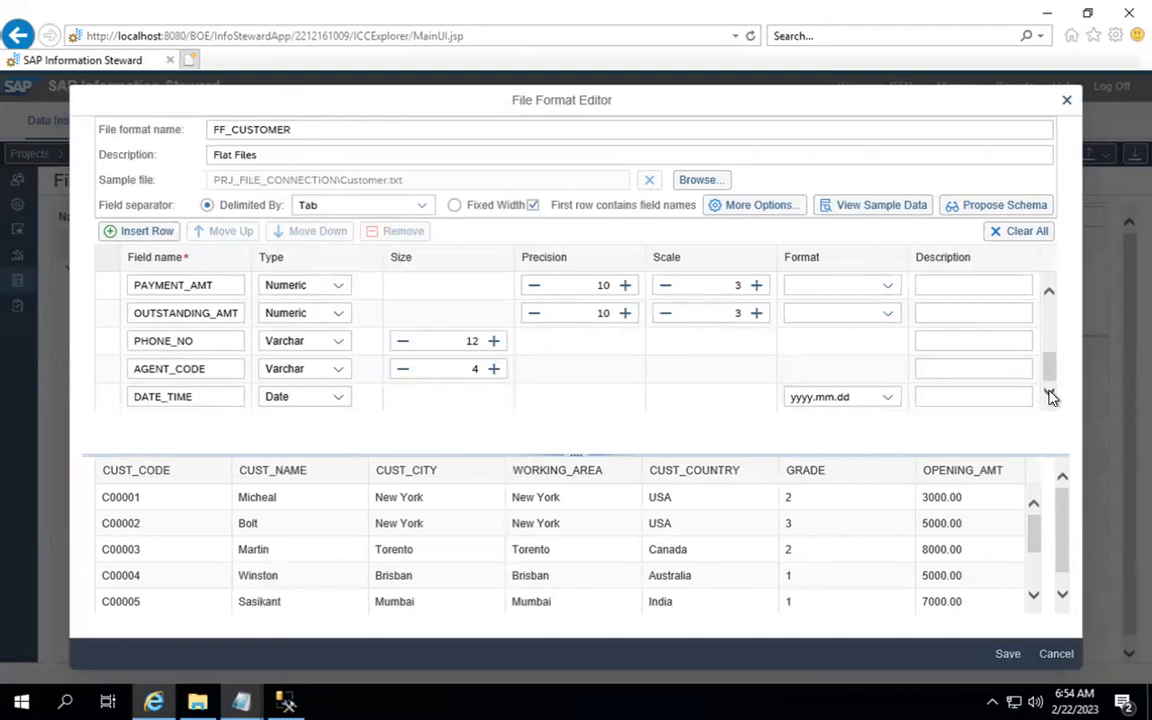
scroll(1052, 330, up, 5)
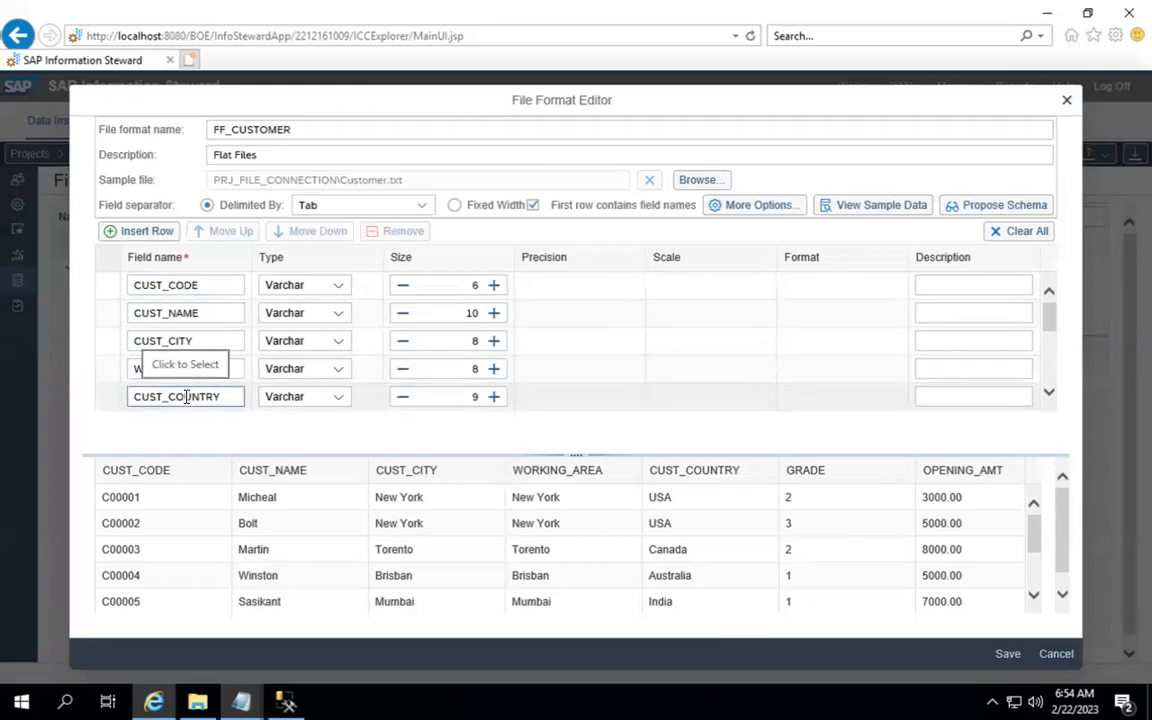
click(110, 400)
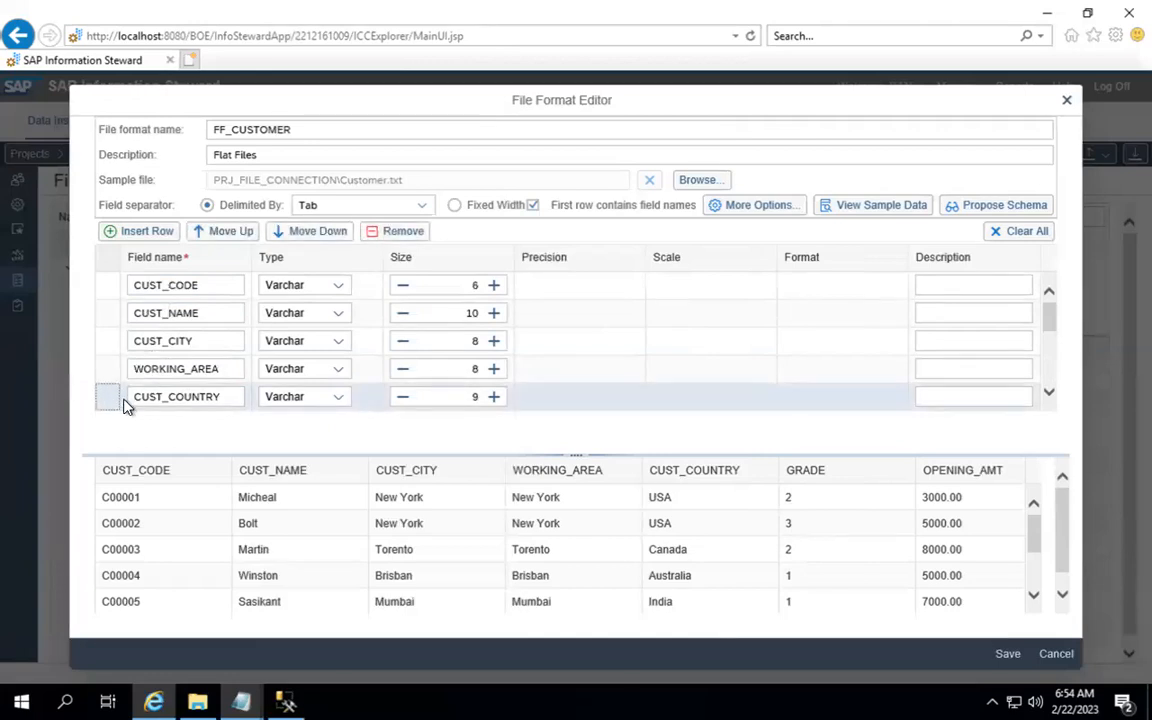
click(228, 240)
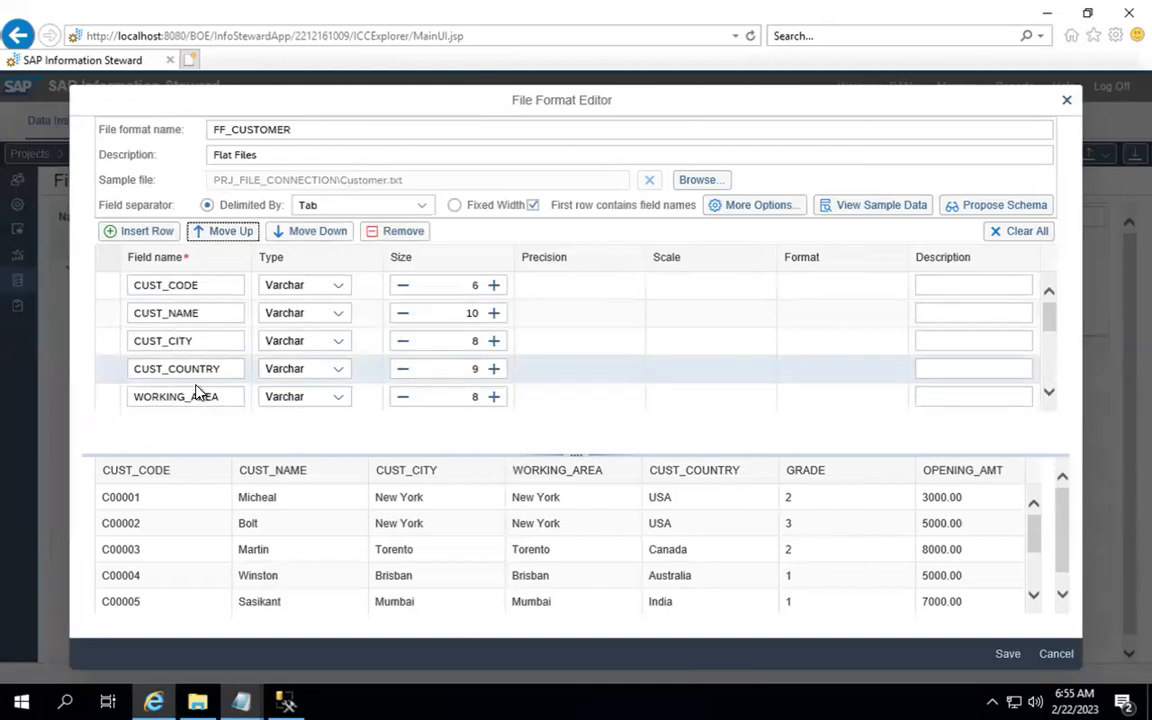
click(298, 232)
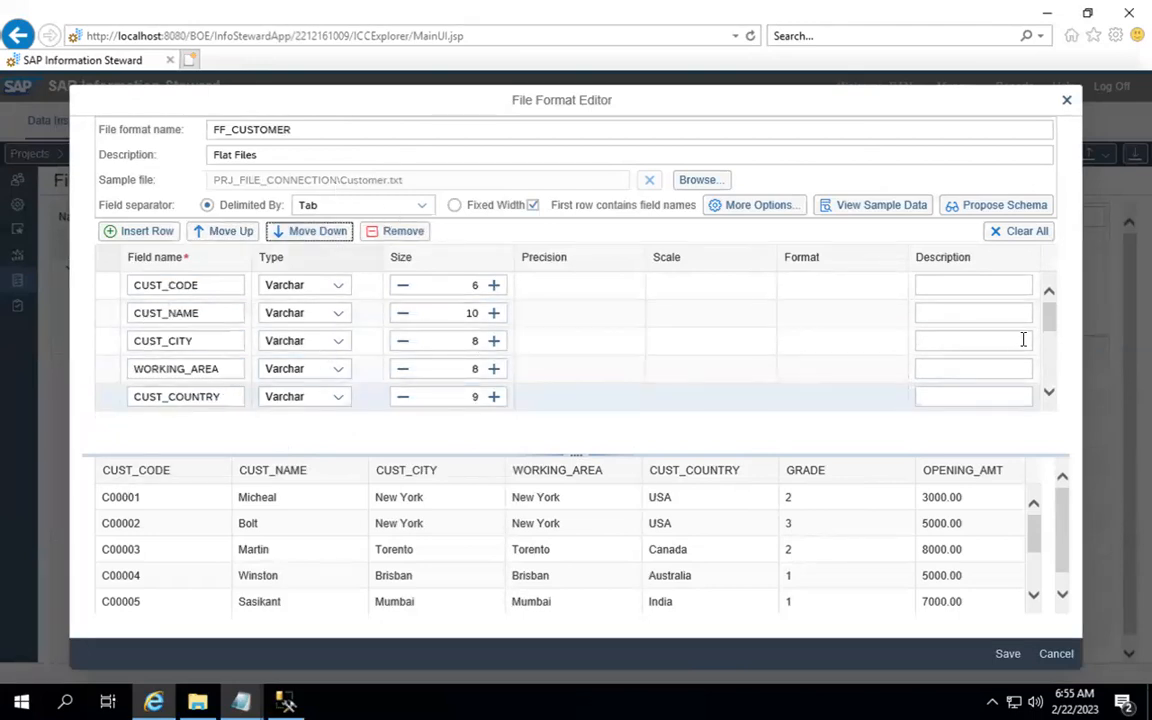
scroll(1050, 386, down, 5)
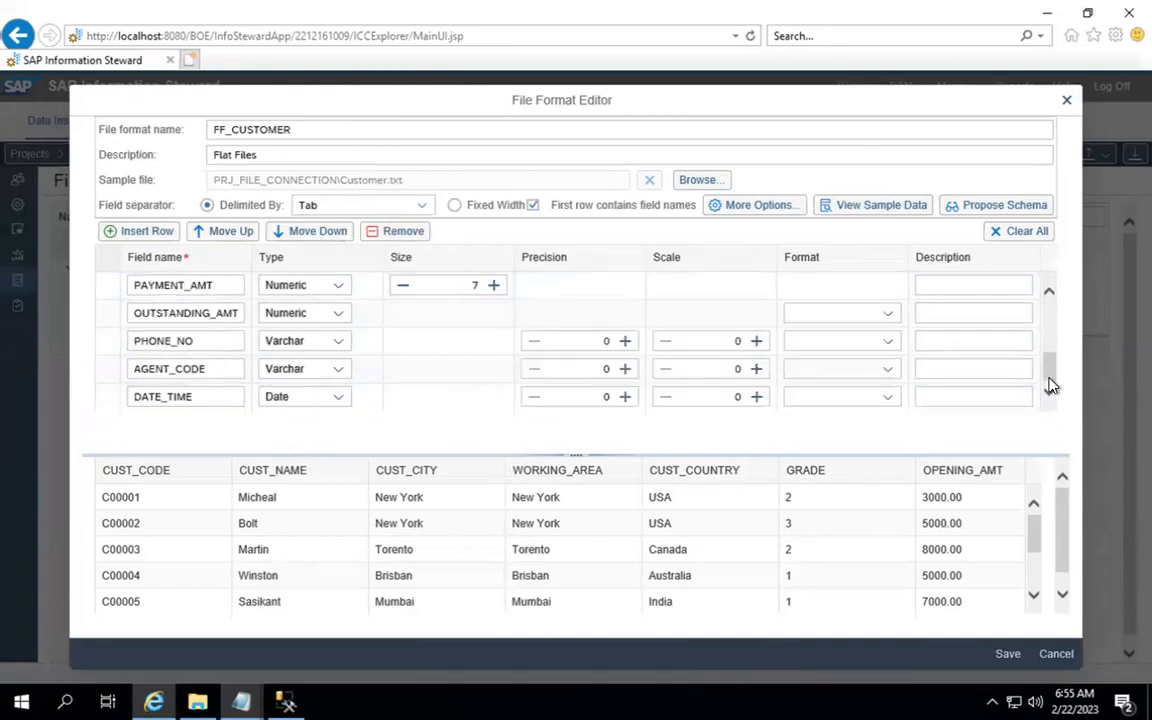
click(108, 400)
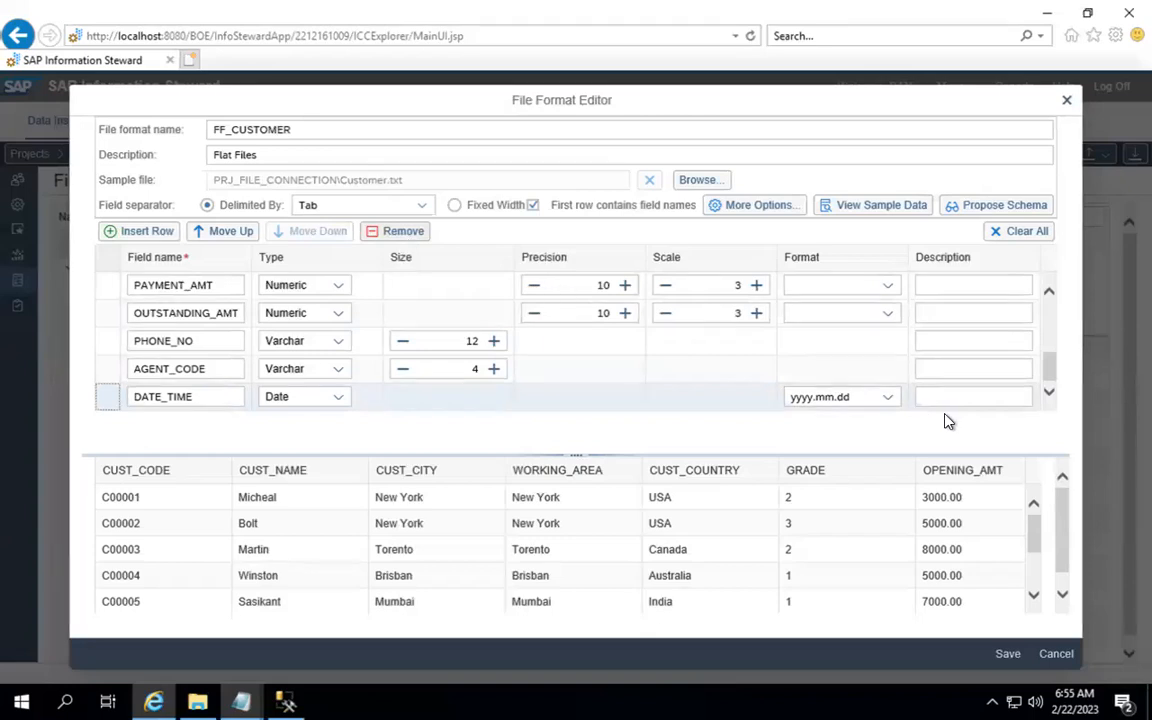
click(1007, 655)
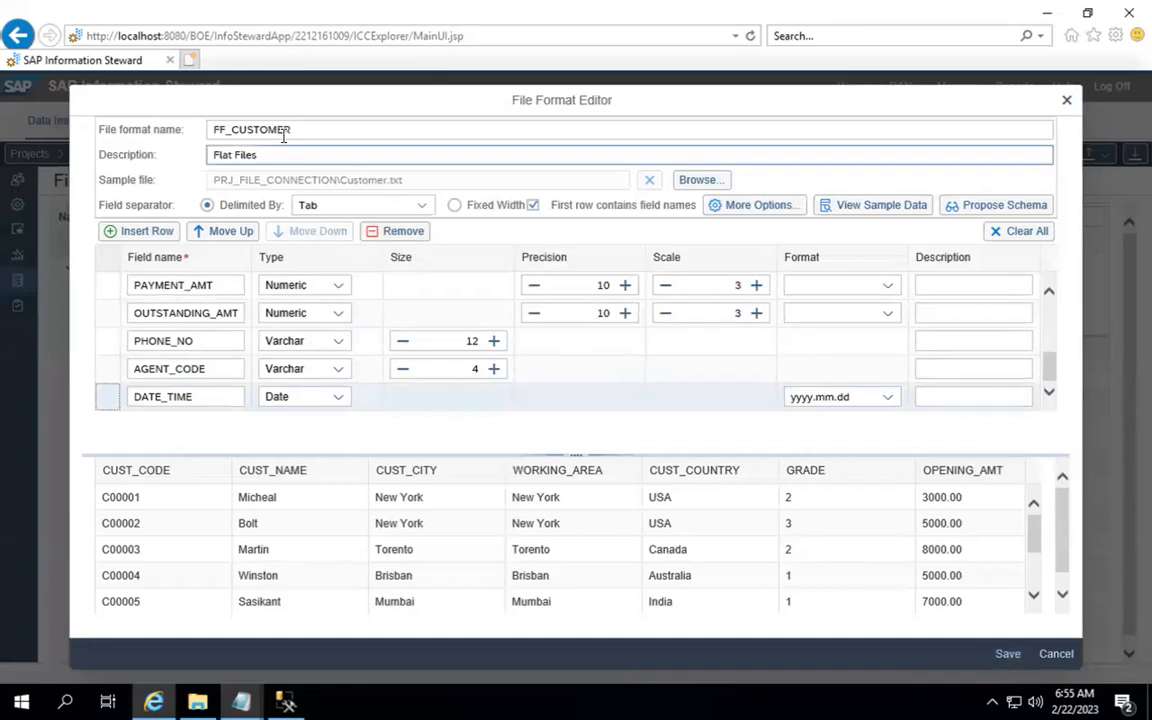
Step: Save FF_CUSTOMER, then go back to the PRJ_IS_TRAINING workspace and choose to add a file
click(1007, 654)
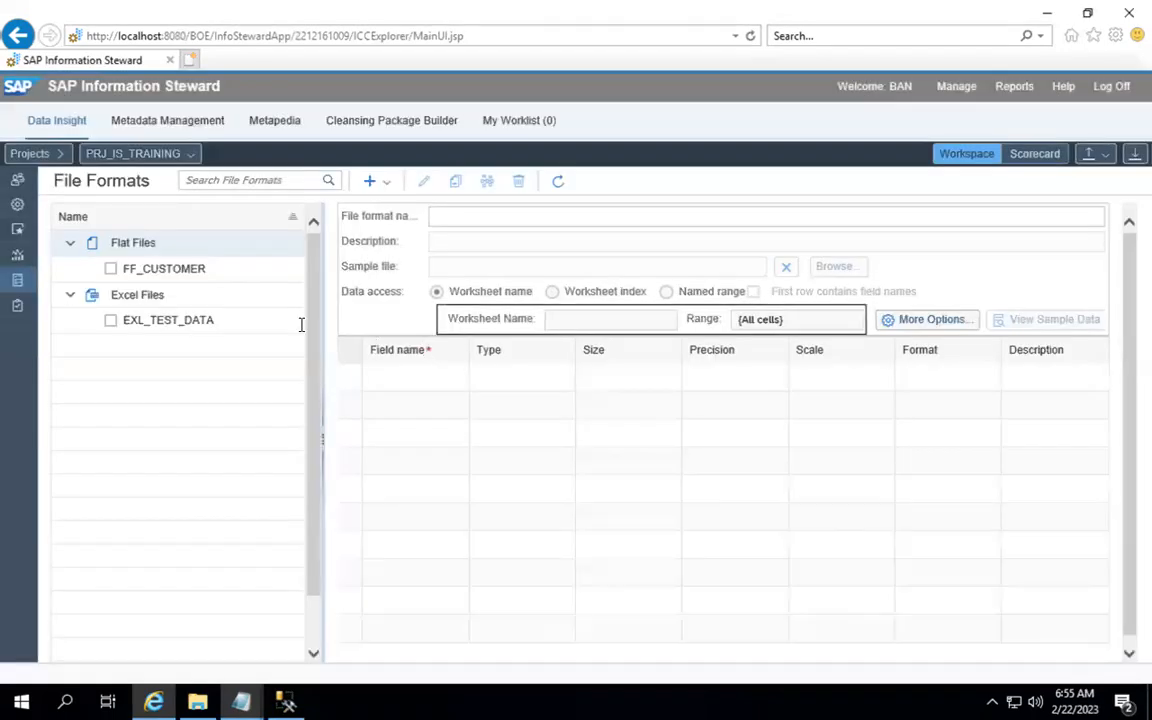
click(15, 183)
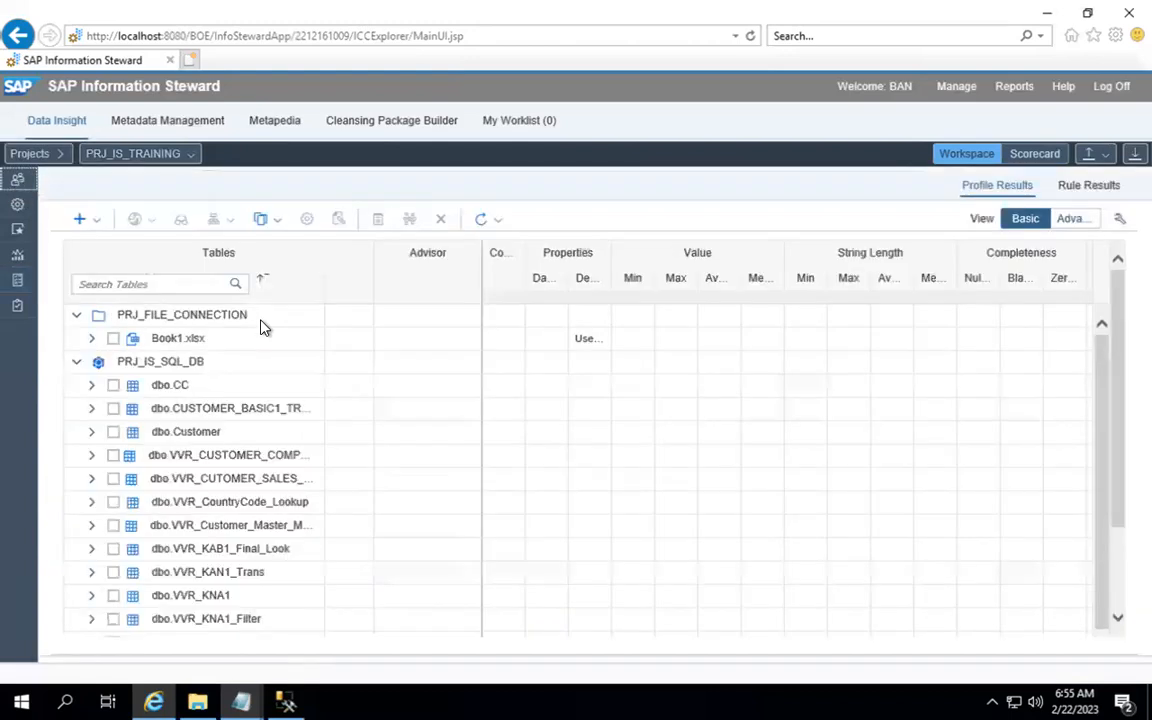
click(85, 228)
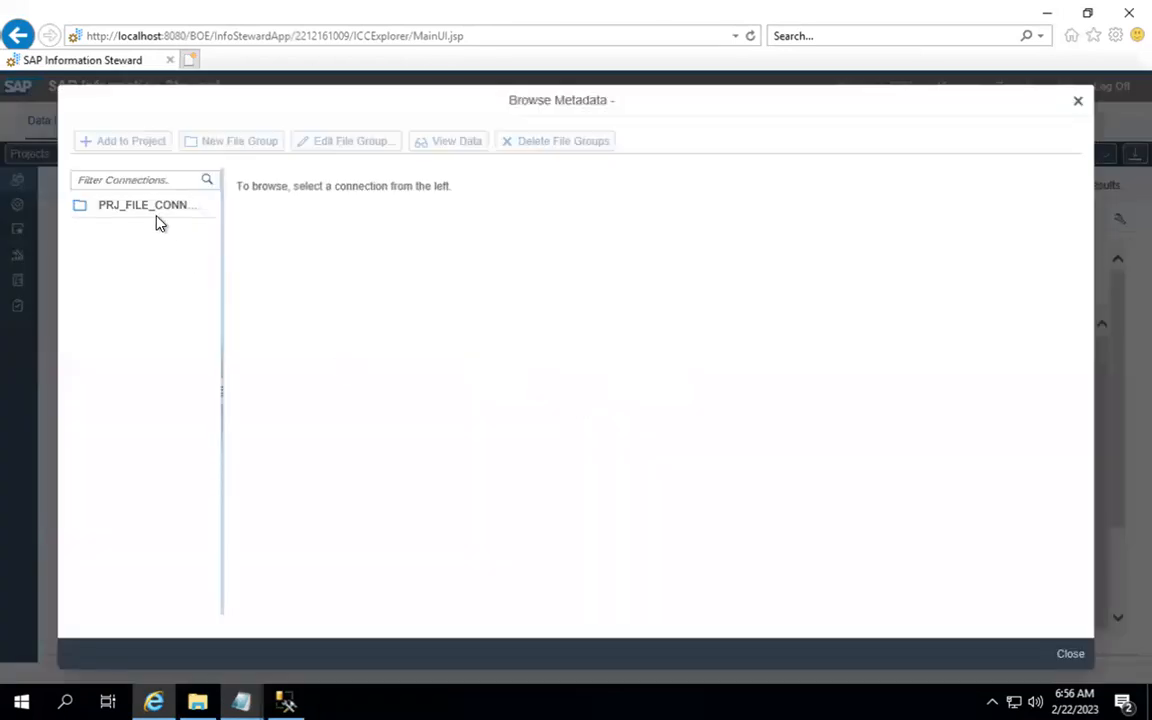
Step: Load PRJ_FILE_CONNECTION's files and select Customer.txt using the FF_CUSTOMER format
click(157, 216)
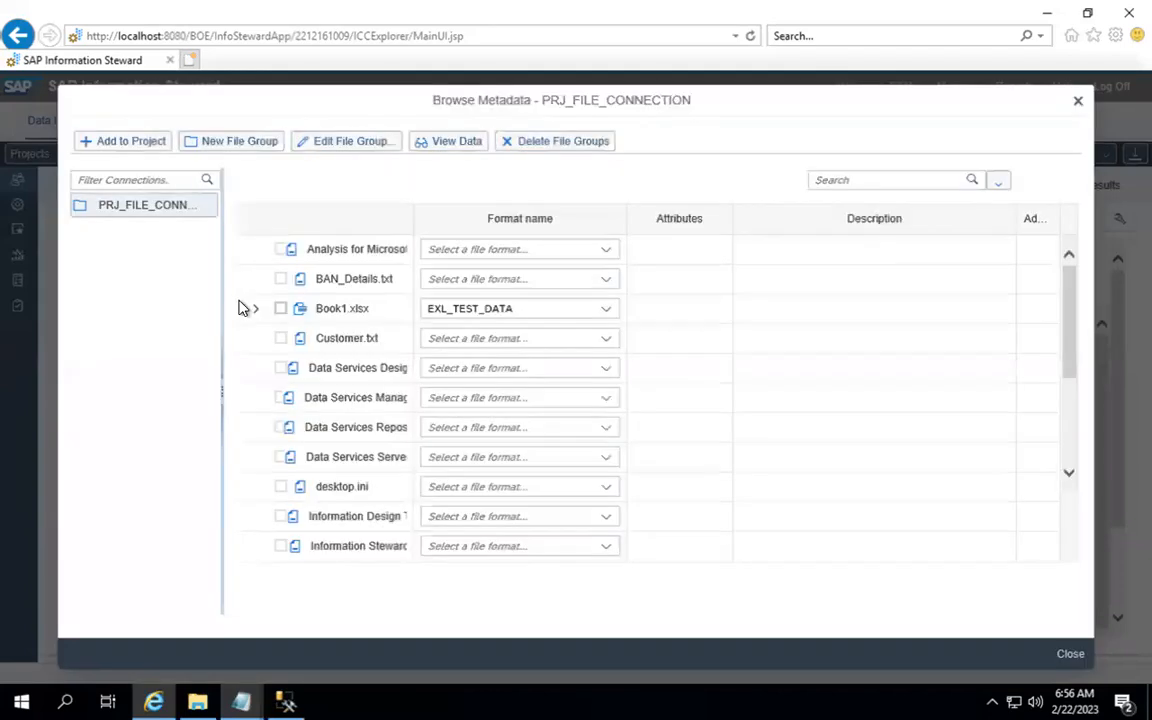
click(612, 346)
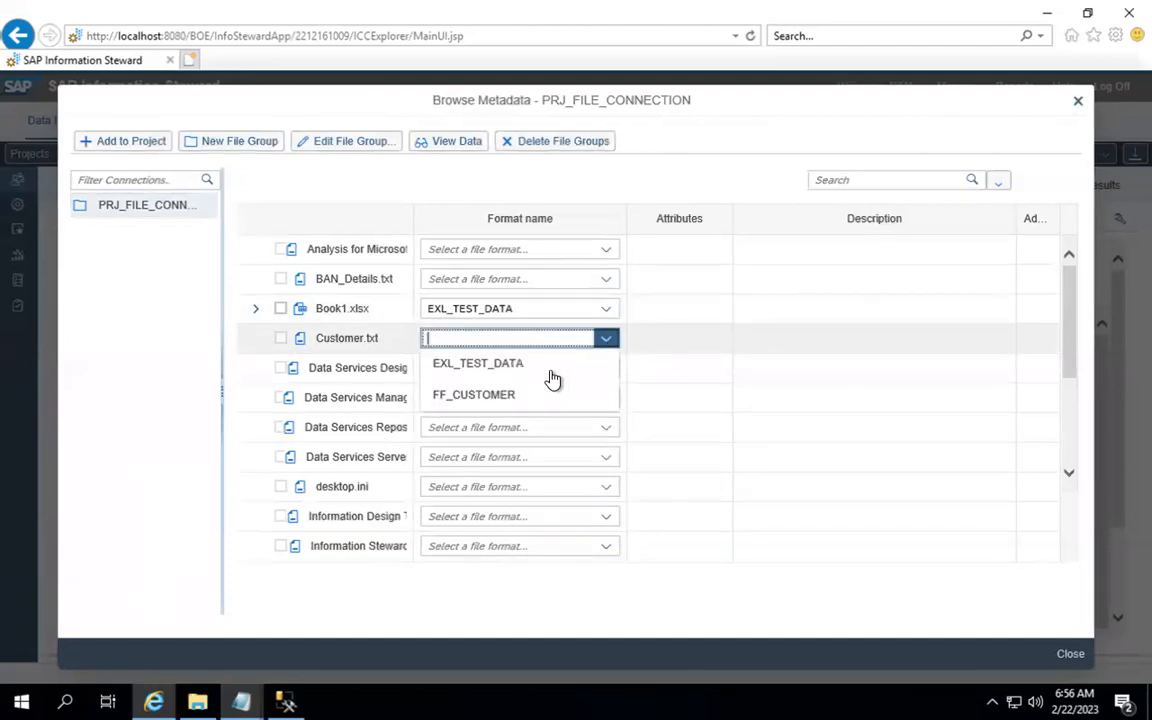
click(498, 397)
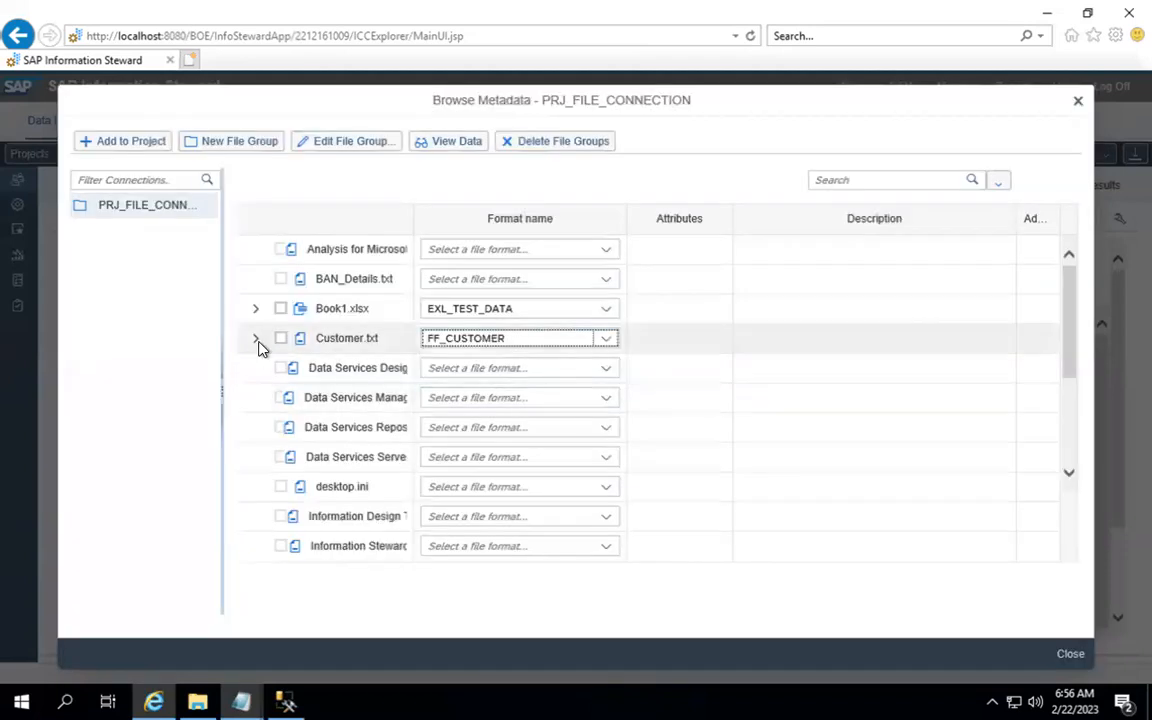
click(256, 341)
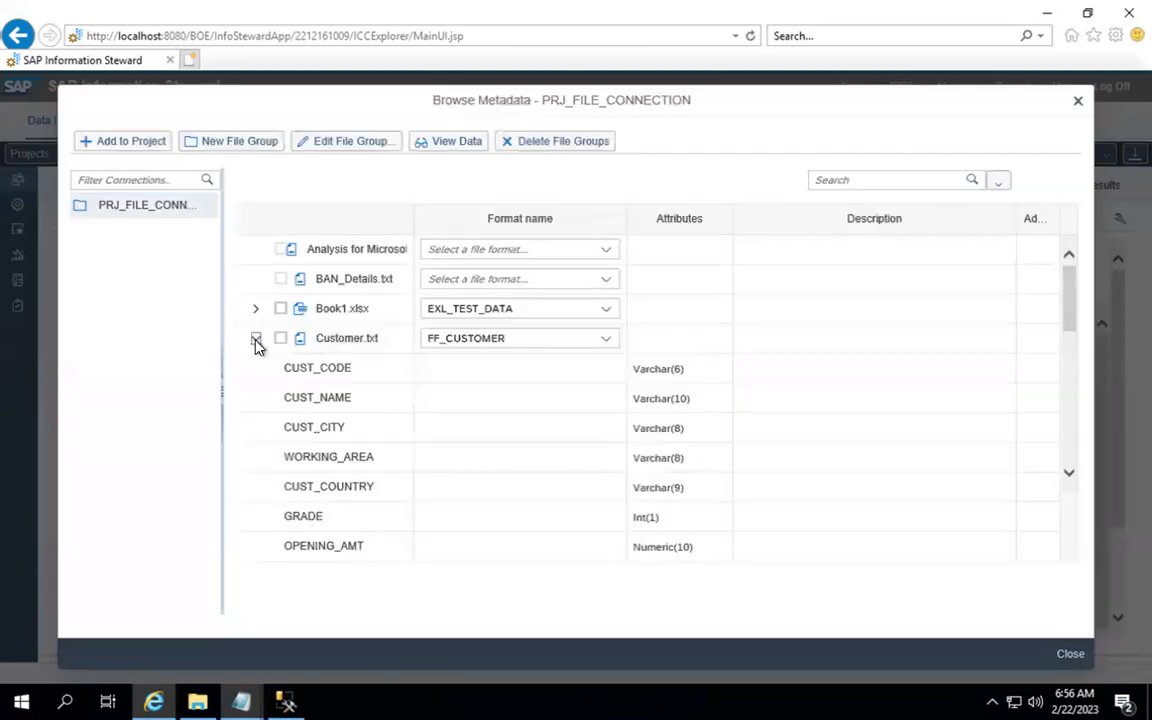
click(281, 341)
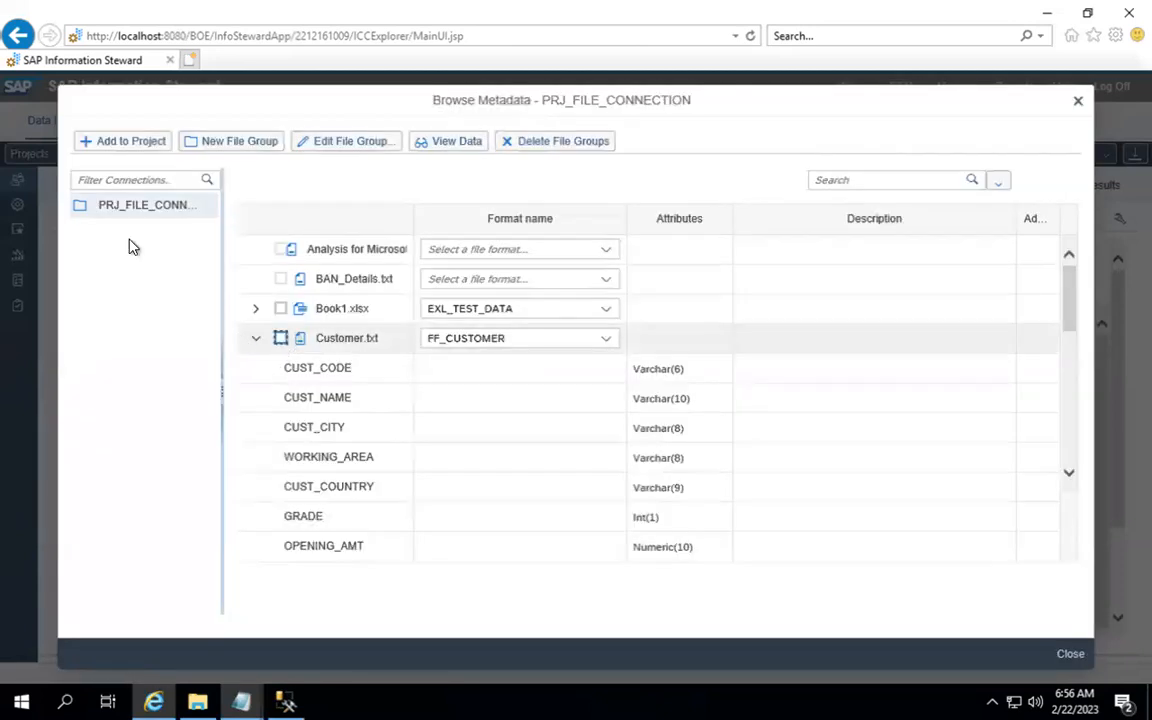
Step: Add Customer.txt to the project, answer No to the prompt, and close Browse Metadata
click(131, 146)
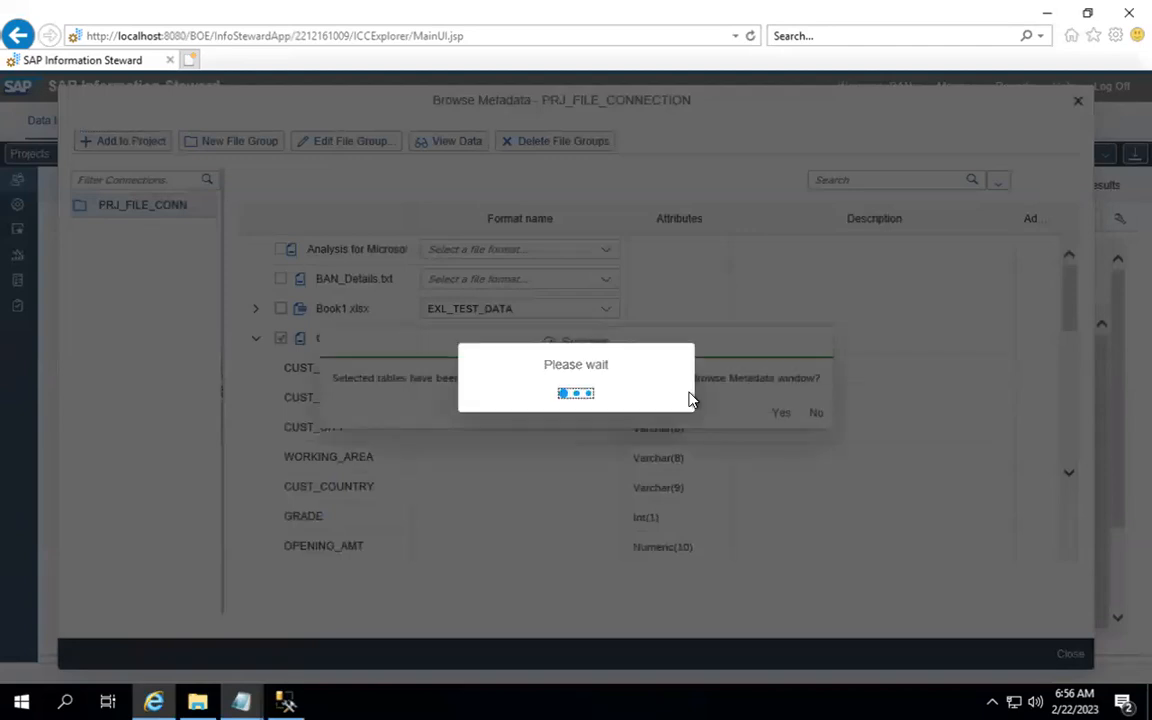
click(816, 414)
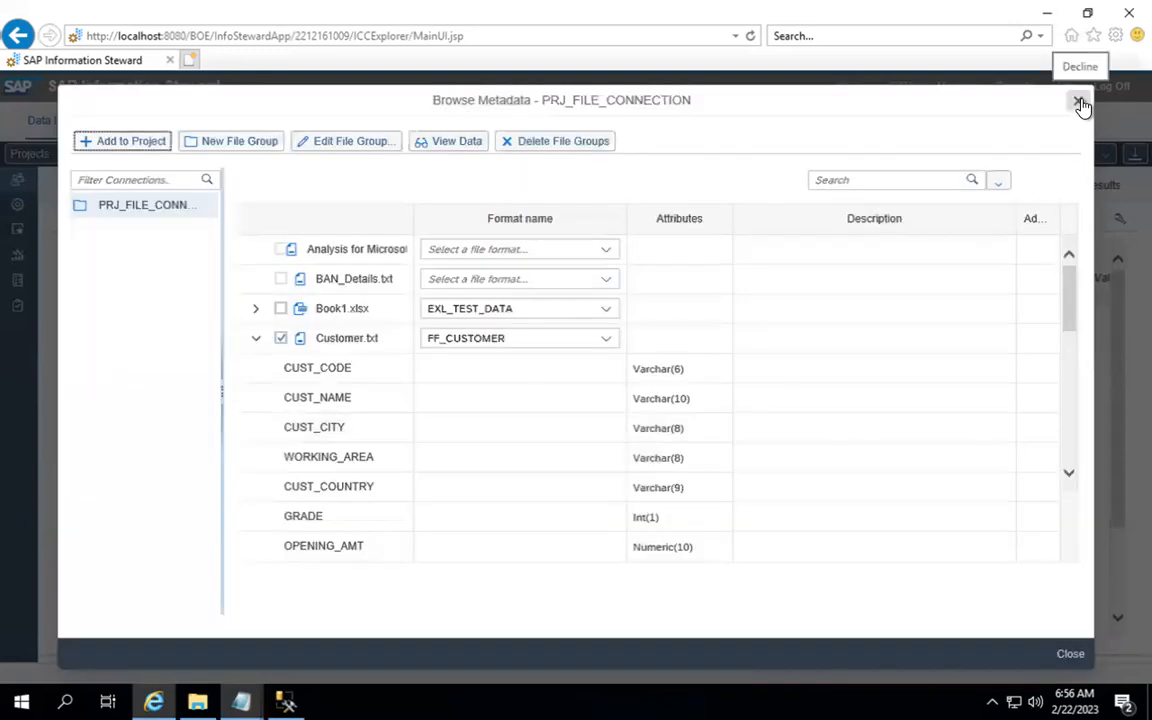
click(1079, 101)
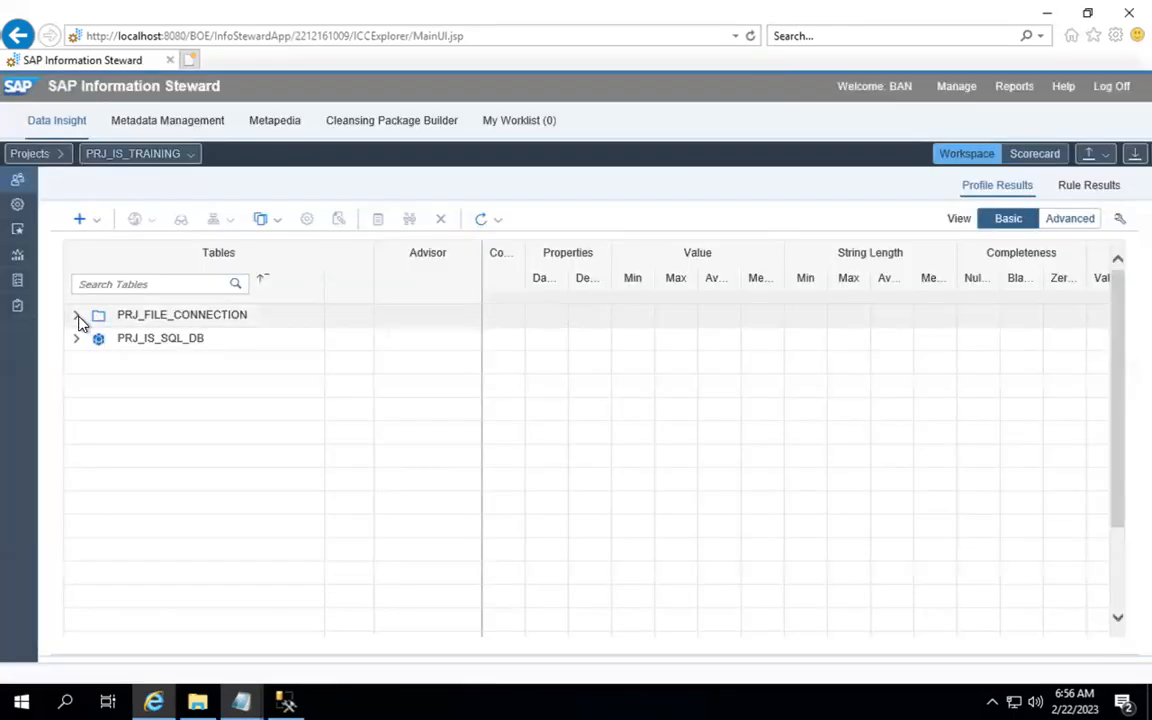
Step: Expand PRJ_FILE_CONNECTION and refresh so Book1.xlsx and Customer.txt are listed
click(77, 316)
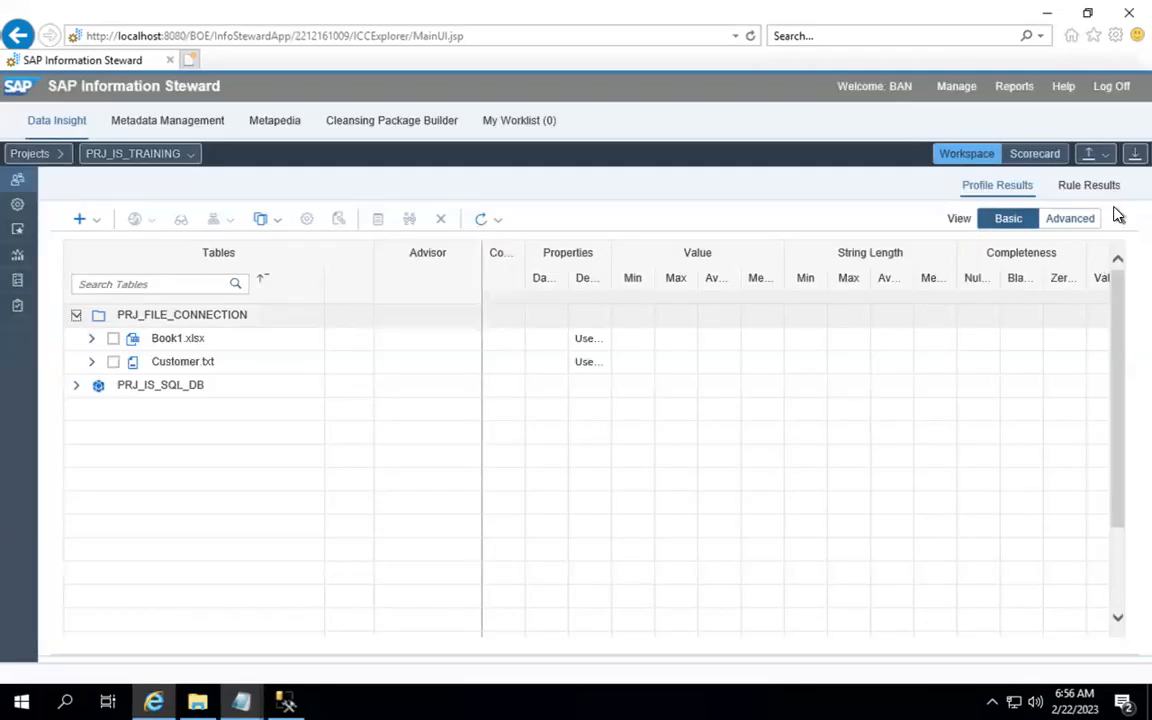
click(497, 224)
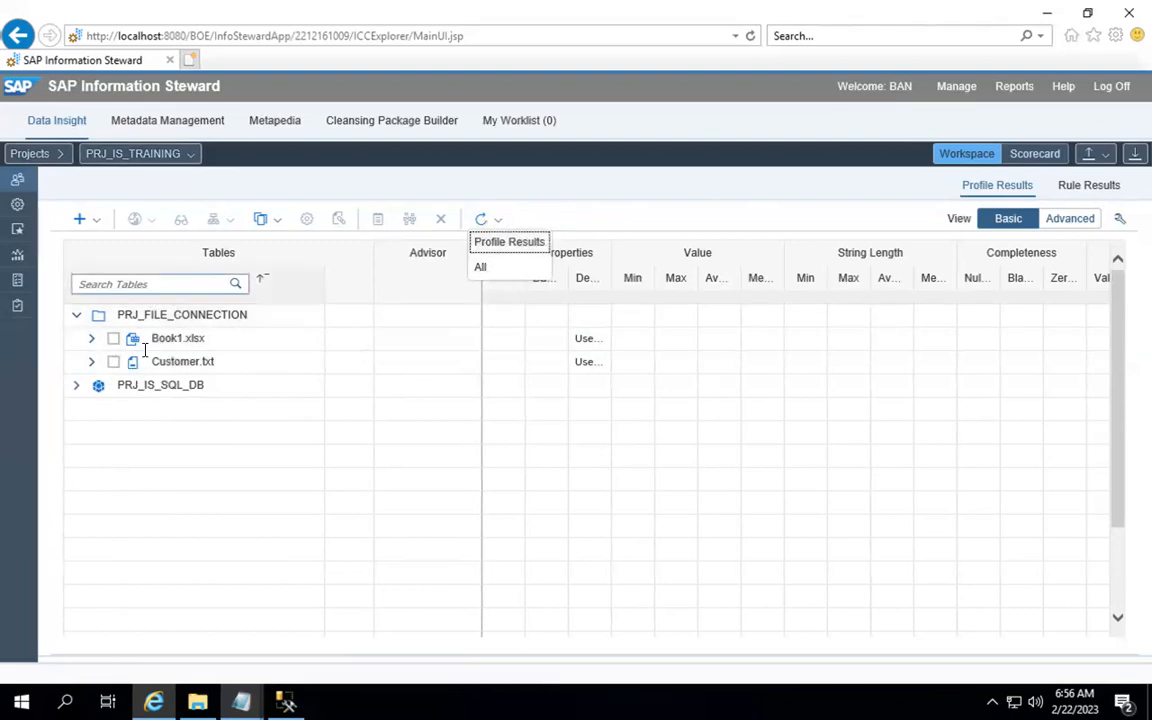
click(507, 253)
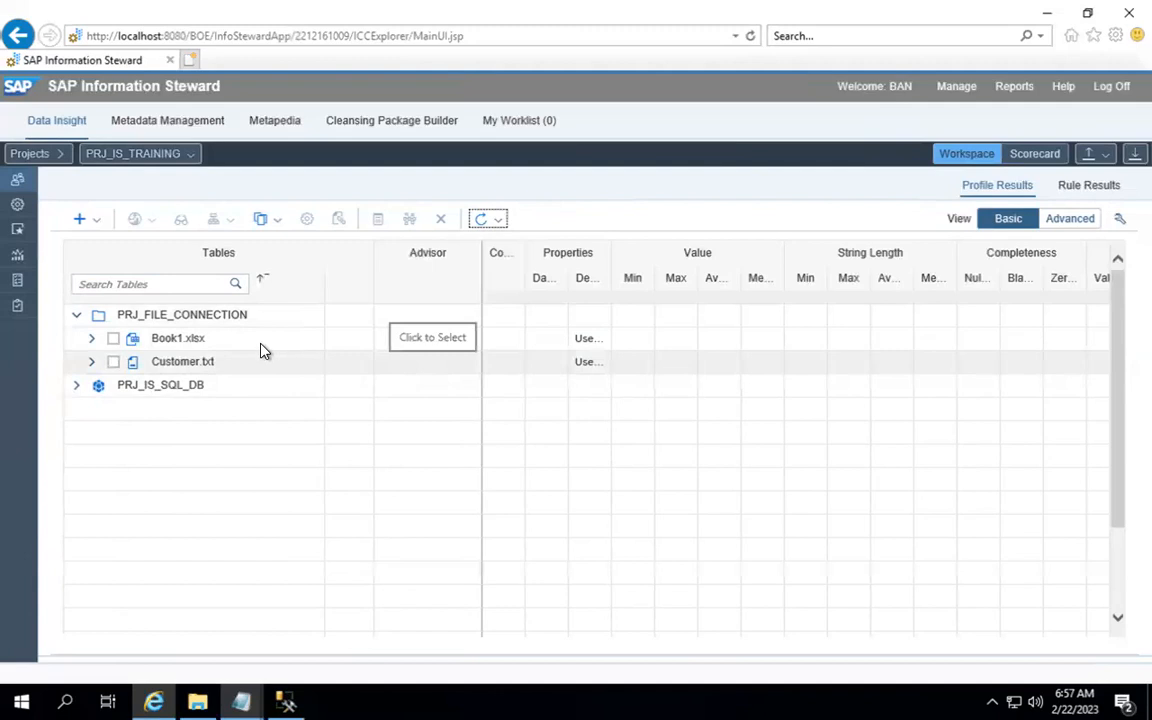
click(495, 222)
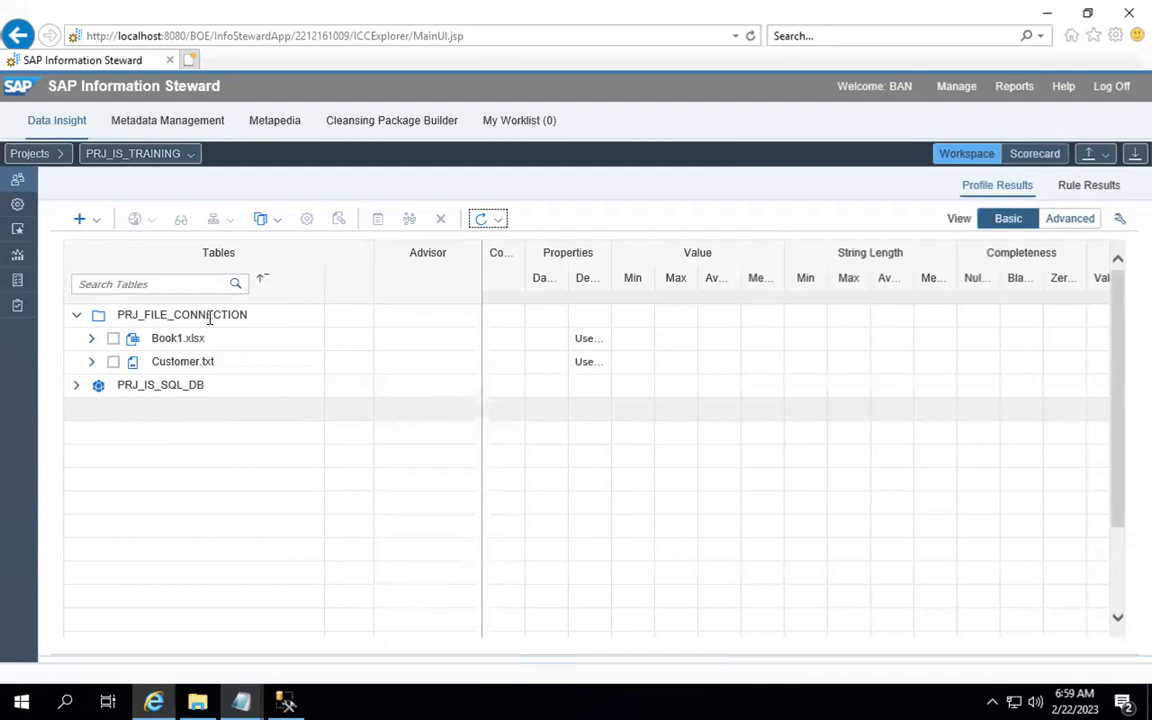
Step: Open the Central Management Console from favourites and log on with the account password
click(193, 62)
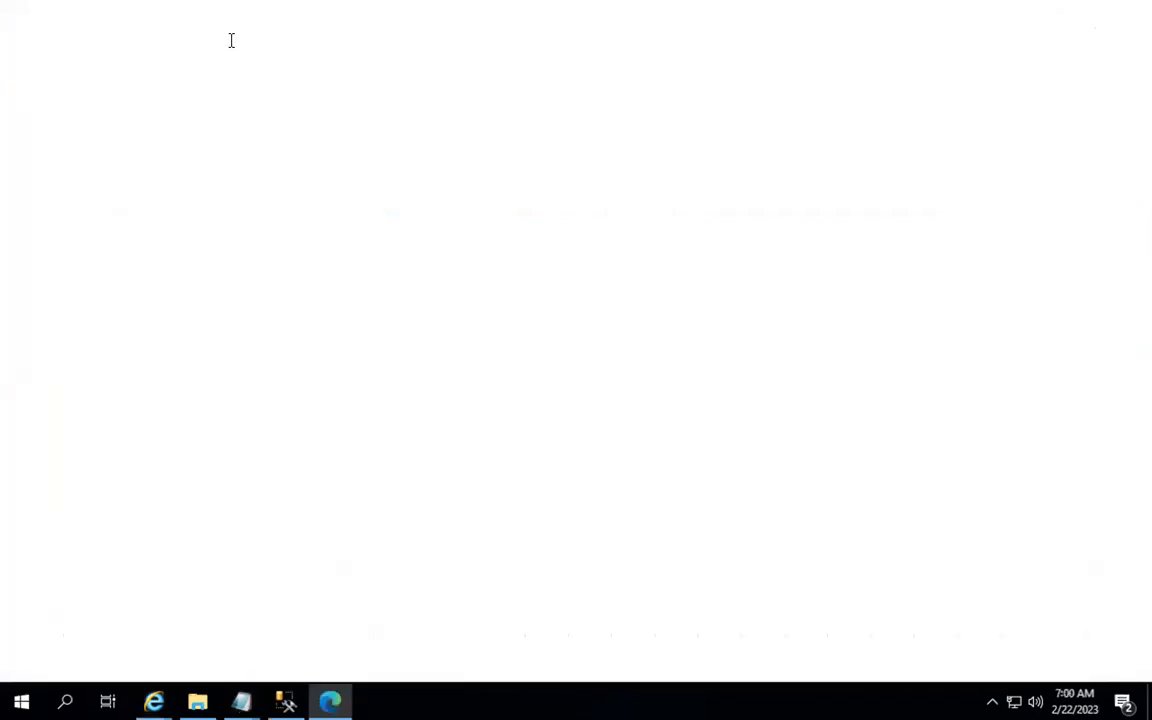
click(244, 15)
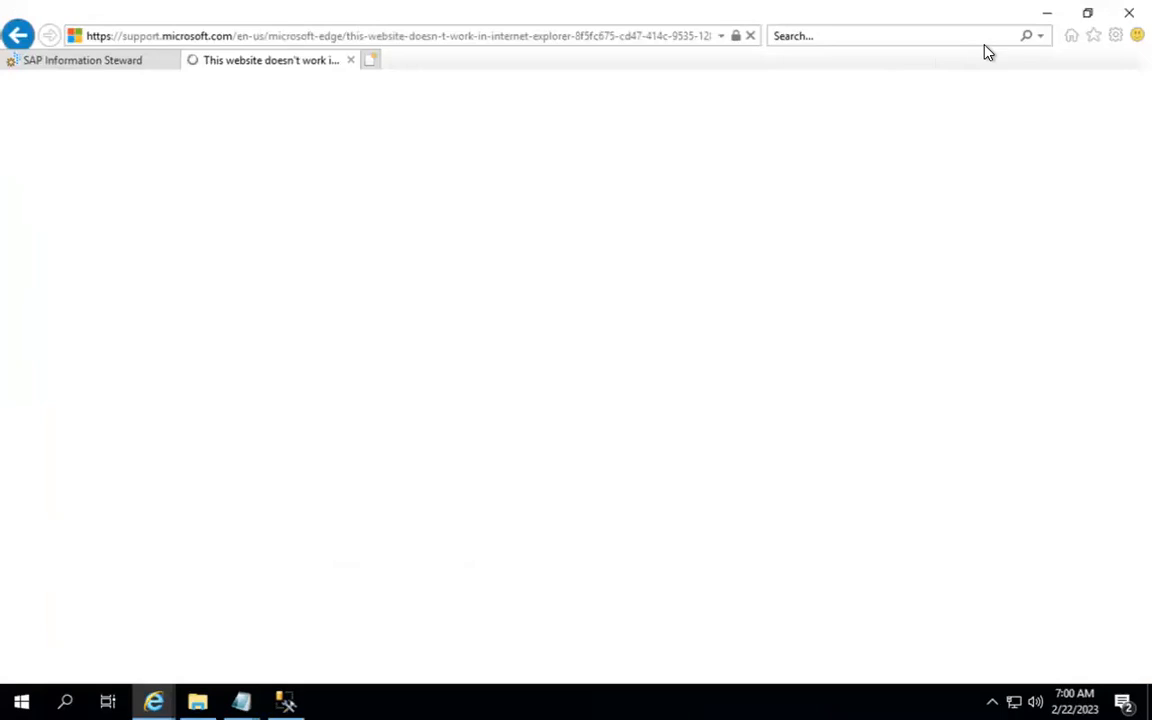
click(1092, 38)
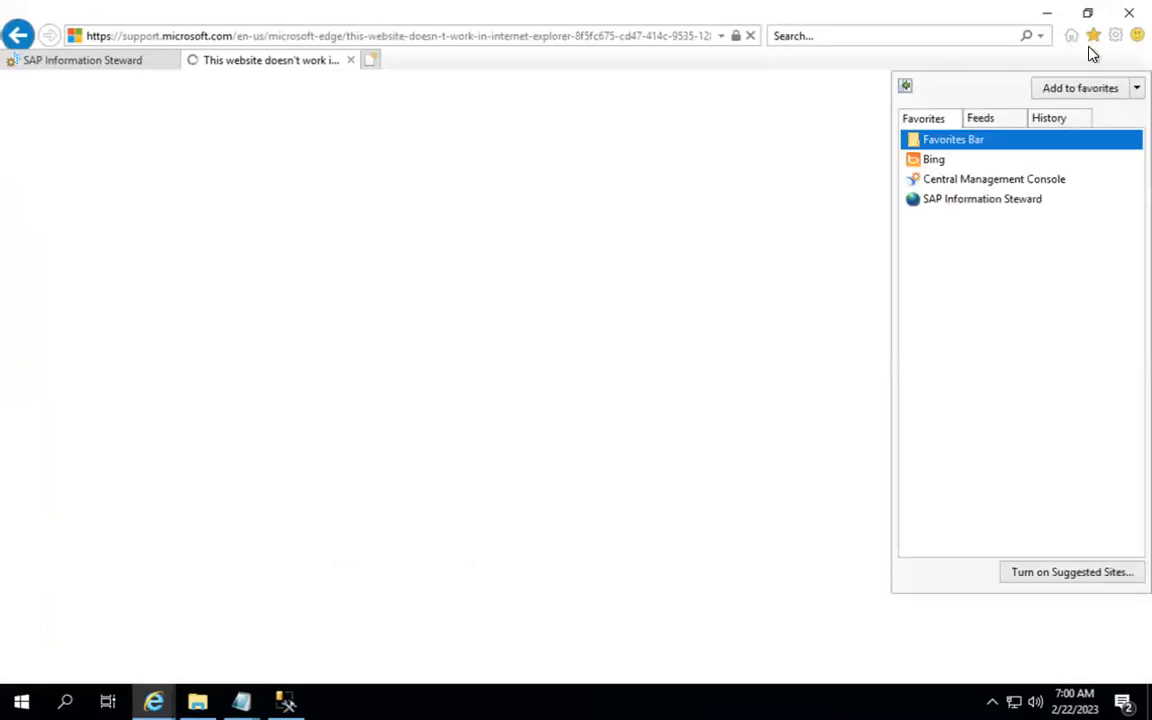
click(1013, 185)
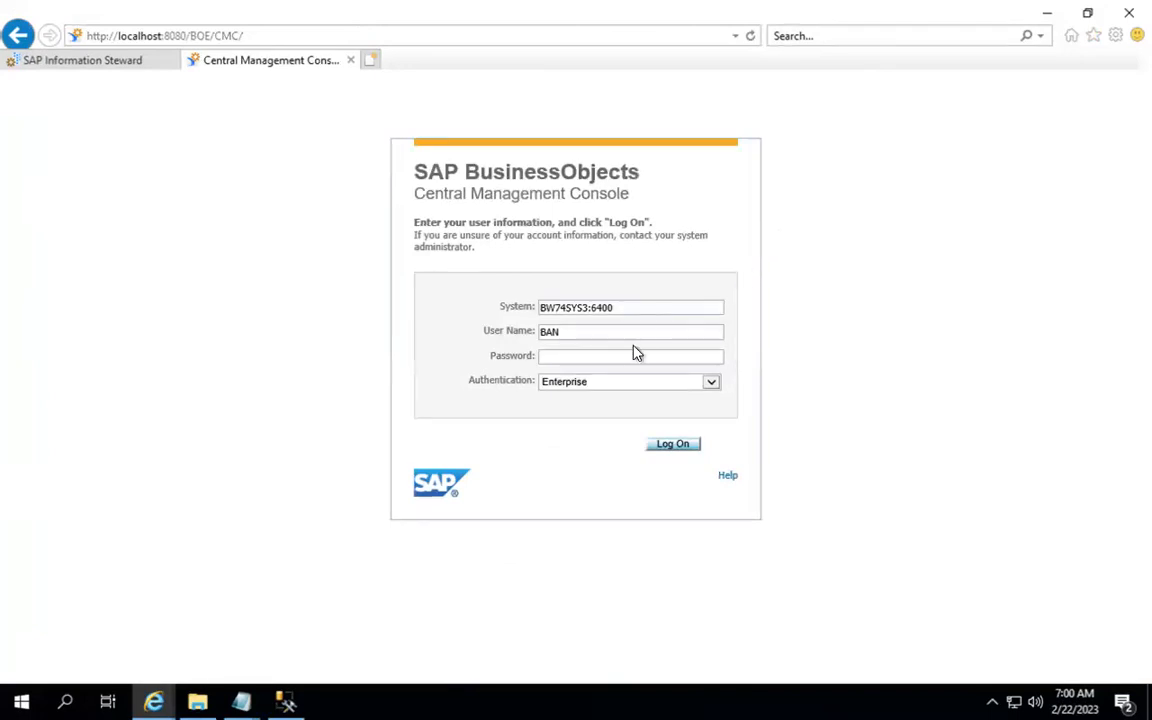
text(•••••••••••)
key(Return)
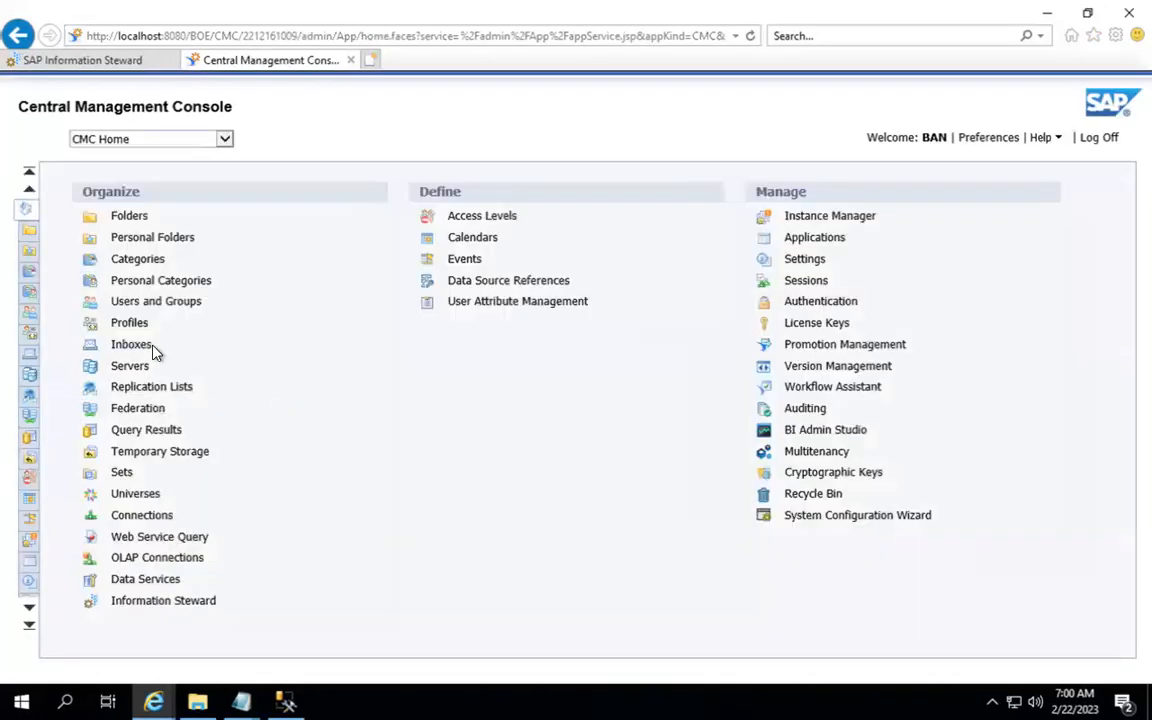
Step: In Information Steward, review a new connection's Purpose options, cancel, then open Metadata Management user security
click(155, 603)
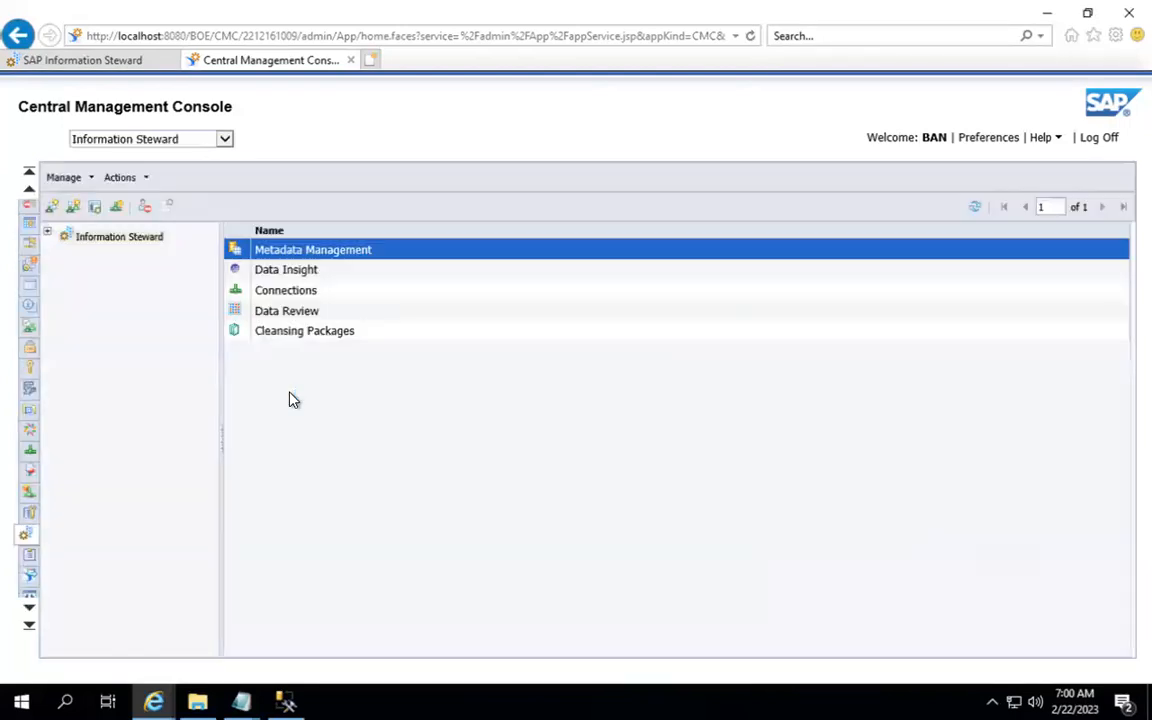
click(118, 210)
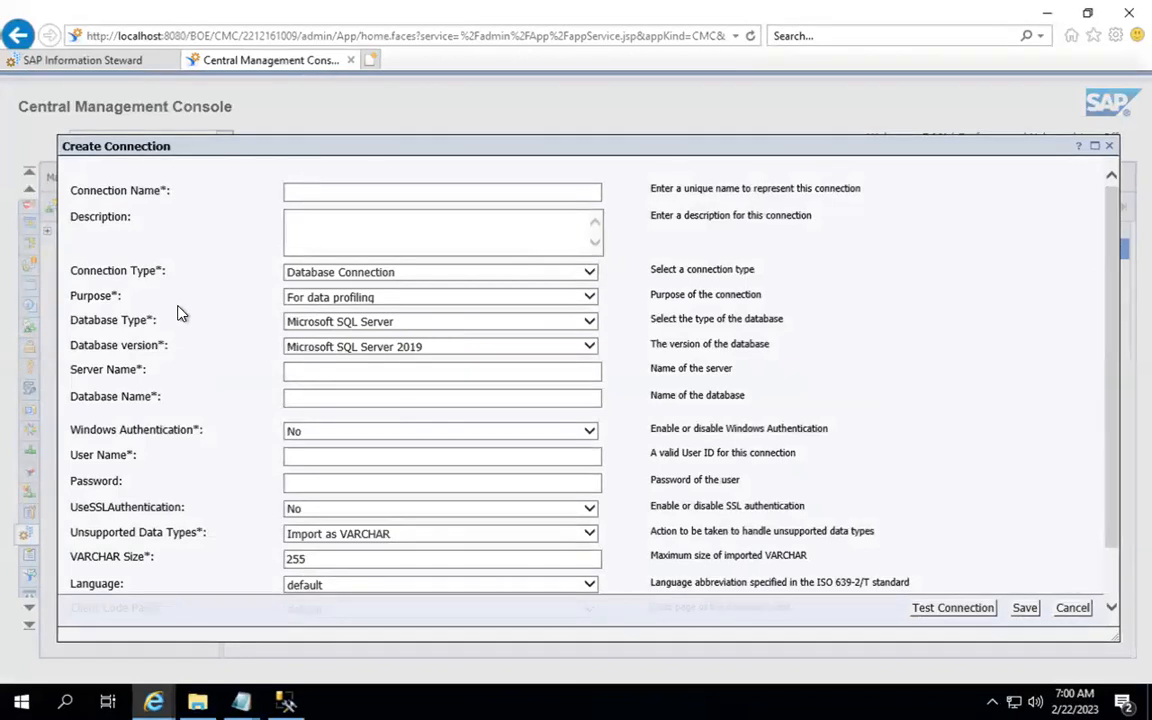
click(588, 300)
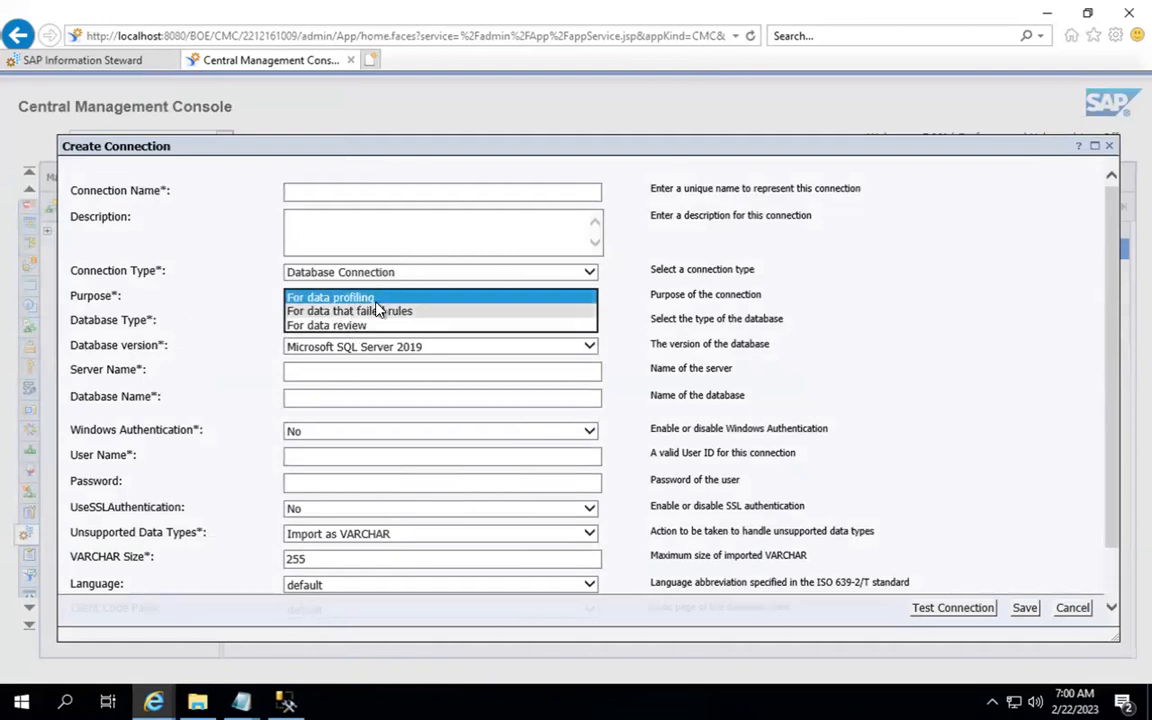
click(1073, 608)
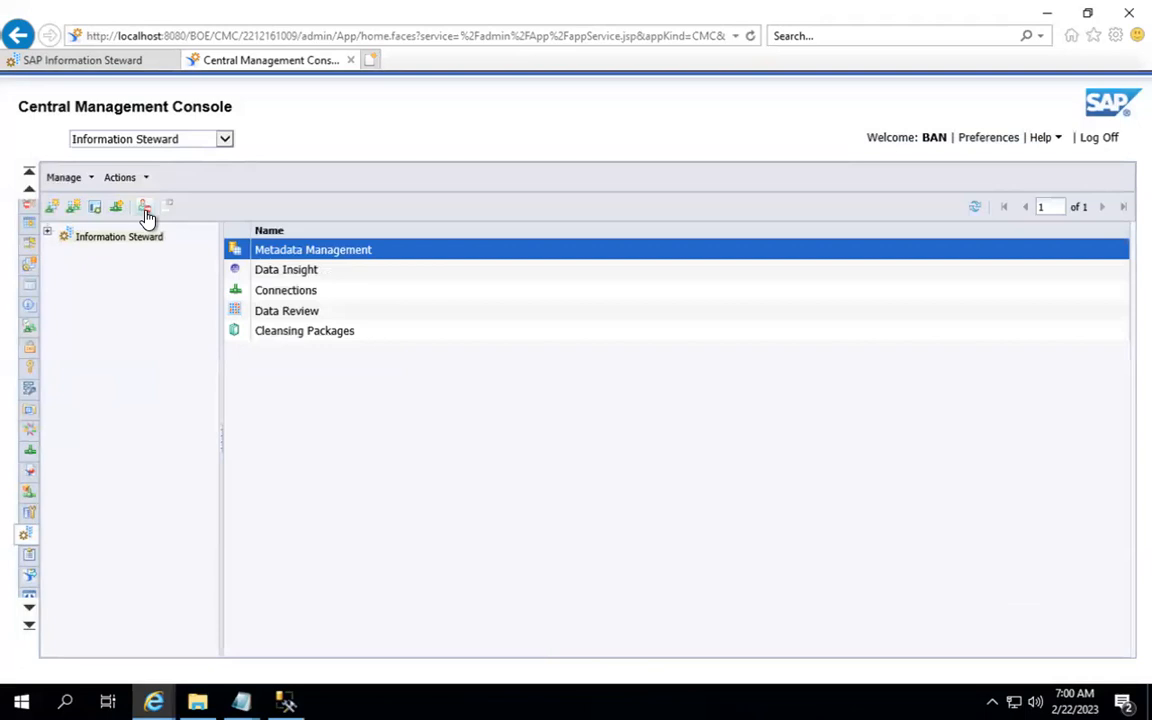
click(148, 213)
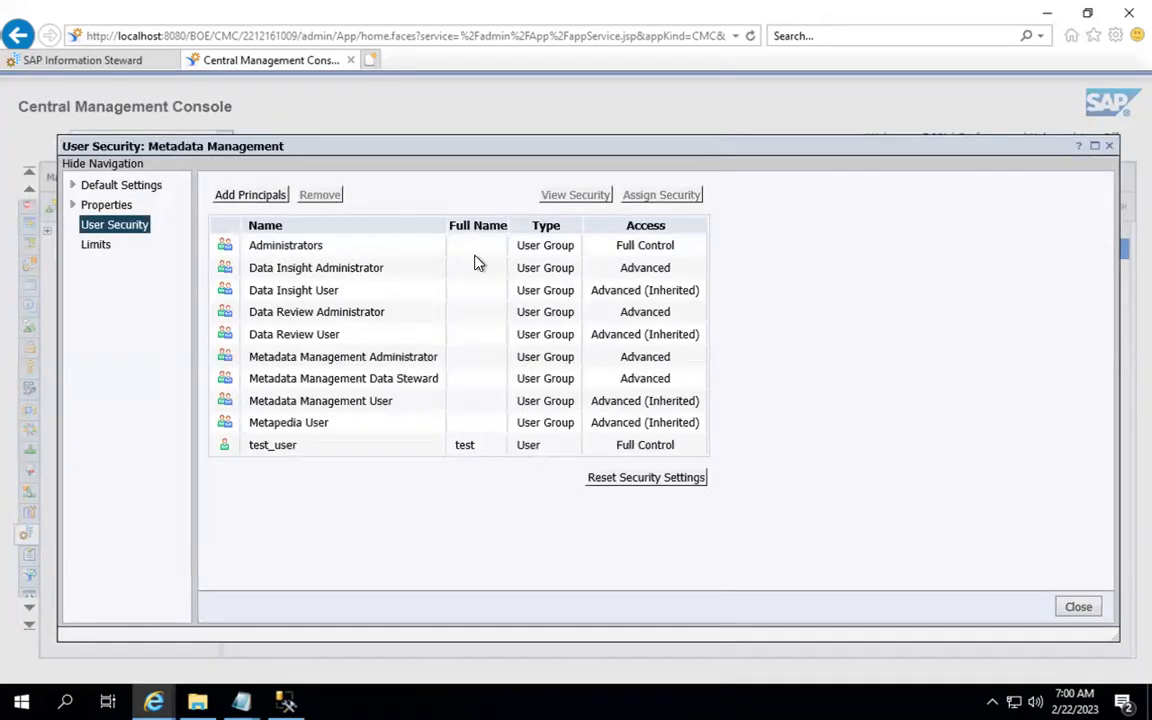
click(292, 254)
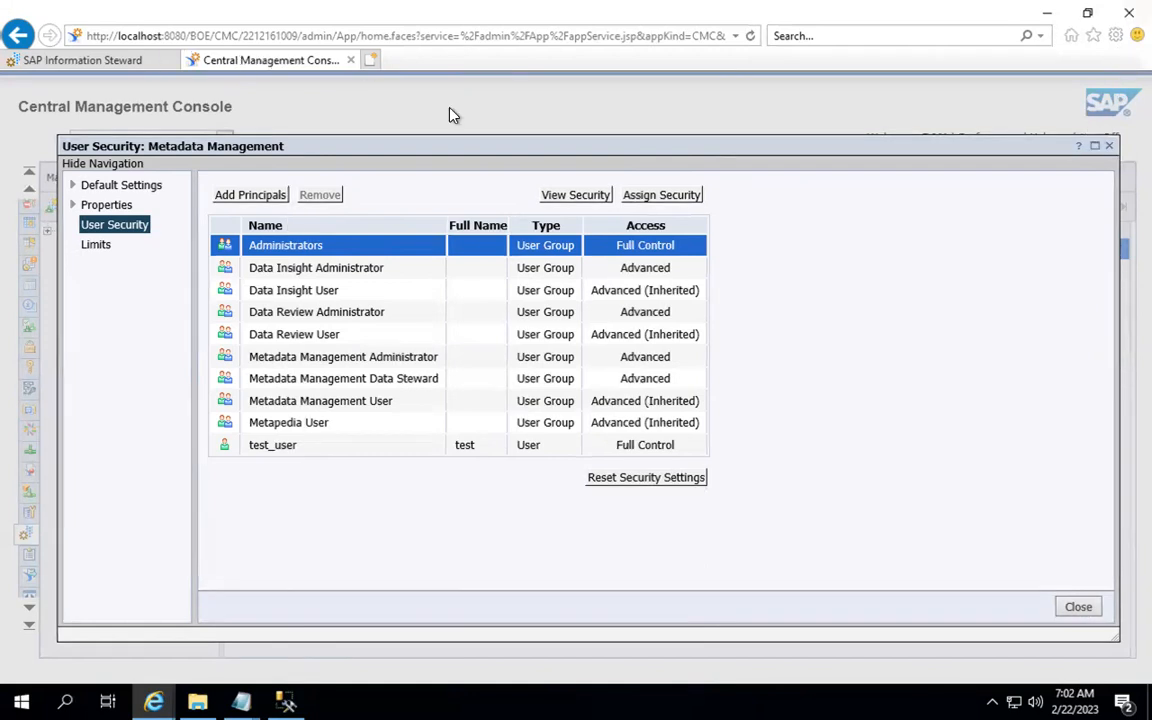
Step: Close the Metadata Management User Security dialog and switch to the SAP Information Steward tab
click(1109, 146)
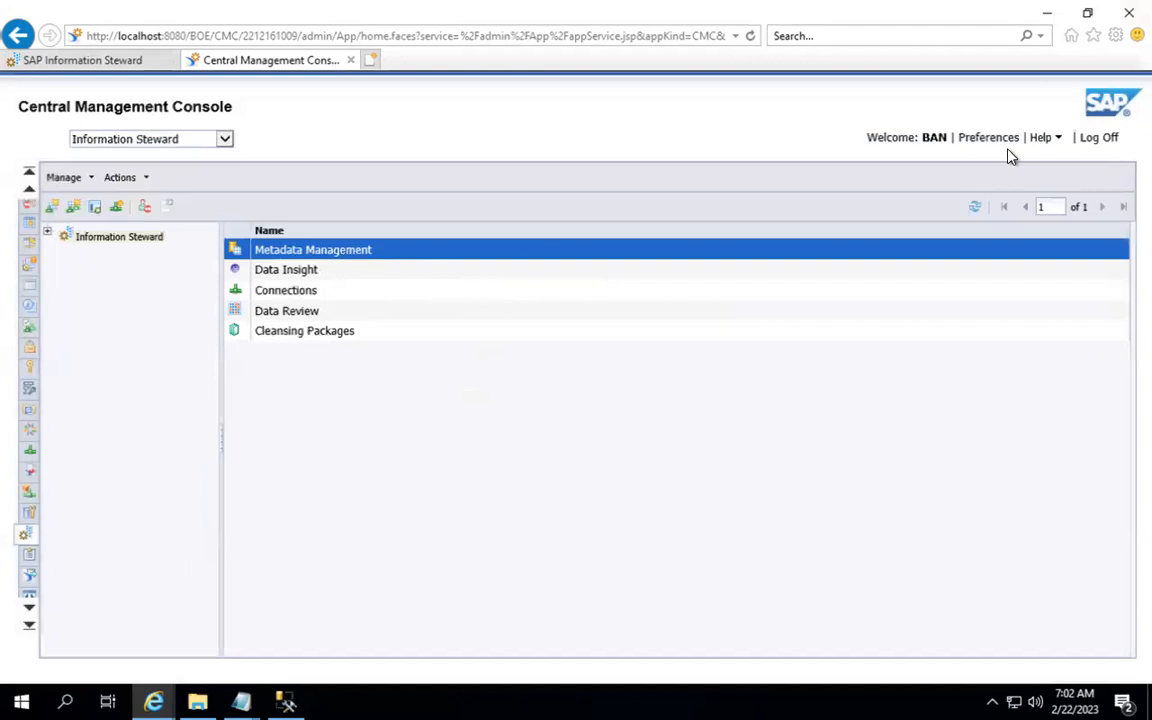
click(116, 58)
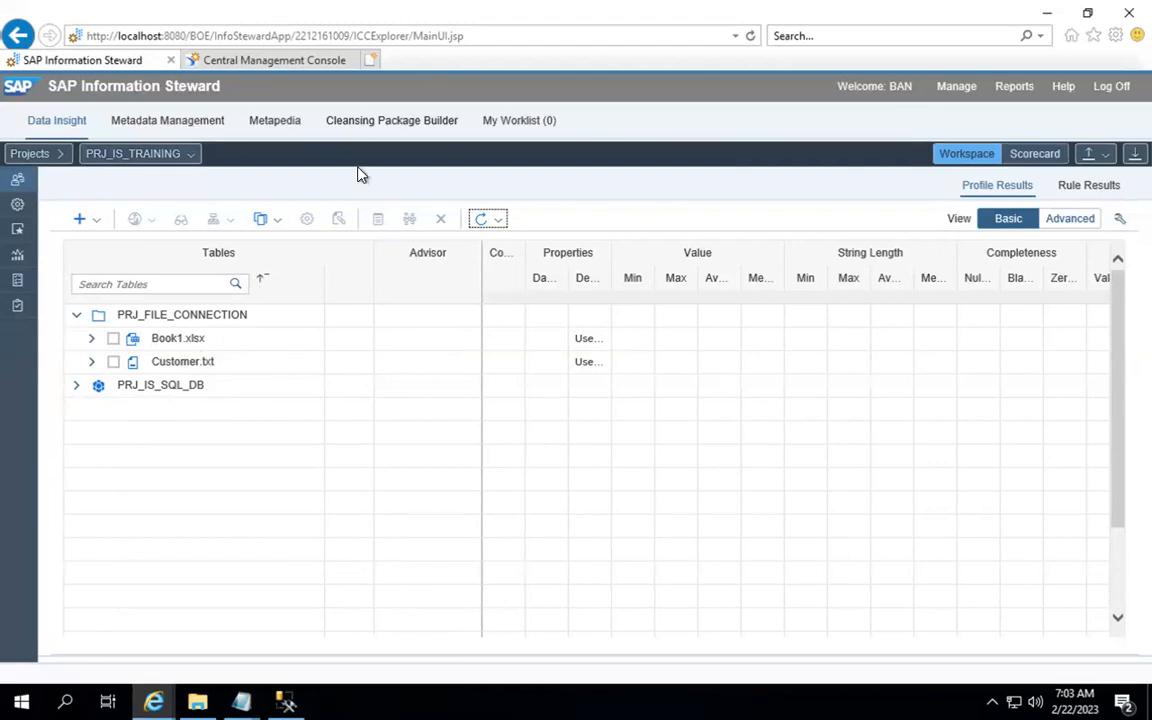
Step: View Book1.xlsx, go back to the Projects list, then switch to the Central Management Console
click(163, 339)
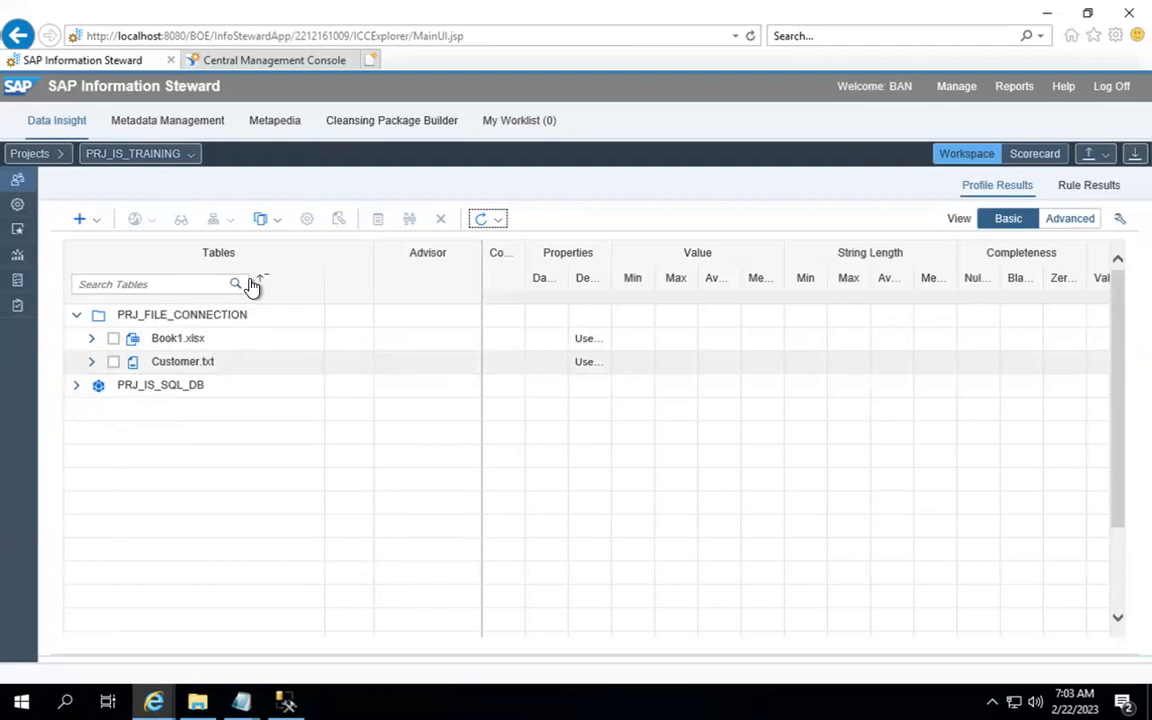
click(52, 155)
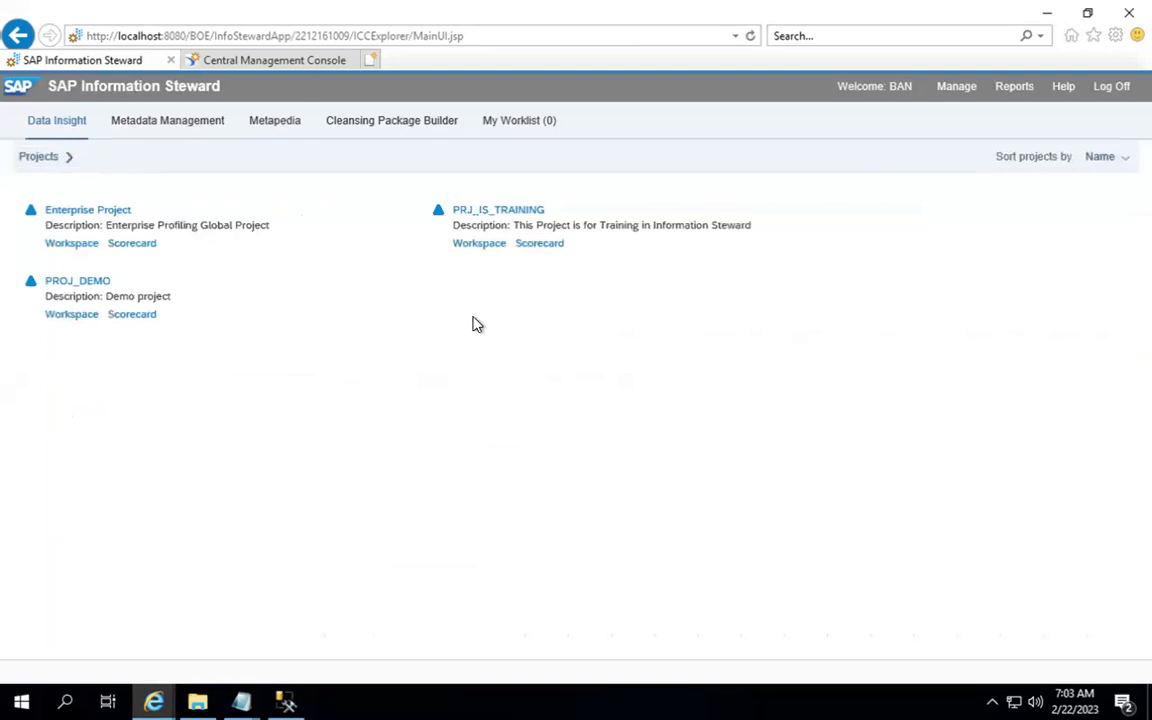
click(309, 61)
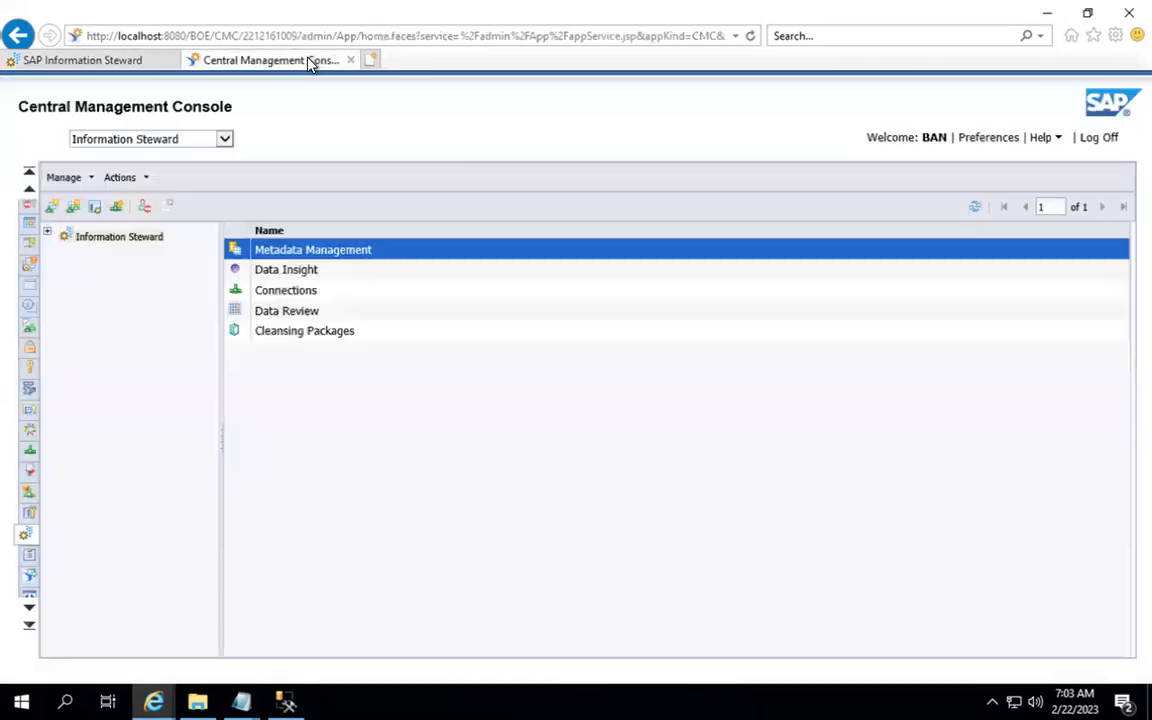
Step: Open the Create Data Insight project form, cancel it, and switch to the Information Steward tab
click(95, 215)
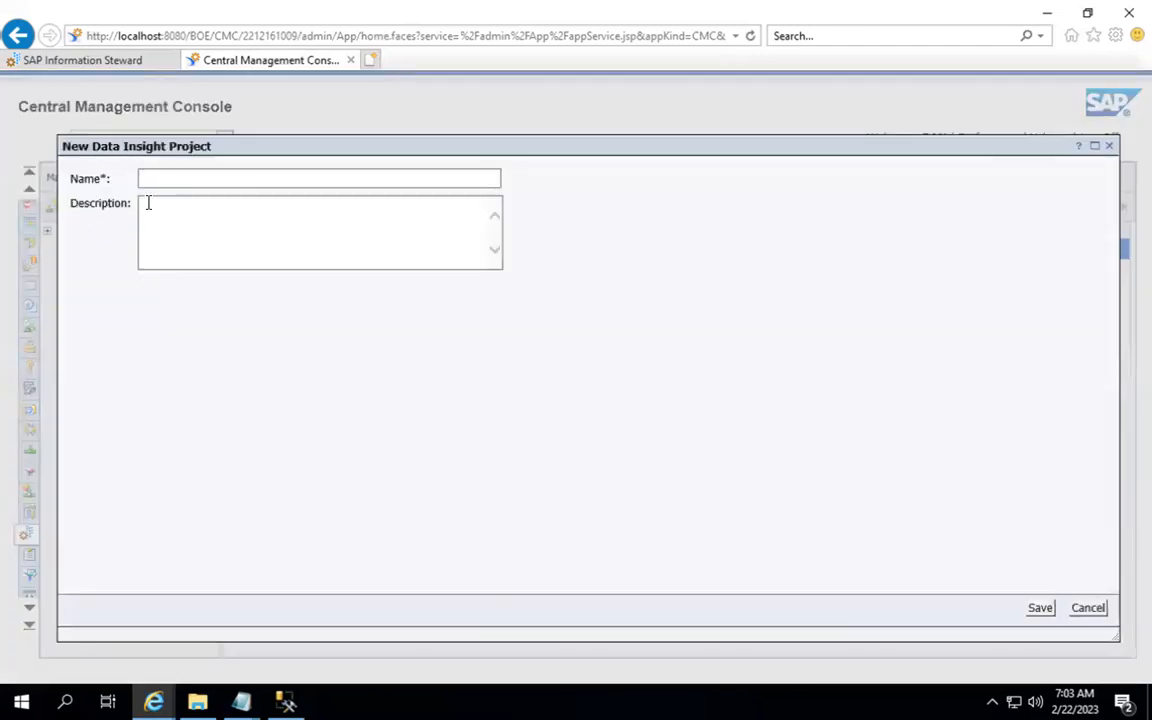
click(160, 179)
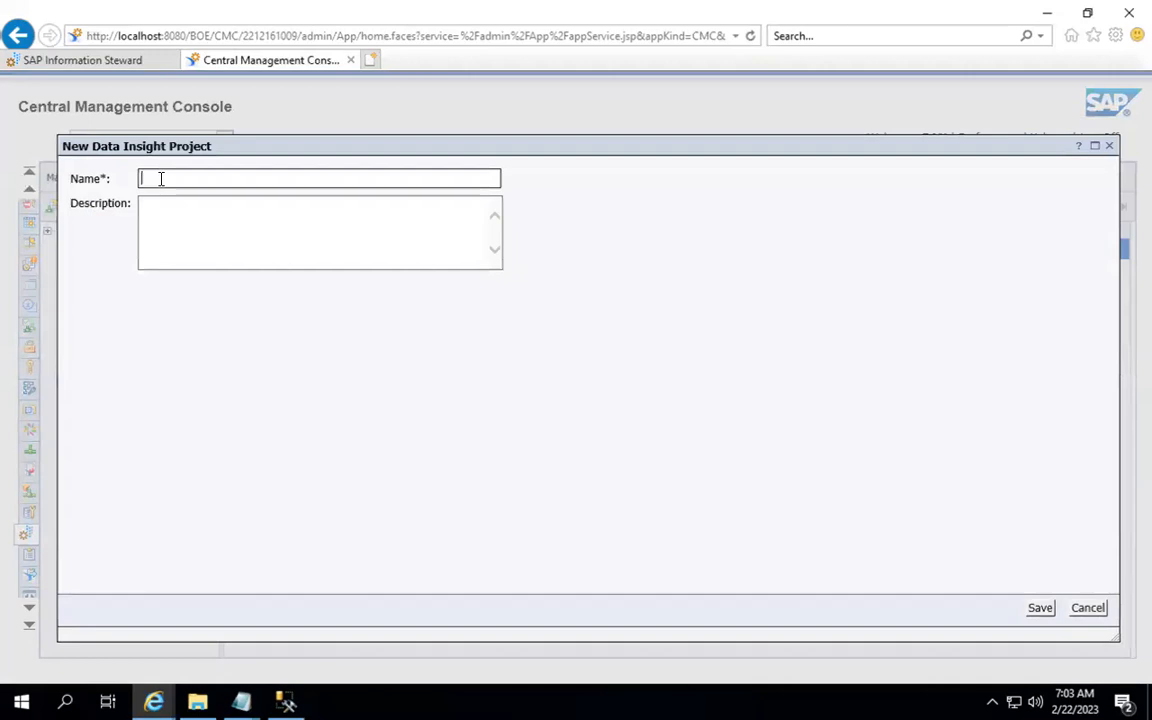
click(1088, 608)
click(116, 64)
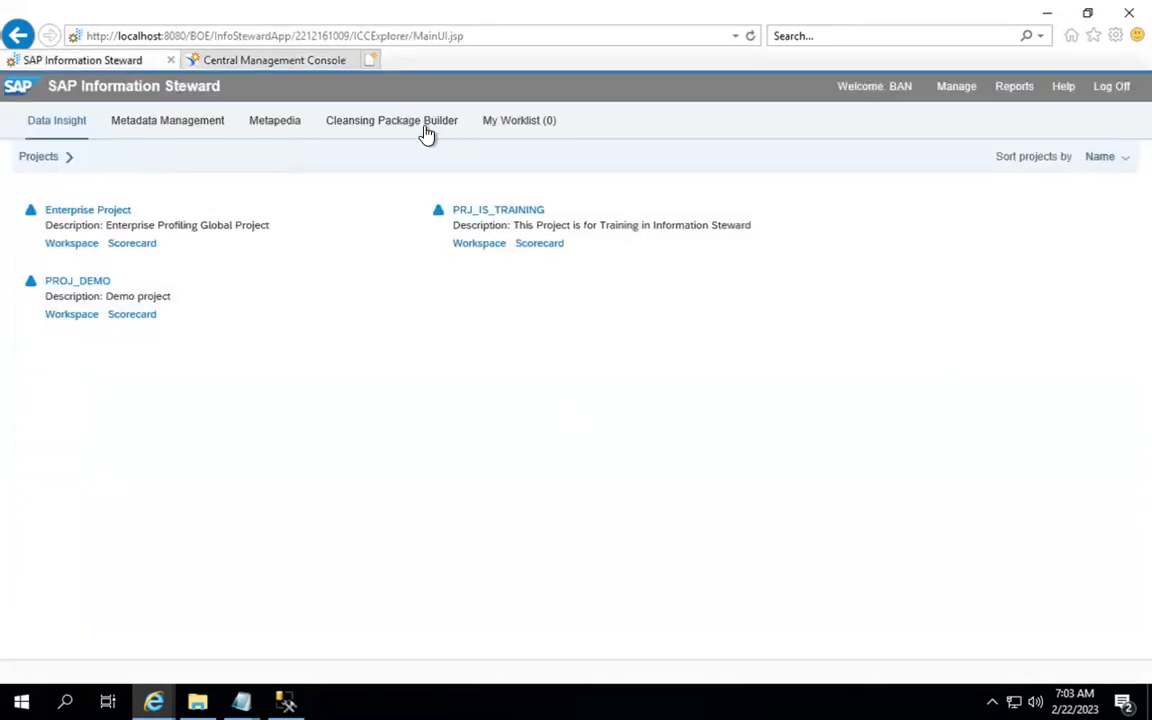
Step: Switch between the CMC and Information Steward tabs, then minimize Internet Explorer to the desktop
click(298, 62)
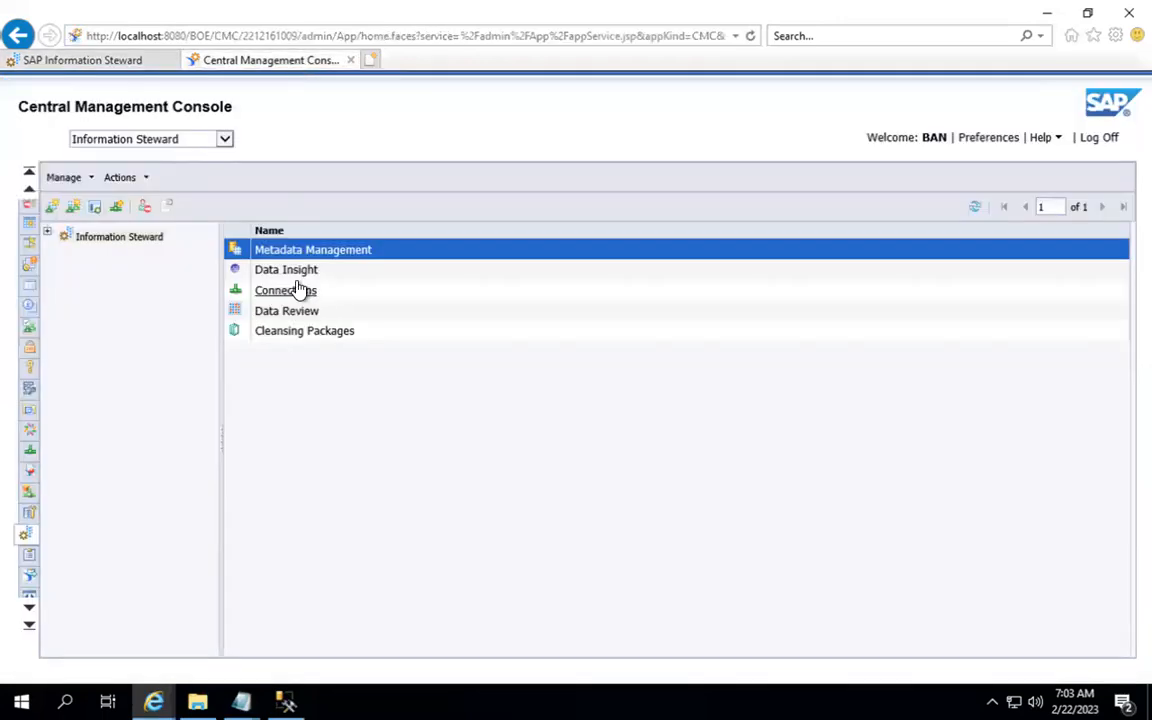
click(96, 62)
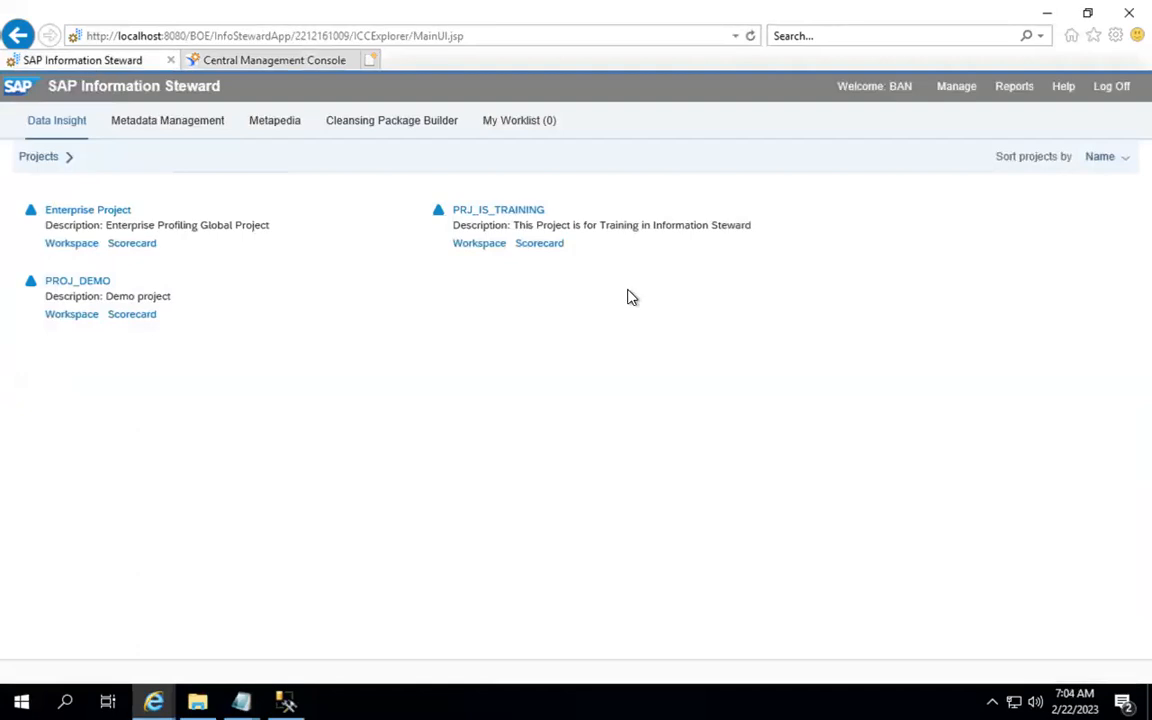
click(291, 63)
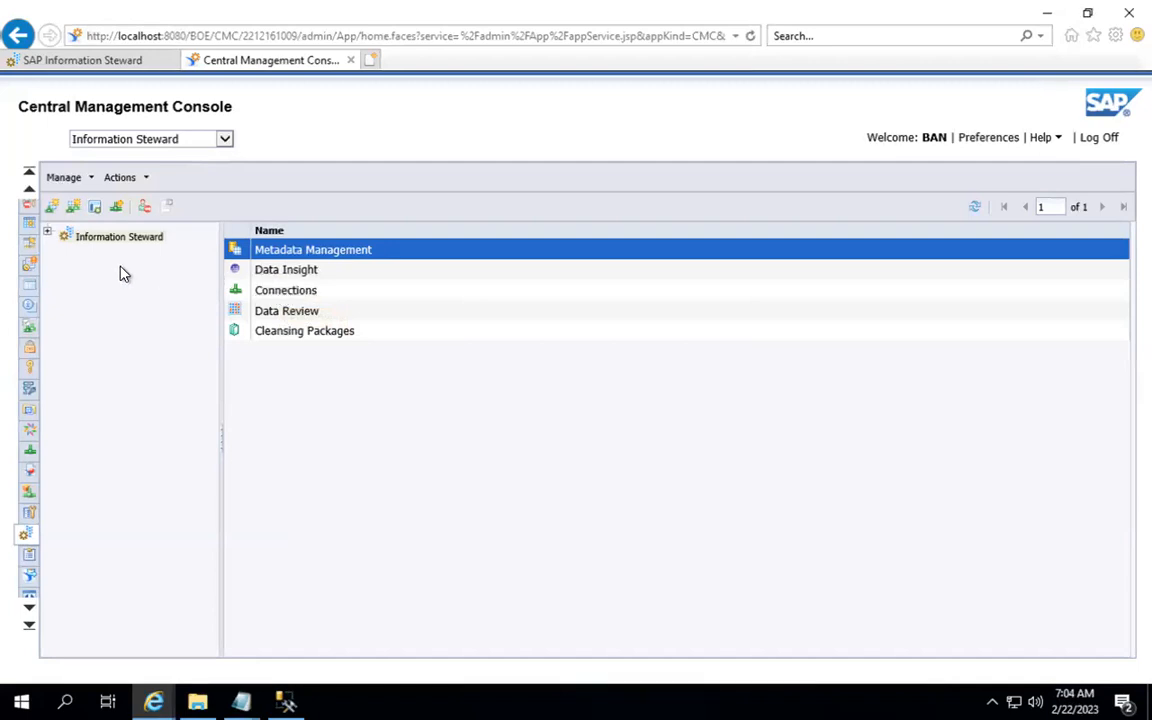
click(1049, 16)
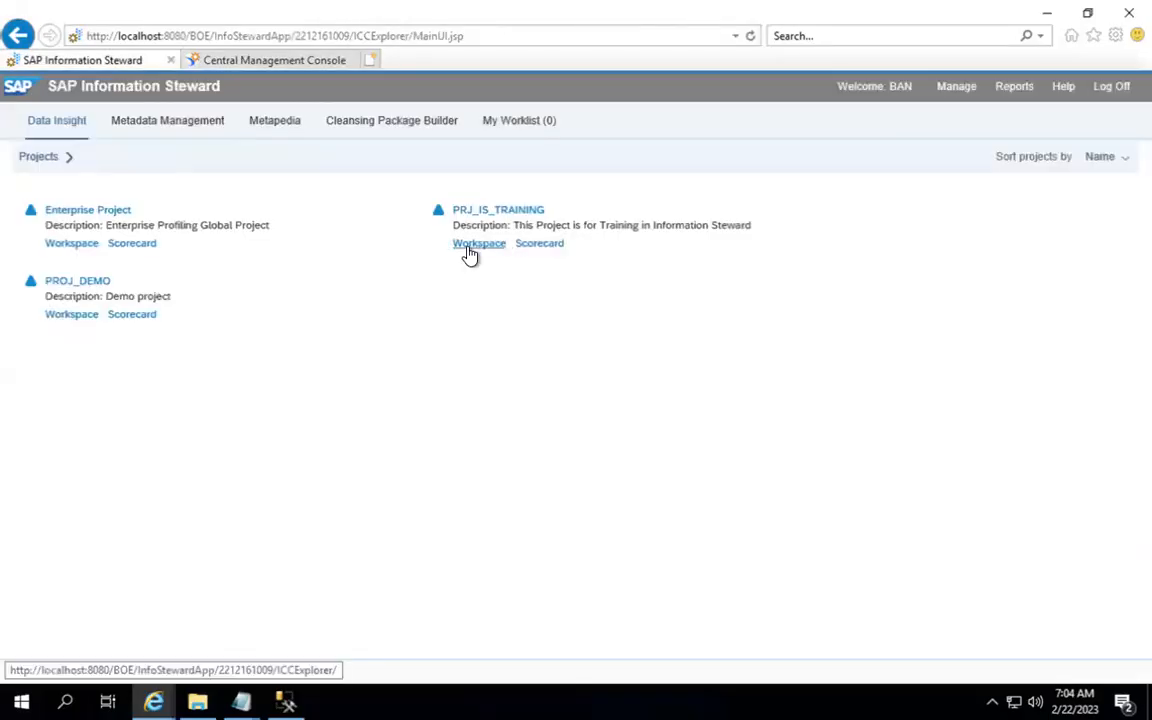
Step: Restore the browser, expand PRJ_FILE_CONNECTION and PRJ_IS_SQL_DB, then minimize it to reach Notepad
click(469, 246)
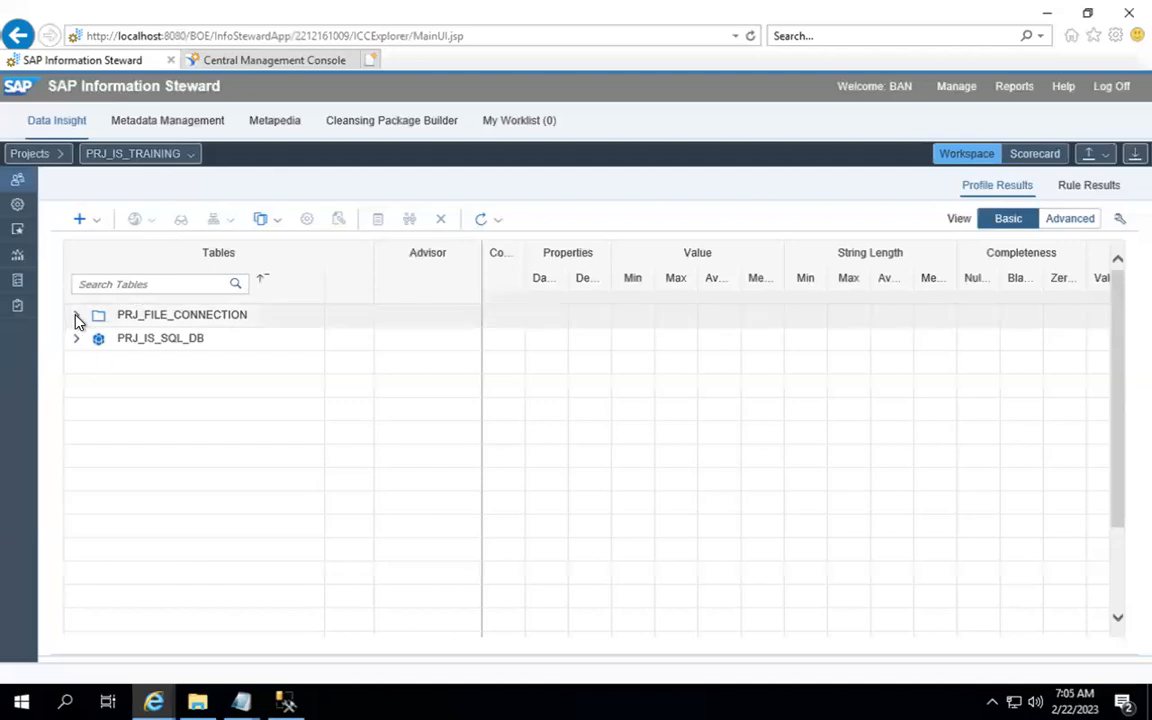
double_click(195, 316)
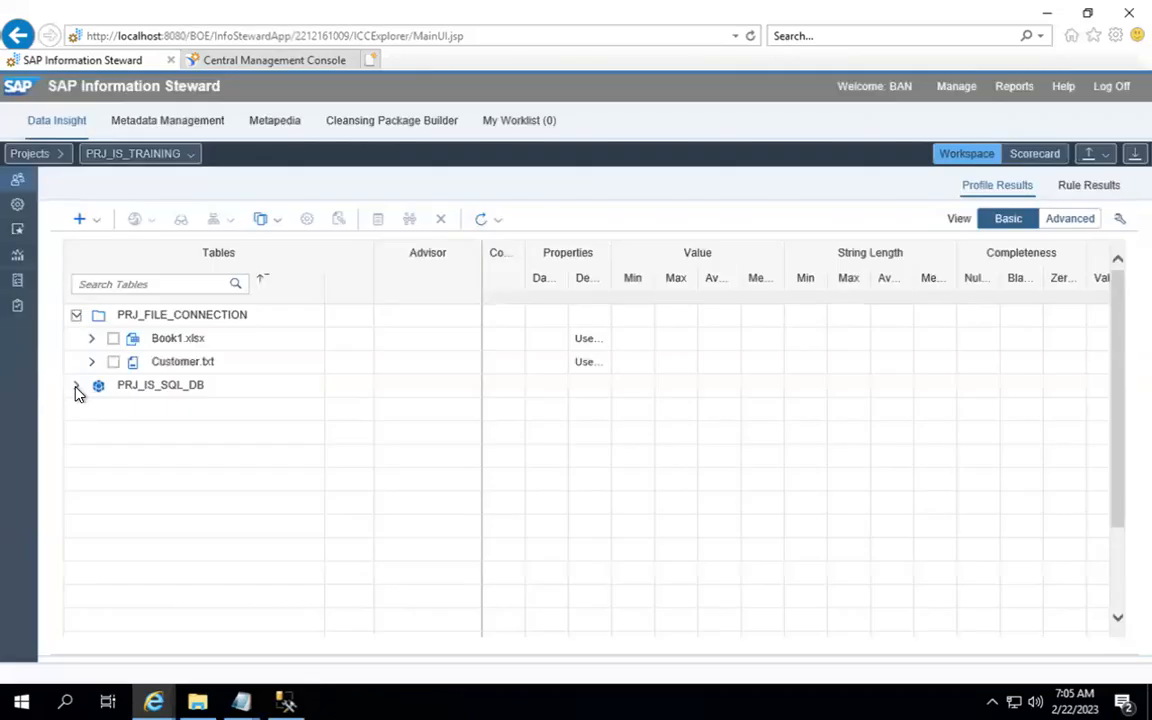
click(78, 389)
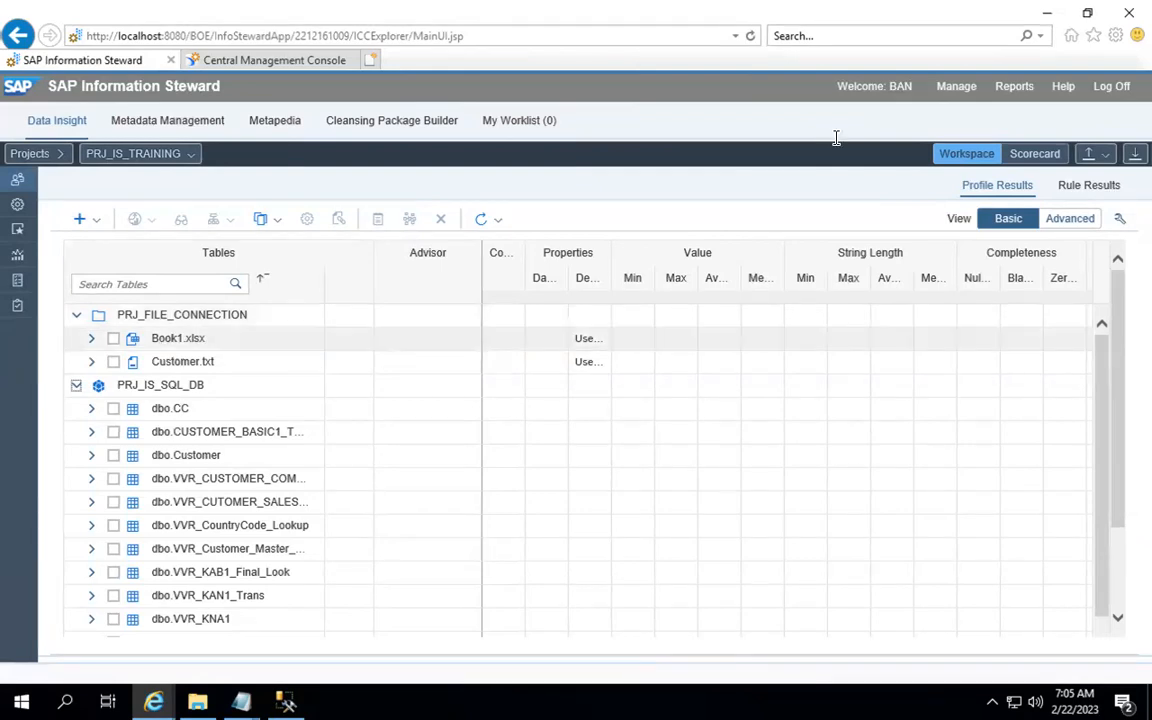
click(1048, 15)
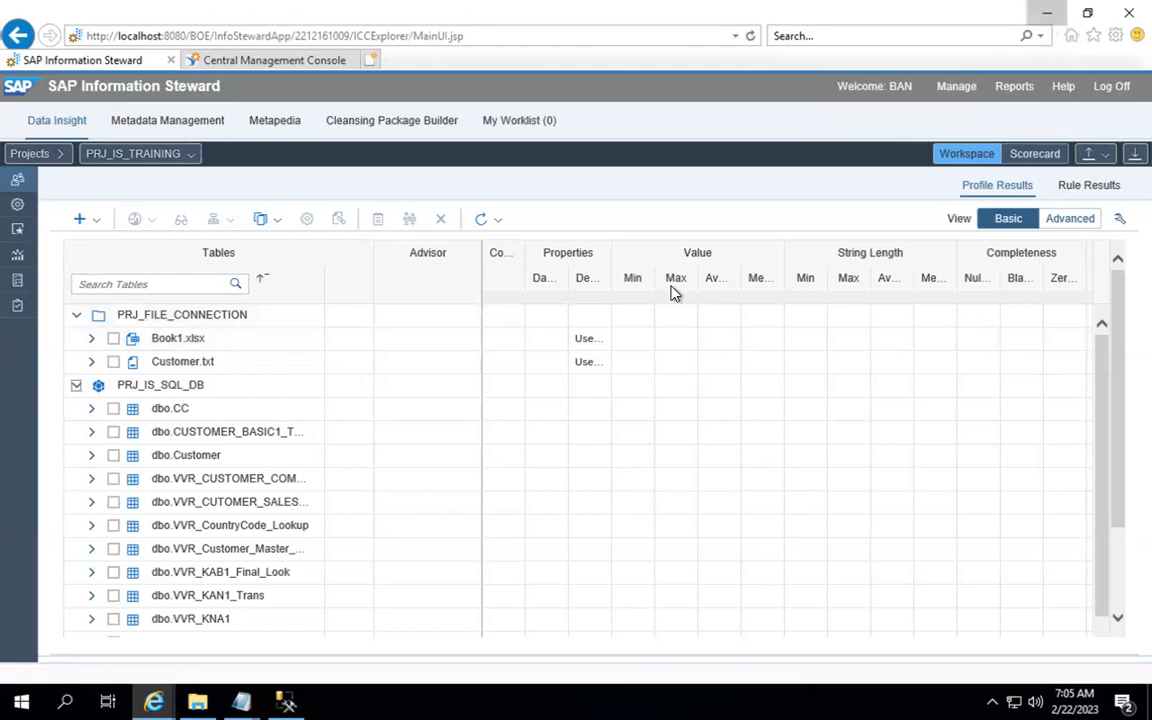
mouse_move(258, 695)
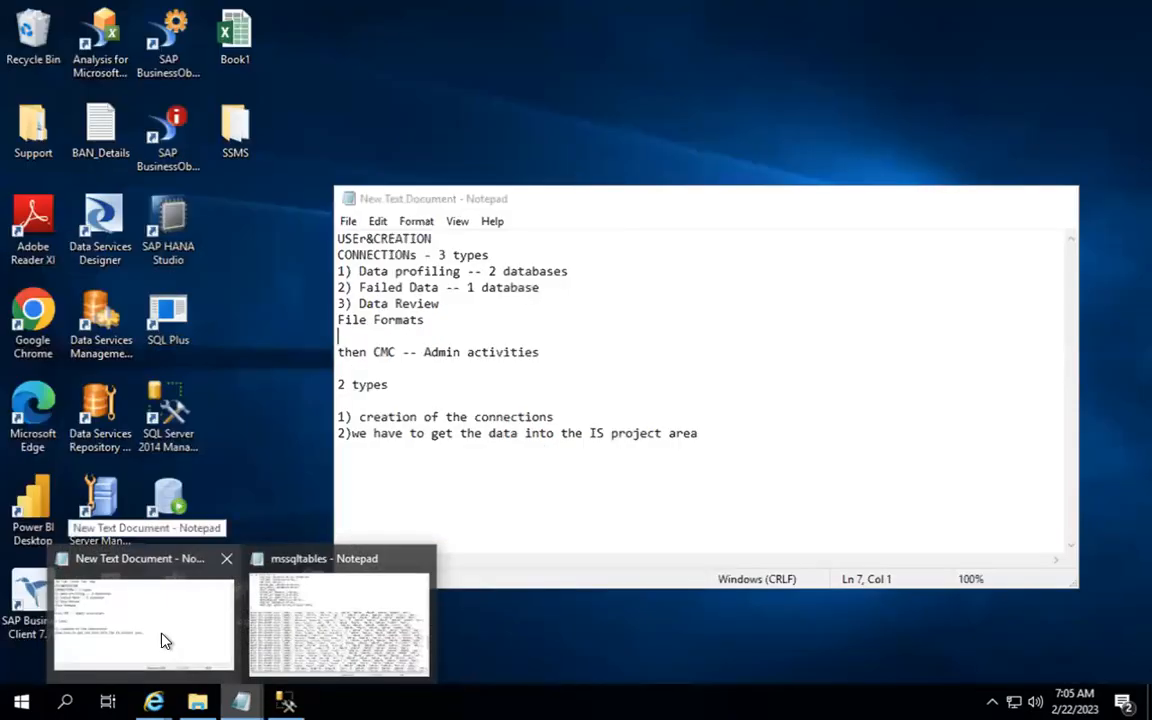
Step: Replace all of the New Text Document's old notes with the heading 'Steps:'
click(145, 569)
click(726, 380)
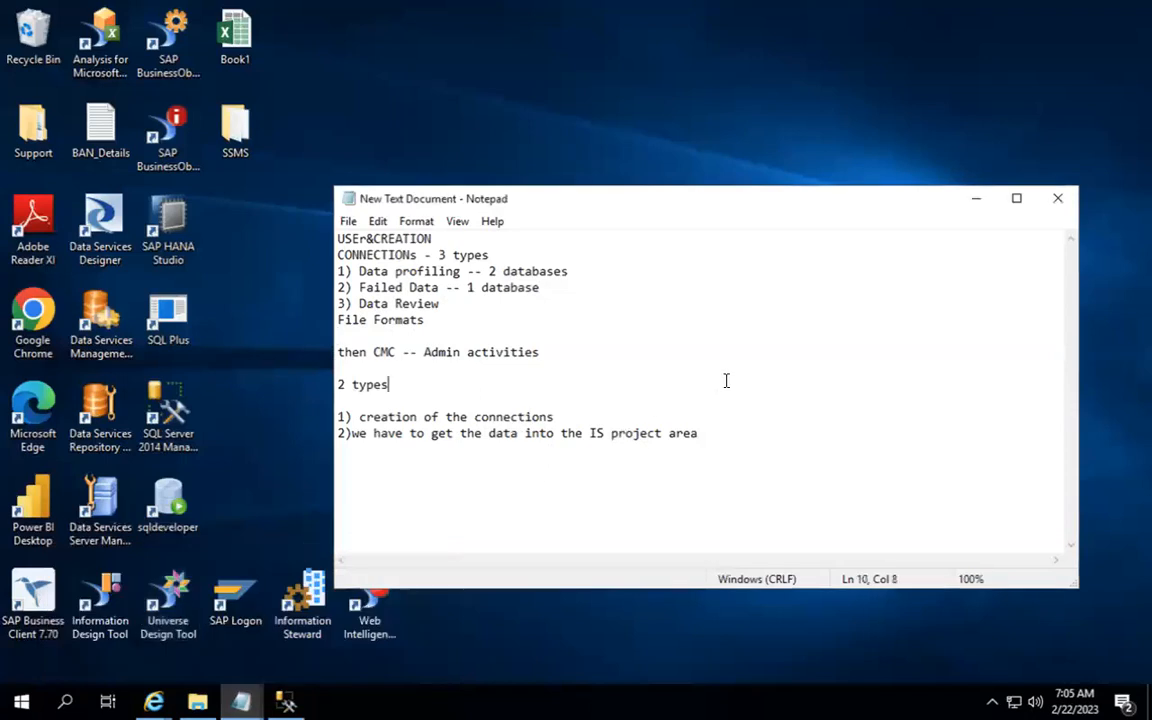
key(ctrl+a)
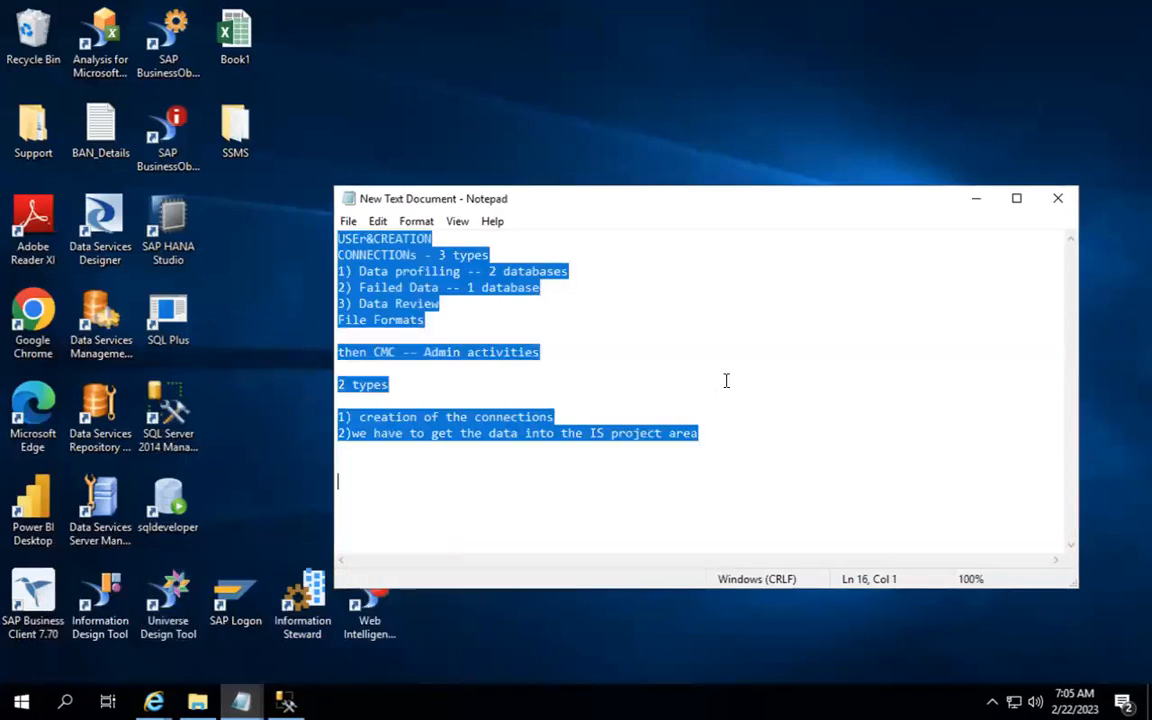
key(Return)
text(Steps)
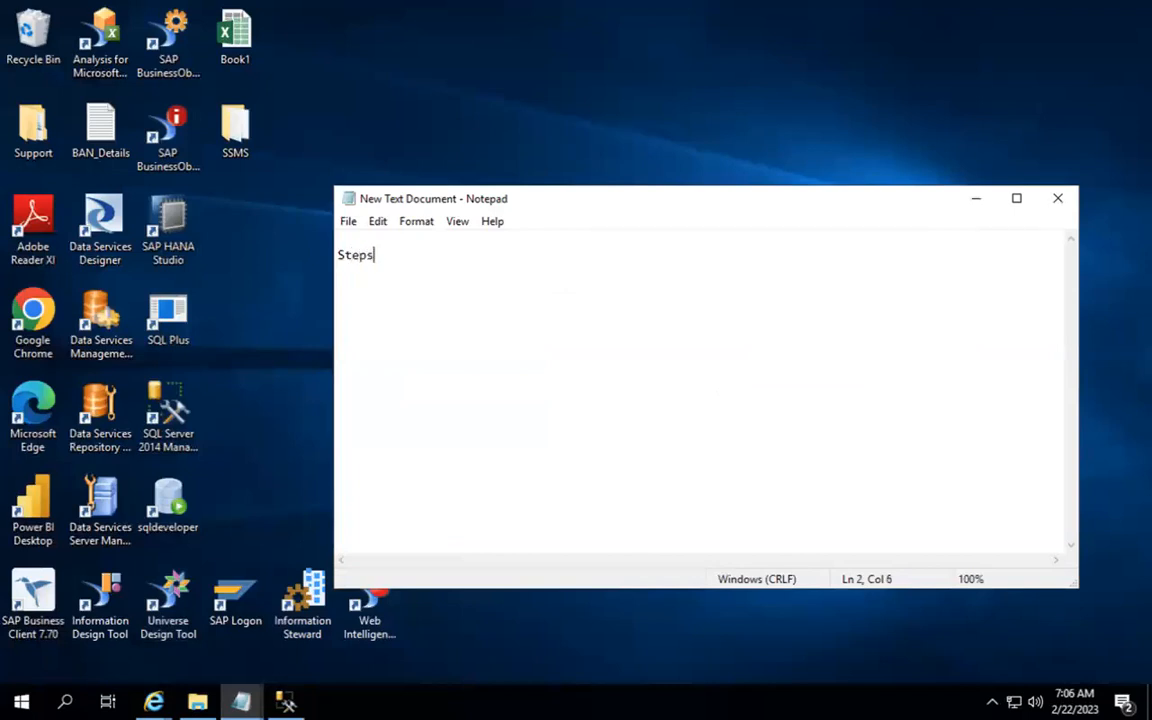
text(:)
Step: Type steps 1–3: Create the project, Create the Database, Create the Connections (Data Profiling, Failed Data)
key(Return)
key(Return)
text(1) Create)
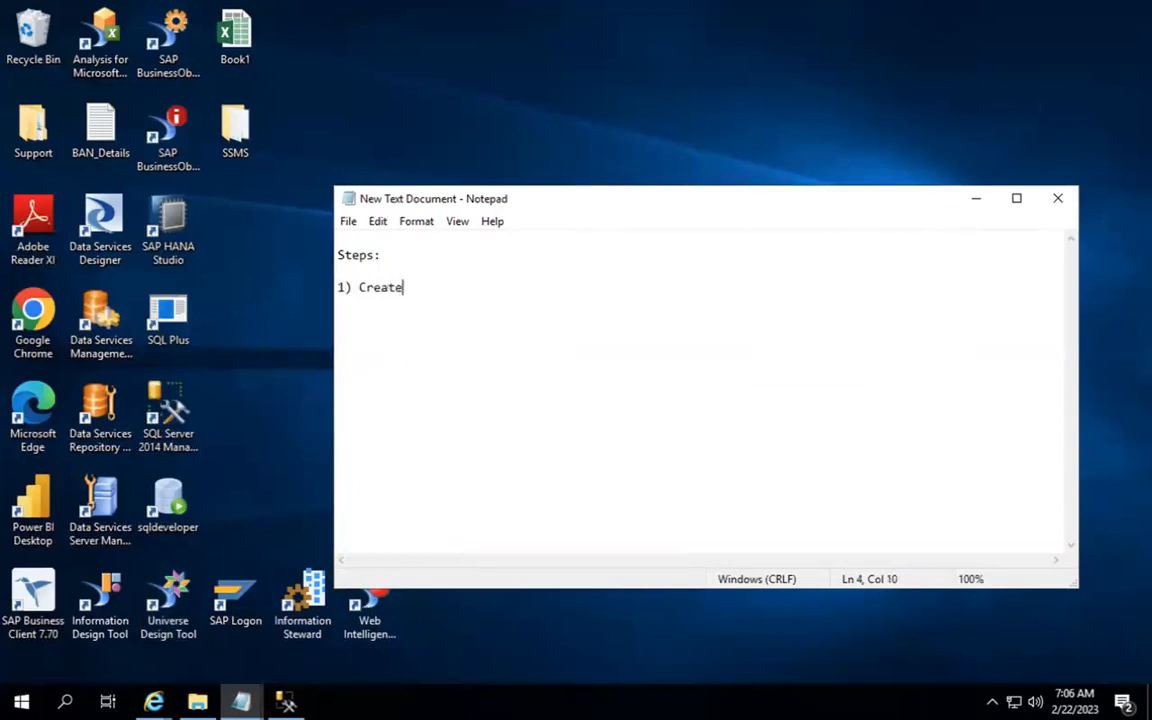
text( the project)
key(Return)
text(2) C)
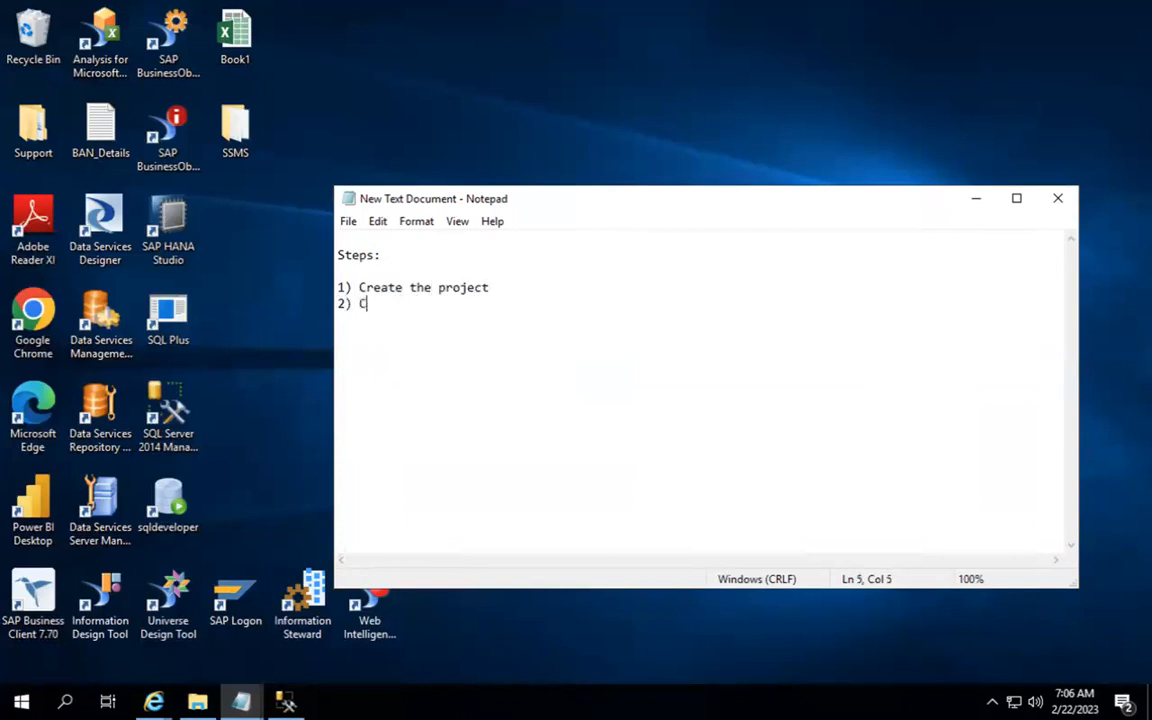
text(reate the Database)
key(Return)
text(3) Create teh)
key(BackSpace)
key(BackSpace)
text(he )
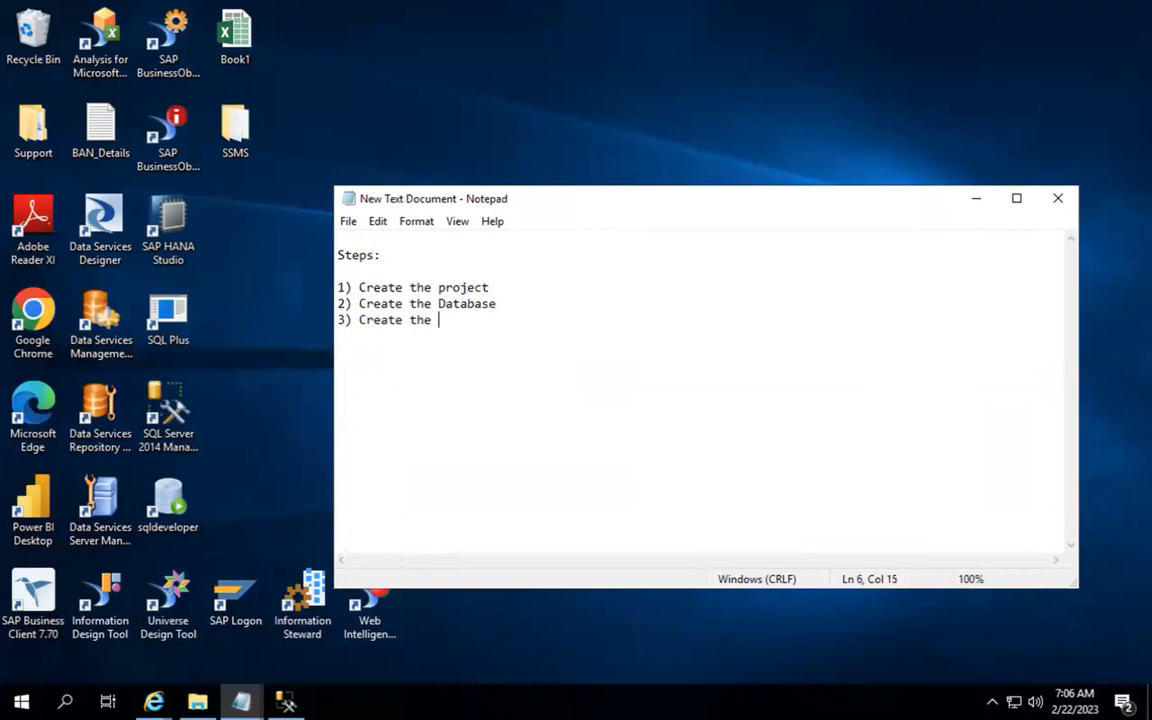
text(Connections)
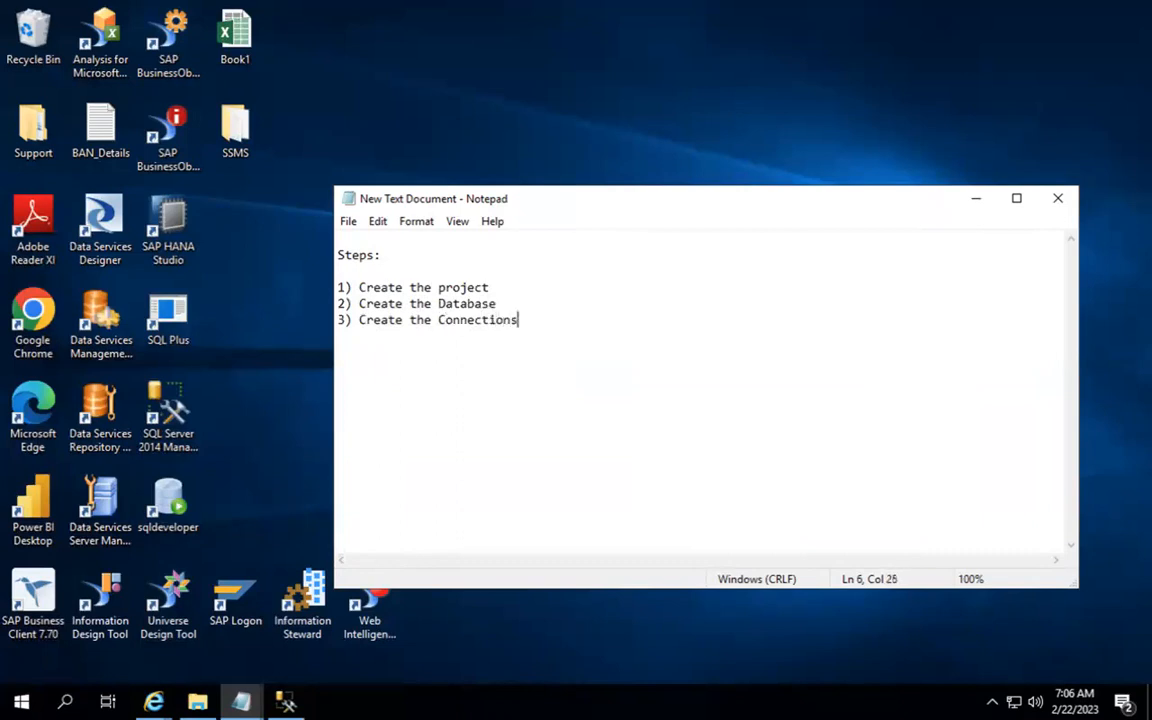
text((Data Profilinf,)
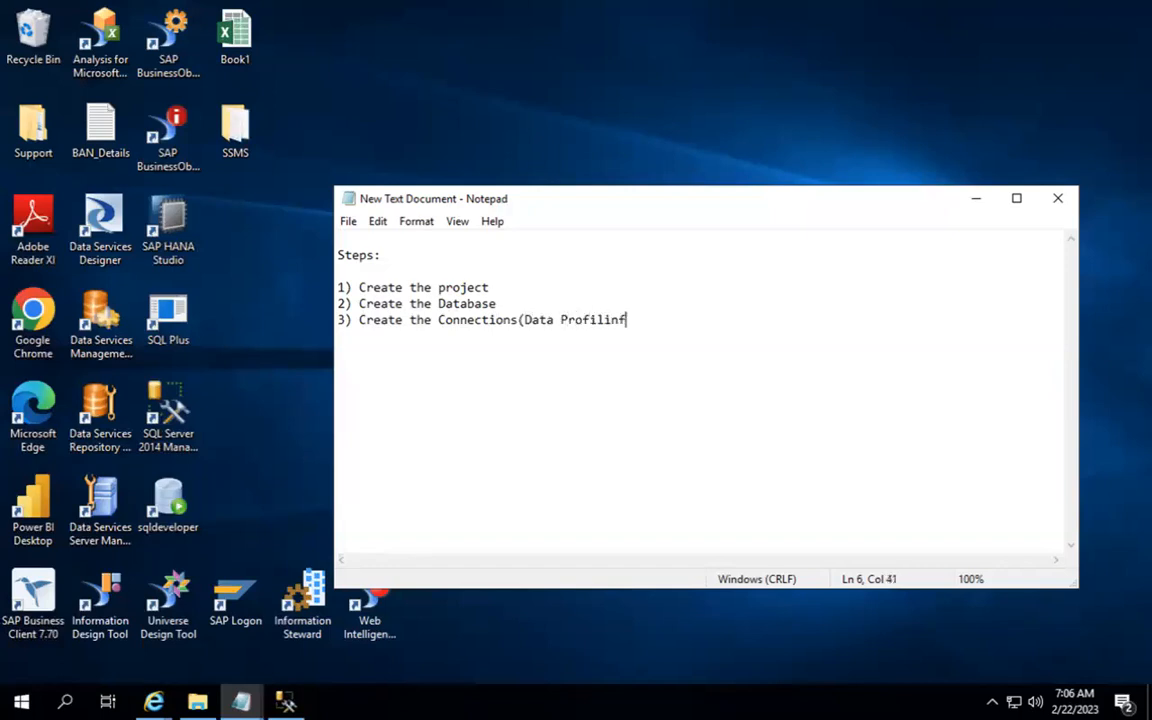
key(BackSpace)
key(BackSpace)
text(g,)
text(Data)
key(BackSpace)
key(BackSpace)
key(BackSpace)
key(BackSpace)
text(Failed Data))
Step: Add steps 4–7, from 'File Connections' to 'File connection formats into IS', then open Run
key(Return)
text(4) File c)
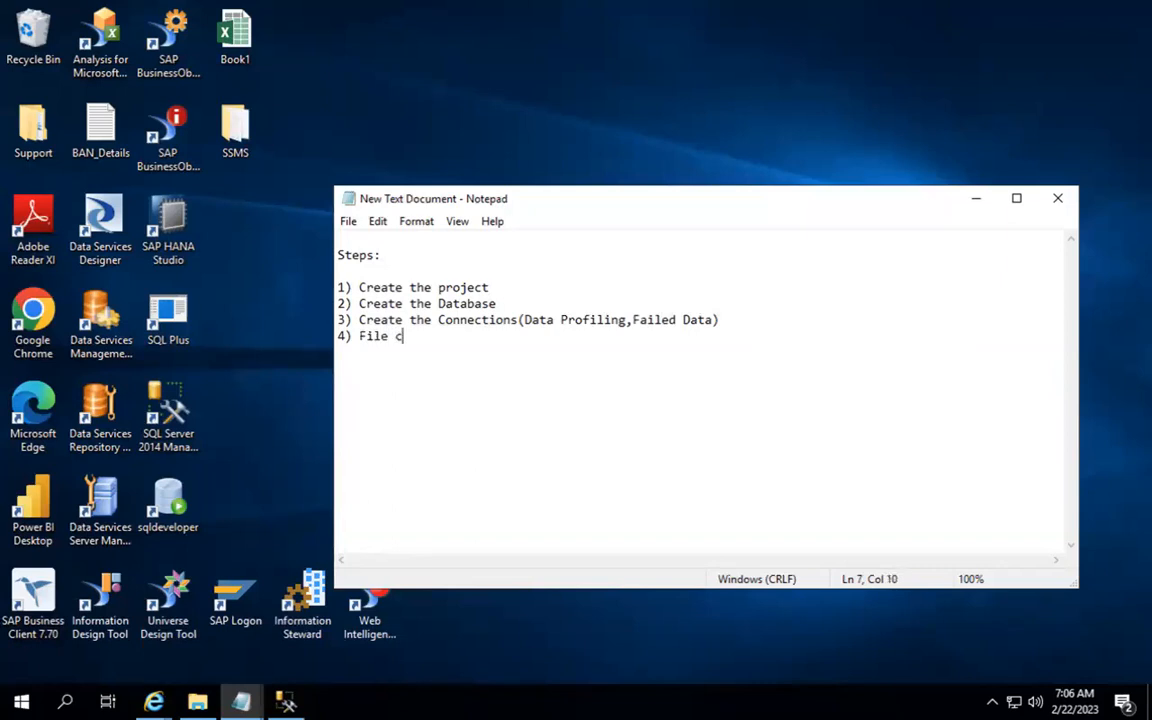
key(BackSpace)
text(Connections)
key(Return)
text(5) )
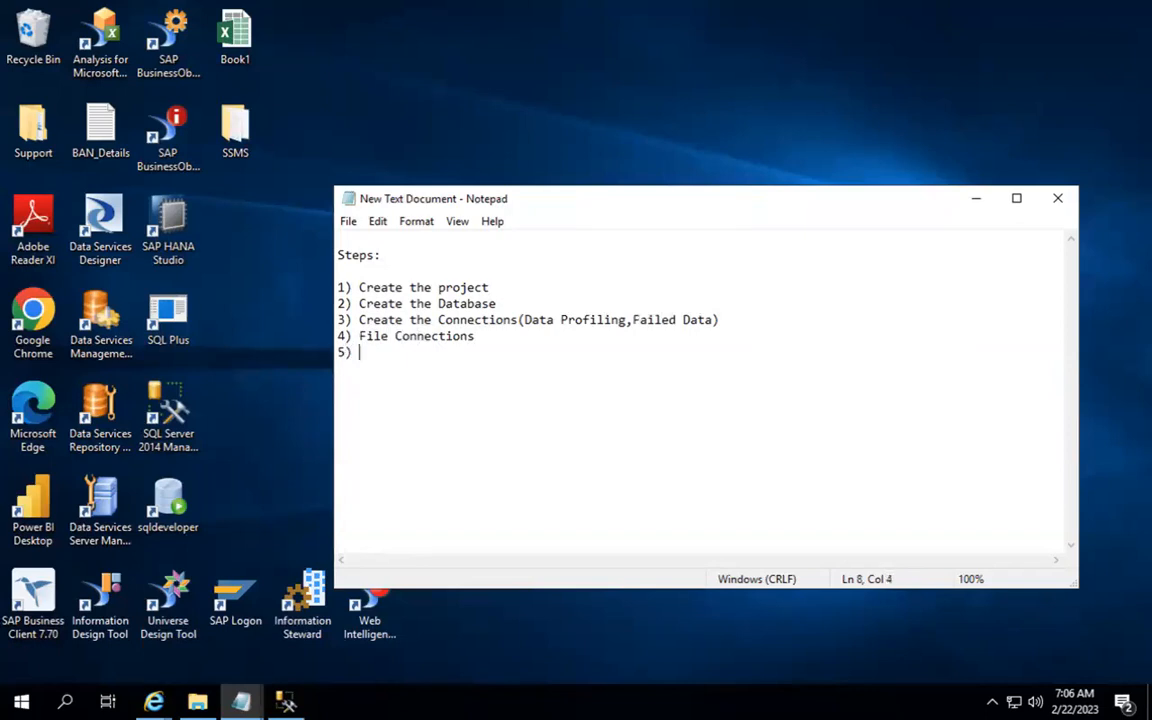
text(Create 2 file )
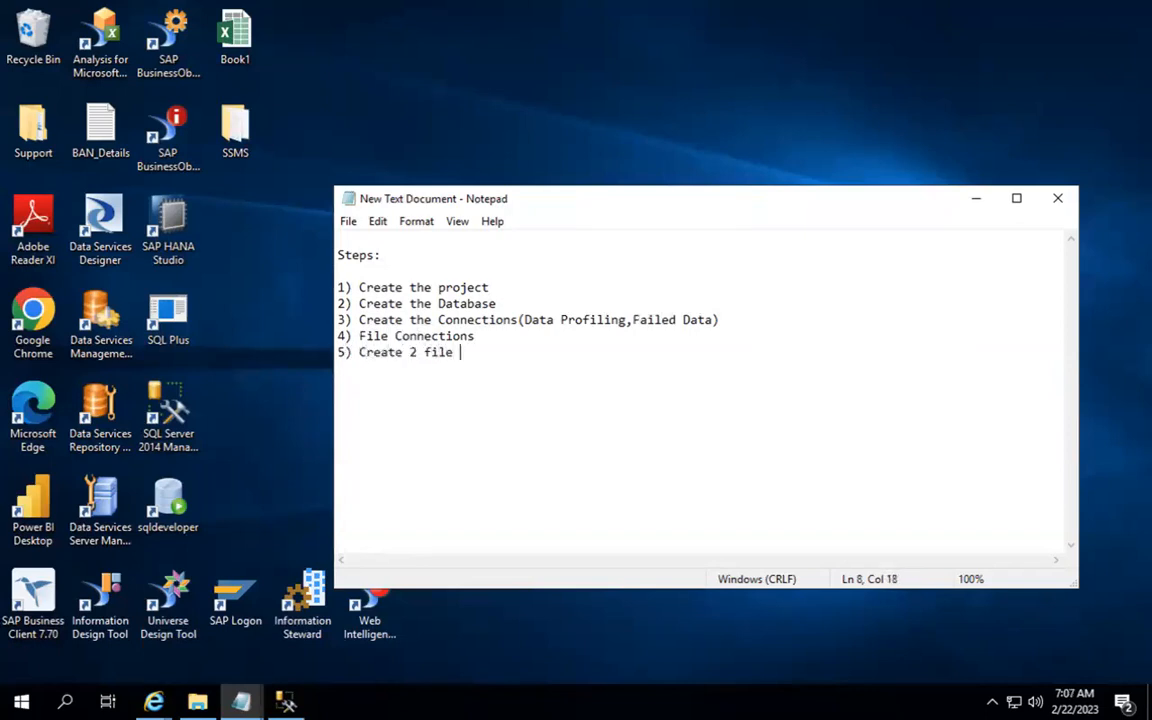
text(formats(Flat fil)
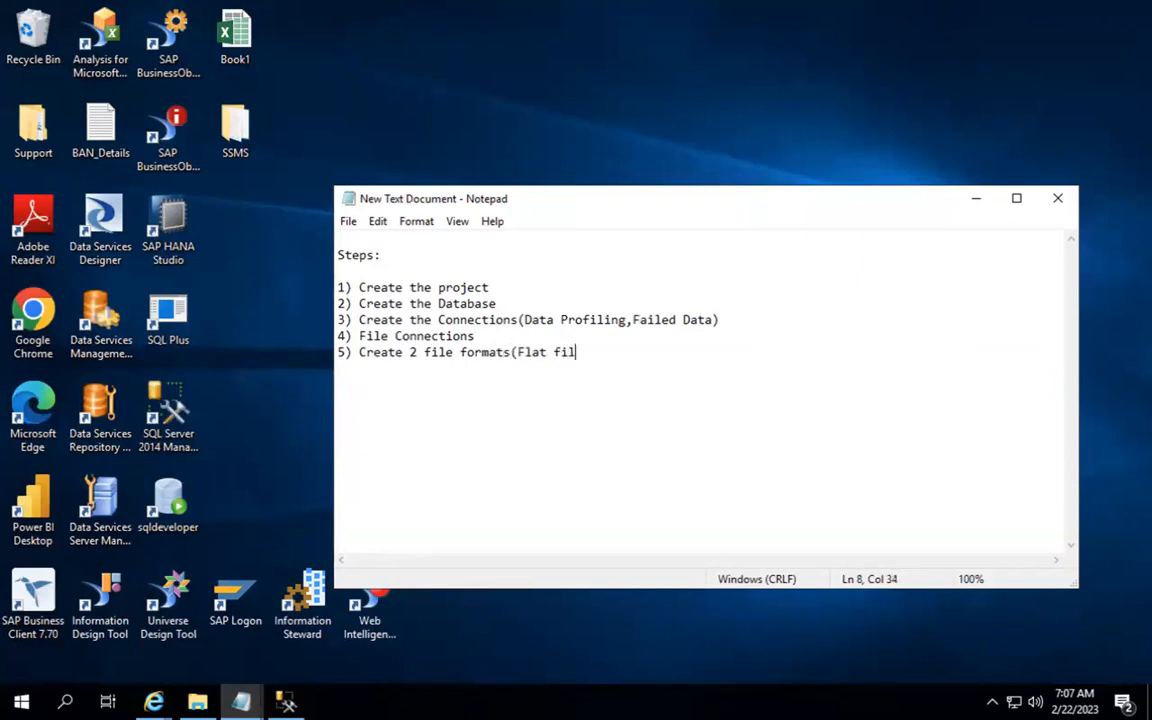
text(e and Excel File))
key(Return)
text(6)
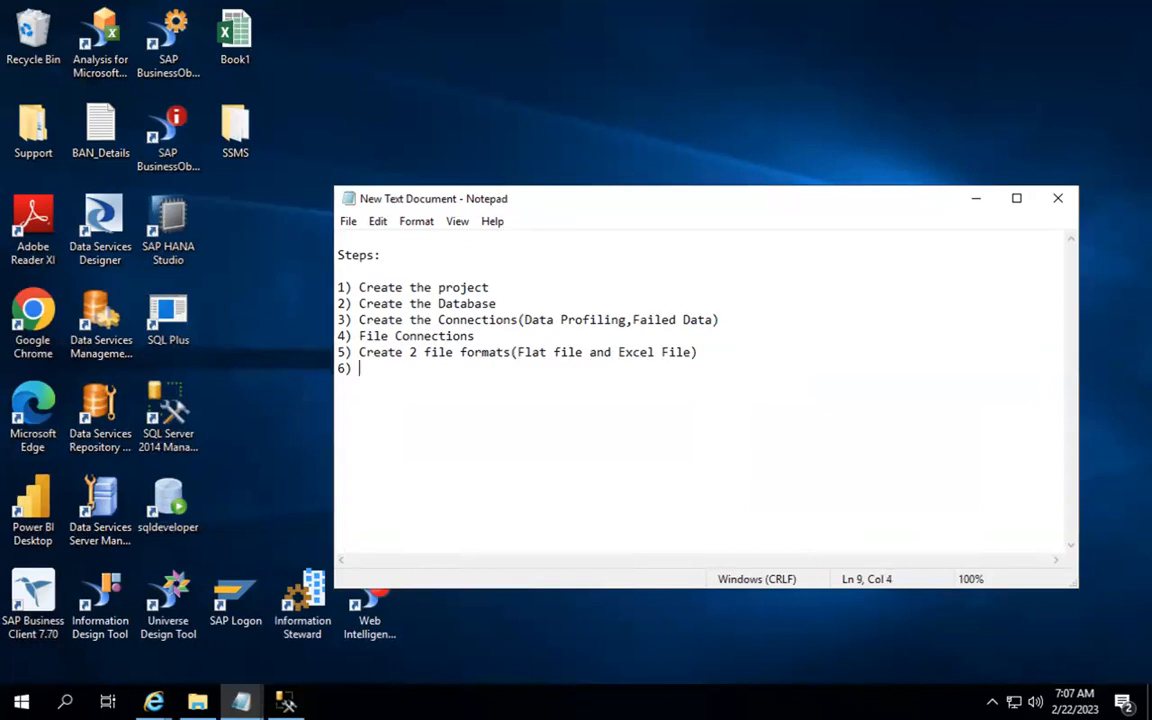
text(Import them into IS)
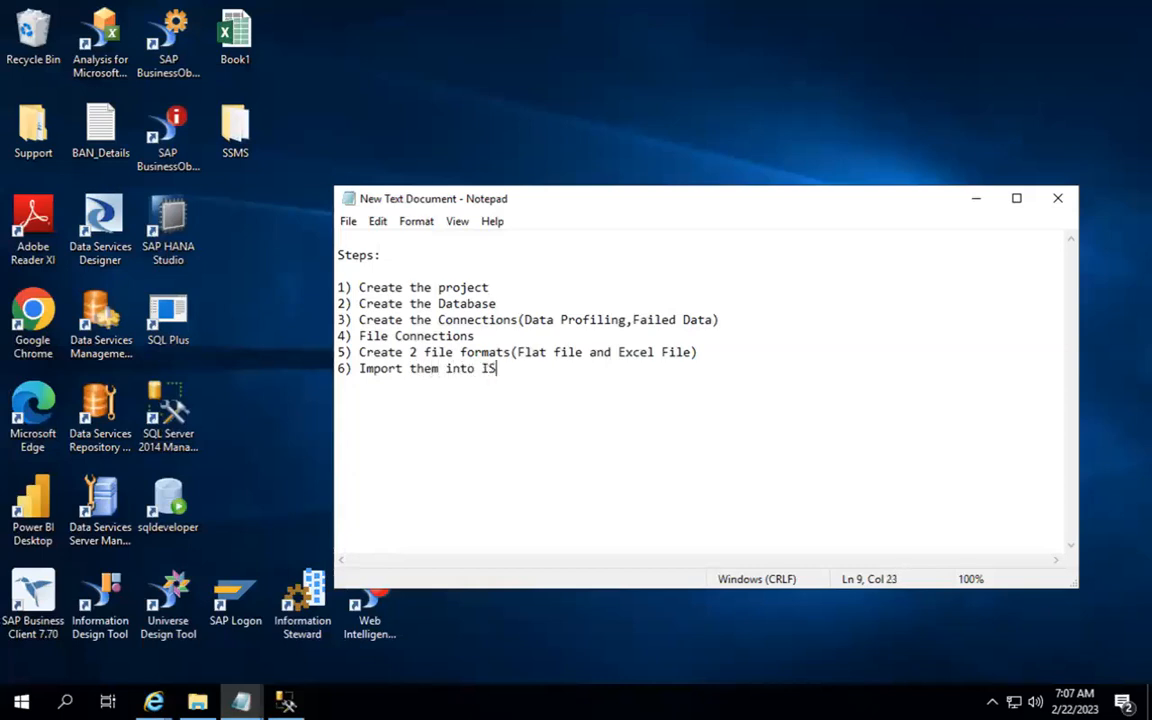
key(Return)
text(7) File )
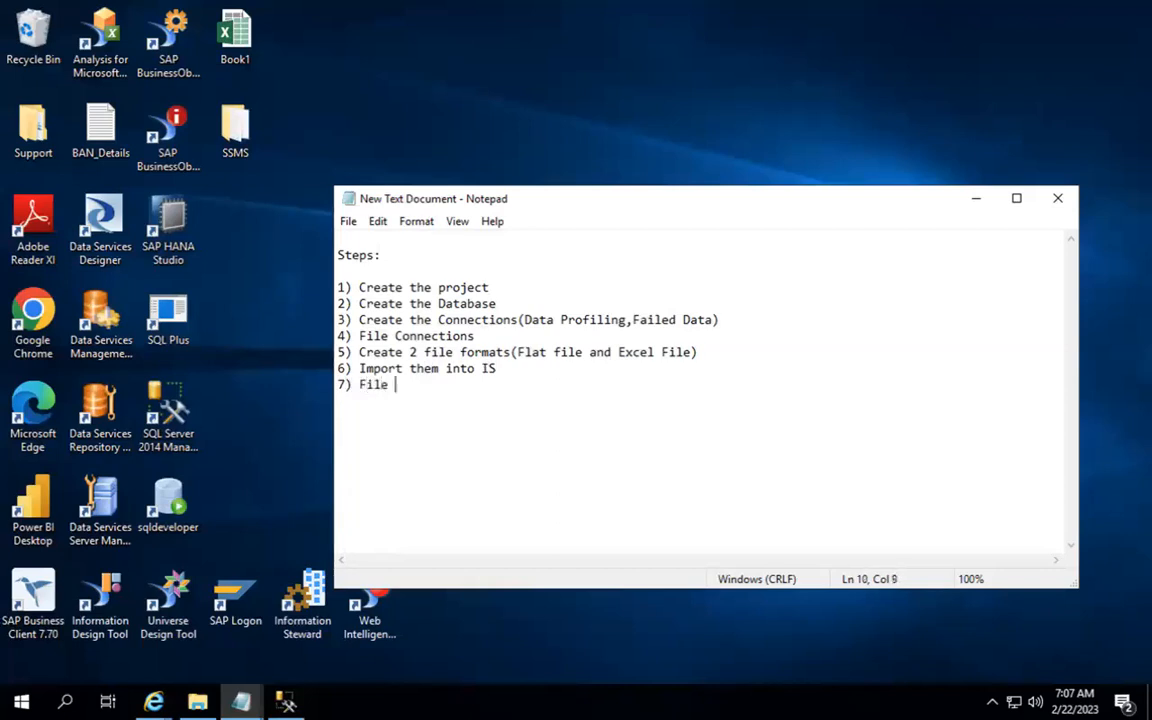
text(connection formats)
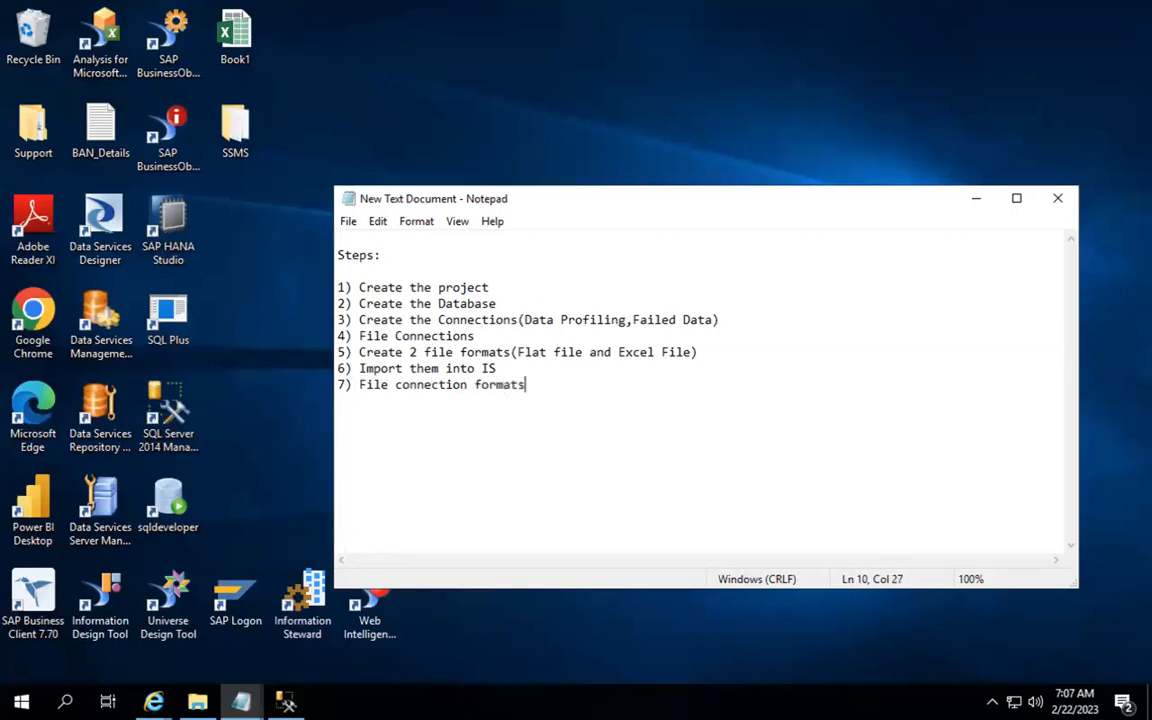
text( into IS)
key(super+r)
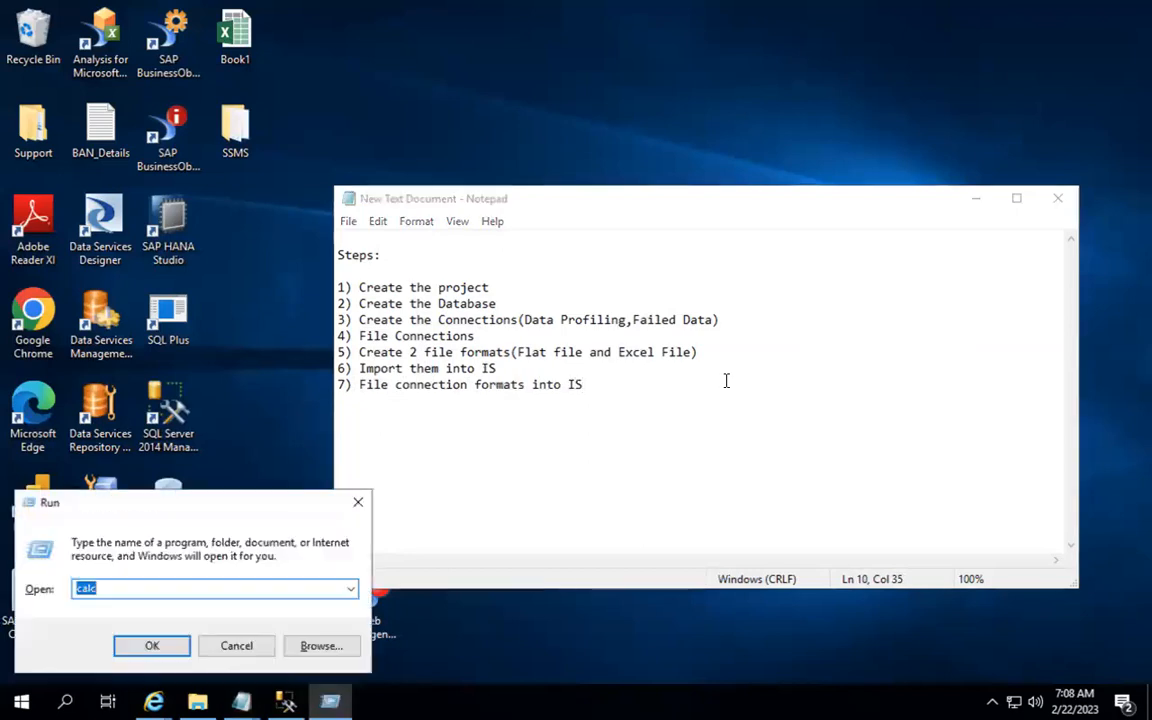
Step: Launch Excel from Run, then select Notepad's whole step list and minimize Notepad
text(excel)
key(Return)
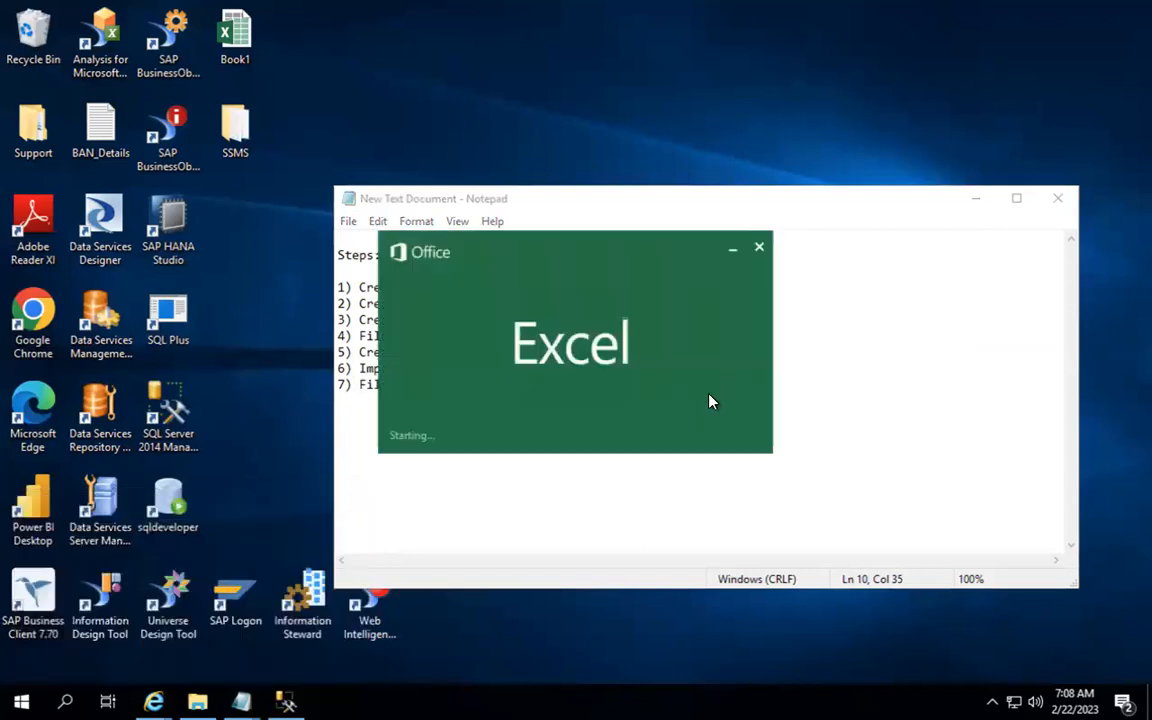
drag(707, 393, 337, 255)
key(ctrl+c)
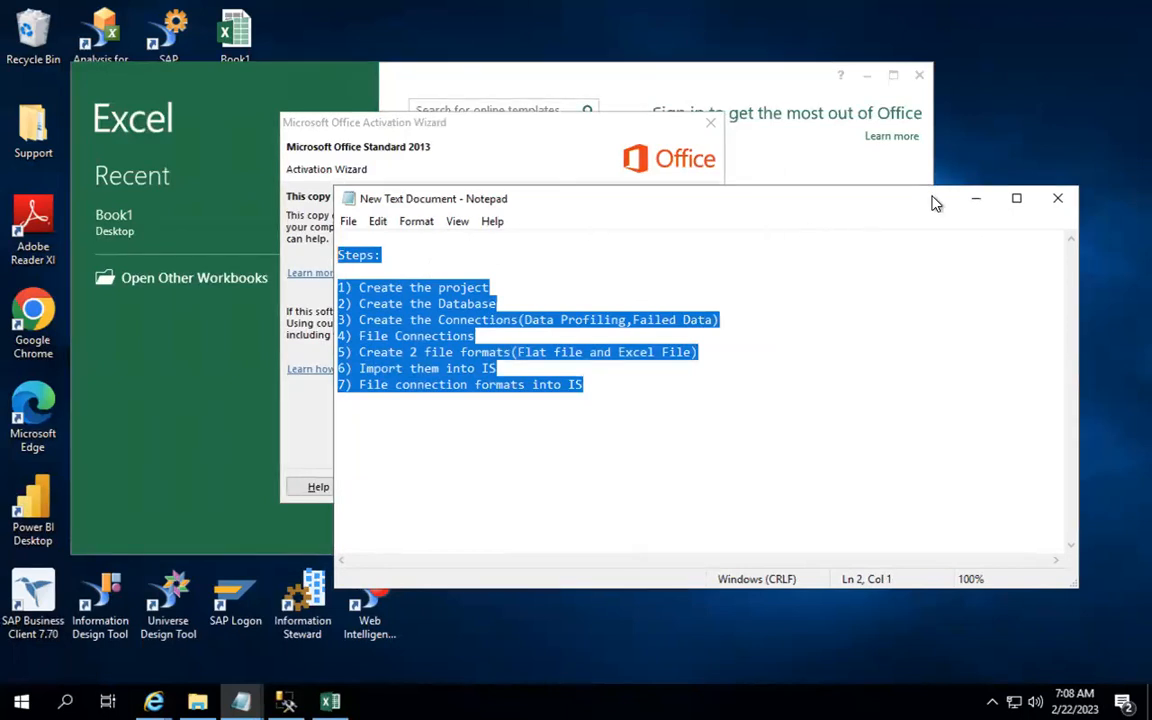
click(968, 199)
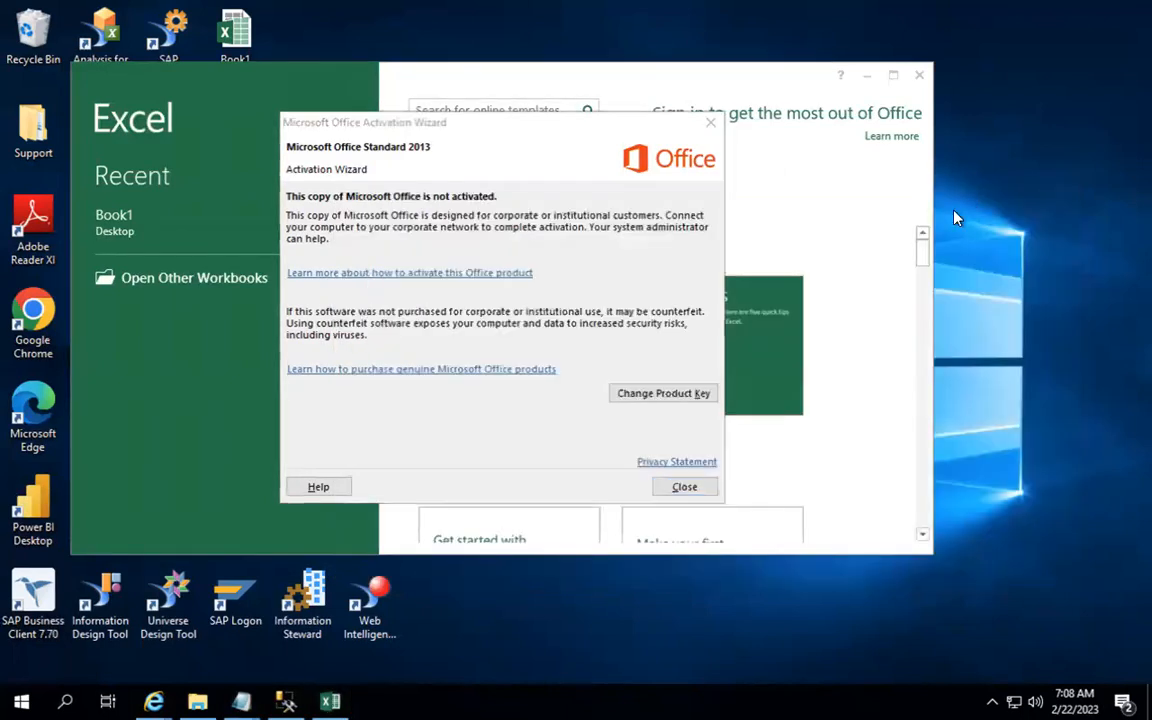
Step: Dismiss the activation notice and start a maximized blank workbook
click(676, 497)
click(527, 329)
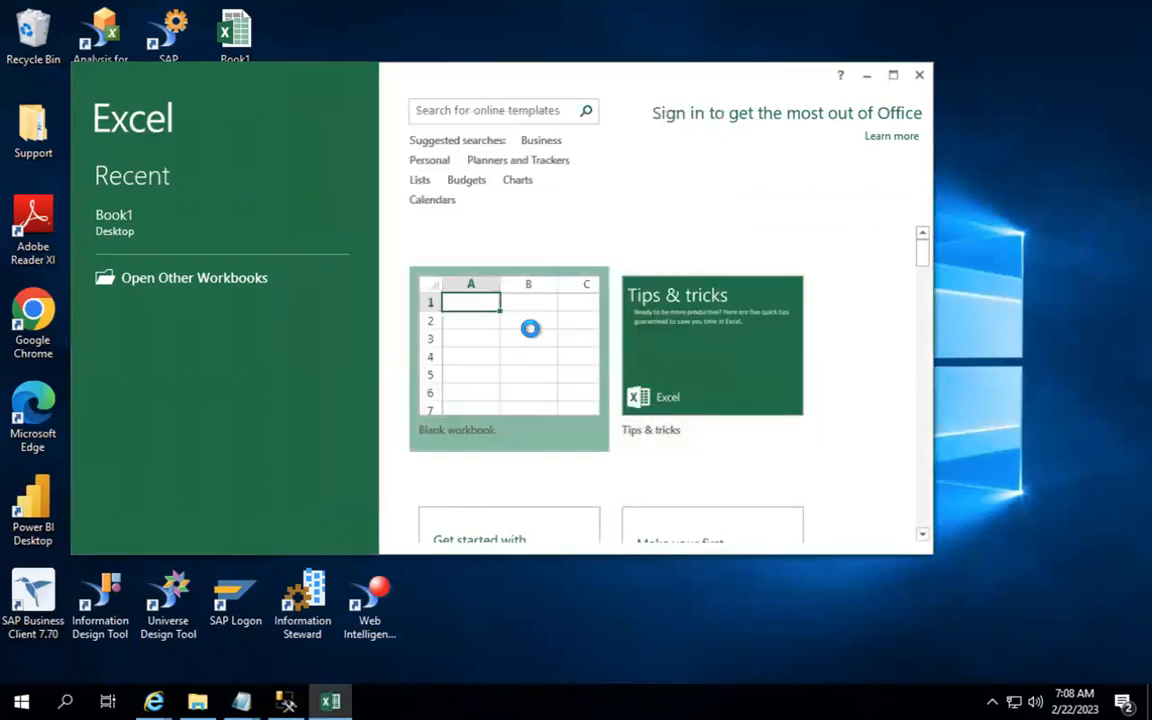
click(893, 78)
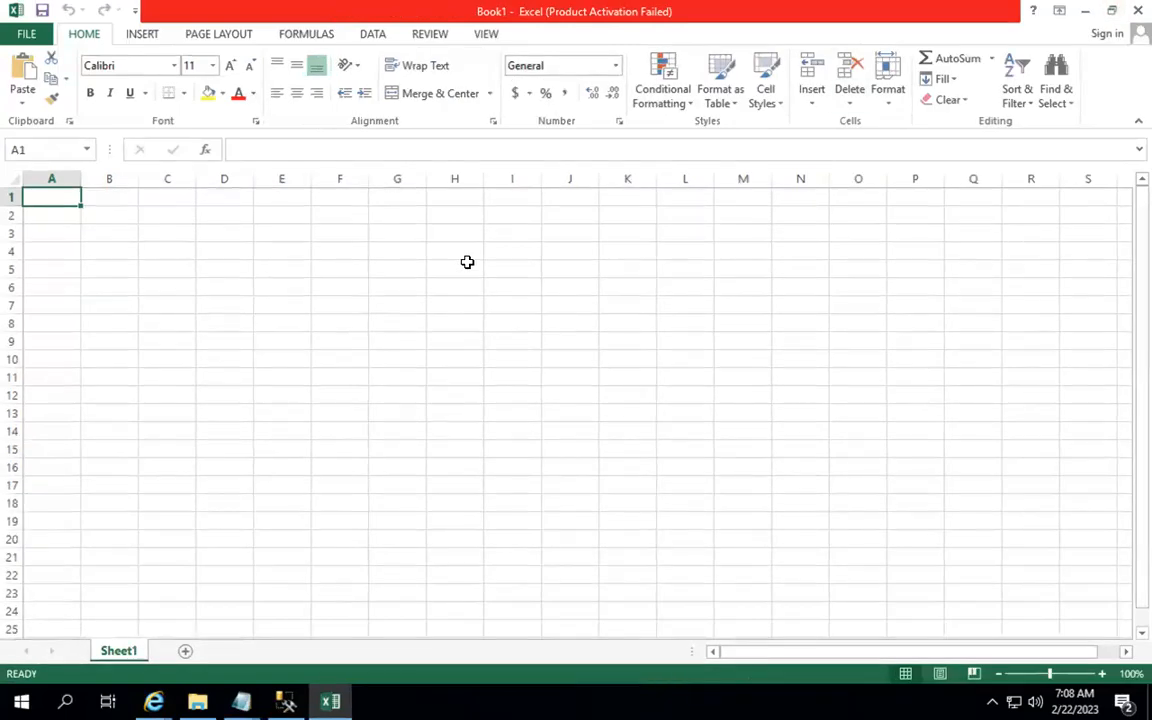
Step: Paste the step list into column A, autofit it, and add Area and Status headings
key(ctrl+v)
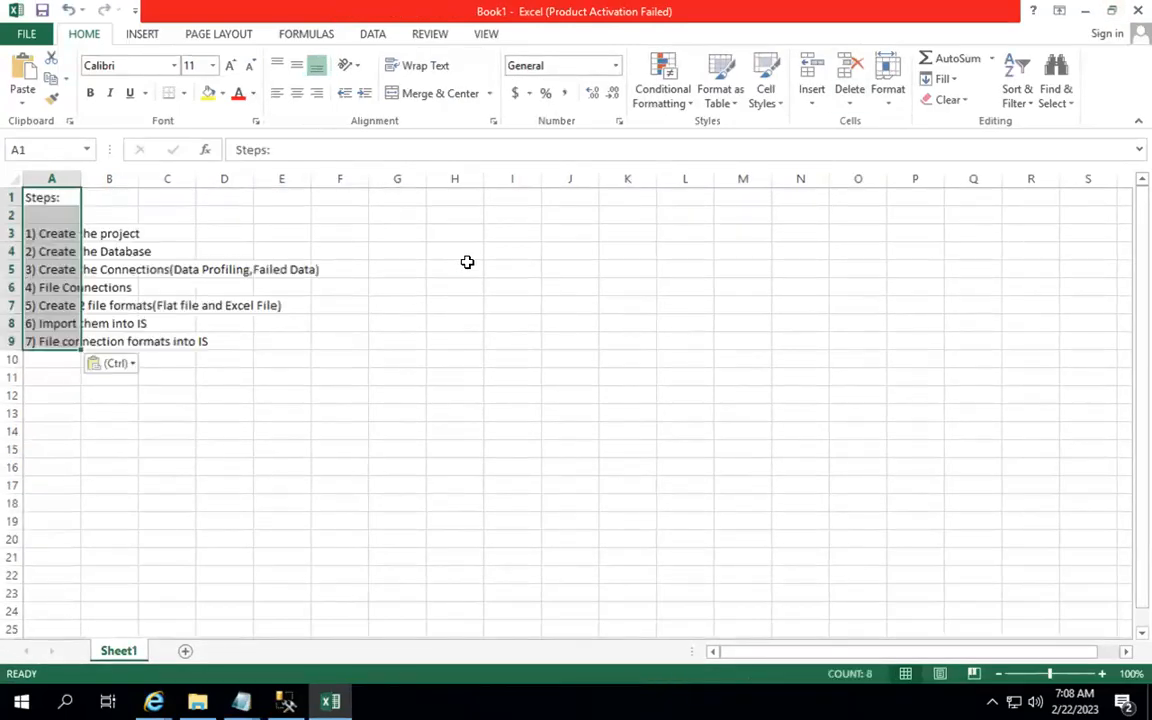
double_click(80, 178)
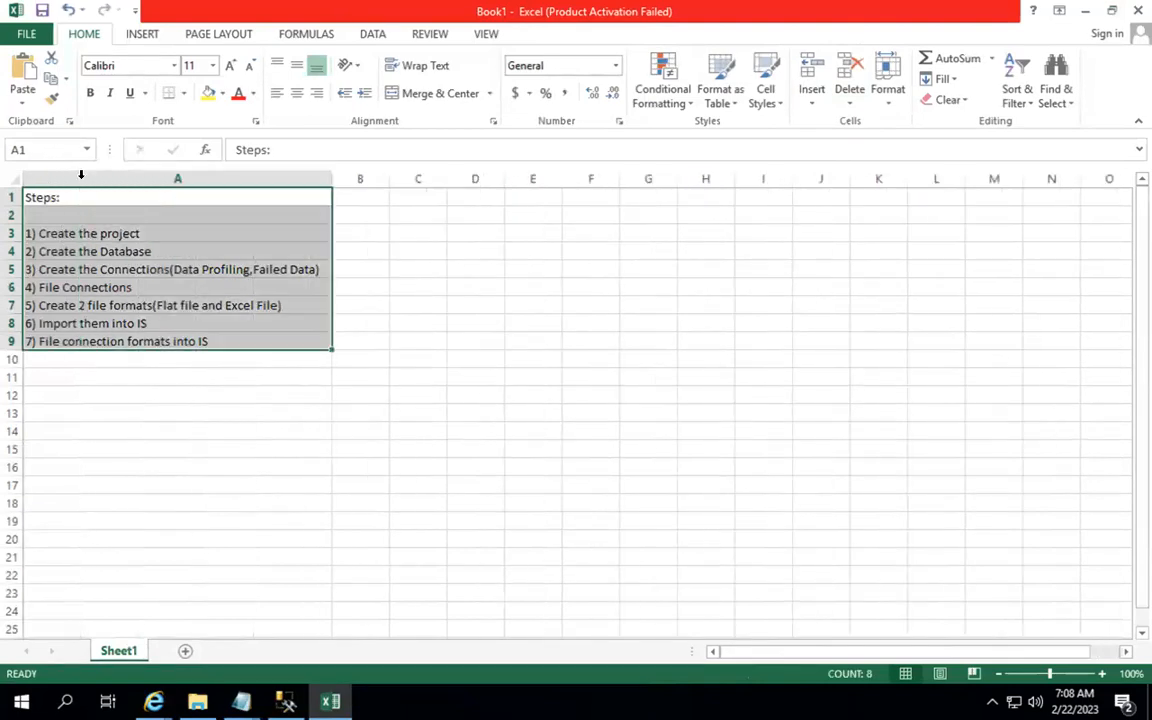
click(365, 198)
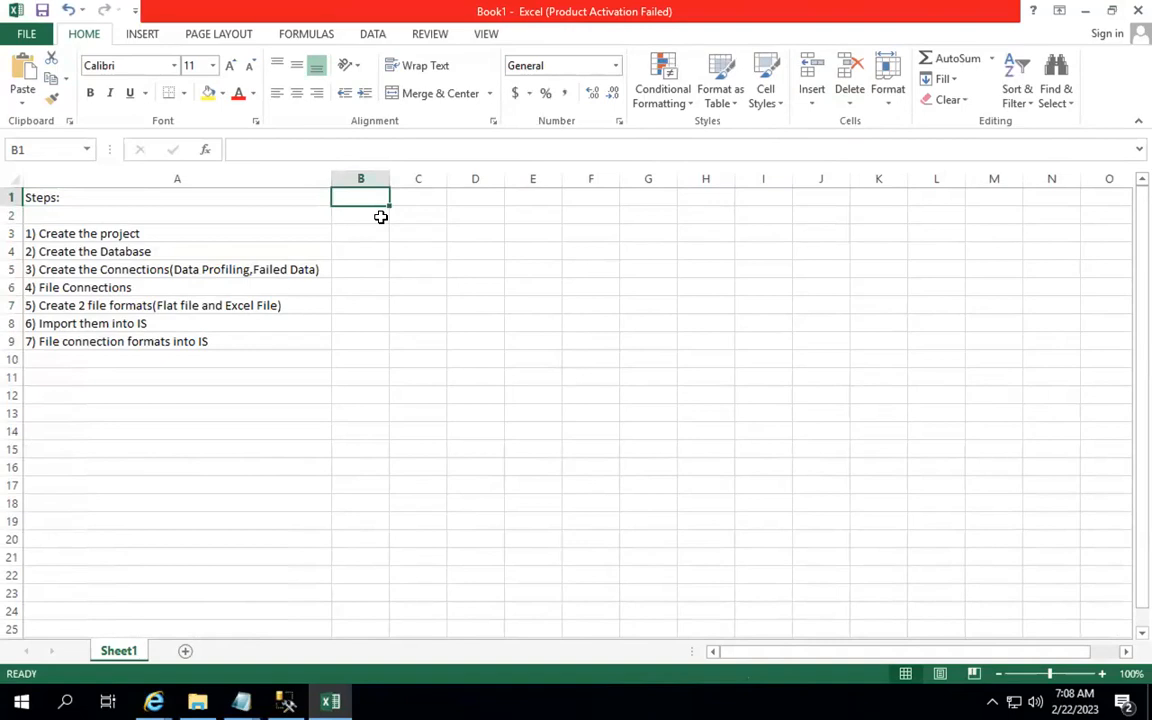
text(Area)
key(Tab)
text(Status)
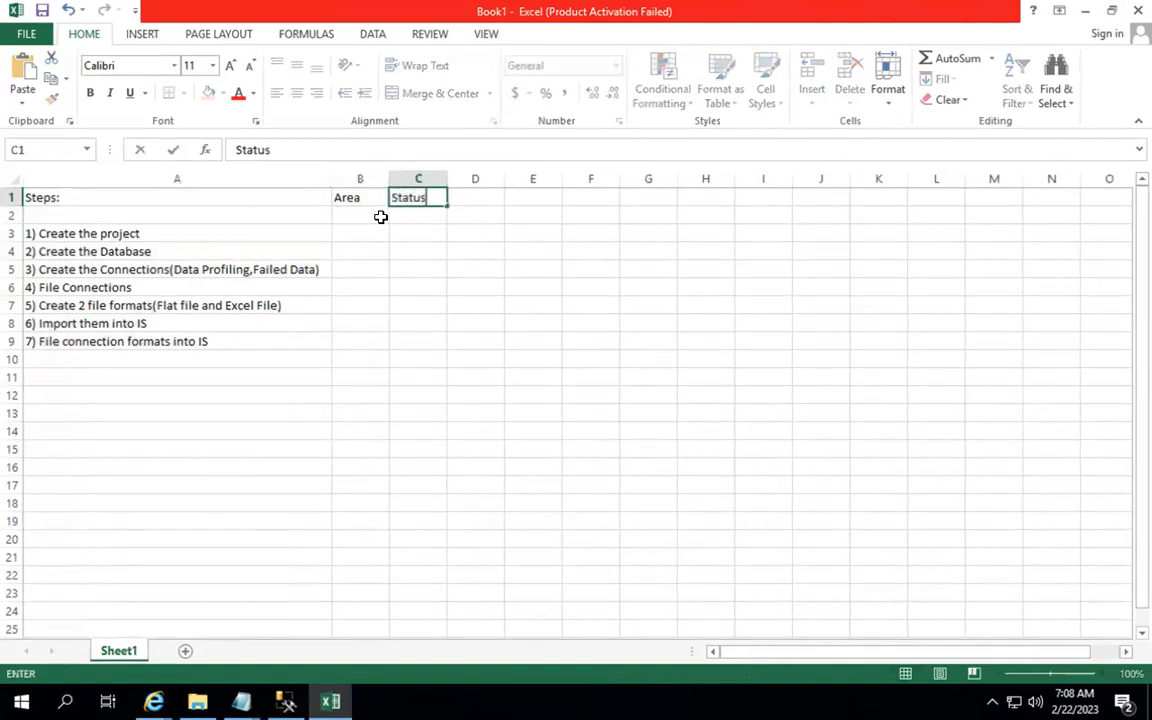
key(Return)
Step: Enter the Areas CMC, SSMS/SQL, CMC, CMC, server, IS, IS for the seven steps
key(Down)
key(Left)
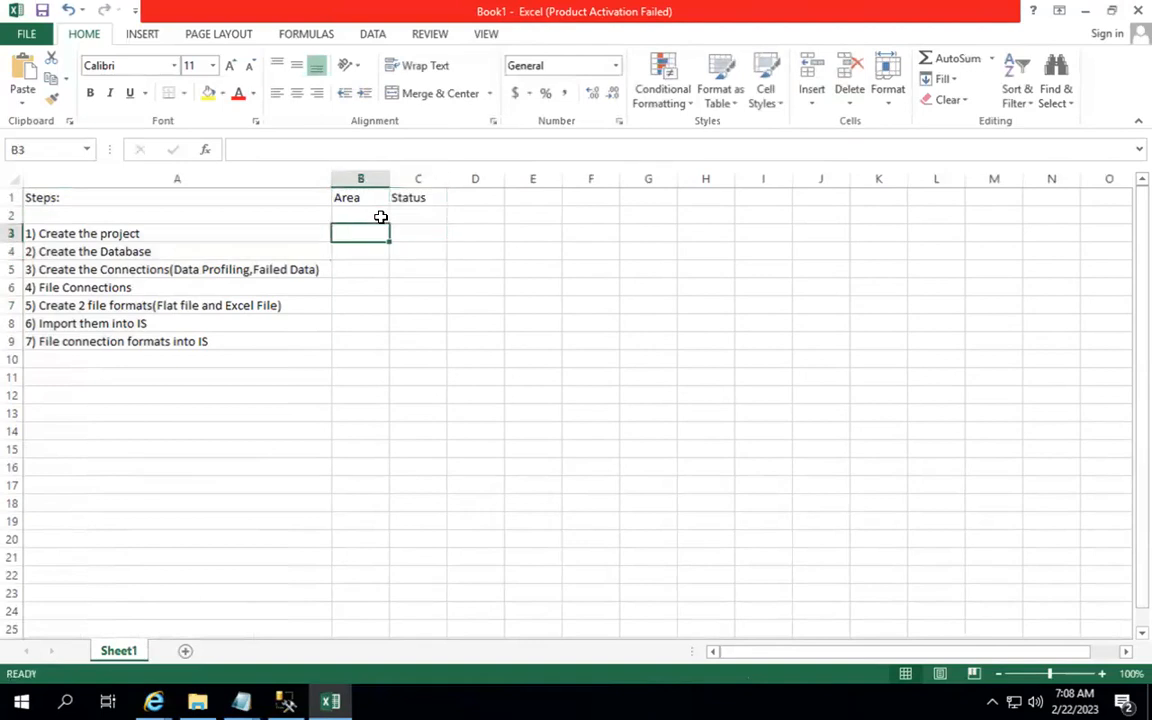
text(CMC)
key(Return)
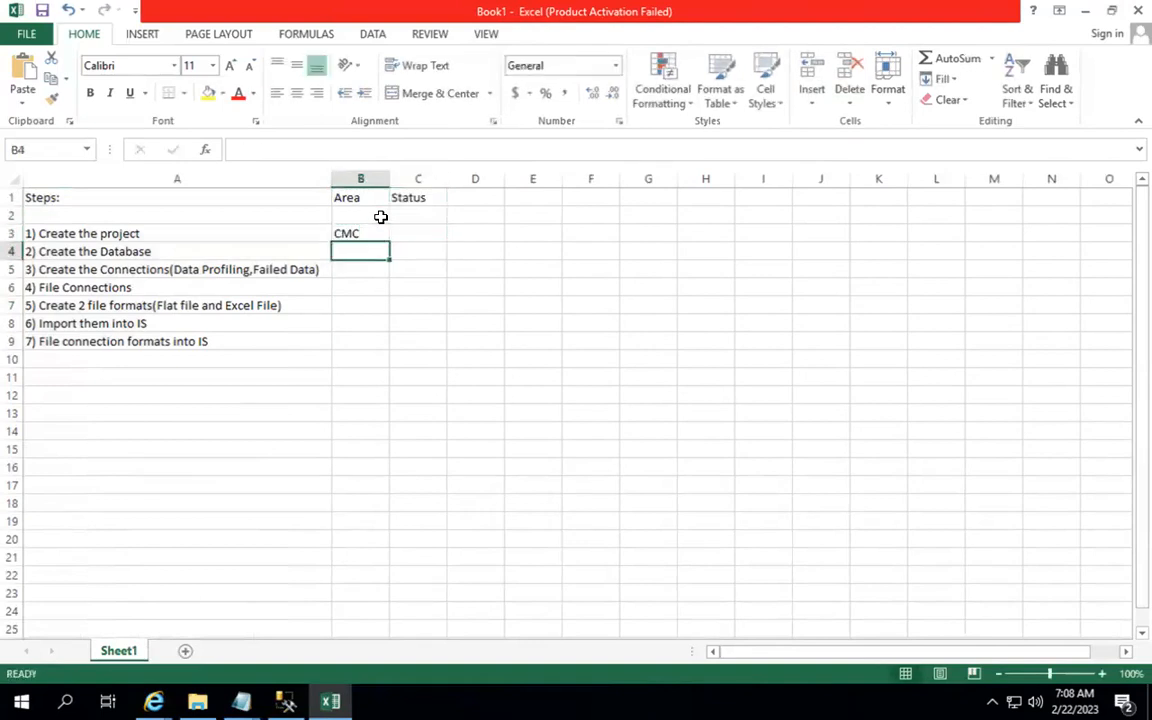
text(SA)
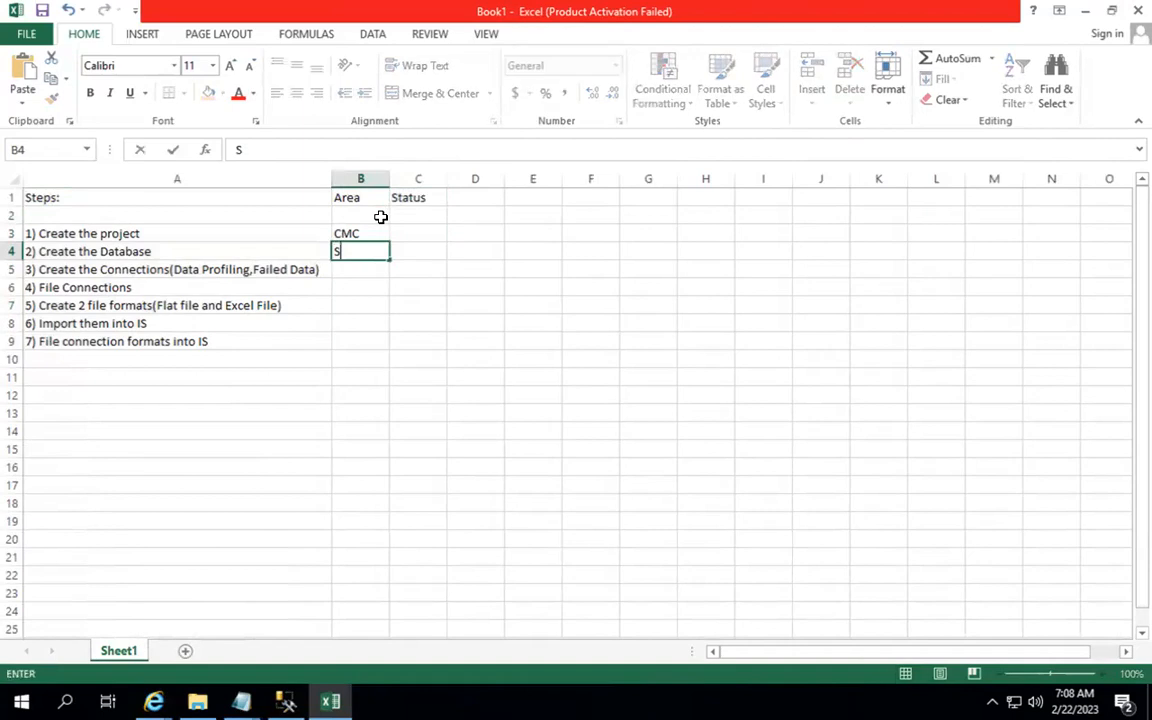
key(BackSpace)
key(BackSpace)
text(SSMS/SQL)
key(Return)
text(CMC)
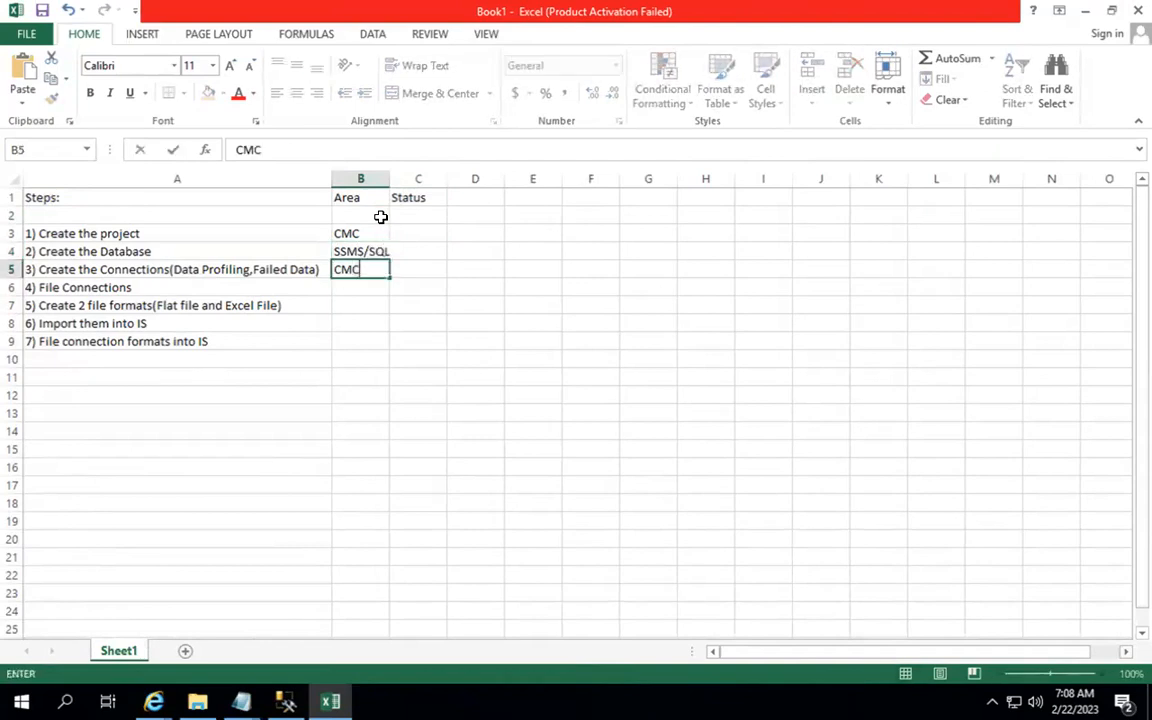
key(Return)
text(CMC)
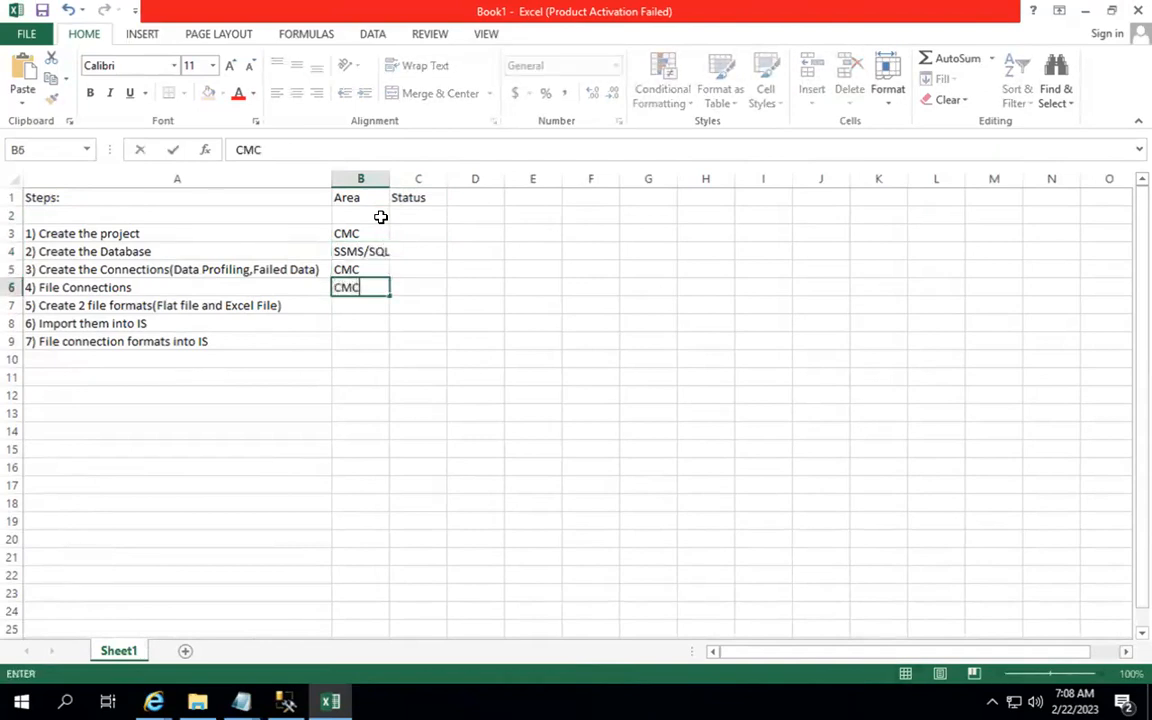
key(Return)
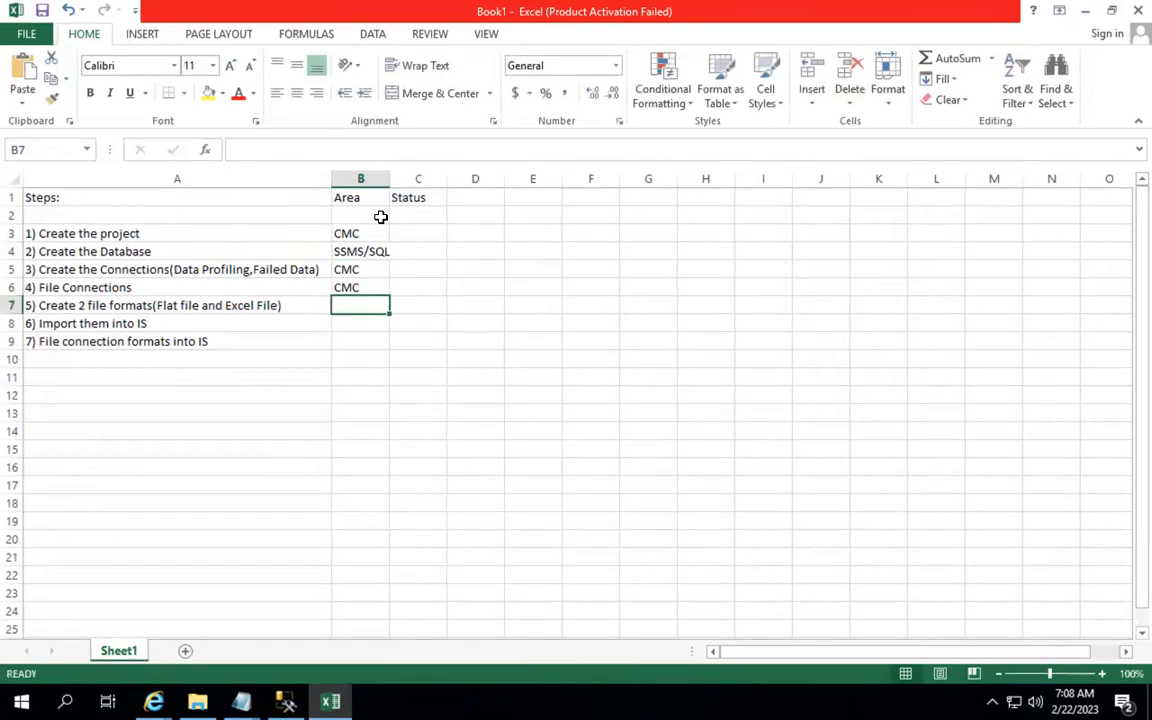
text(server)
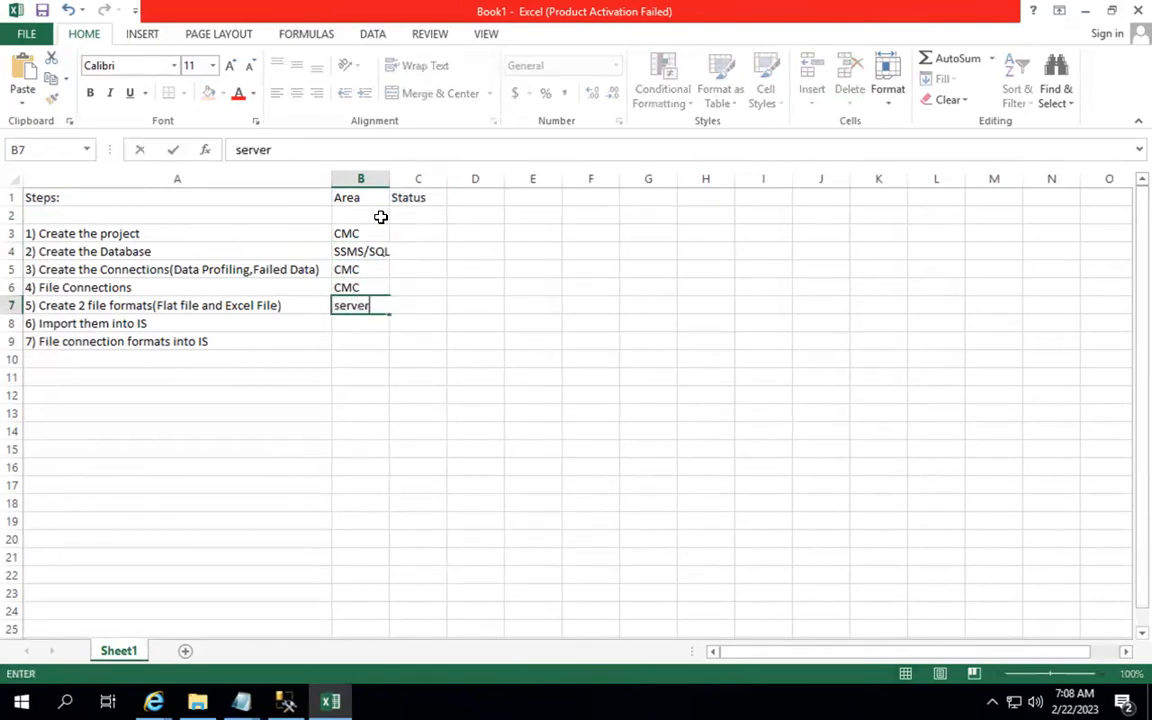
key(Return)
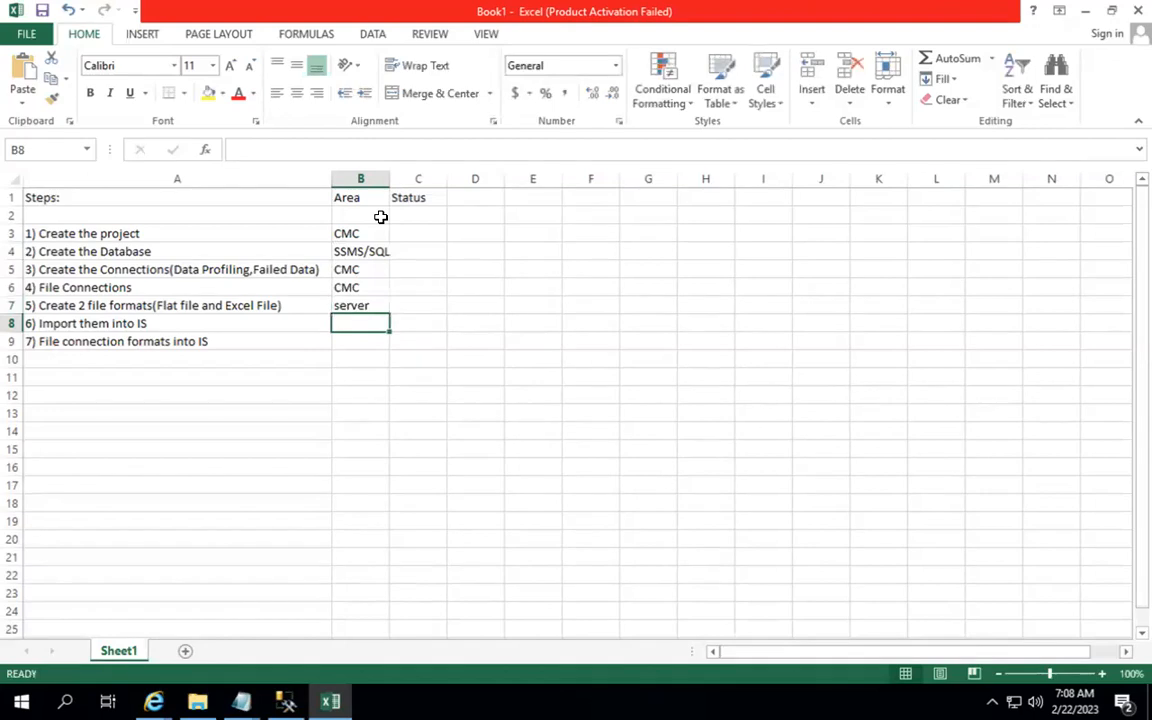
text(IS)
key(Return)
text(IS)
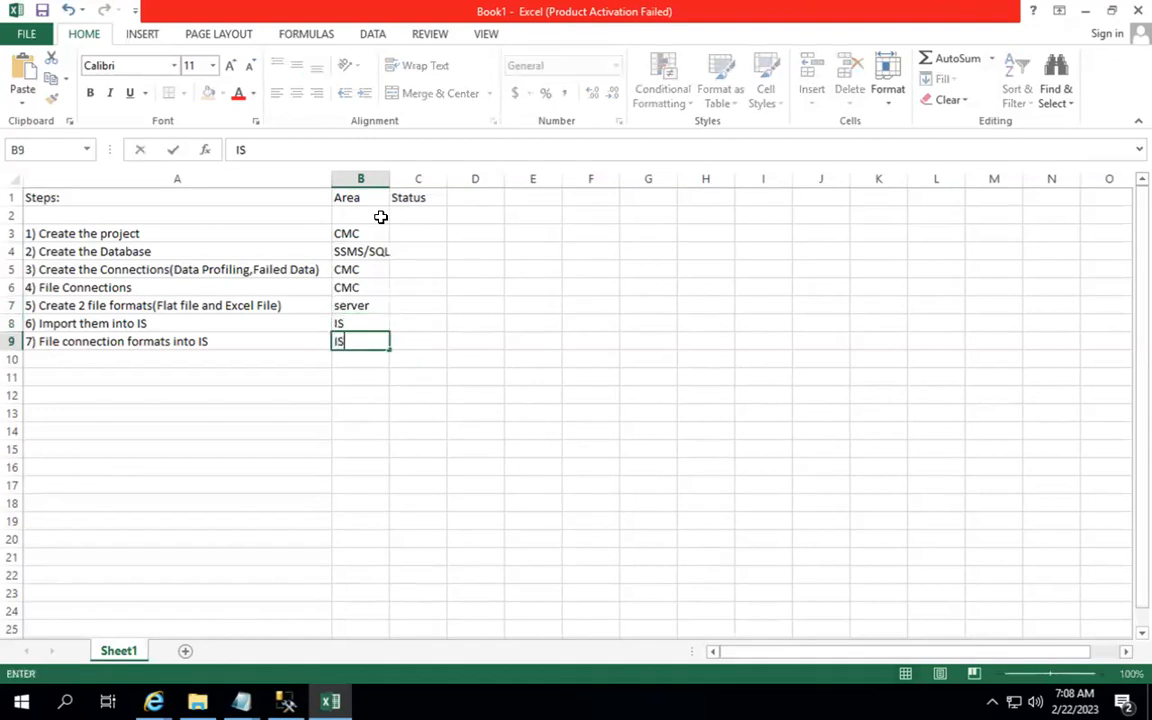
key(Up)
key(Up)
key(Up)
key(Up)
key(Up)
key(Up)
Step: Mark all seven steps Completed in the Status column, C3:C9
key(Right)
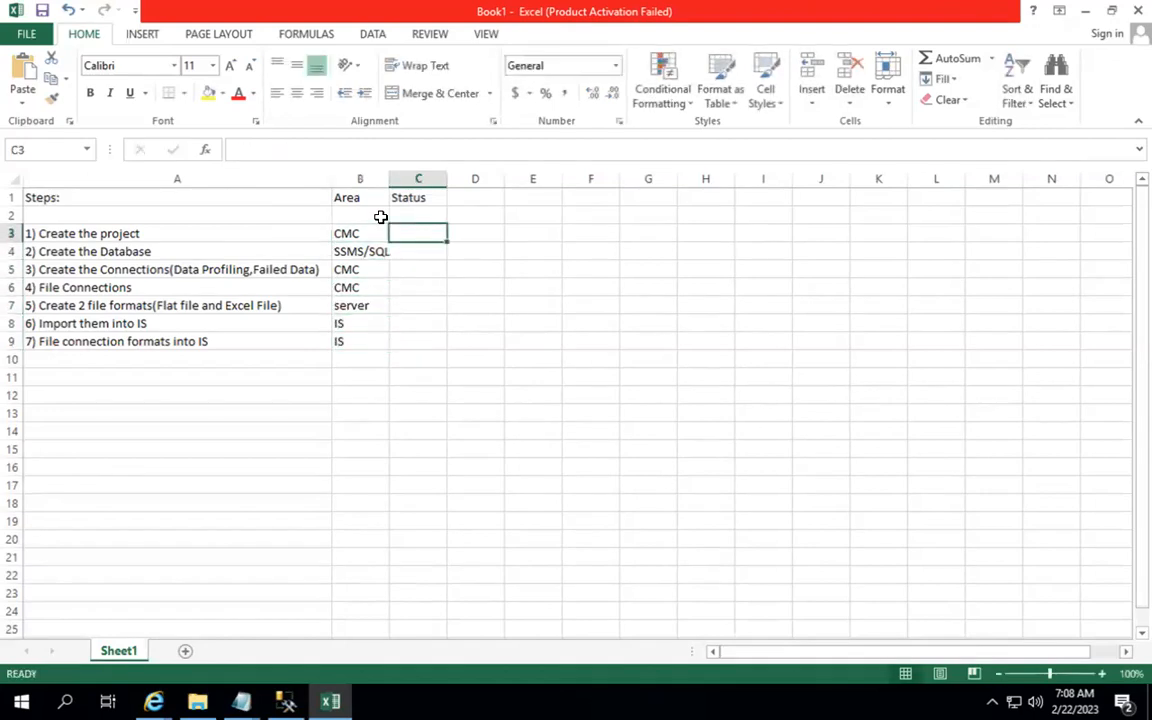
text(C)
key(Return)
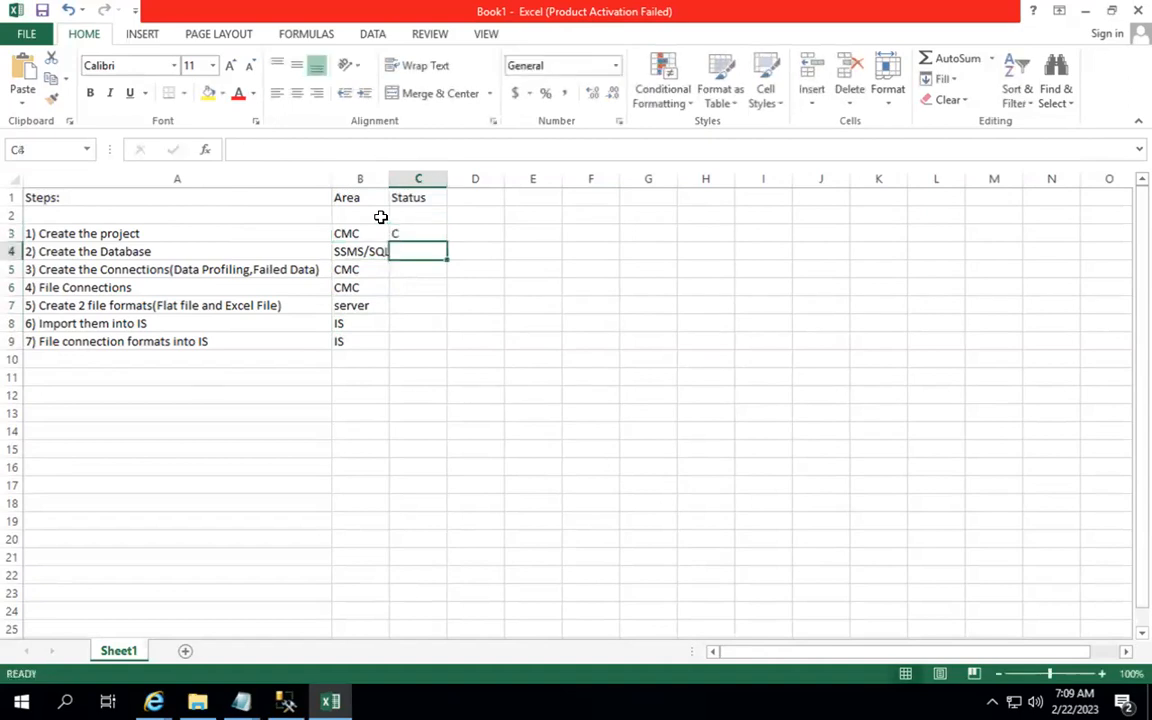
key(Up)
text(Completed)
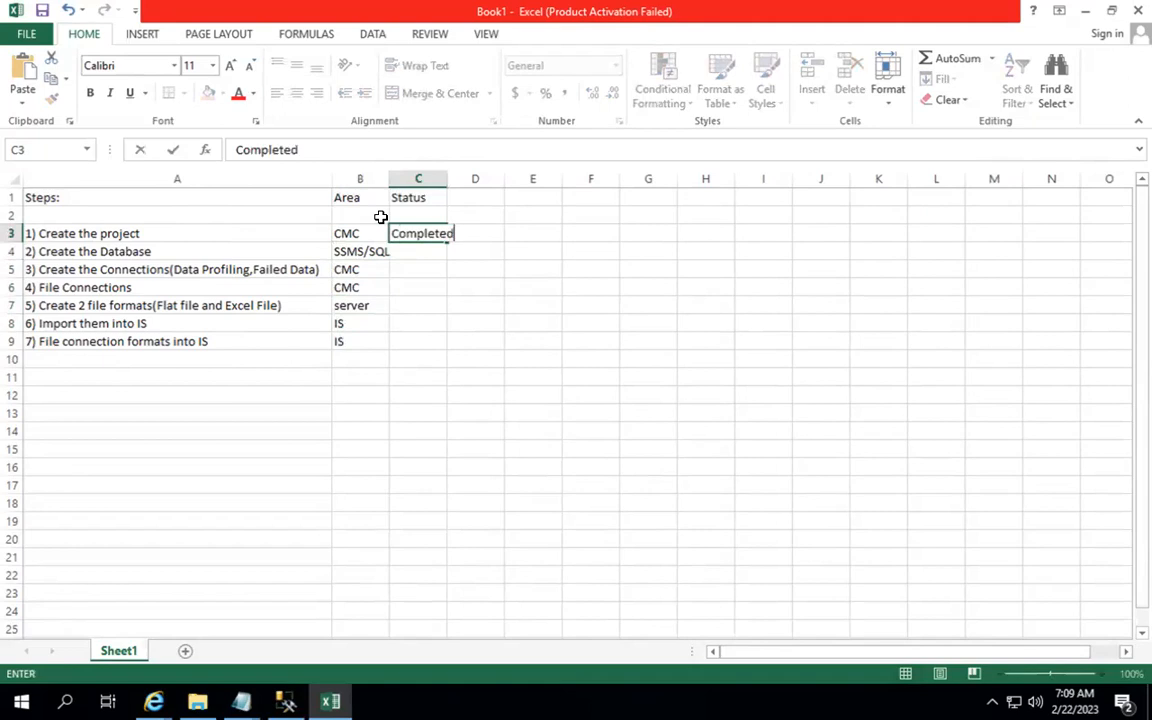
key(Return)
text(c c c)
key(Return)
text(c c)
key(Return)
text(c)
key(Return)
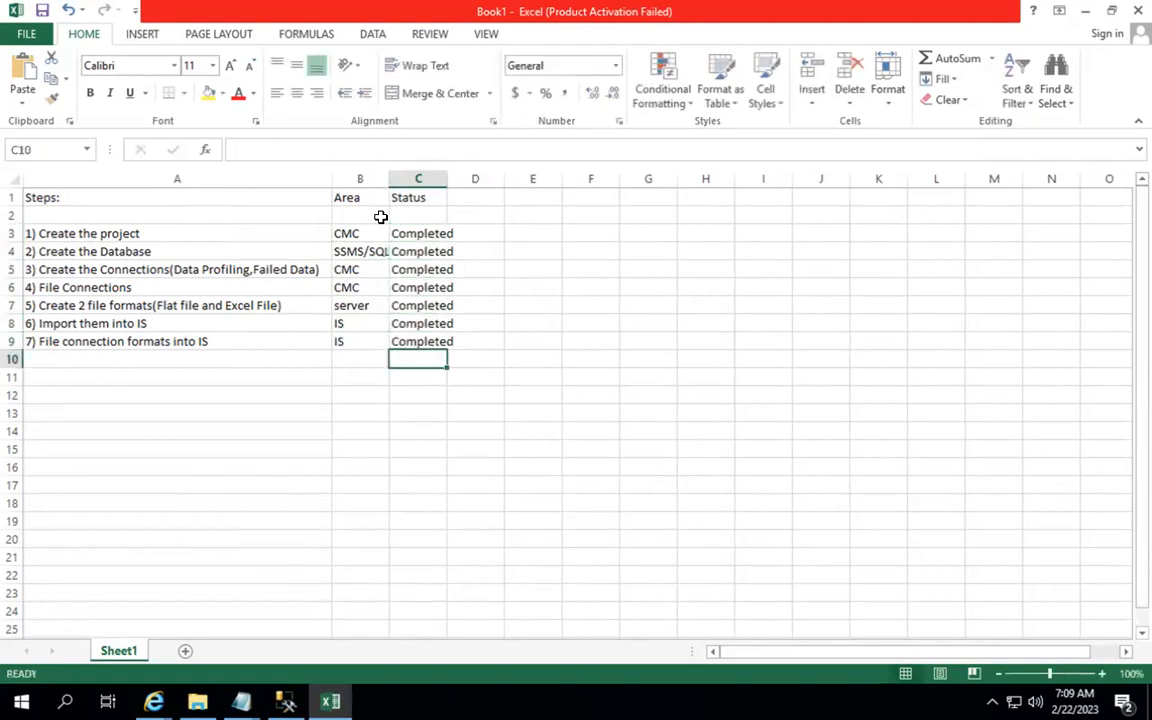
Step: Delete the empty row 2 above the steps
click(12, 215)
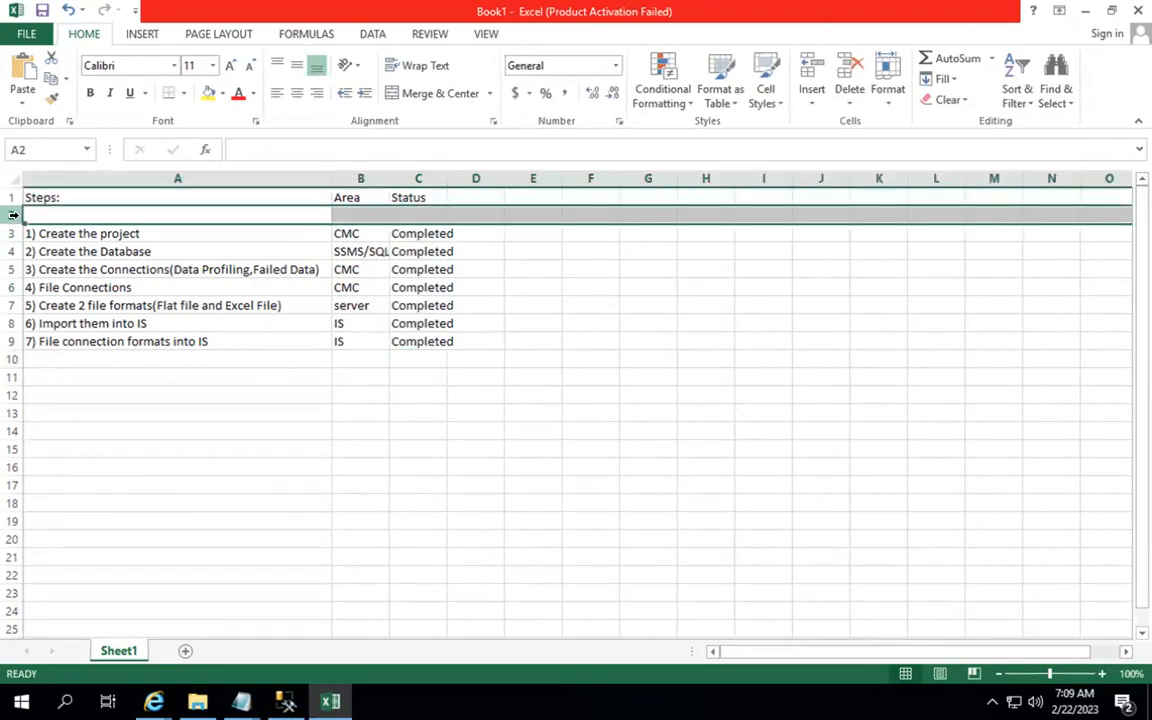
click(13, 215)
right_click(13, 215)
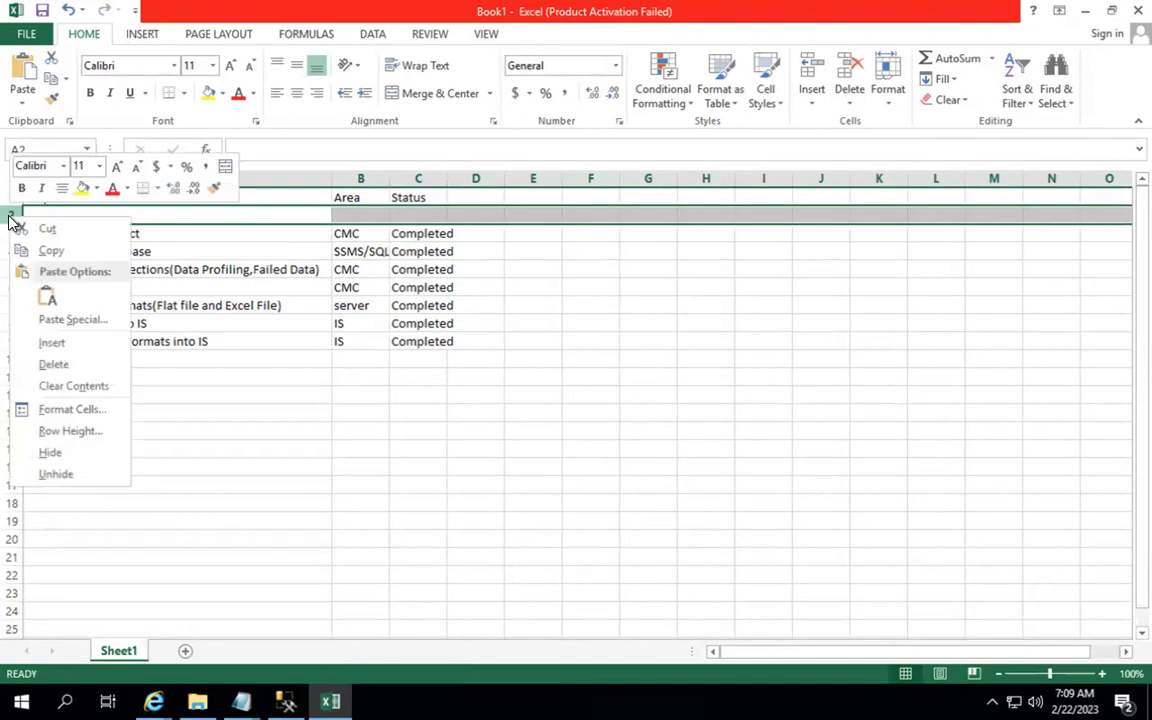
click(80, 372)
Step: Apply All Borders to the steps table and autofit column C to fit Completed
drag(77, 203, 428, 327)
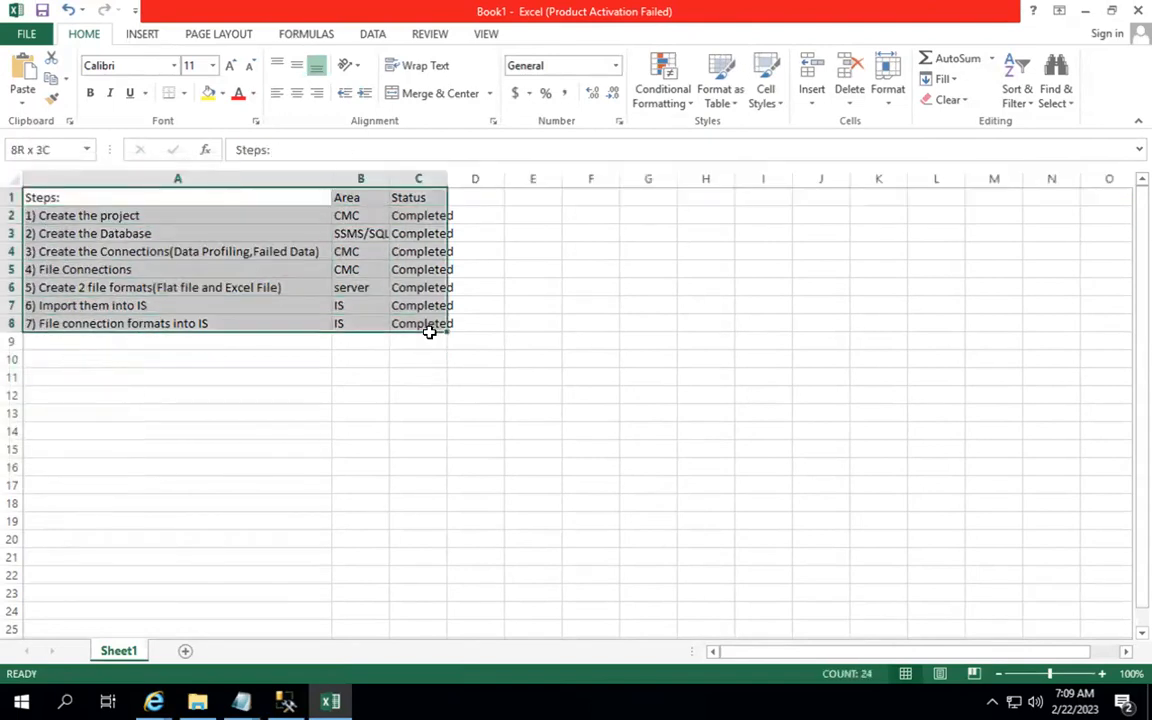
click(184, 93)
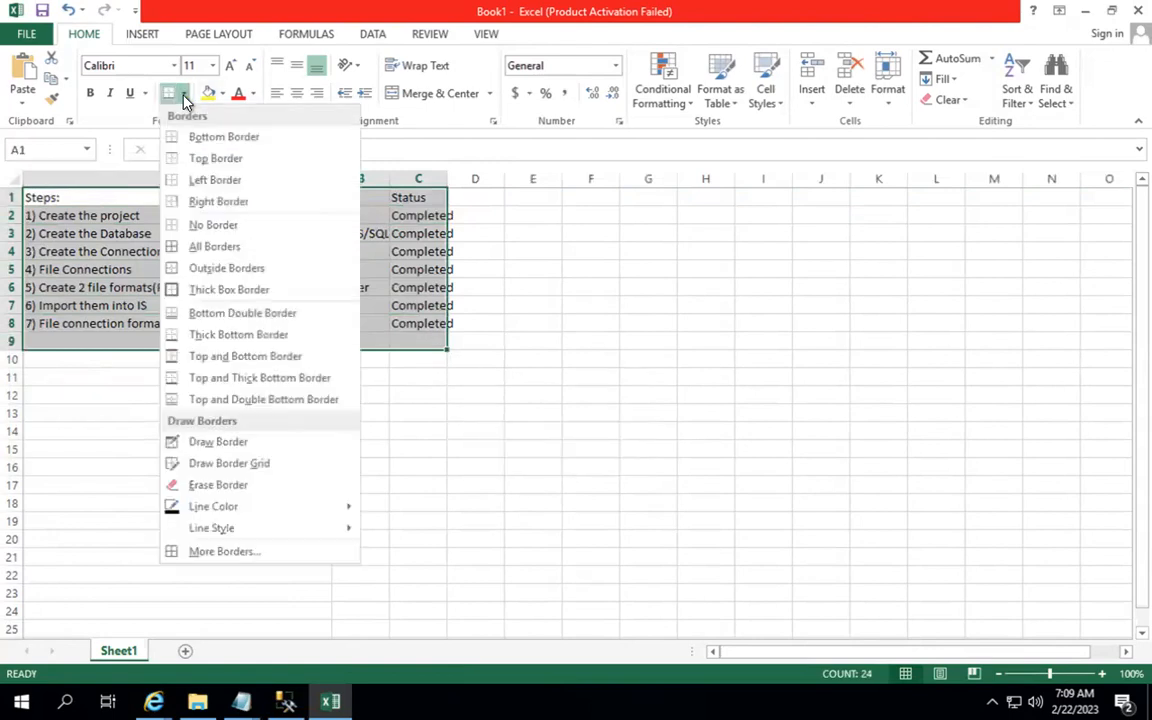
click(237, 247)
drag(443, 178, 443, 178)
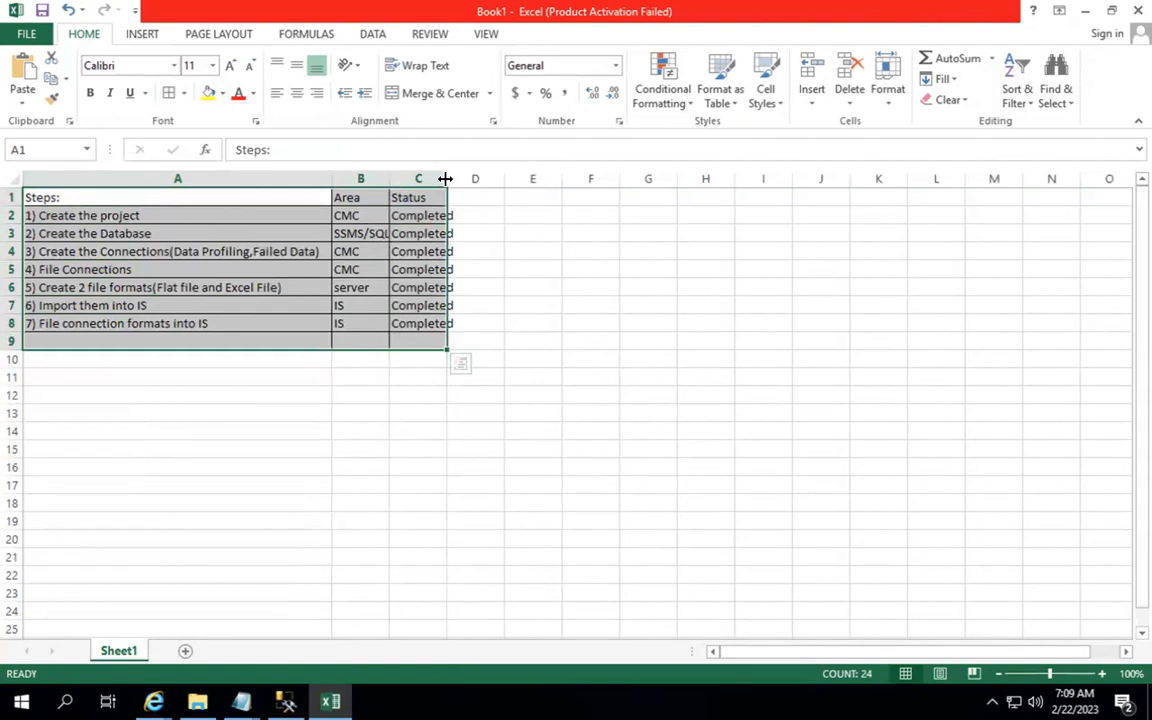
double_click(445, 178)
click(442, 176)
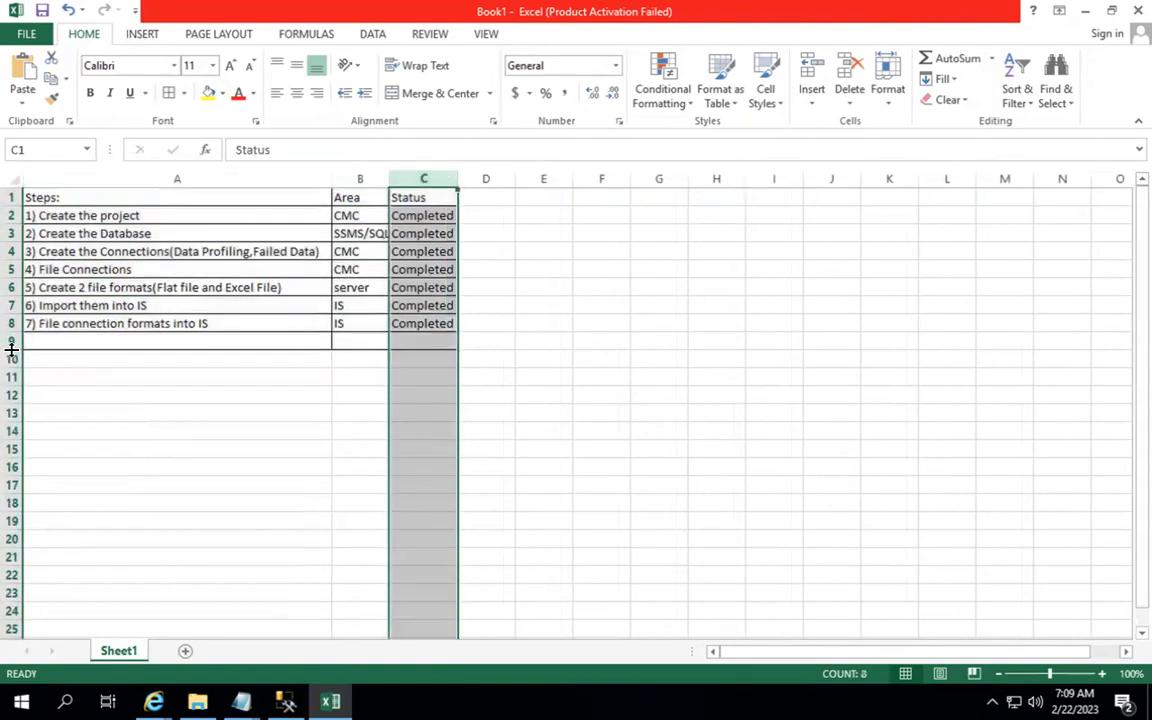
Step: Delete the empty row 9 and clear the table selection
right_click(10, 345)
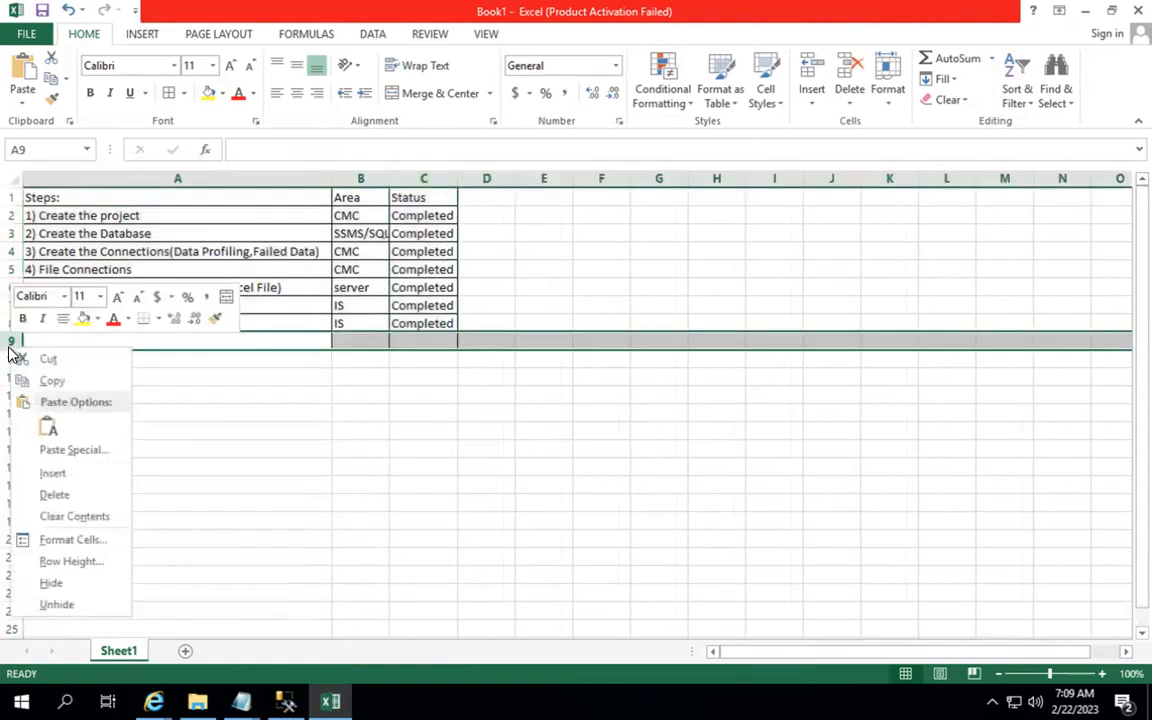
click(82, 492)
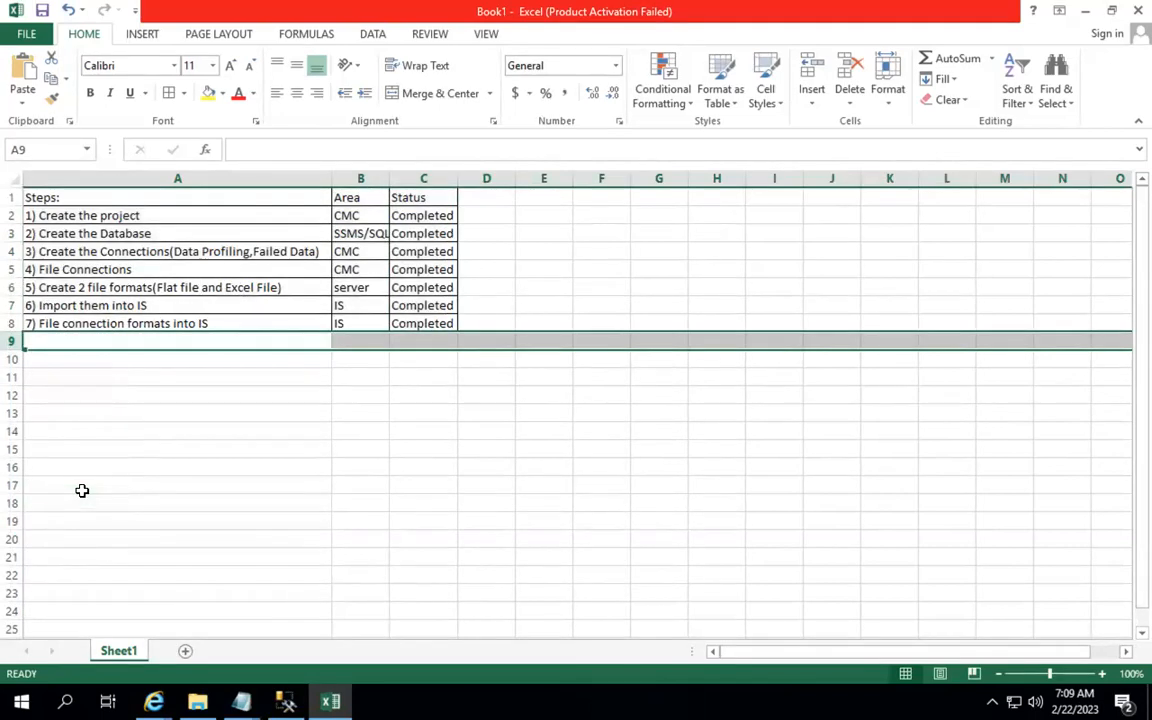
click(267, 467)
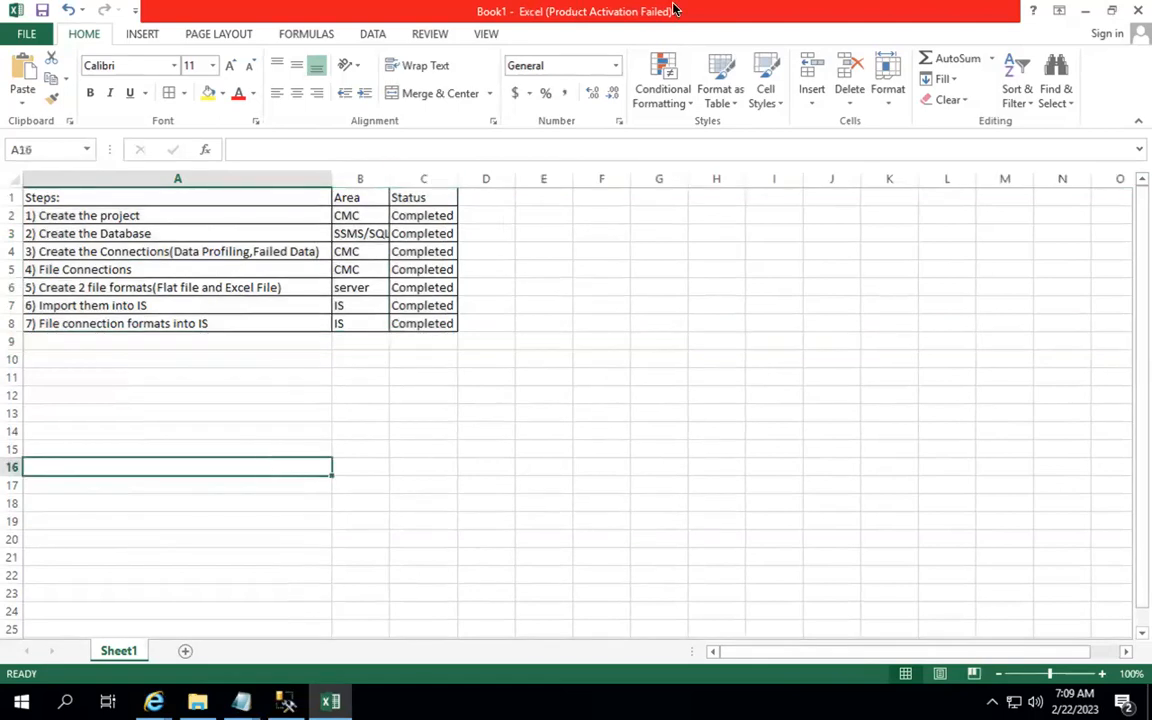
Step: Select the bordered table A1:C8 and copy it
mouse_move(638, 21)
drag(44, 198, 400, 326)
key(ctrl+c)
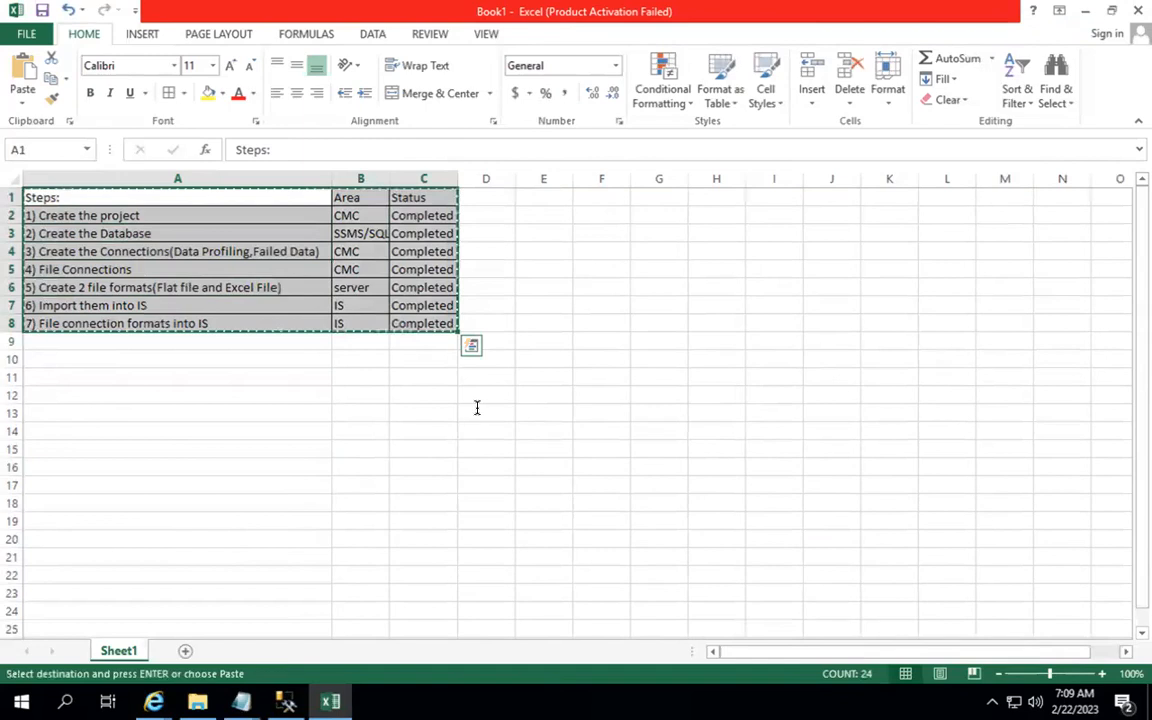
Step: Open and close the Start menu, then paste the table back in place
key(super)
key(super)
key(super)
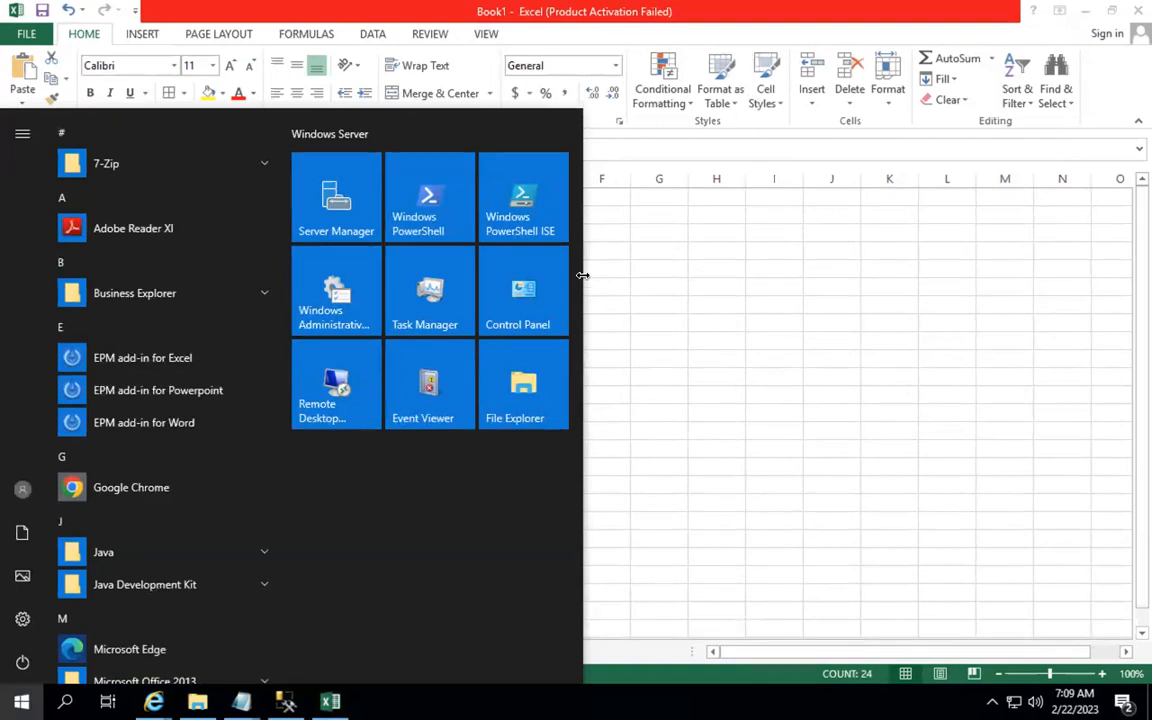
click(975, 239)
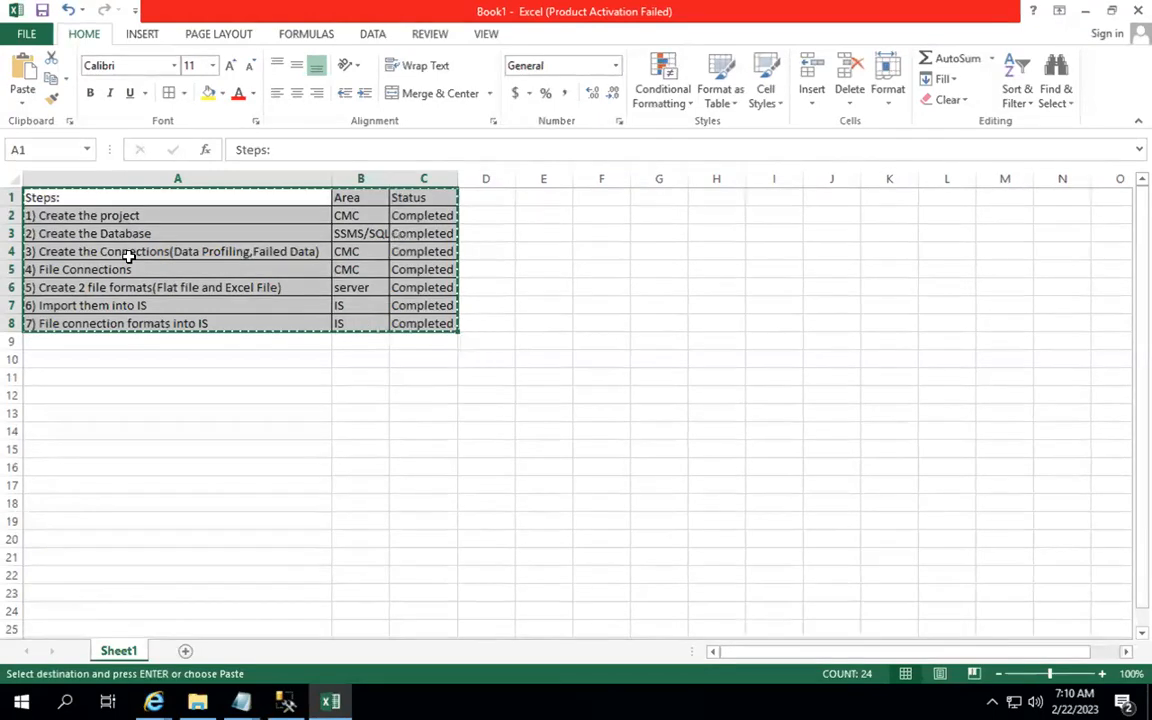
key(ctrl+v)
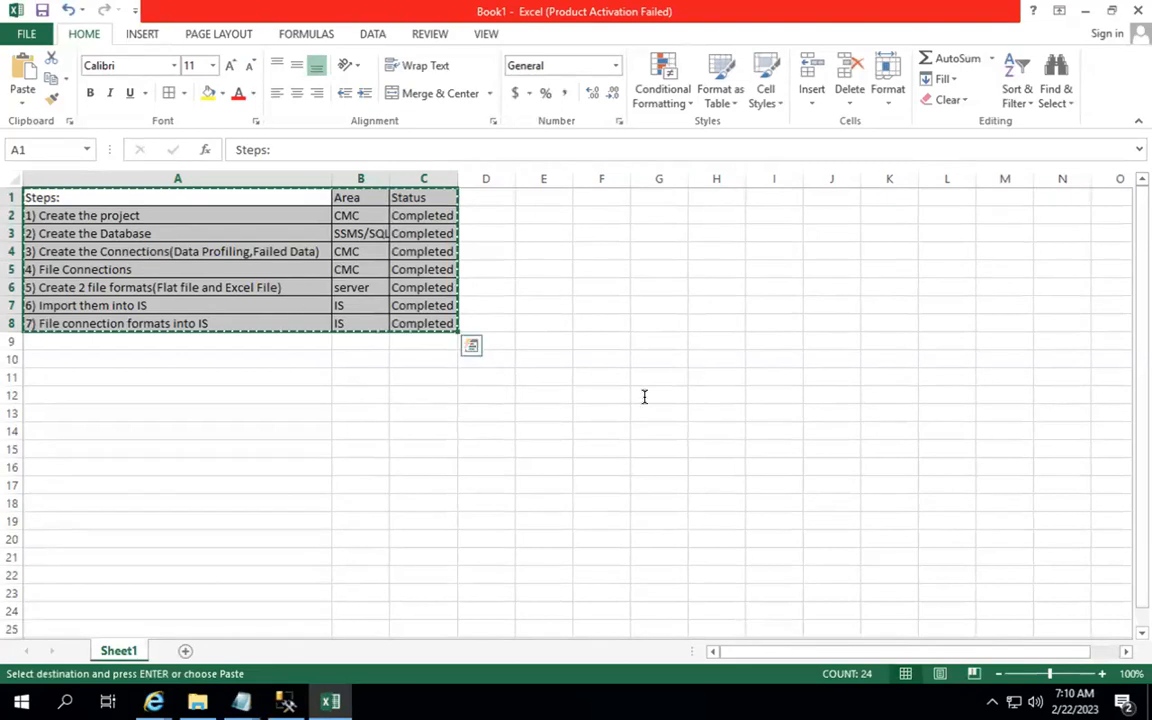